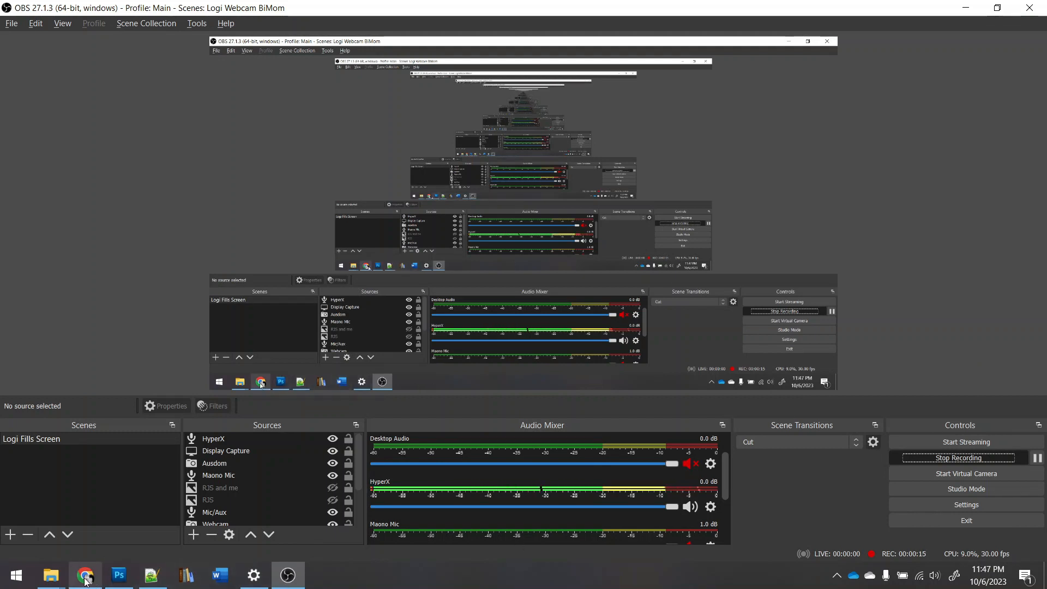
Step: Switch to Chrome and look through the recent book tour and review posts on the Westveil Publishing homepage
left_click(84, 575)
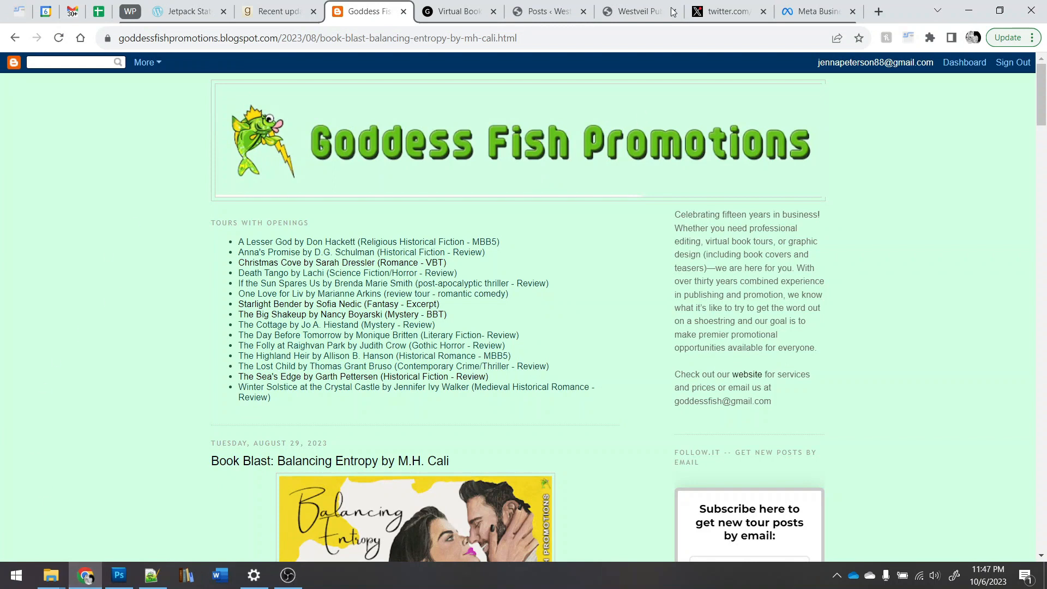
left_click(638, 11)
scroll(612, 261, "down", 4)
scroll(234, 234, "down", 10)
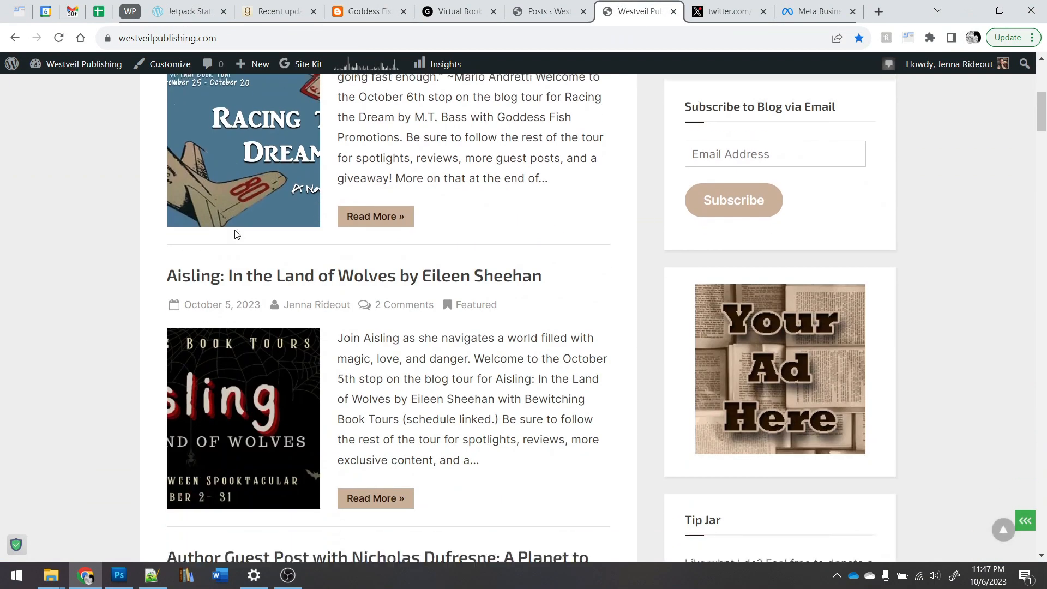
scroll(160, 421, "down", 5)
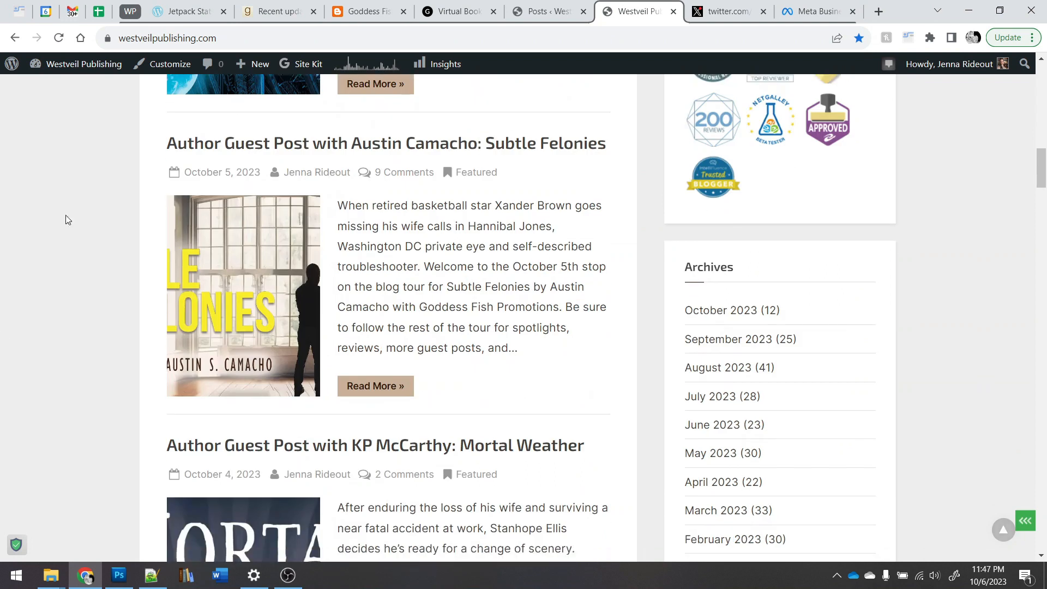
scroll(148, 445, "down", 4)
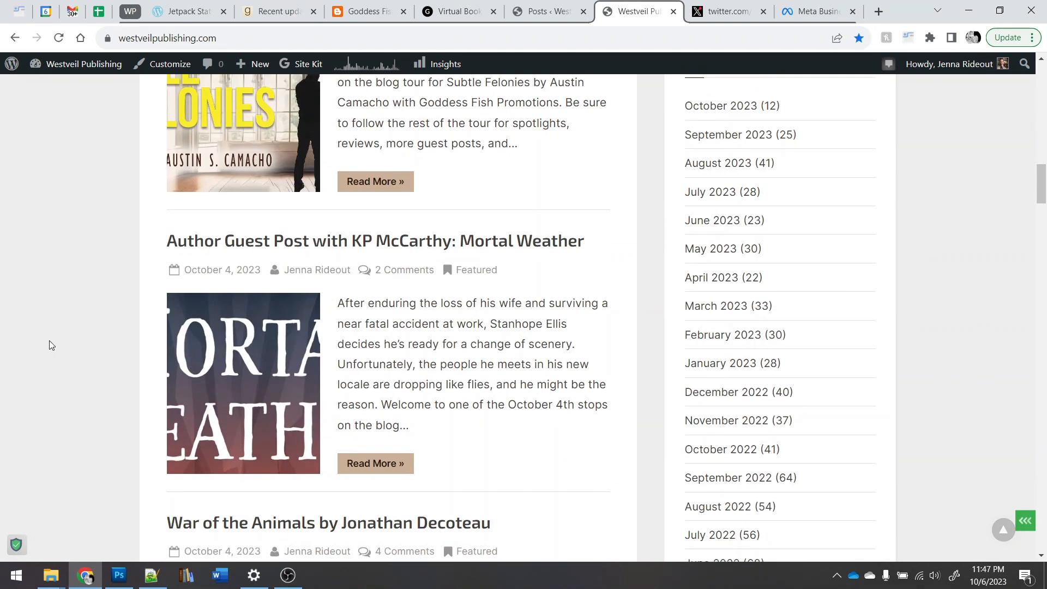
scroll(54, 337, "down", 8)
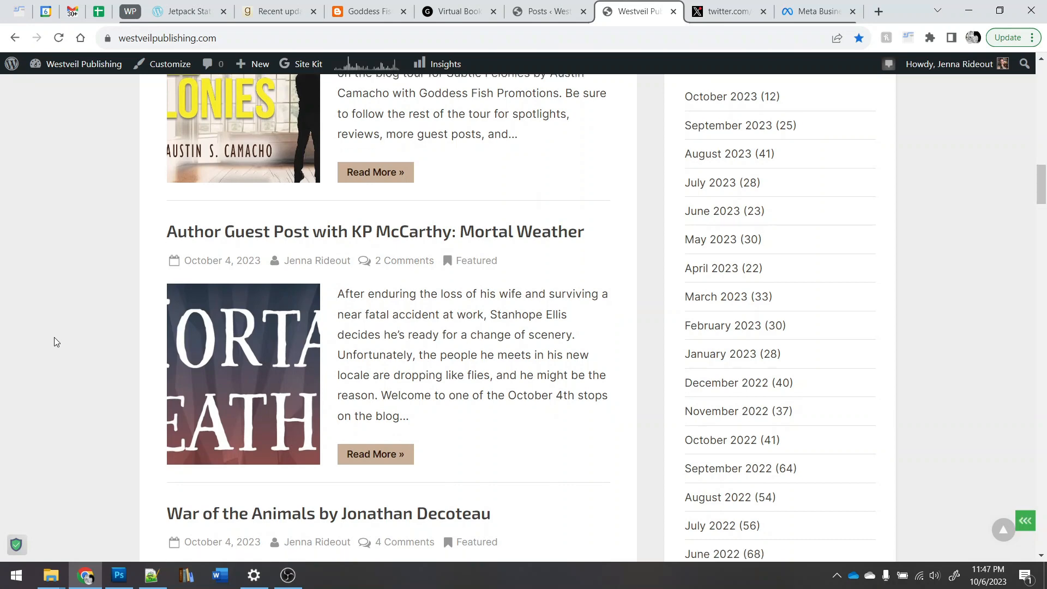
scroll(54, 337, "down", 8)
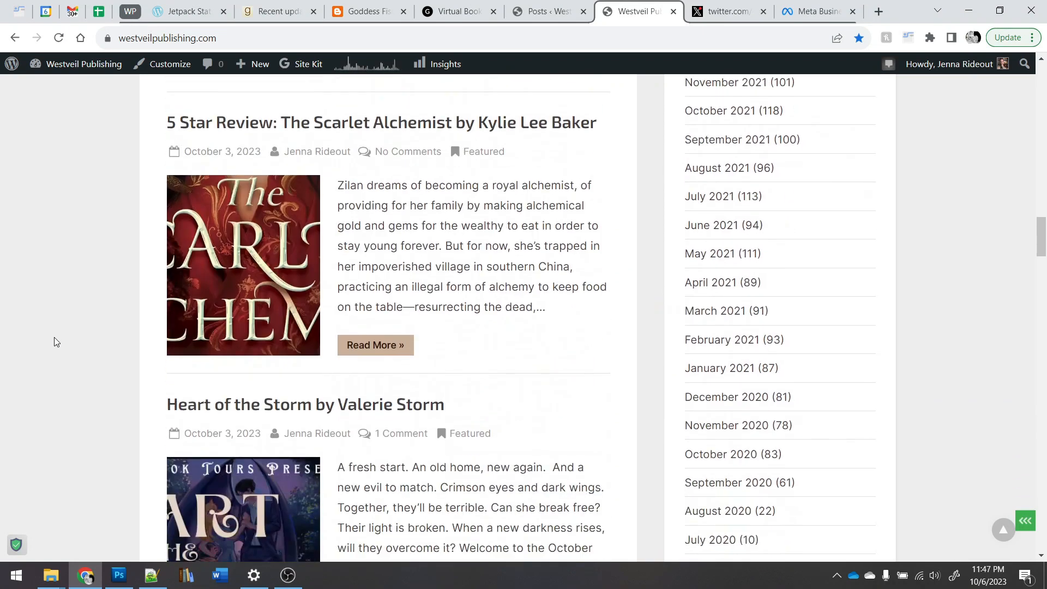
scroll(54, 337, "up", 5)
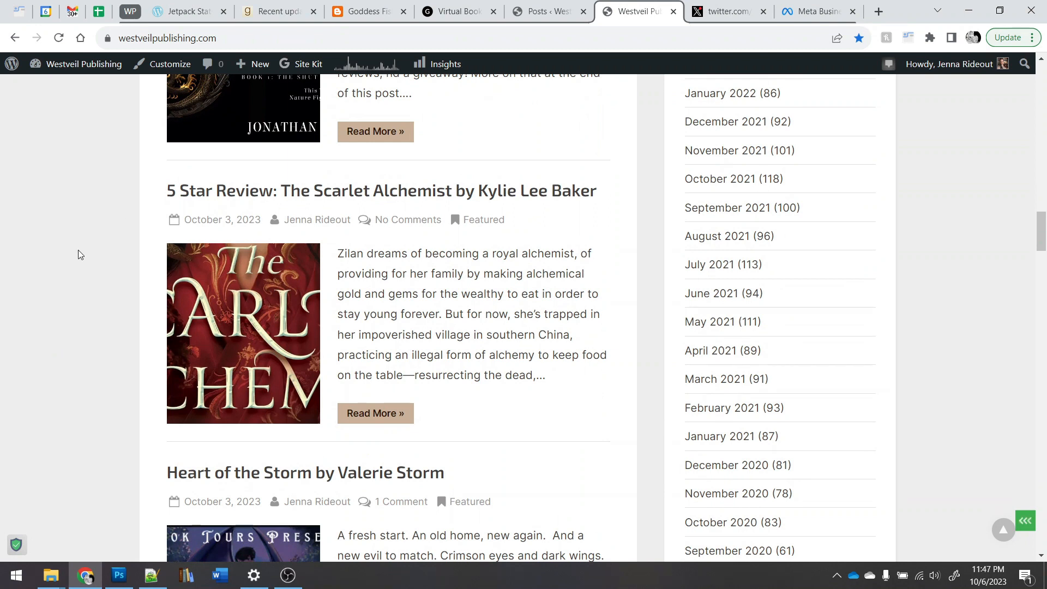
scroll(77, 250, "down", 7)
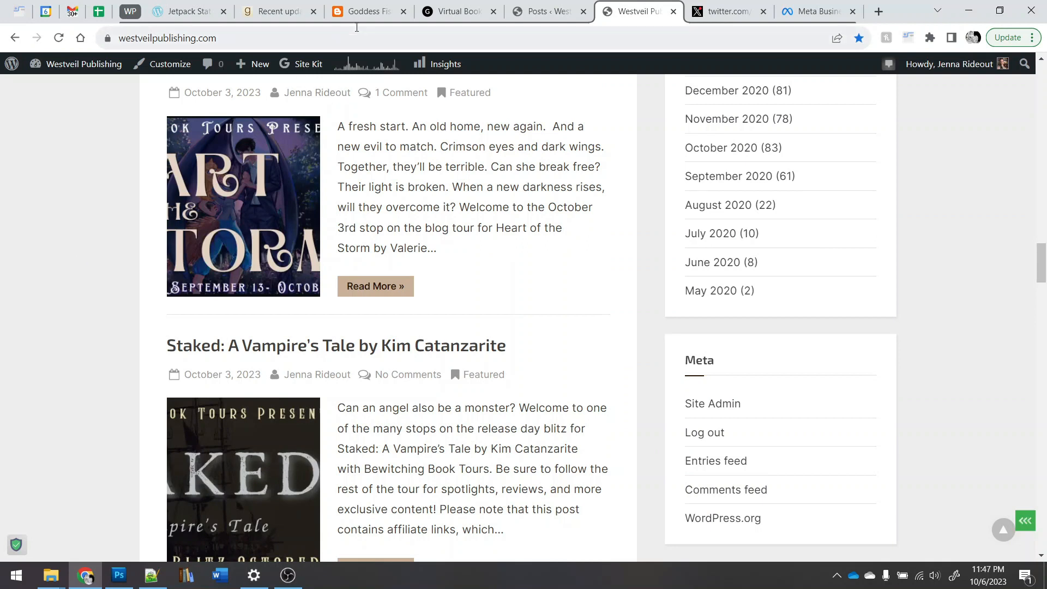
Step: View the Goddess Fish Virtual Book Tours page, then examine the early October tour stops on the Westveil Publishing blog
left_click(436, 11)
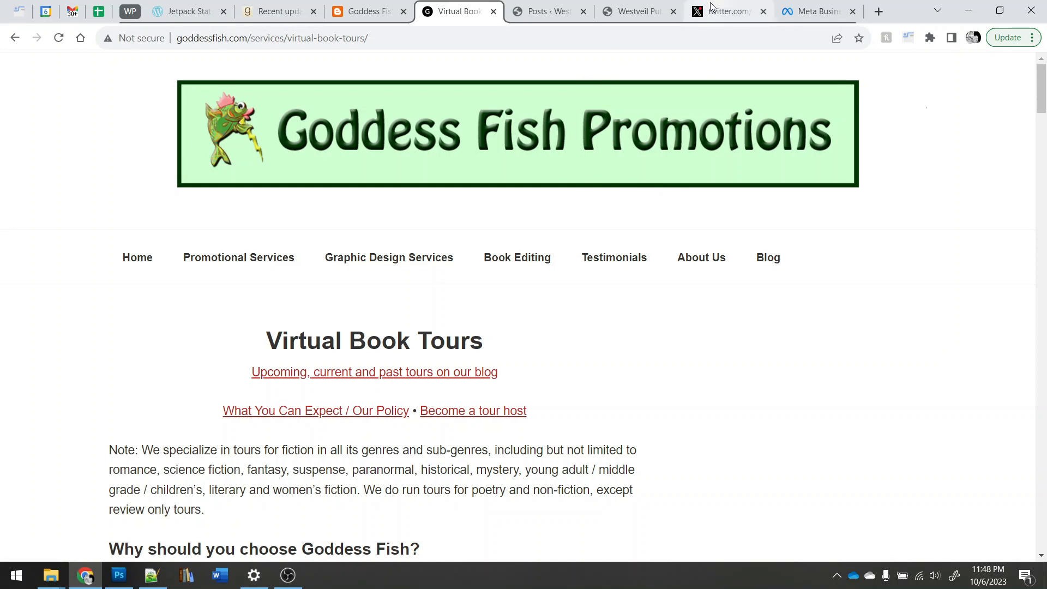
left_click(633, 12)
scroll(73, 274, "up", 5)
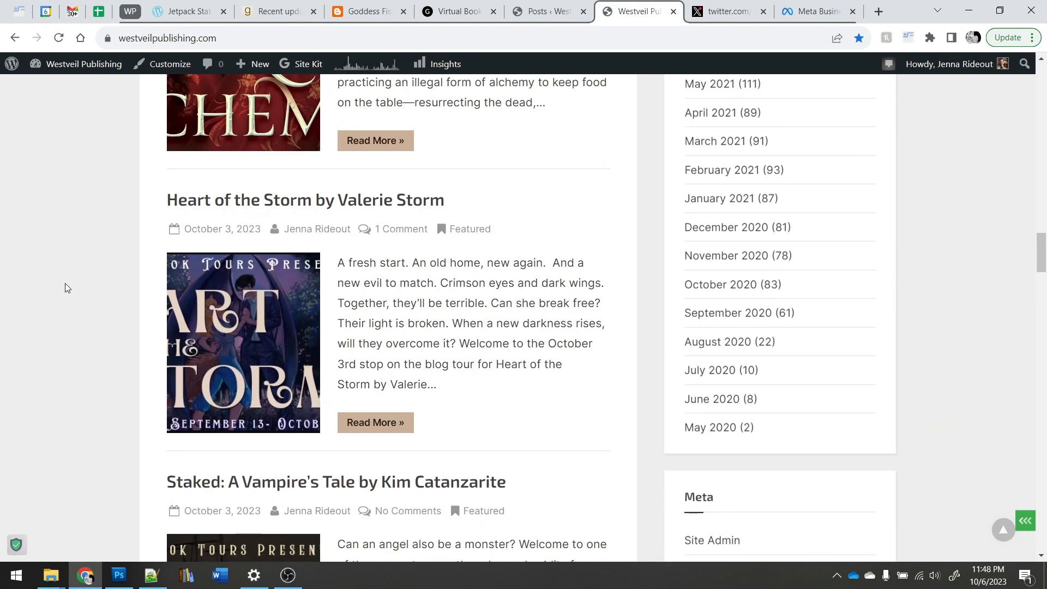
scroll(65, 284, "down", 1)
scroll(65, 284, "up", 6)
scroll(65, 284, "up", 5)
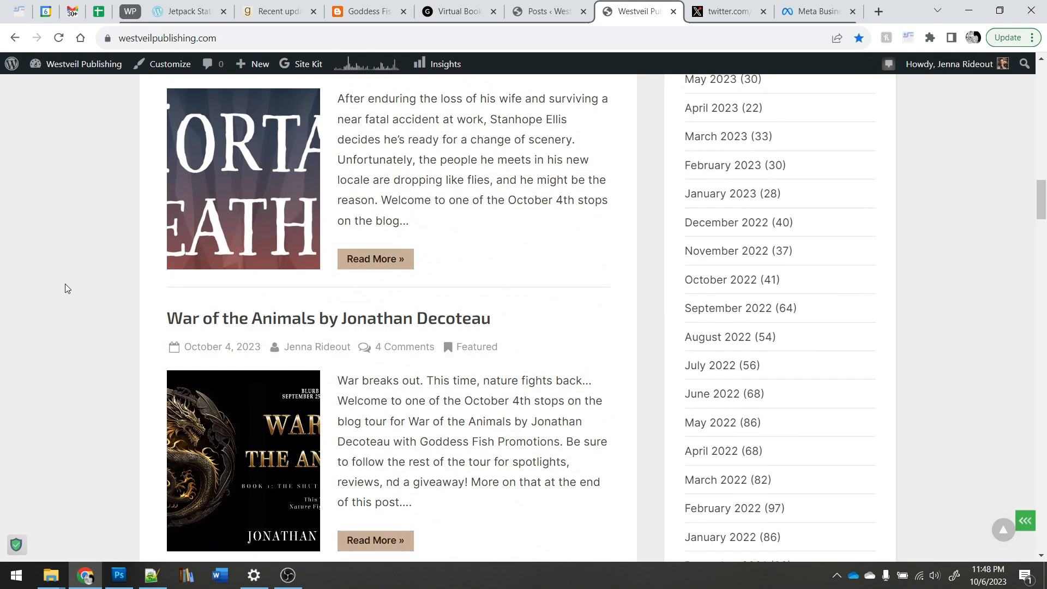
scroll(65, 288, "down", 5)
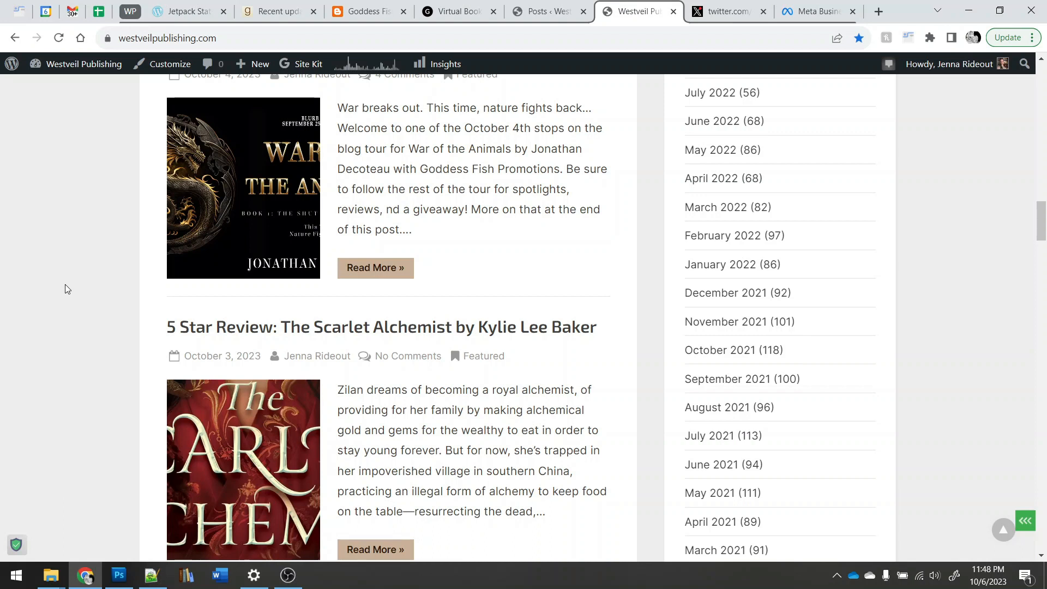
scroll(65, 288, "down", 4)
scroll(65, 288, "down", 5)
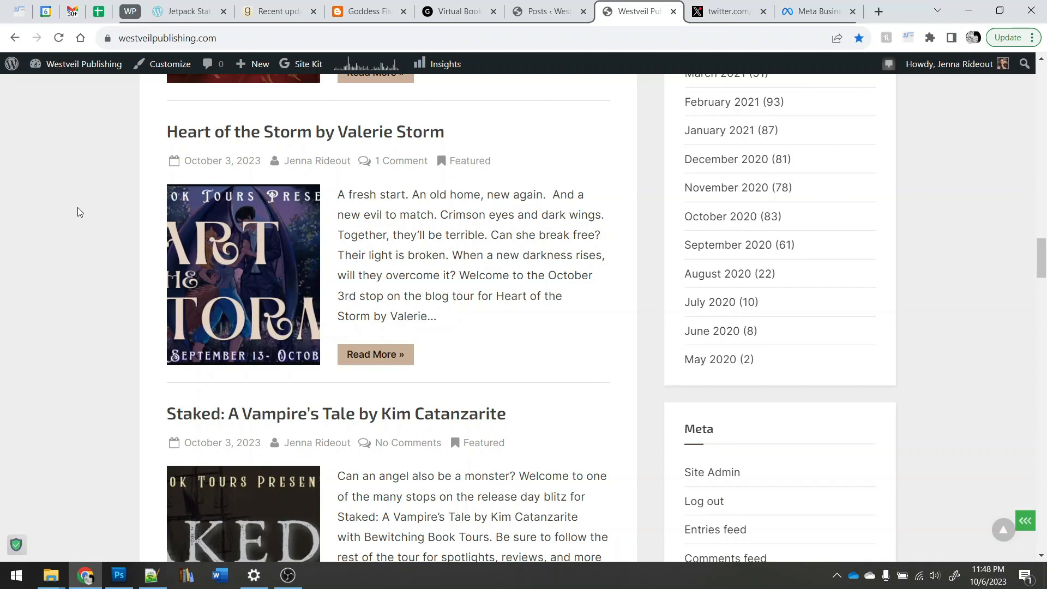
scroll(78, 207, "up", 5)
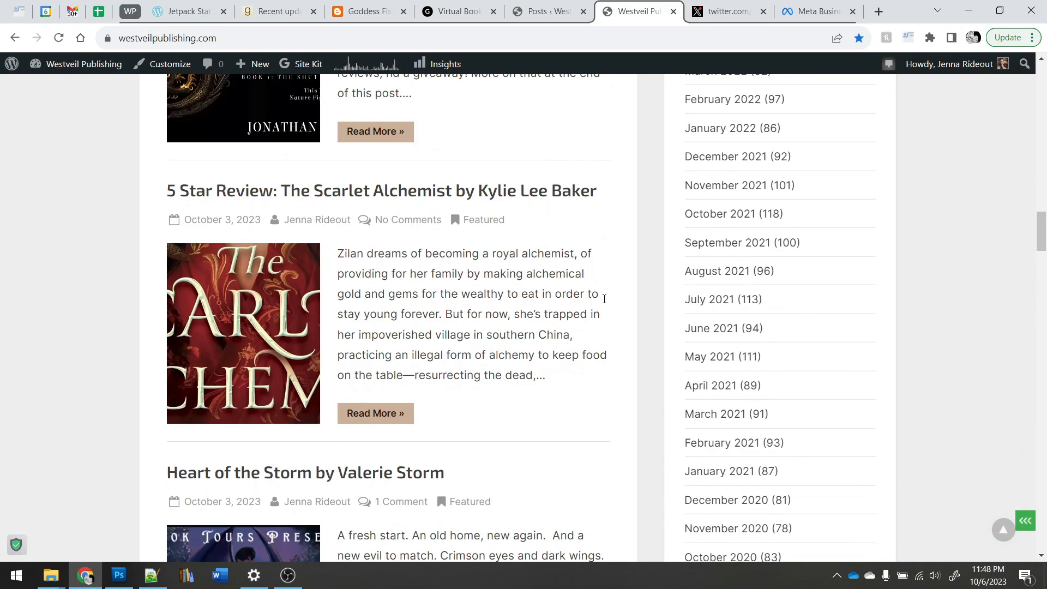
scroll(628, 284, "up", 2)
scroll(489, 276, "up", 7)
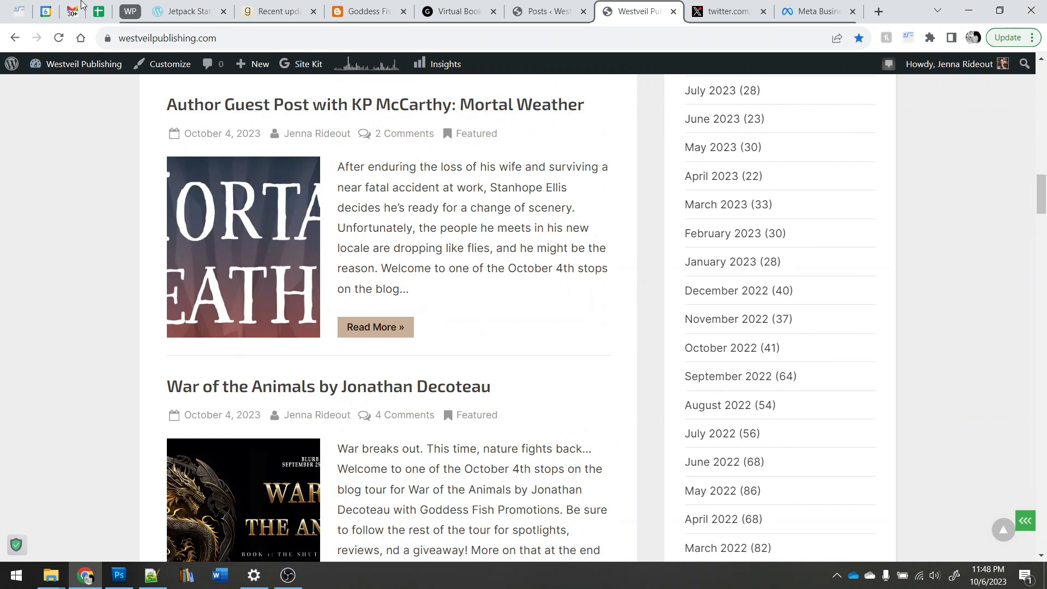
Step: Check the upcoming post schedule in the TBR spreadsheet, then return to the start of the Westveil Publishing homepage
left_click(99, 11)
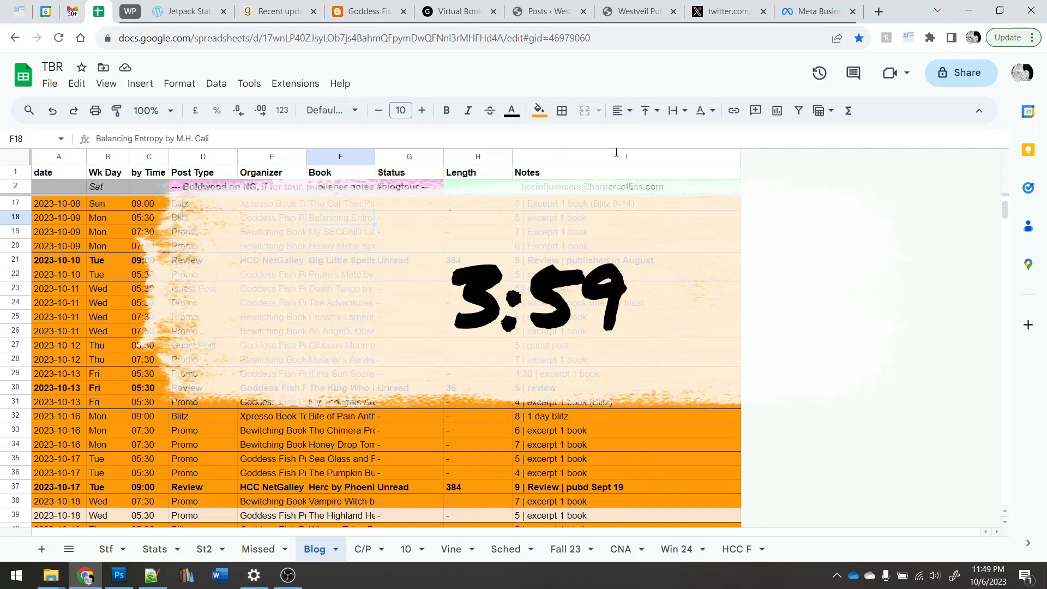
left_click(635, 11)
scroll(564, 366, "up", 8)
scroll(568, 363, "up", 12)
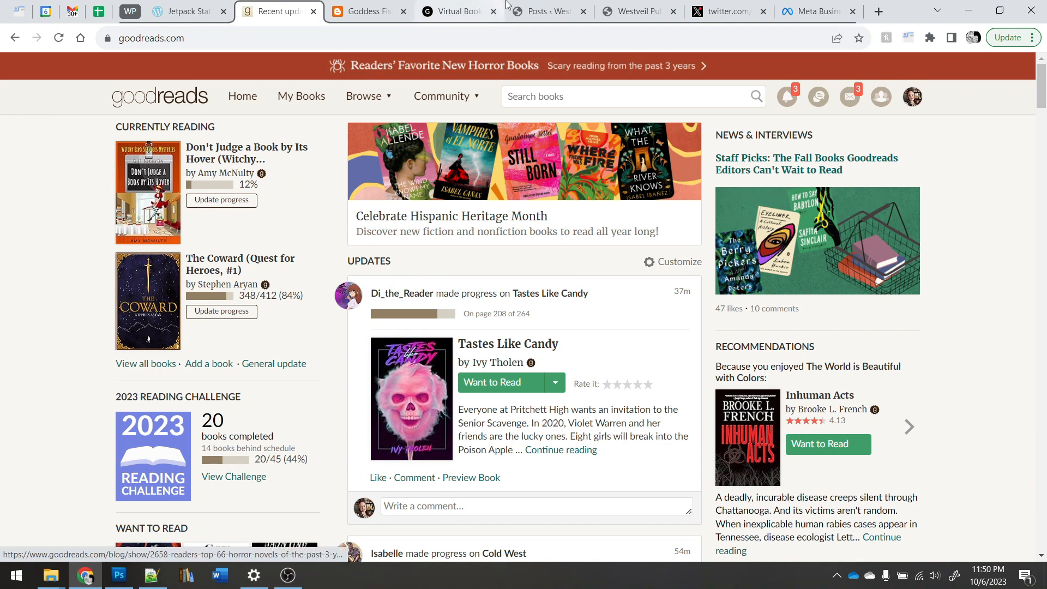
Step: Review the tour types, booking notice and prices on the Goddess Fish Virtual Book Tours page
left_click(458, 11)
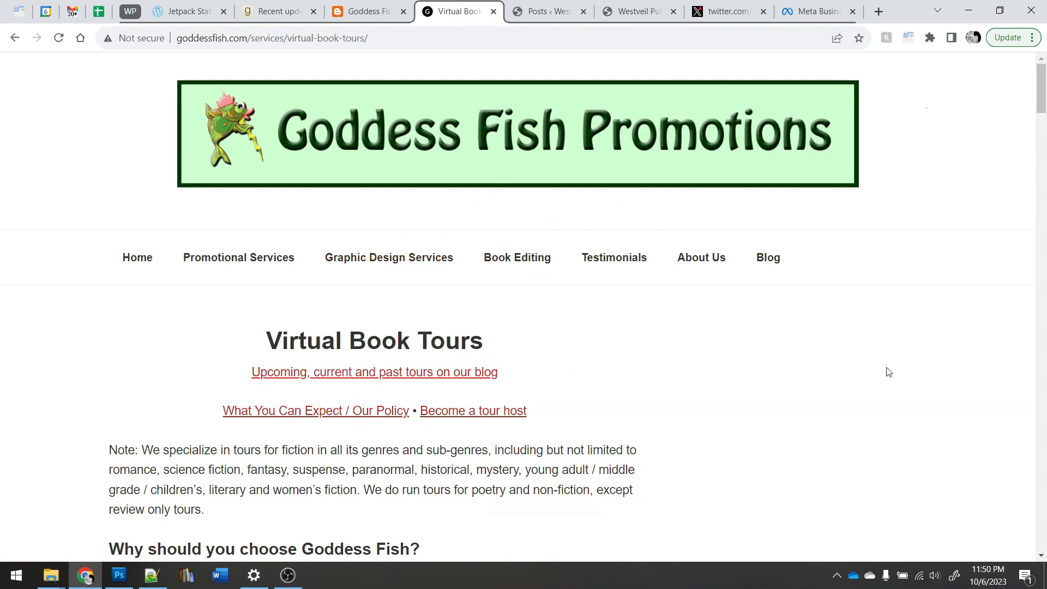
scroll(655, 416, "down", 3)
scroll(660, 275, "down", 15)
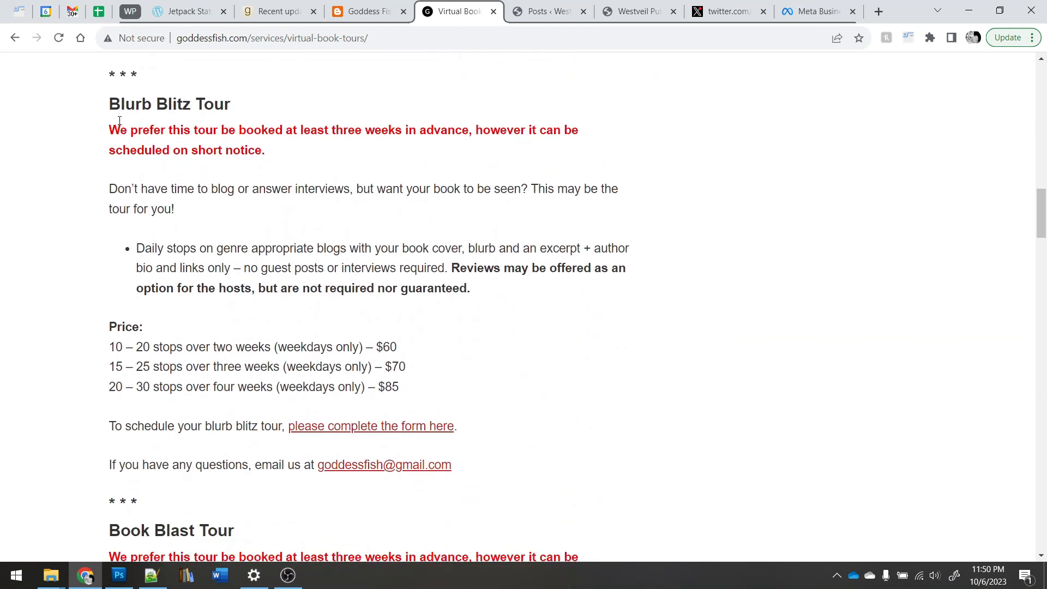
scroll(420, 346, "down", 4)
scroll(164, 241, "down", 10)
scroll(701, 234, "up", 20)
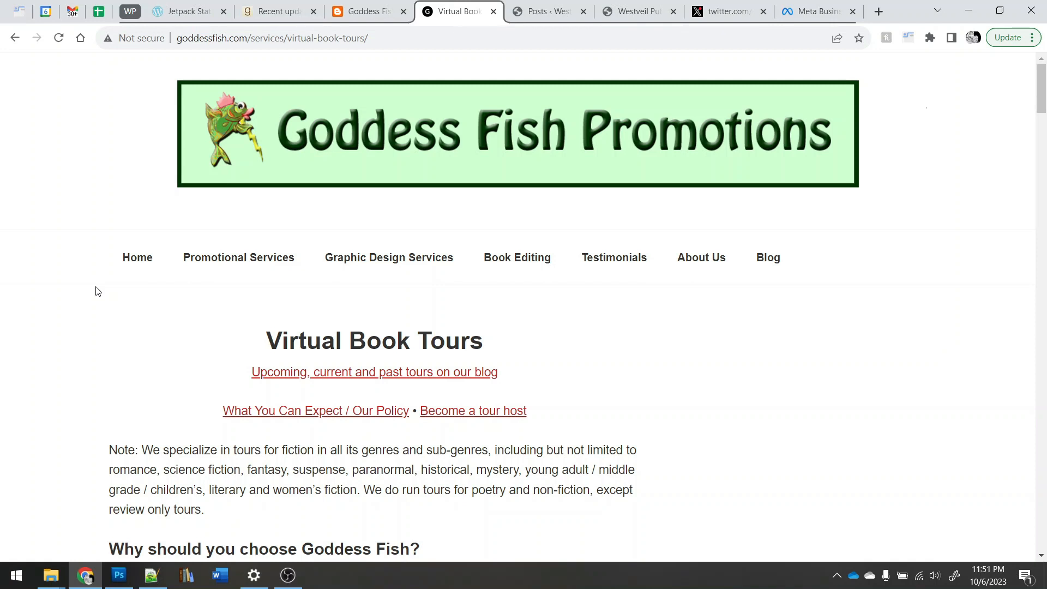
Step: Compare the Goddess Fish services page with the newest posts on the Westveil Publishing homepage
left_click(637, 11)
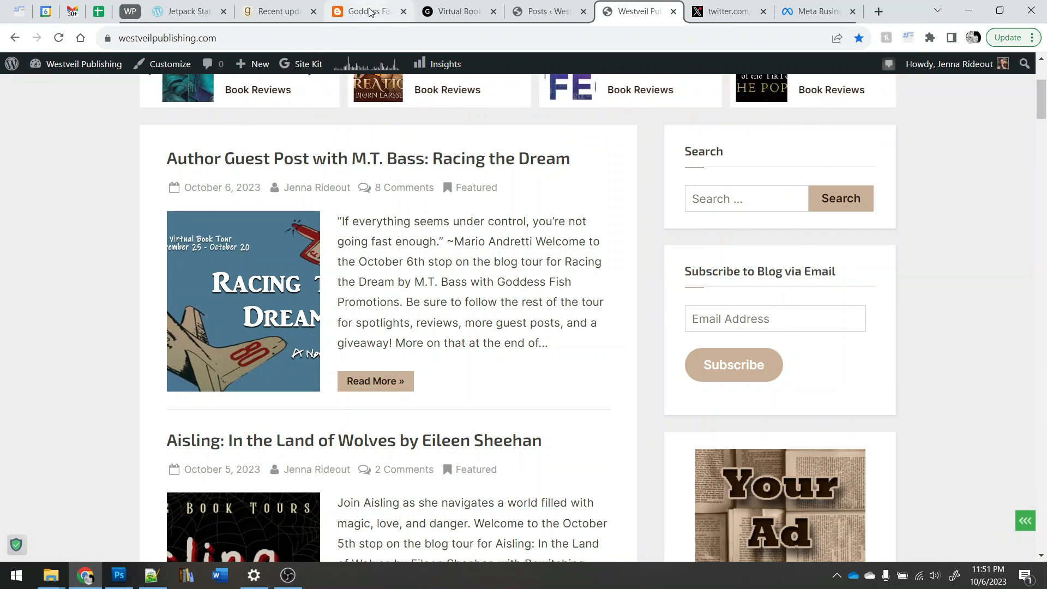
left_click(443, 11)
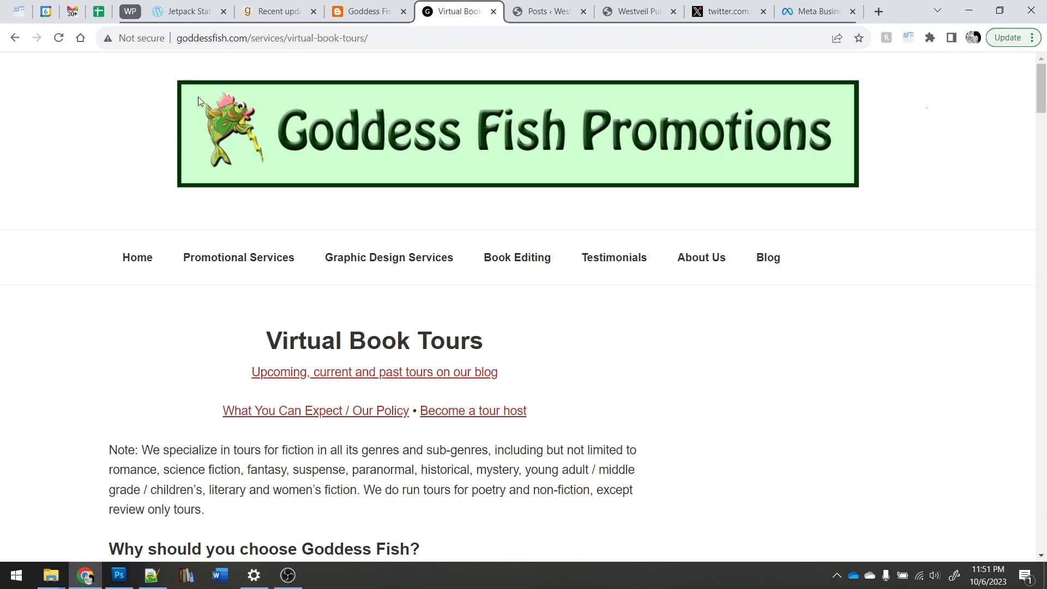
left_click(638, 11)
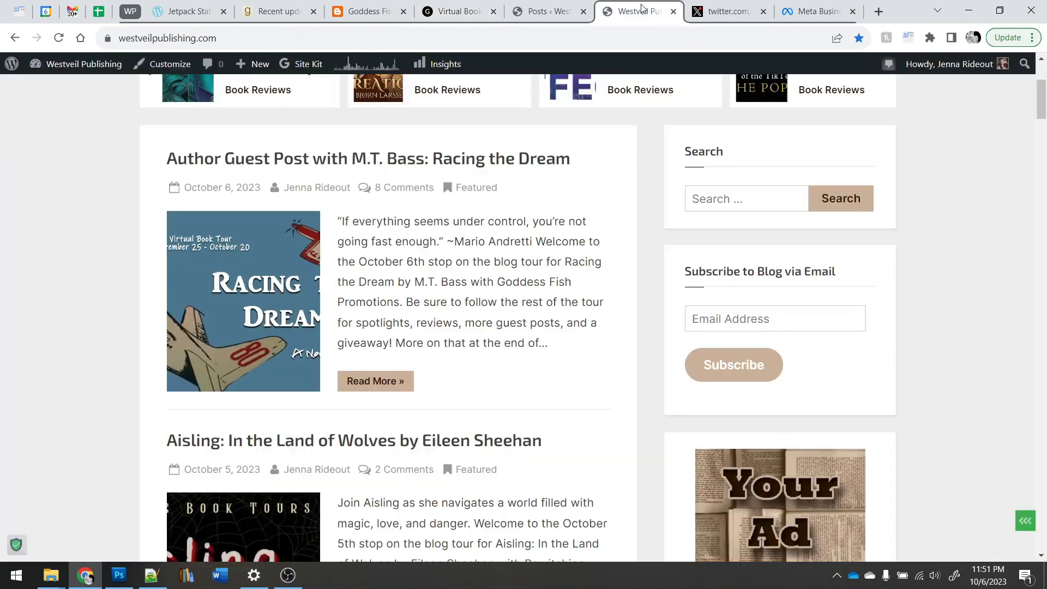
scroll(522, 265, "up", 4)
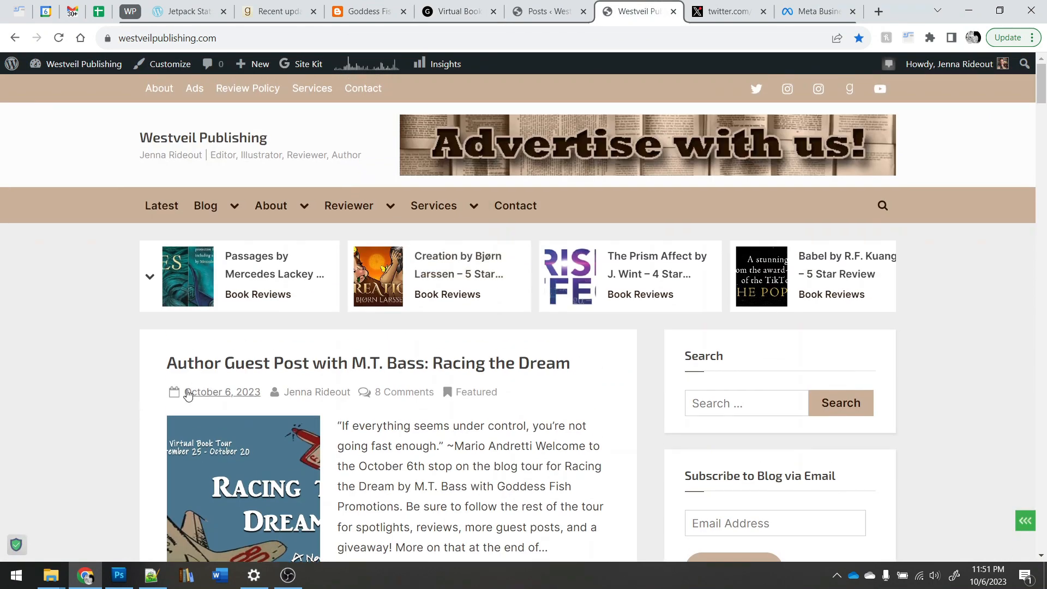
scroll(503, 382, "down", 5)
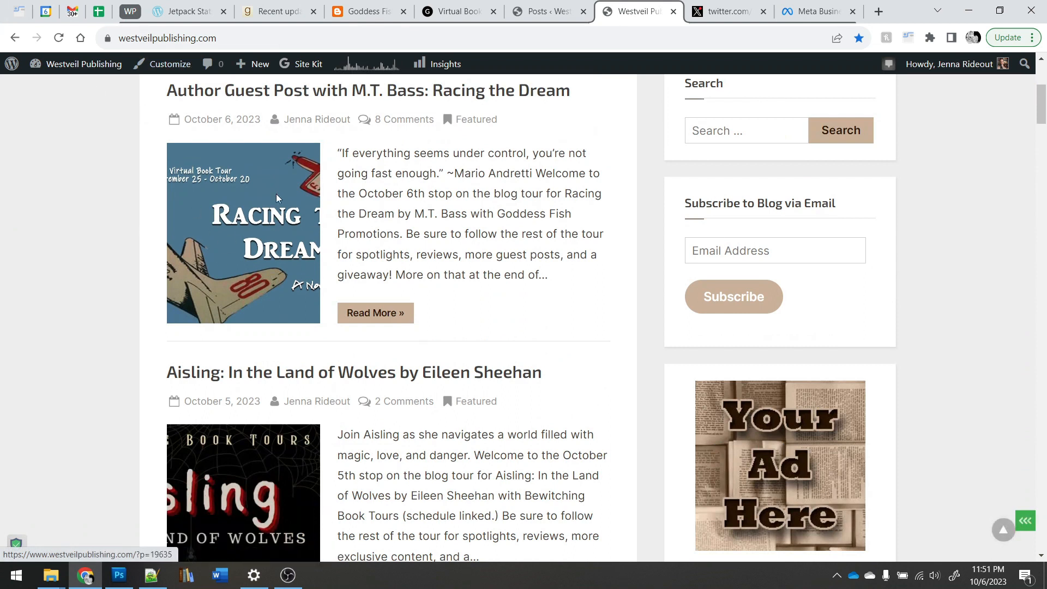
Step: Open the Goddess Fish blog's Balancing Entropy book blast post and read its banner, tour dates and giveaway details
left_click(384, 12)
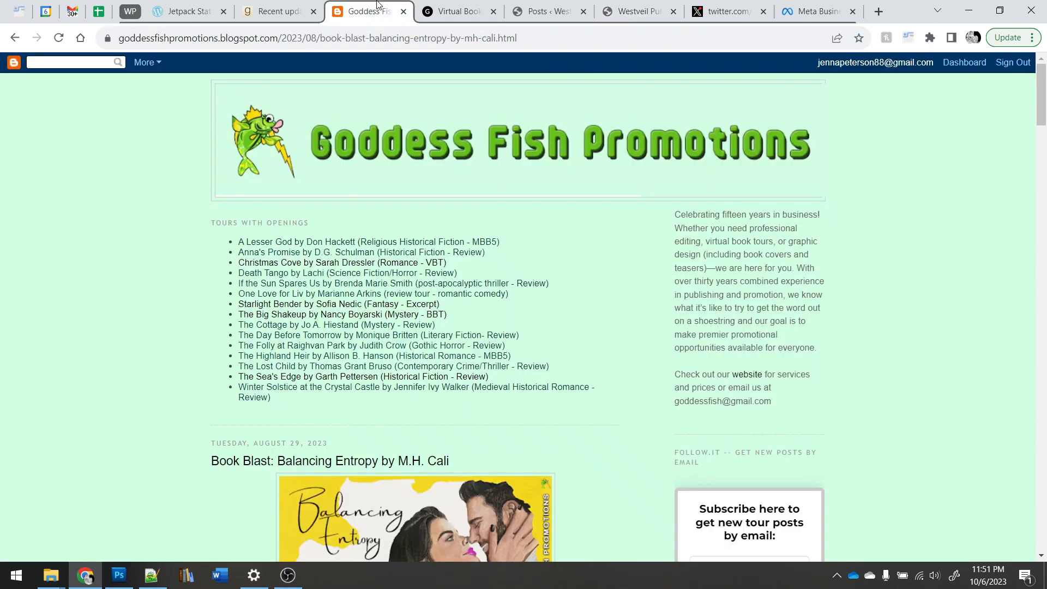
scroll(117, 332, "down", 6)
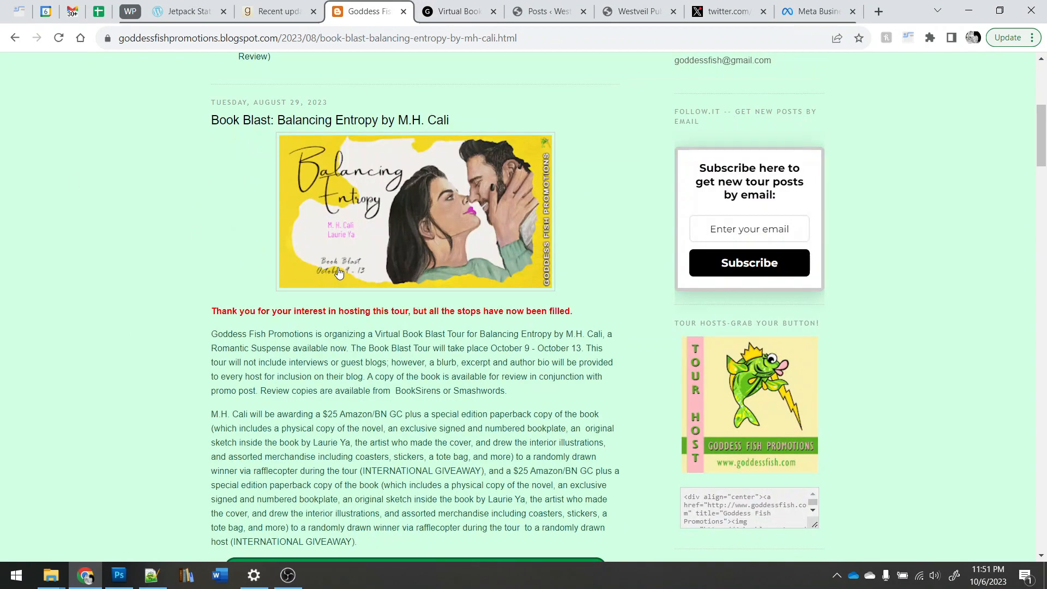
scroll(339, 273, "down", 6)
scroll(364, 170, "up", 5)
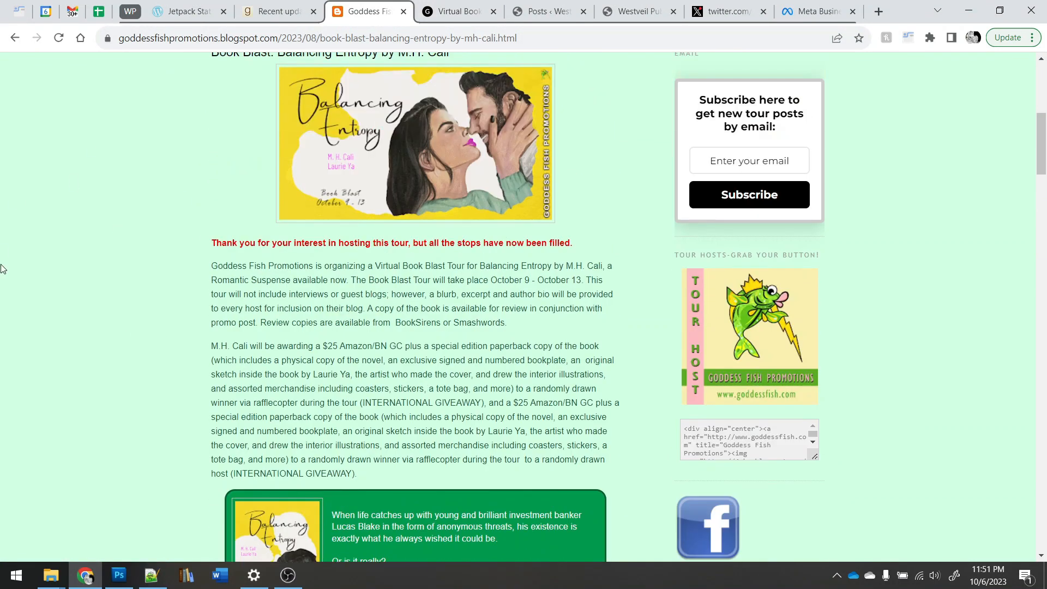
Step: Examine the Balancing Entropy host schedule for October 9 to October 13, then return to the start of the page
scroll(279, 354, "down", 12)
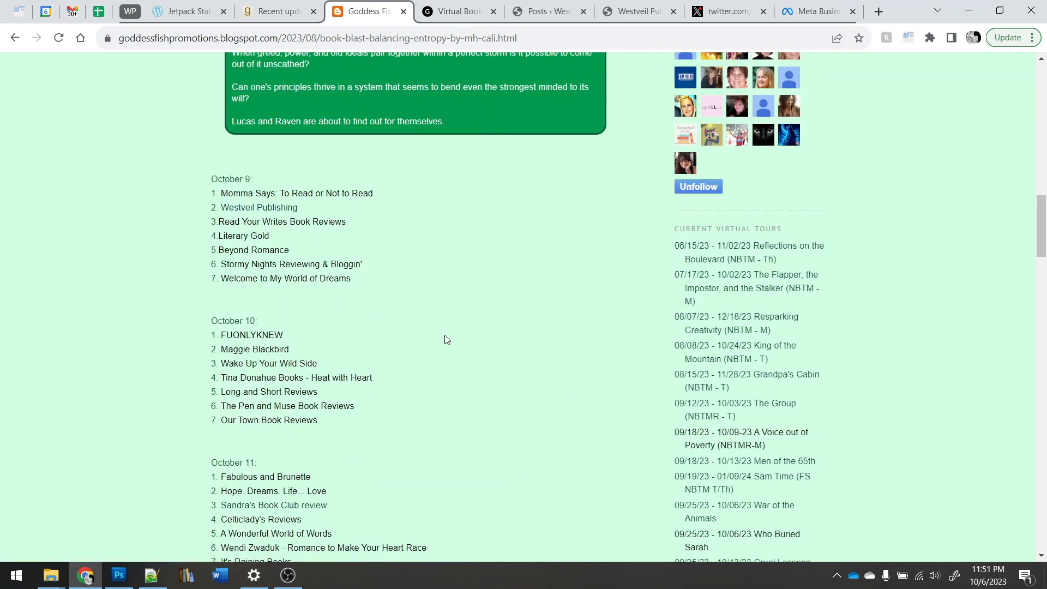
scroll(460, 289, "down", 2)
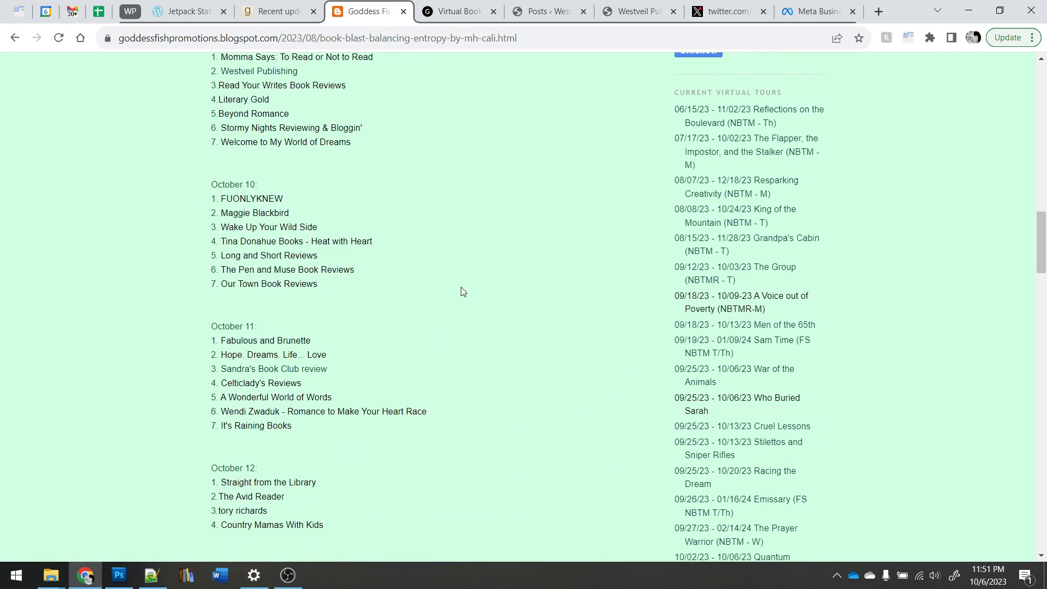
scroll(460, 292, "up", 2)
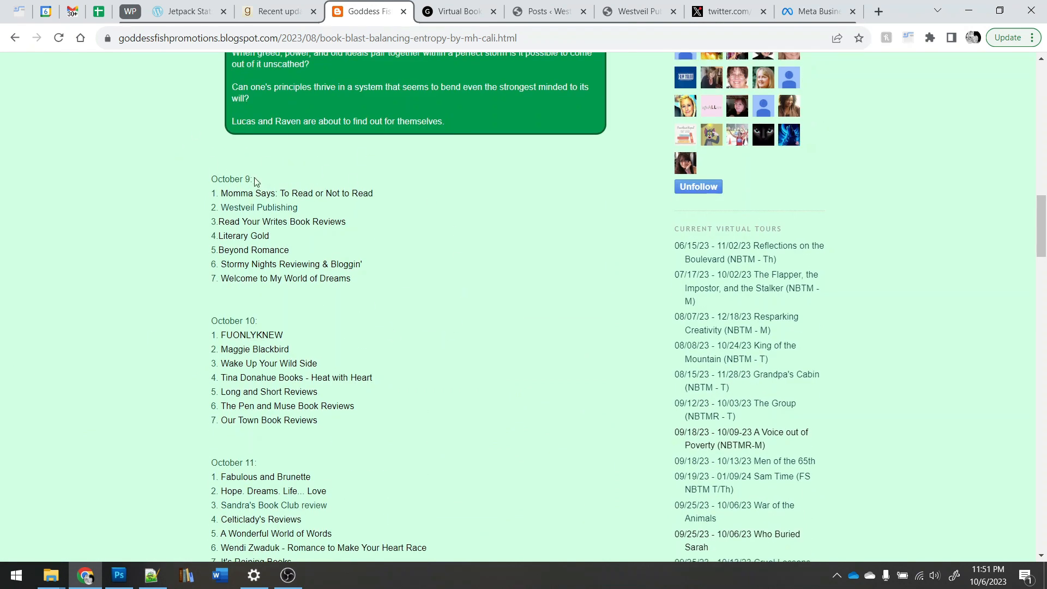
scroll(169, 240, "down", 2)
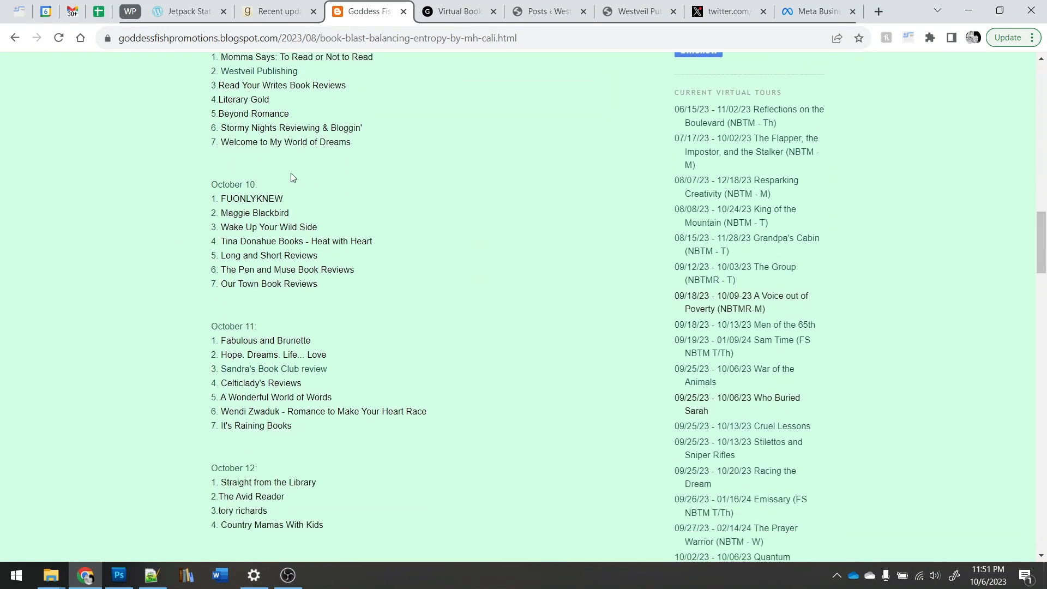
scroll(255, 176, "down", 2)
scroll(250, 269, "down", 2)
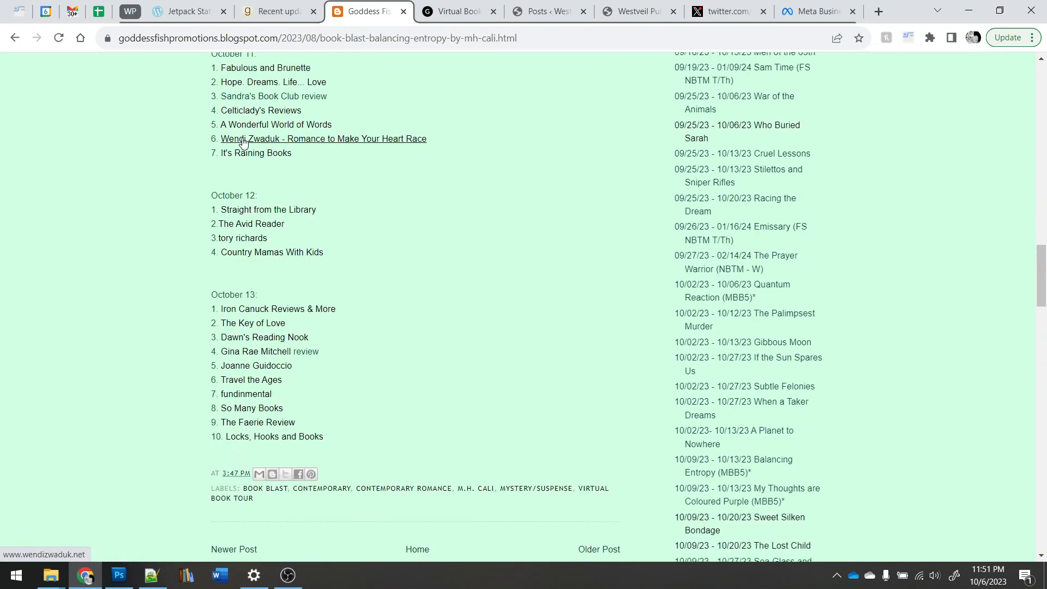
scroll(190, 257, "up", 7)
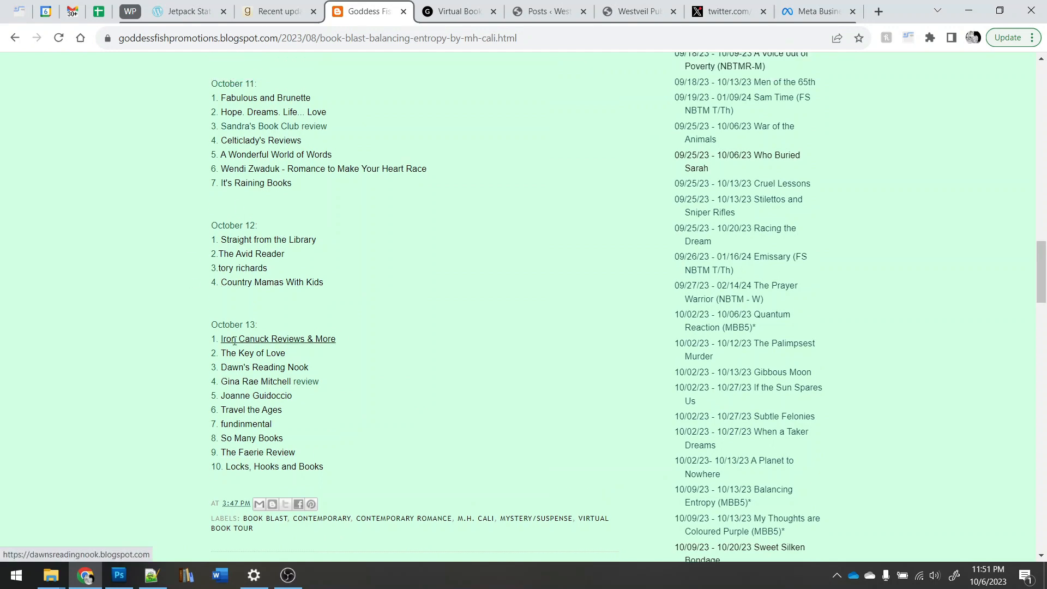
scroll(92, 295, "up", 12)
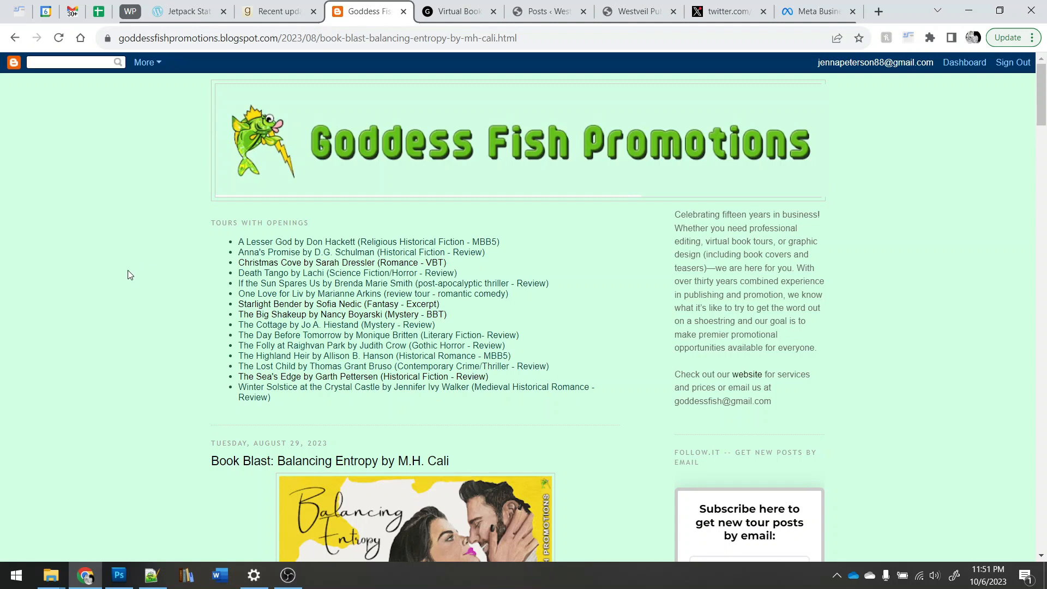
Step: Compare the Westveil Publishing homepage with the Goddess Fish post, and locate the Balancing Entropy entry in the TBR spreadsheet's Blog schedule
left_click(631, 12)
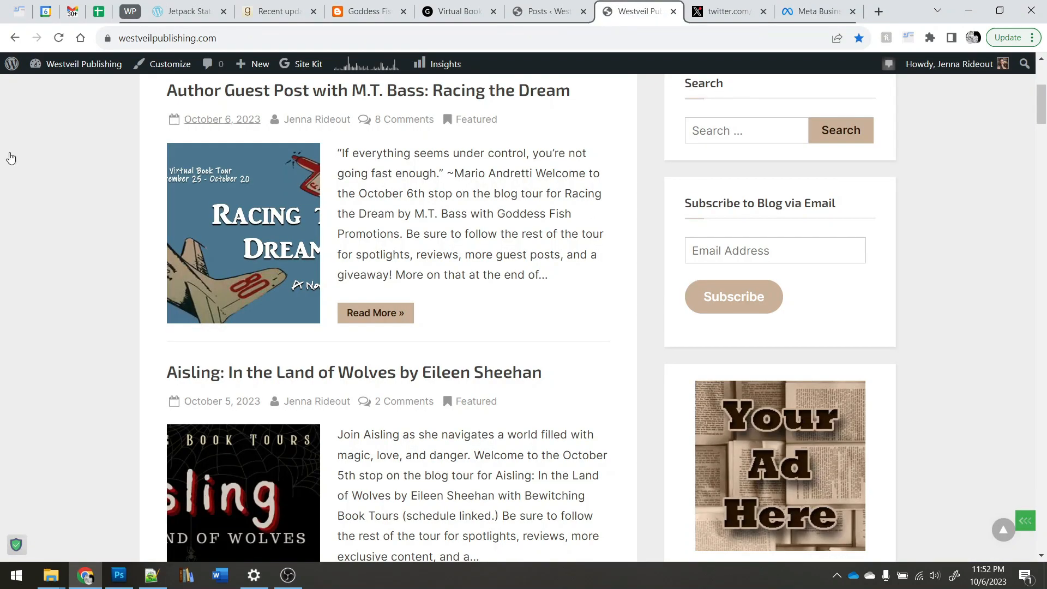
left_click(358, 10)
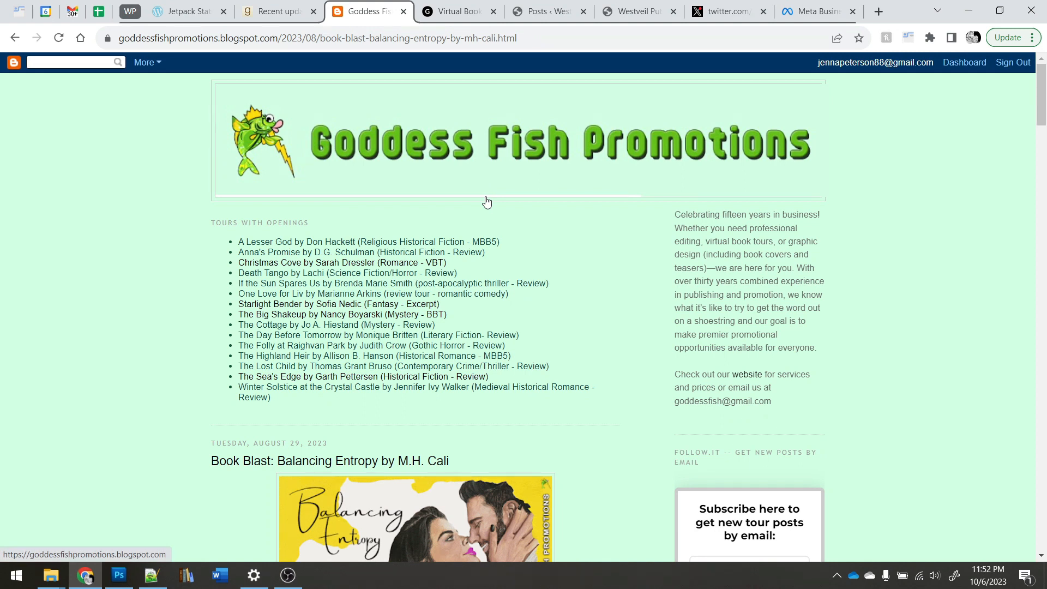
key("ctrl+4")
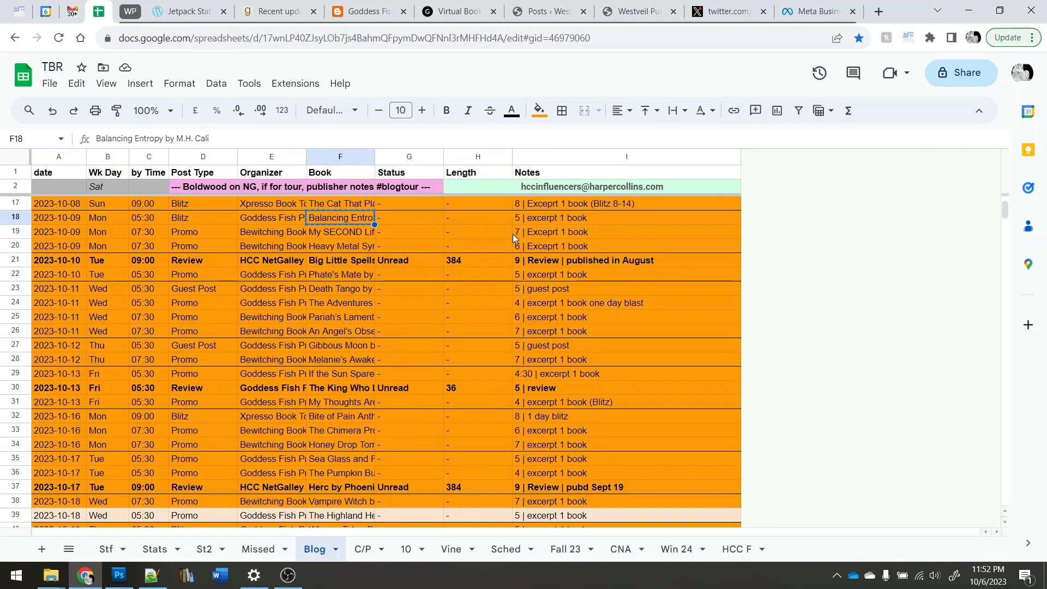
left_click(337, 207)
left_click(336, 221)
left_click(291, 583)
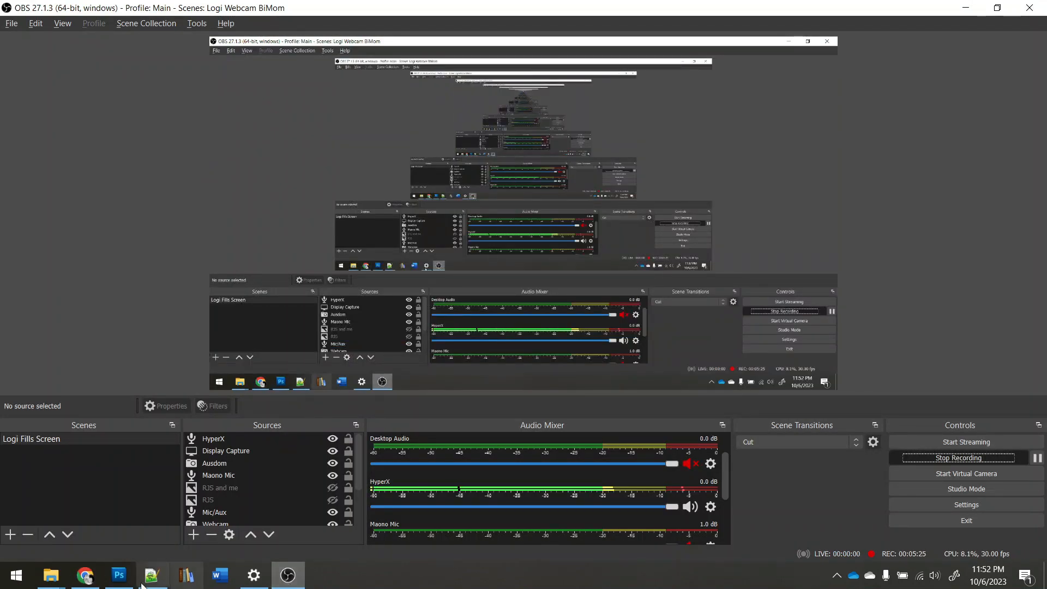
left_click(85, 575)
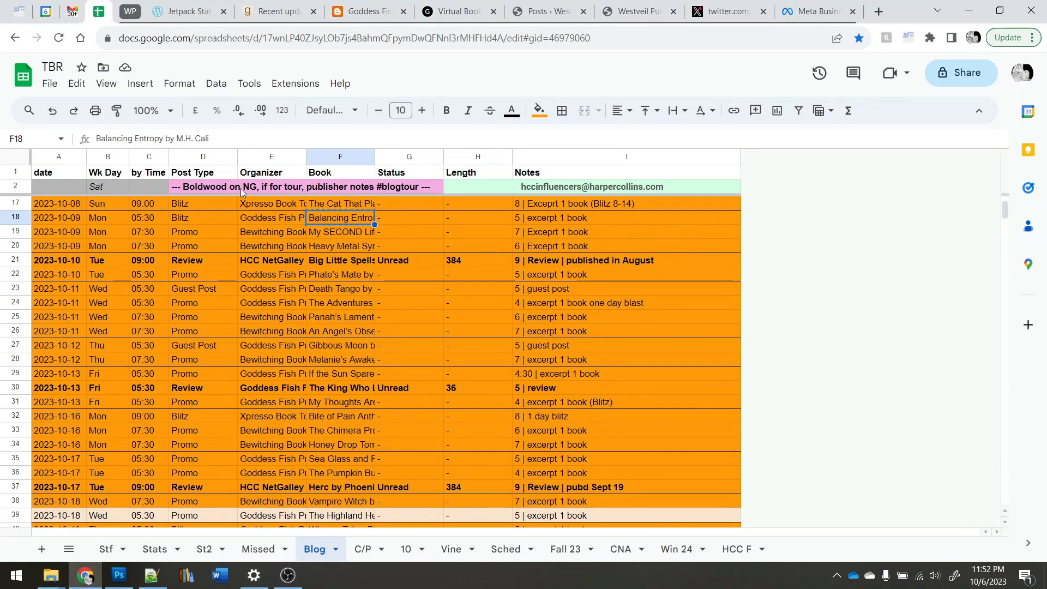
Step: Switch to Gmail and read the Balancing Entropy tour materials email, including its scheduling, prize and Rafflecopter instructions
left_click(73, 10)
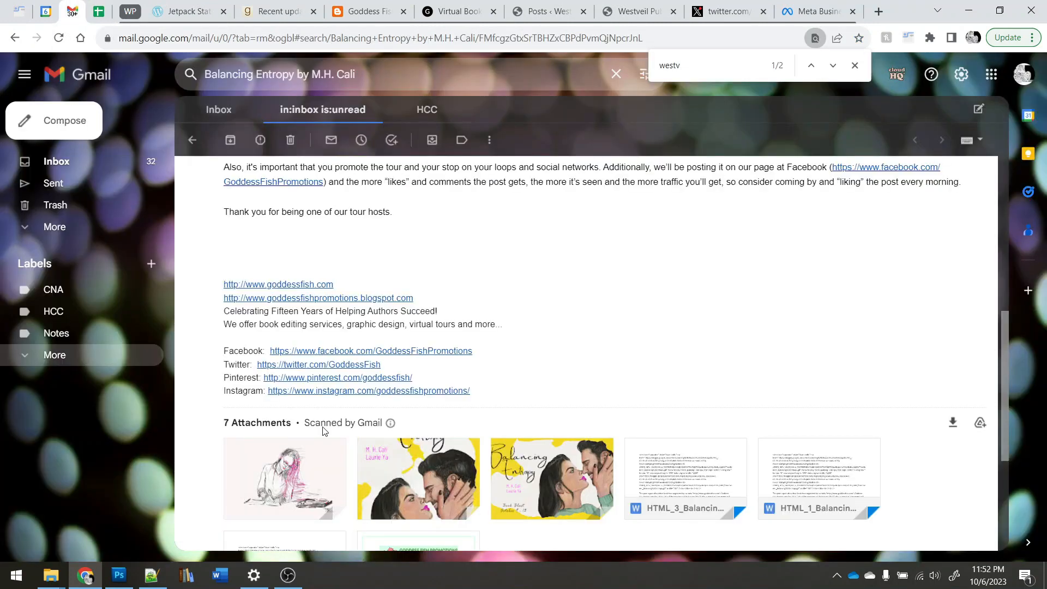
scroll(718, 278, "up", 10)
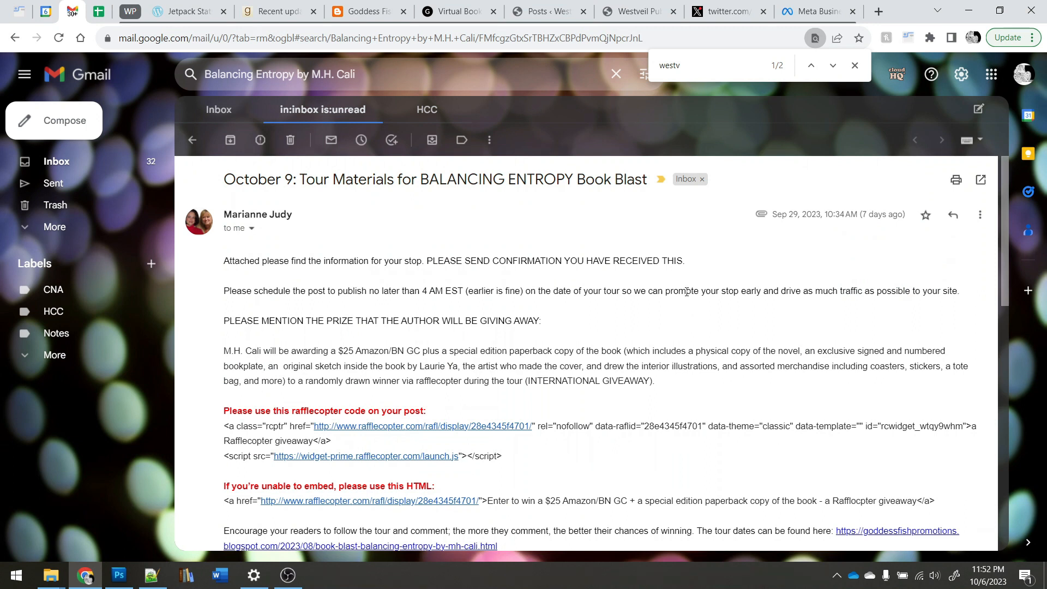
scroll(682, 303, "down", 3)
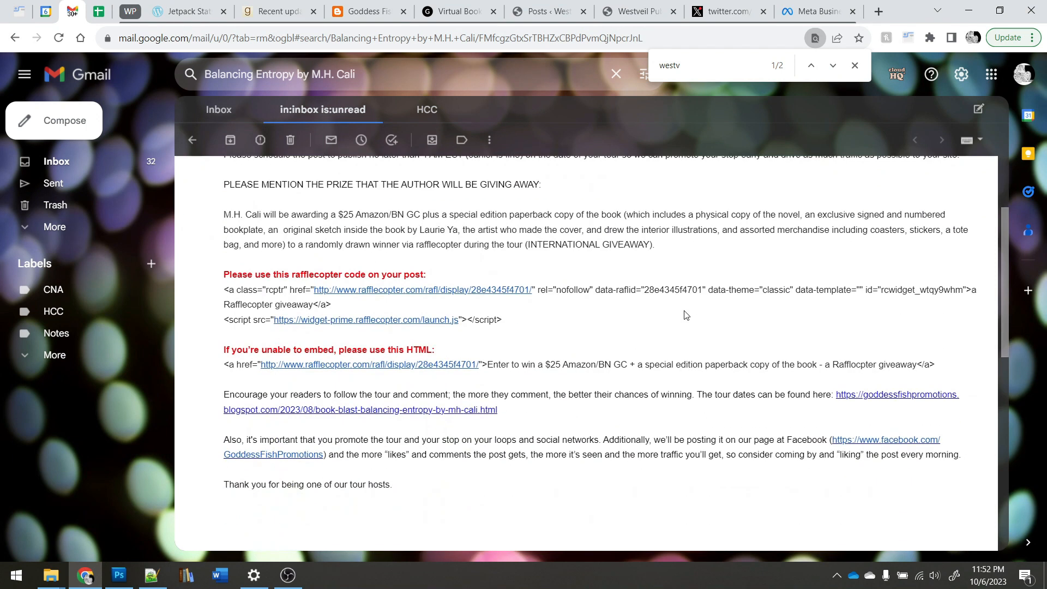
scroll(686, 315, "up", 3)
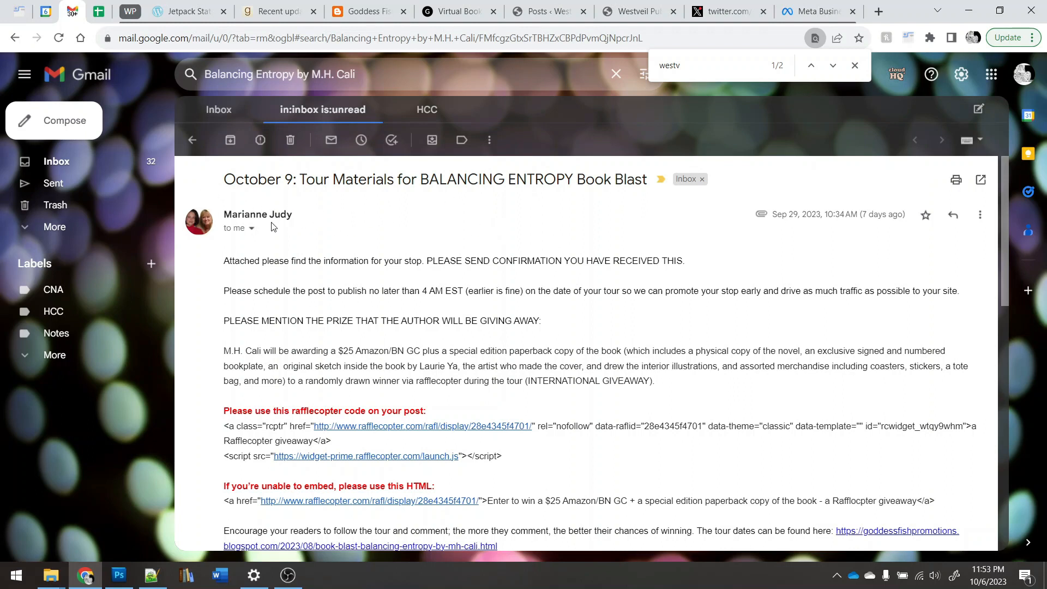
scroll(380, 235, "down", 2)
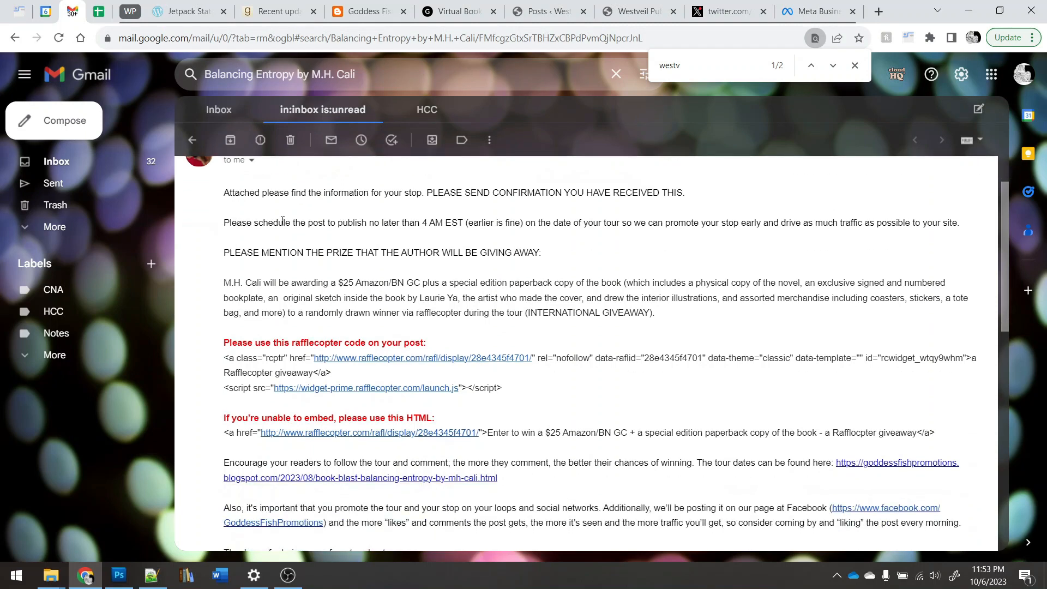
scroll(242, 238, "up", 2)
Step: Download the author image, book cover and tour banner attached to the Balancing Entropy tour materials email
scroll(584, 286, "down", 8)
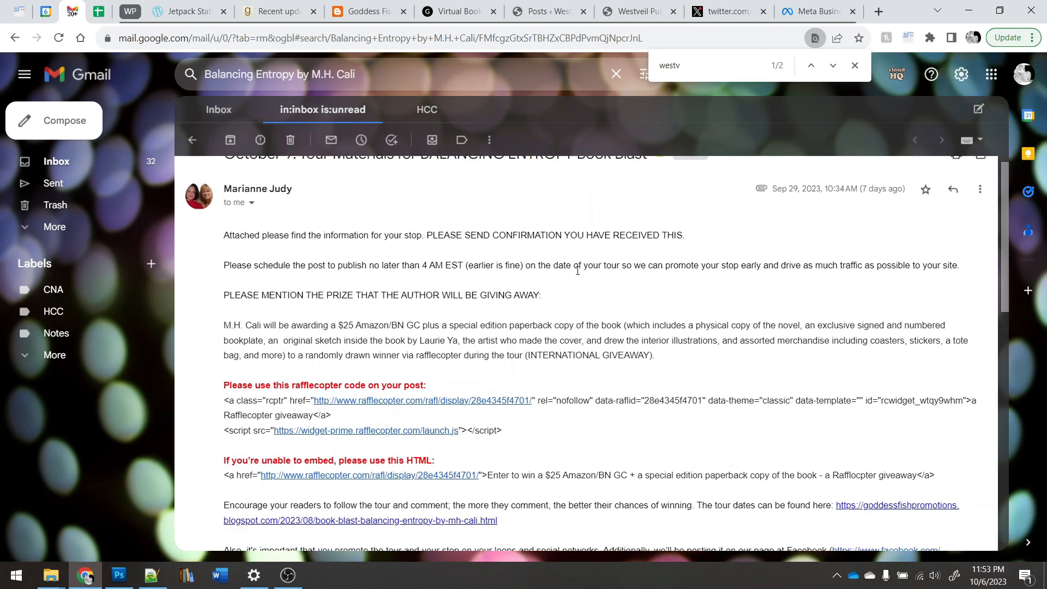
scroll(585, 286, "down", 1)
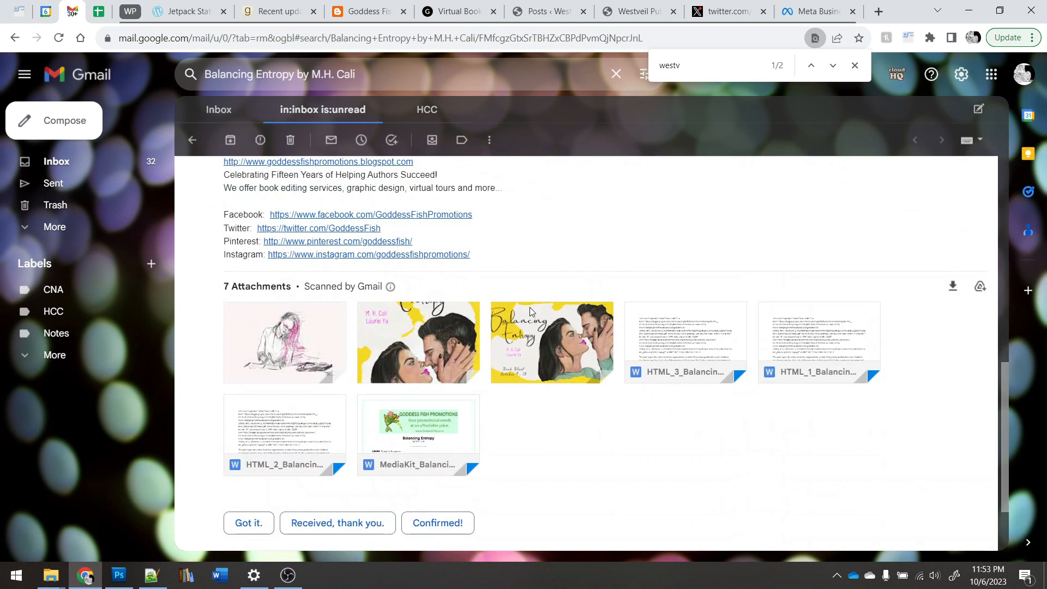
scroll(617, 244, "down", 2)
mouse_move(259, 268)
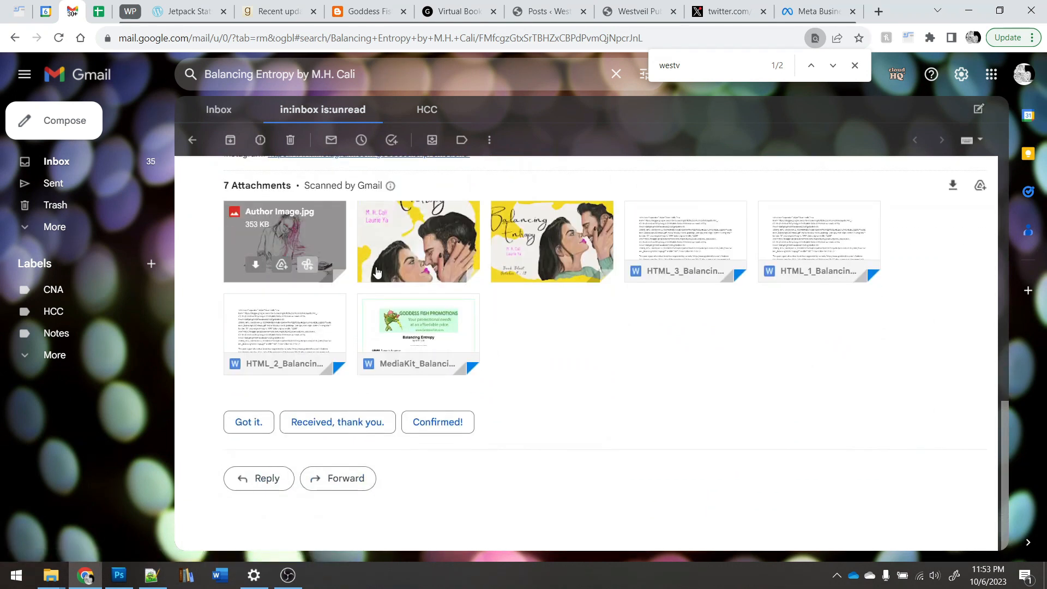
left_click(252, 265)
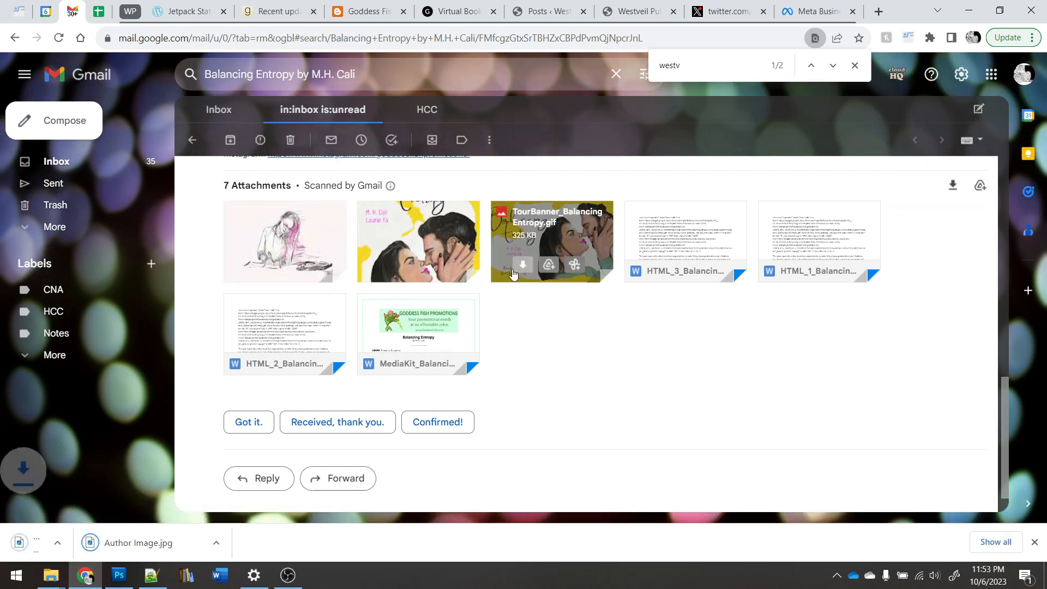
left_click(522, 267)
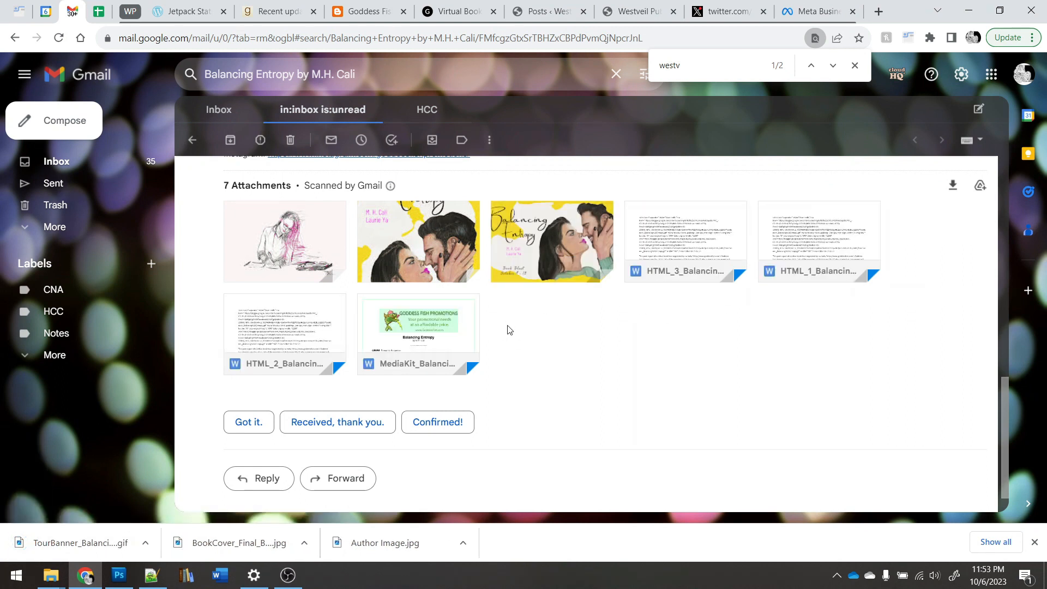
Step: Preview the MediaKit_BalancingEntropy.doc attachment, look through its blurb and excerpts, and close the preview
left_click(444, 334)
scroll(506, 288, "down", 15)
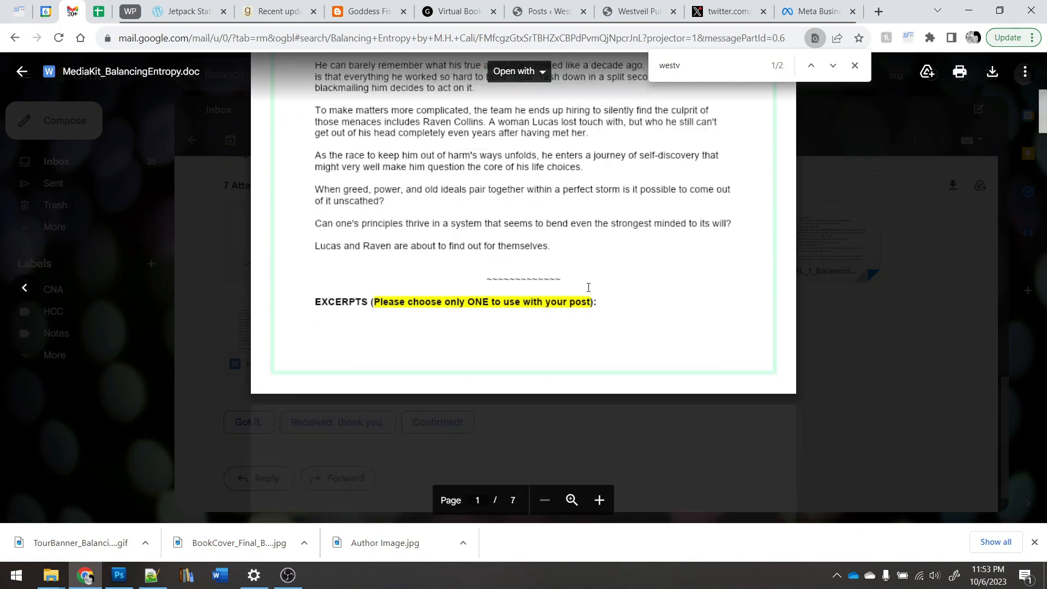
scroll(425, 187, "down", 8)
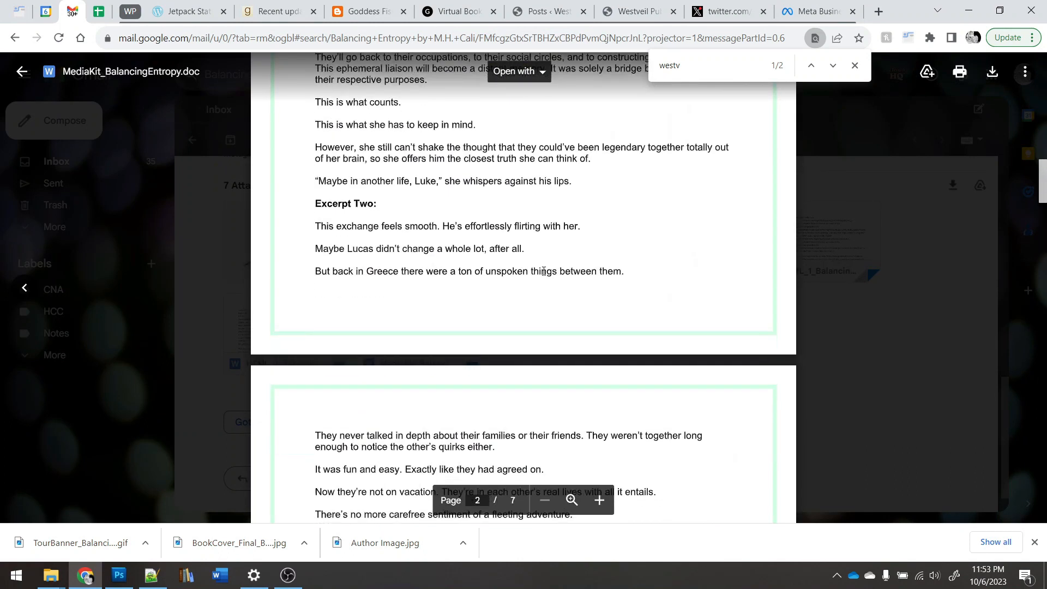
left_click(856, 327)
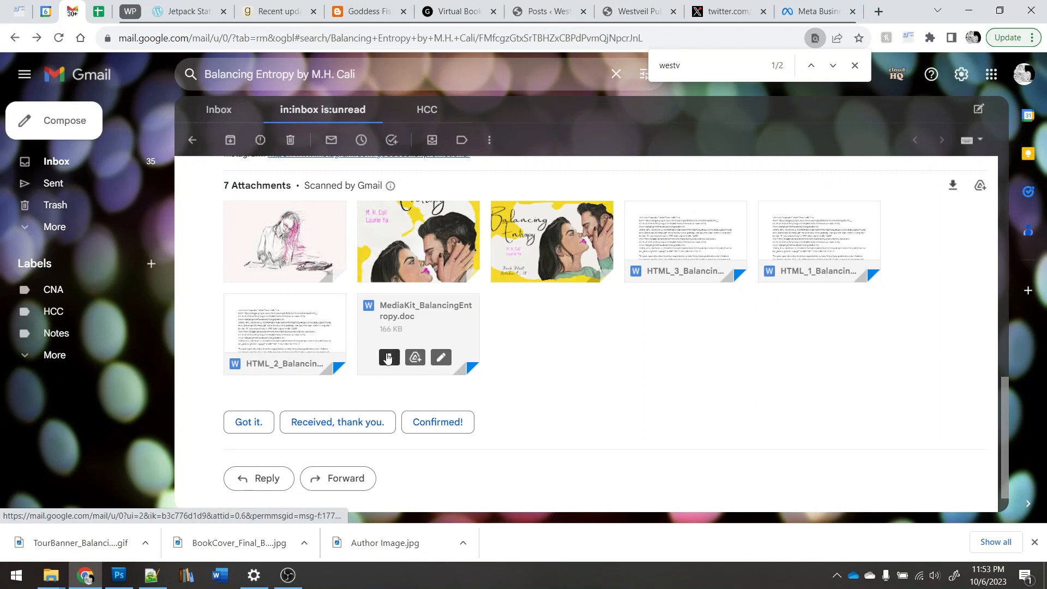
Step: Download MediaKit_BalancingEntropy.doc, open it in Word and enable editing
left_click(388, 357)
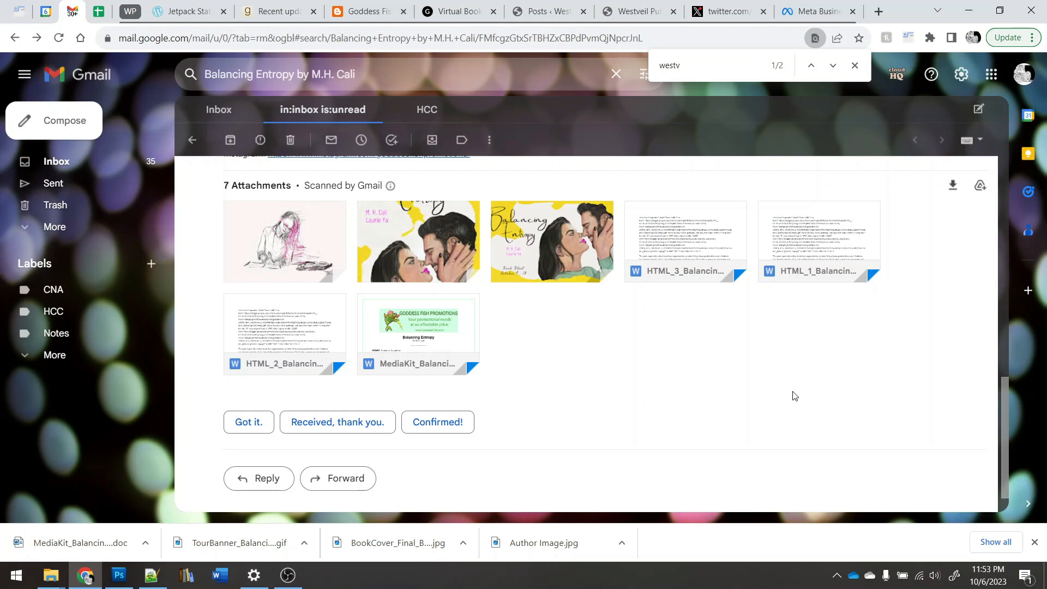
left_click(65, 542)
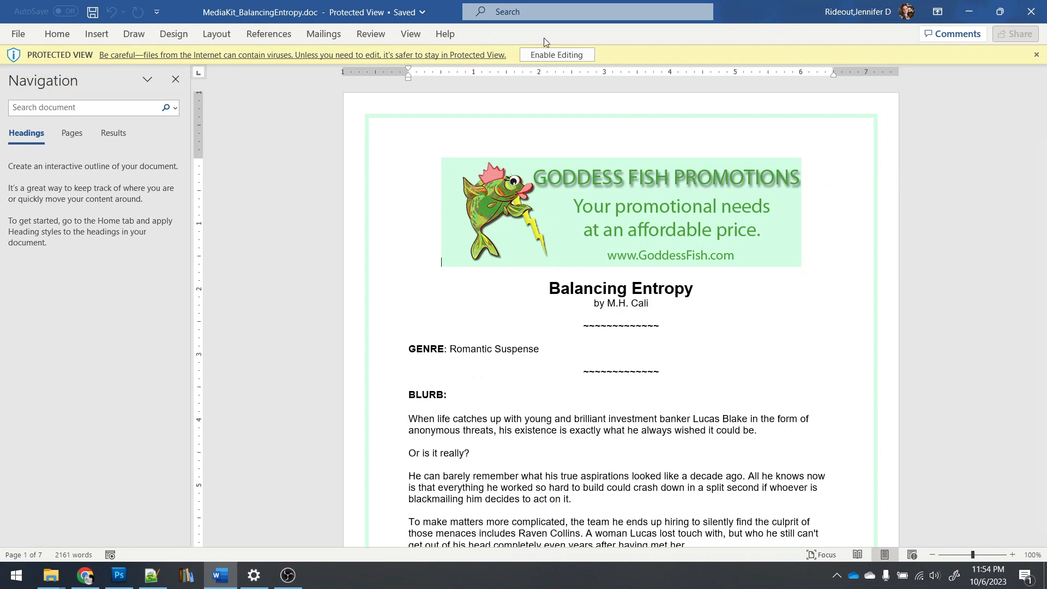
left_click(552, 55)
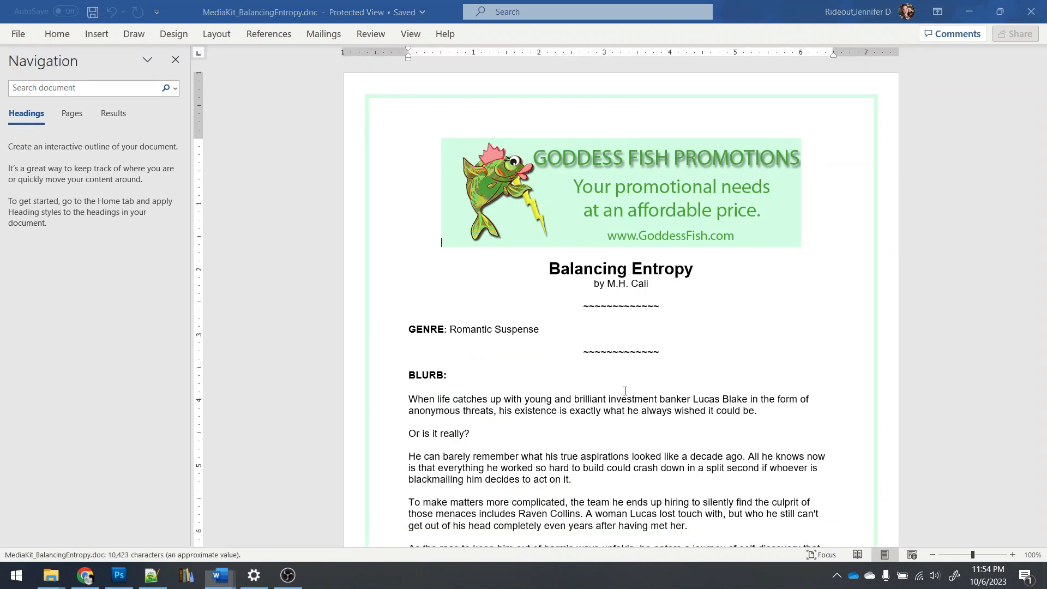
Step: Switch to Photoshop, close the Videos folder window, and open the three downloaded tour images from the Downloads folder
mouse_move(97, 581)
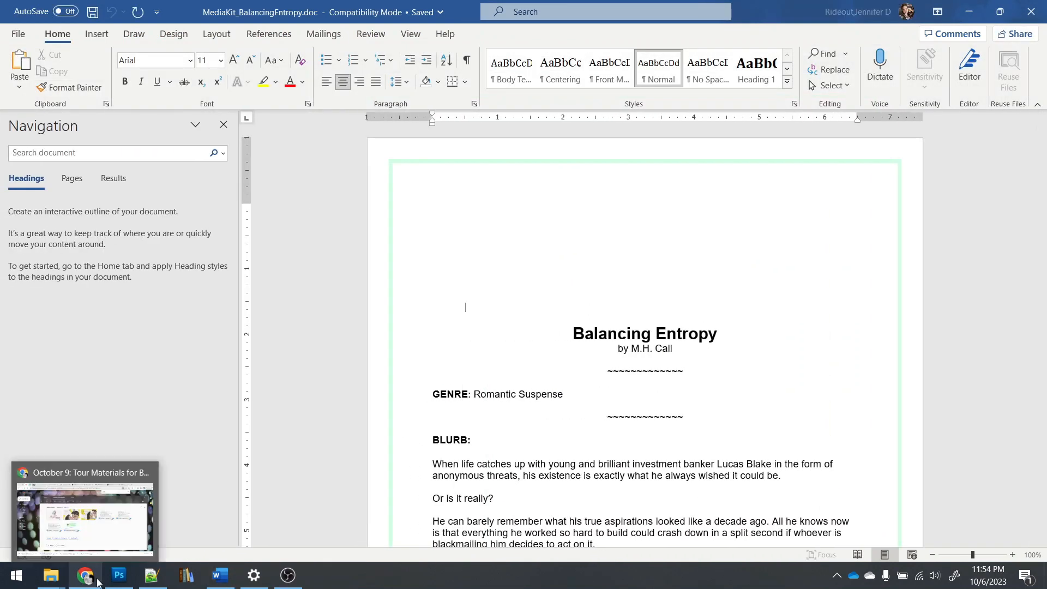
left_click(121, 463)
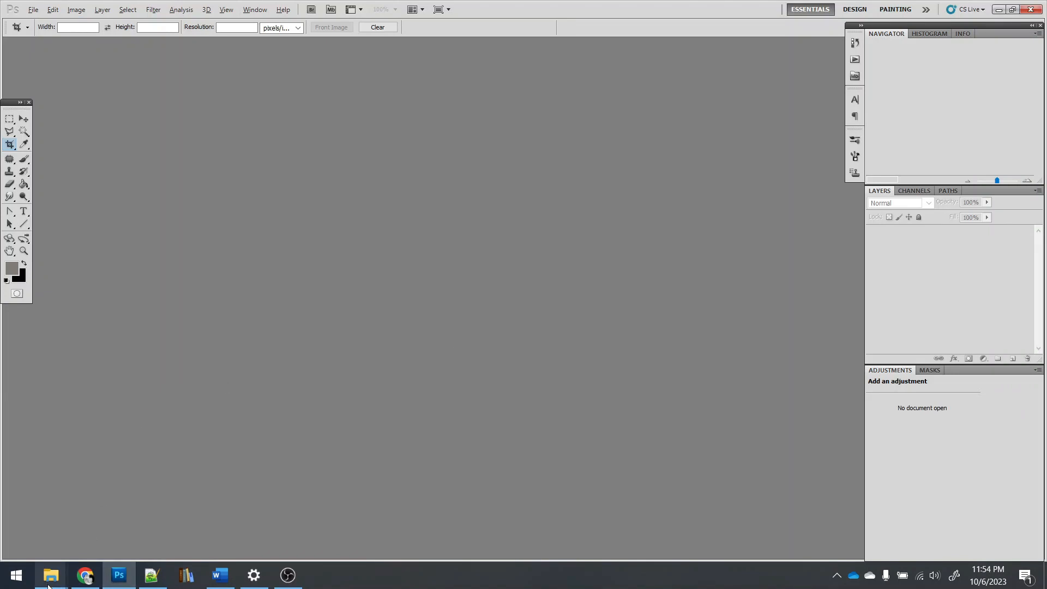
mouse_move(48, 584)
left_click(162, 510)
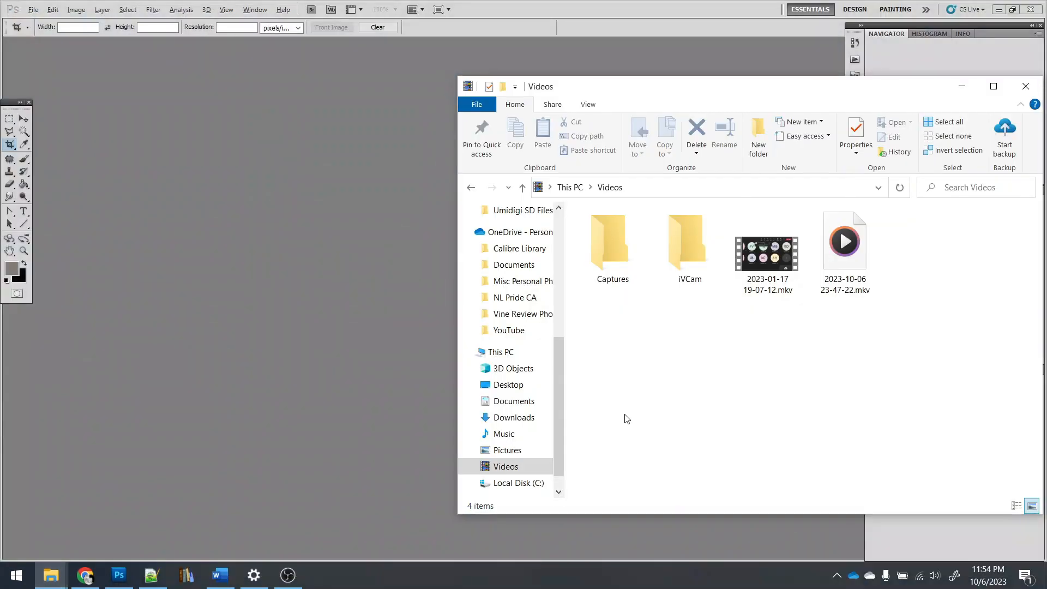
left_click(1026, 86)
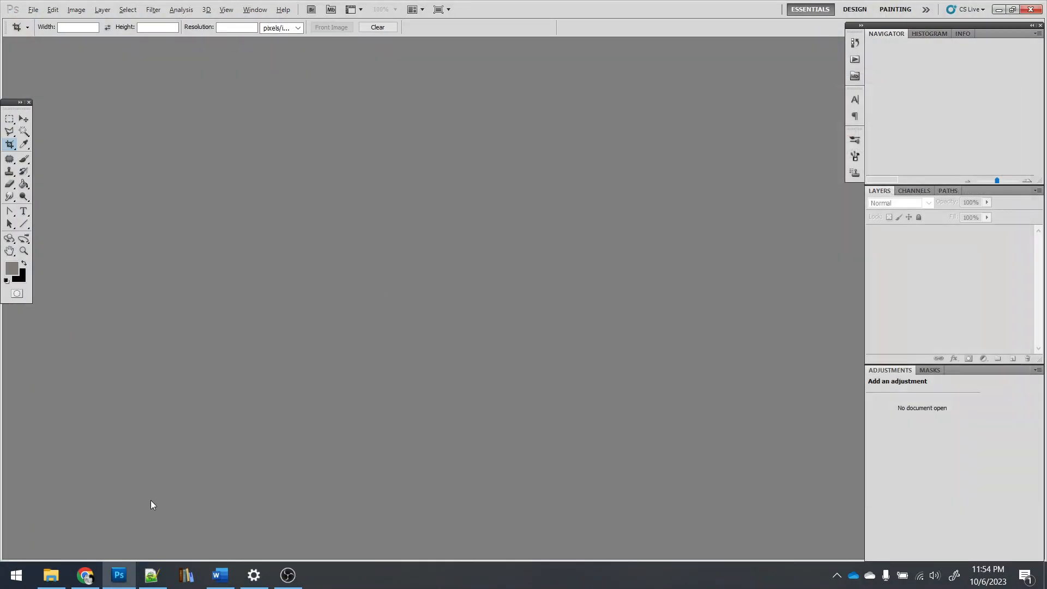
left_click(51, 574)
left_click(804, 303)
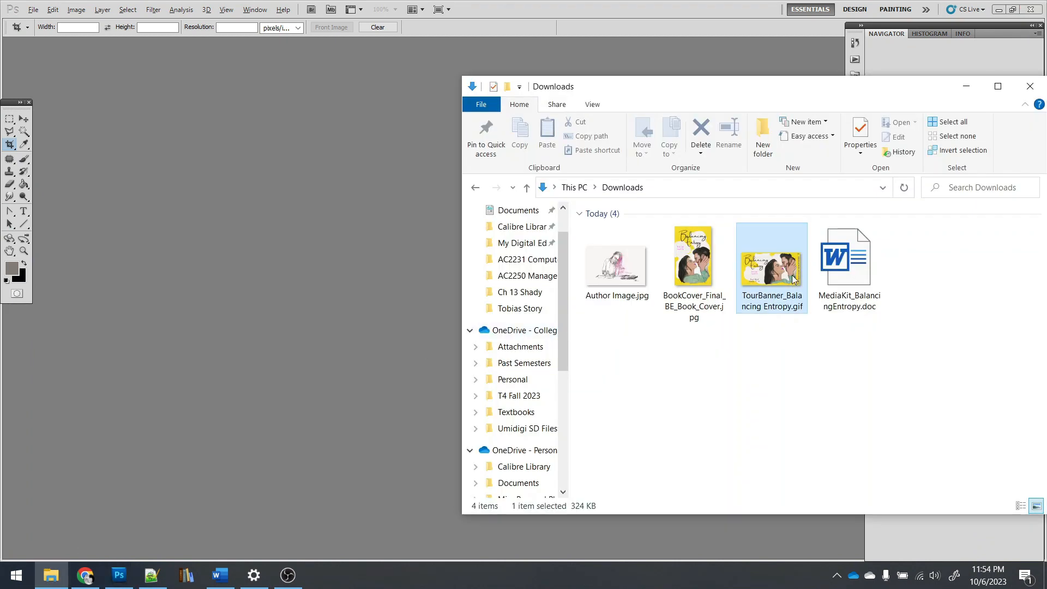
left_click(692, 256, "ctrl")
left_click_drag(693, 257, 177, 247)
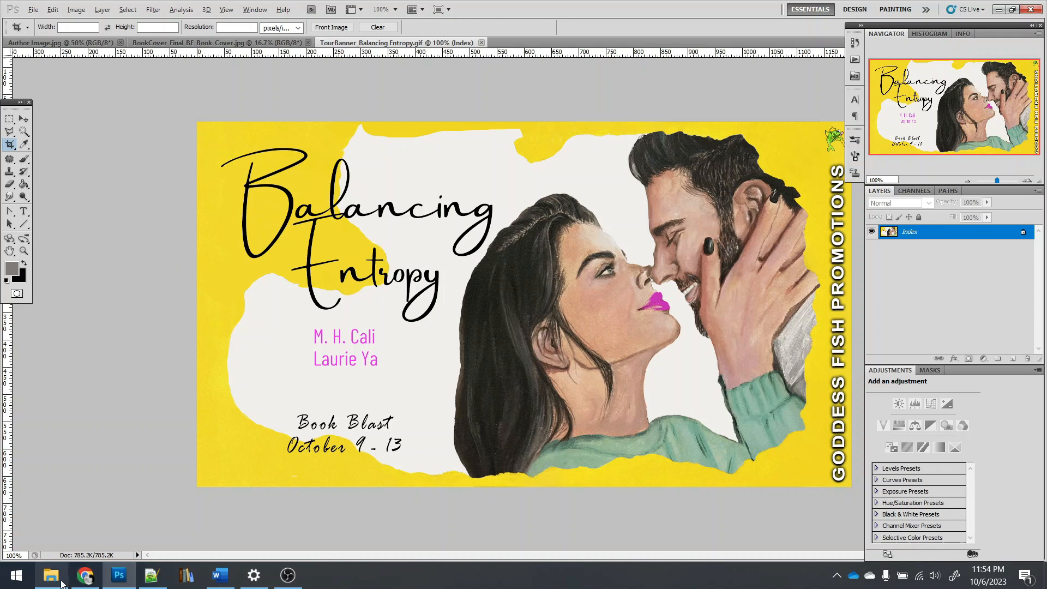
Step: Delete the three tour images from the Downloads folder, keeping the media kit, and return to Photoshop
left_click(50, 575)
key("Delete")
key("Return")
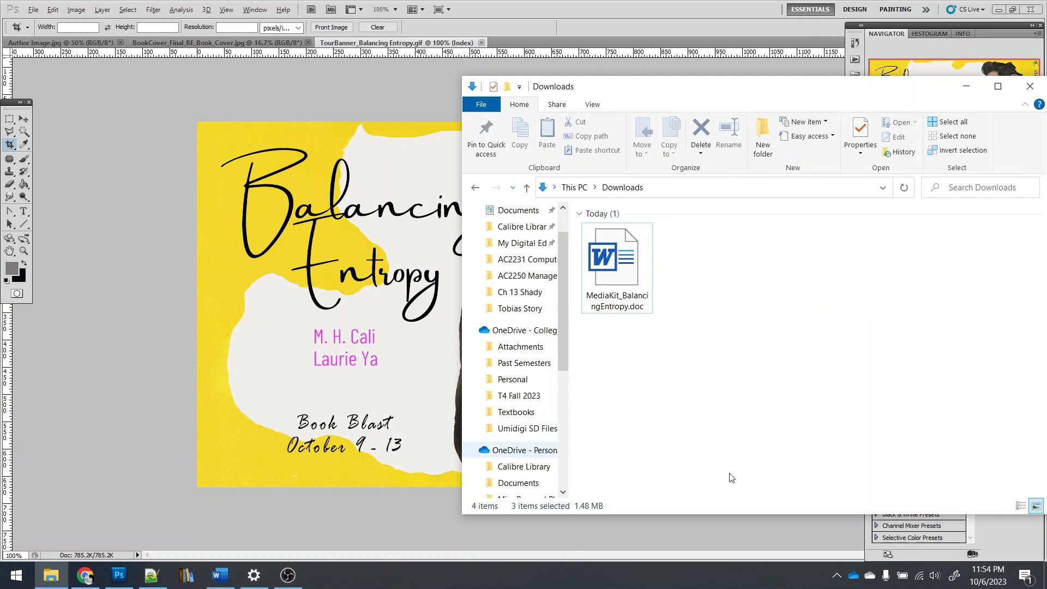
left_click(71, 380)
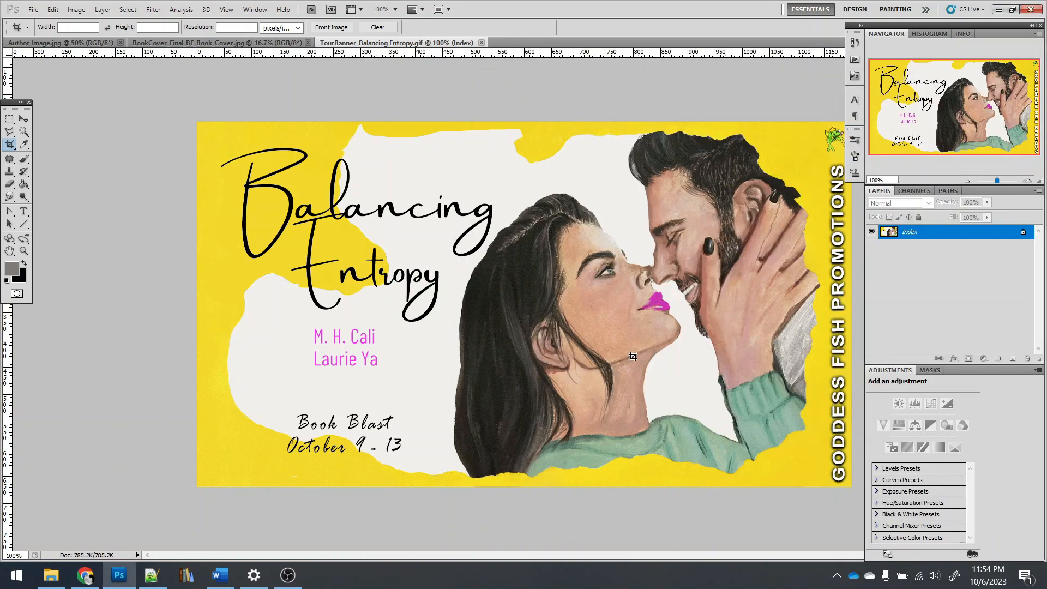
Step: Return to the TBR spreadsheet and bring up blog copy paste.txt in Notepad++ to review its tour tags, hashtags and organizer handles
left_click(80, 582)
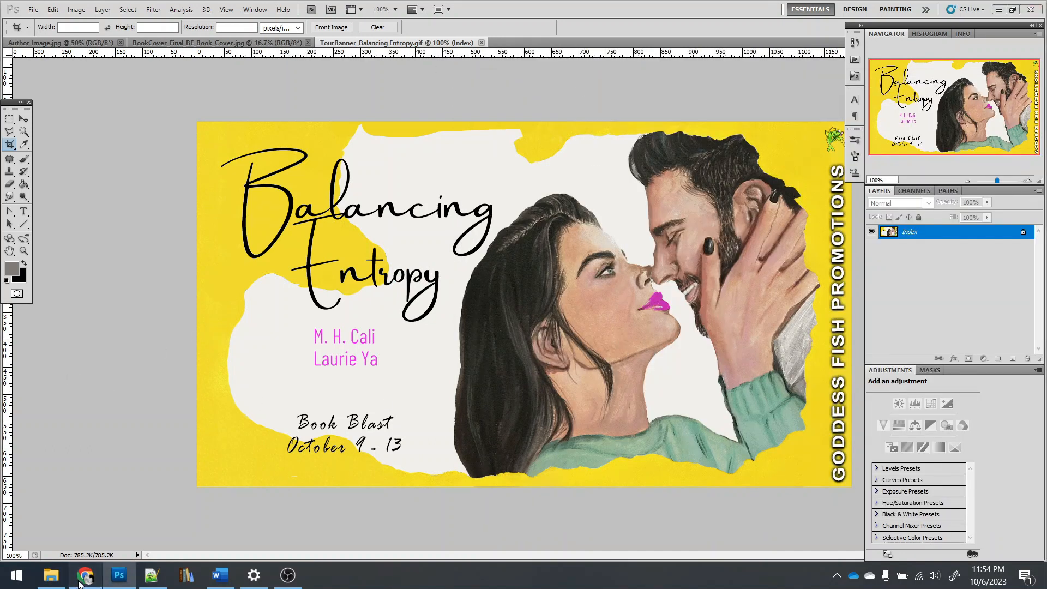
left_click(99, 11)
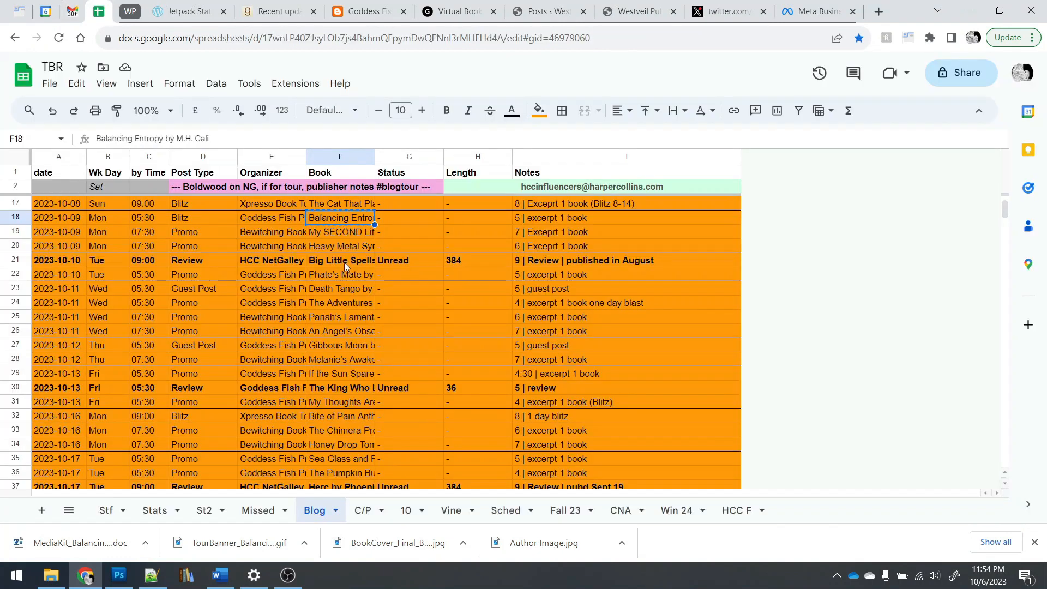
left_click(151, 575)
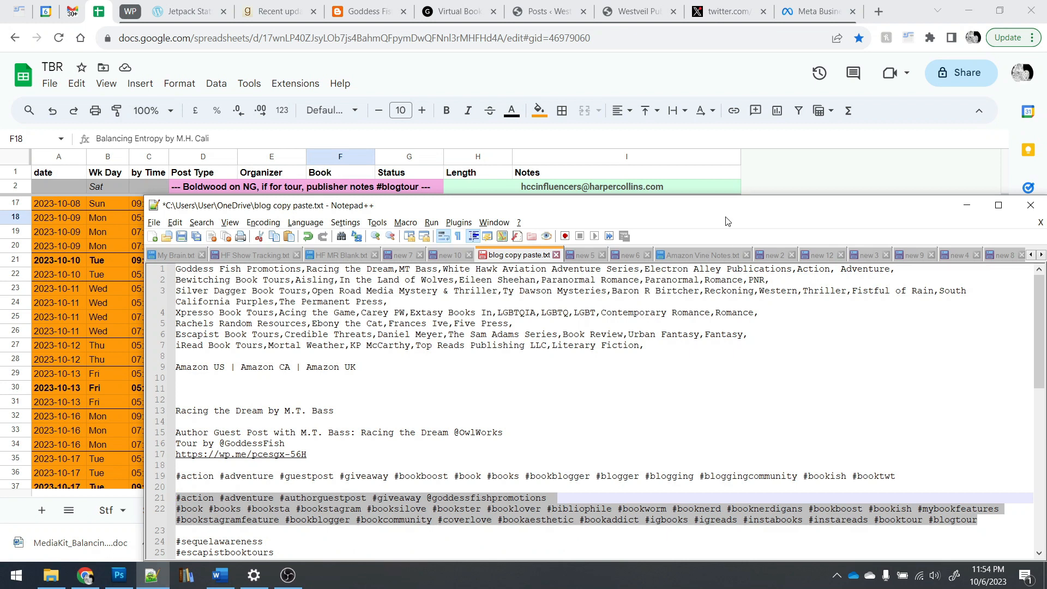
left_click_drag(663, 206, 644, 103)
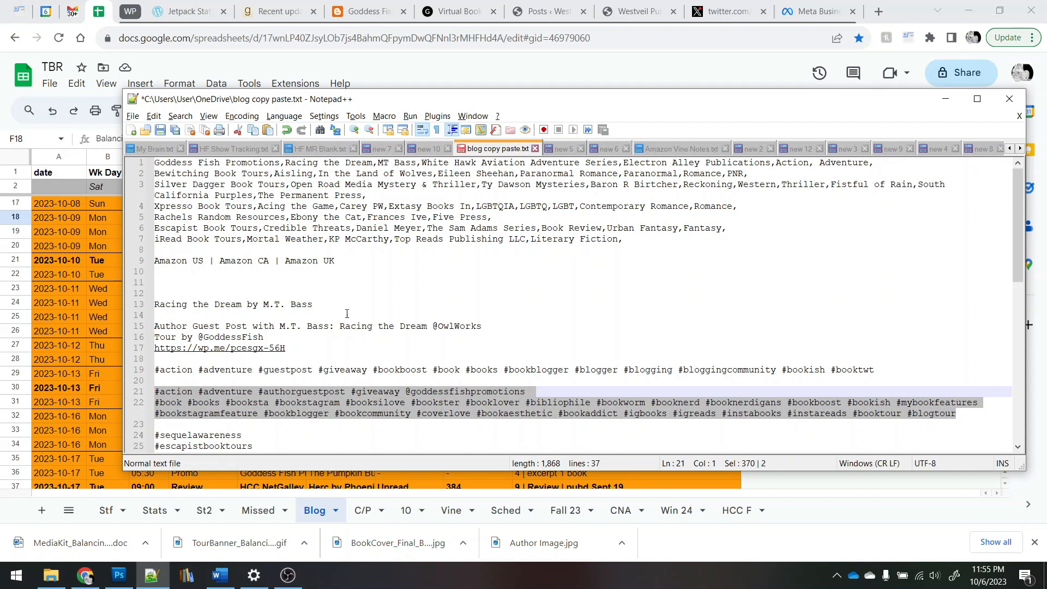
scroll(327, 305, "down", 2)
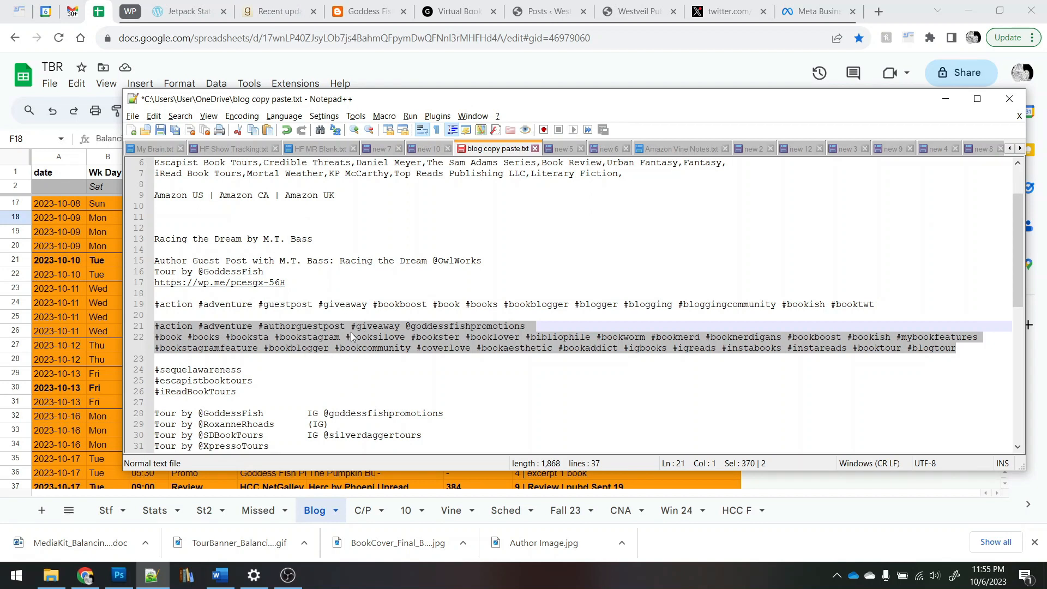
scroll(354, 334, "down", 3)
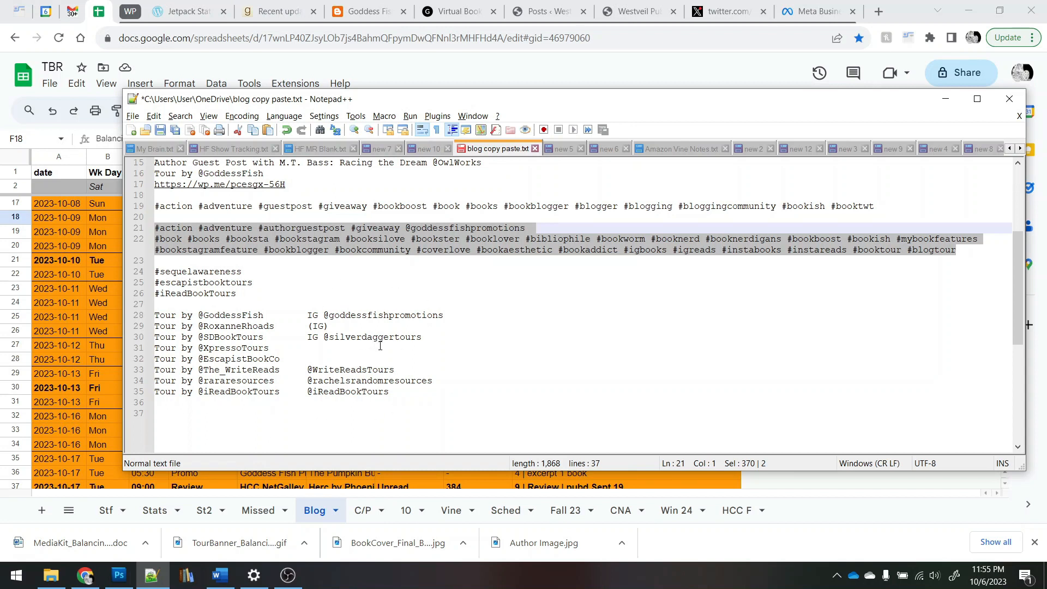
Step: Replace the wp.me post link under the Goddess Fish tour credit with the placeholder "url"
scroll(510, 329, "up", 4)
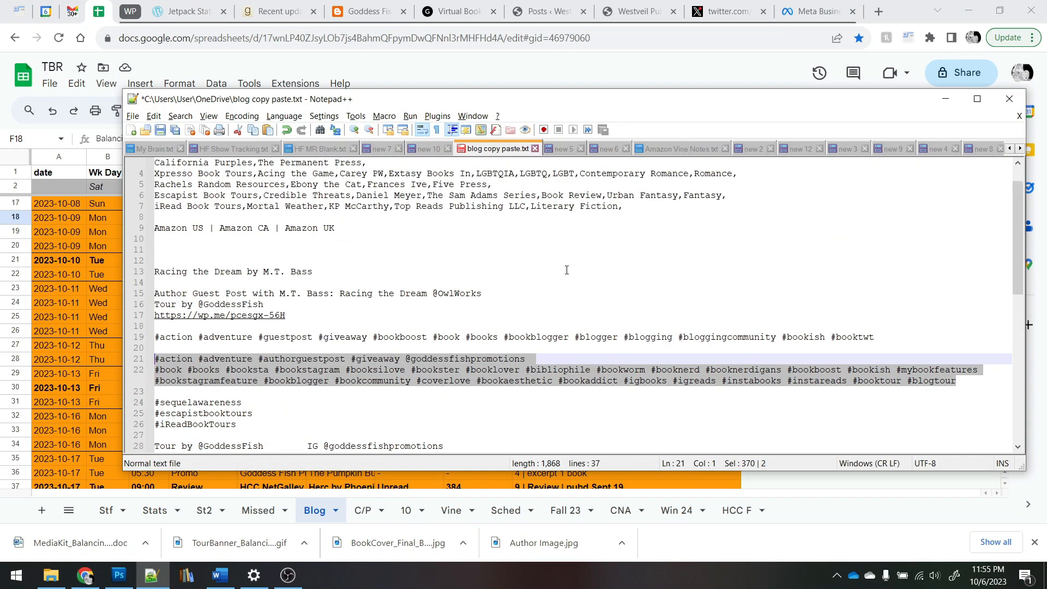
left_click(567, 269)
scroll(574, 278, "up", 1)
left_click(307, 349)
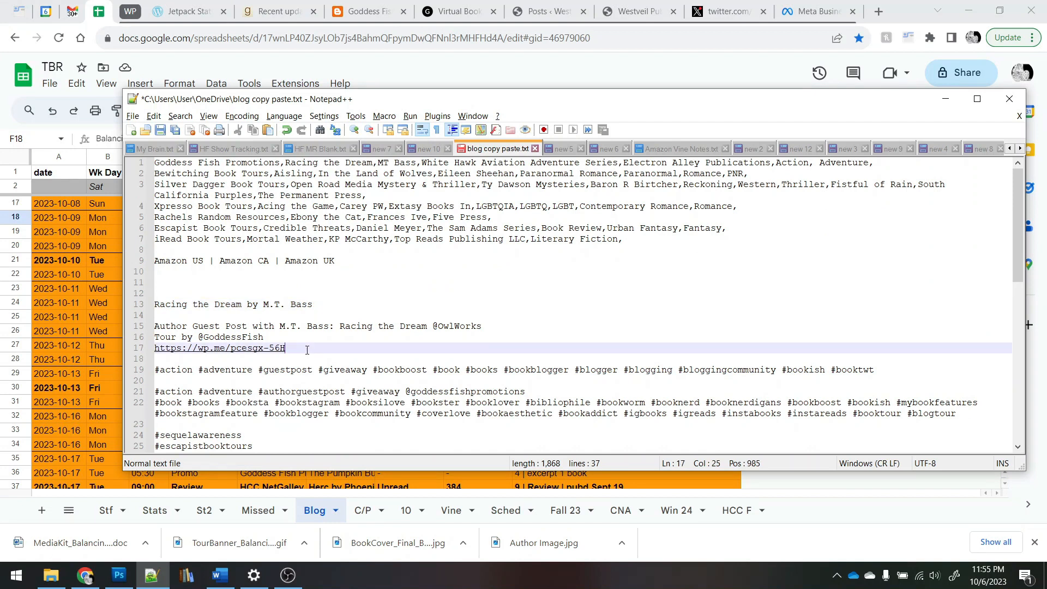
key("shift+Home")
type("url")
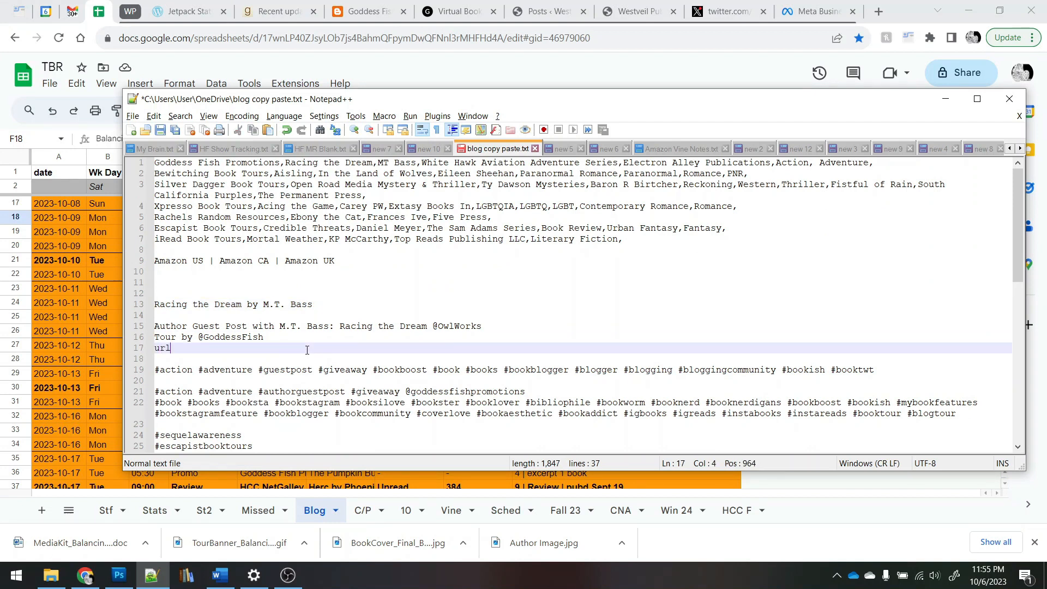
left_click(227, 337)
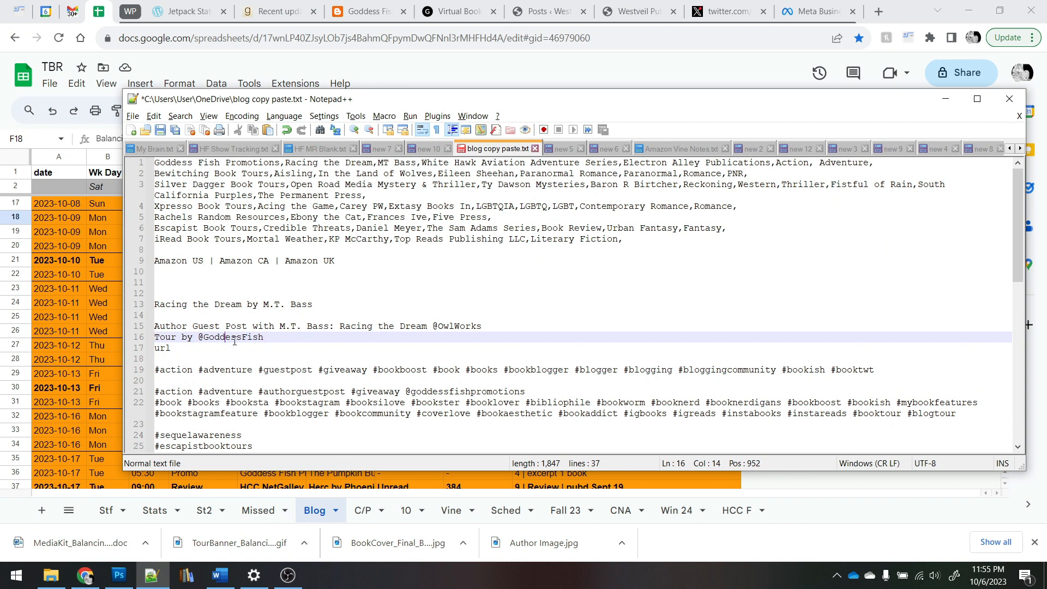
scroll(394, 383, "down", 1)
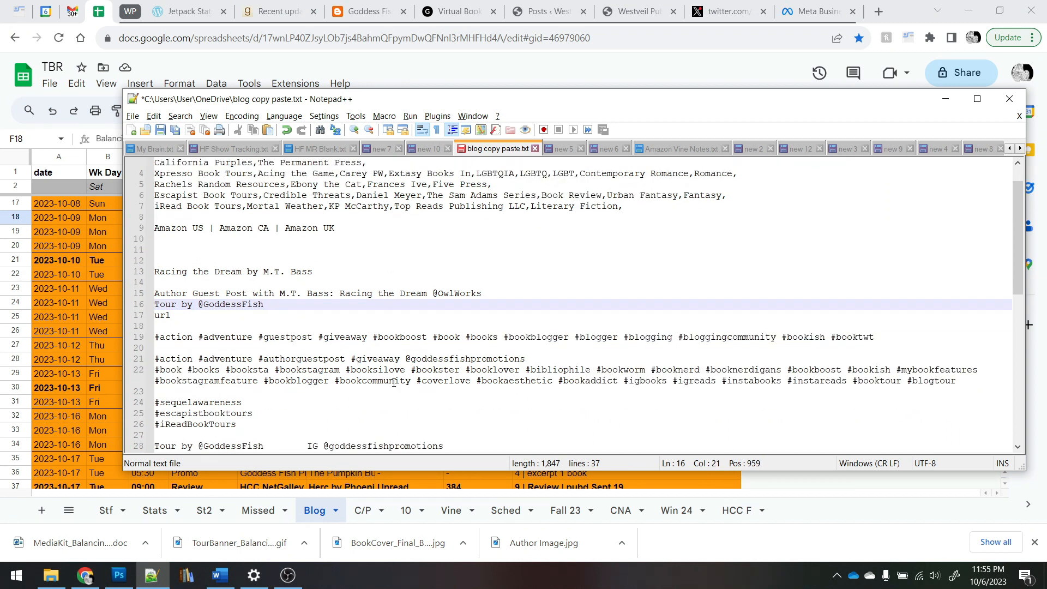
left_click(200, 304)
left_click(468, 358)
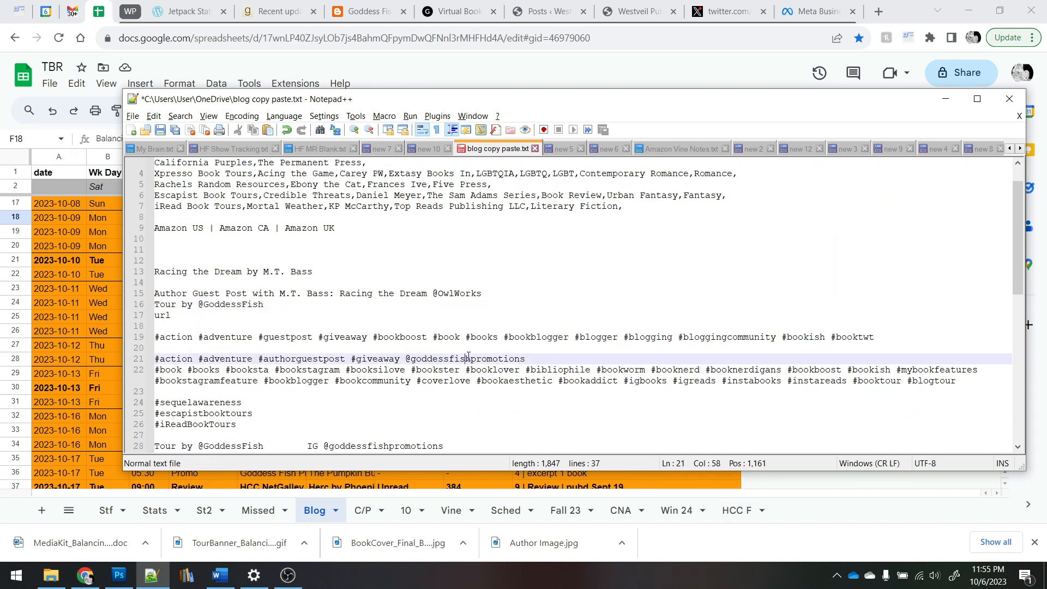
key("Up")
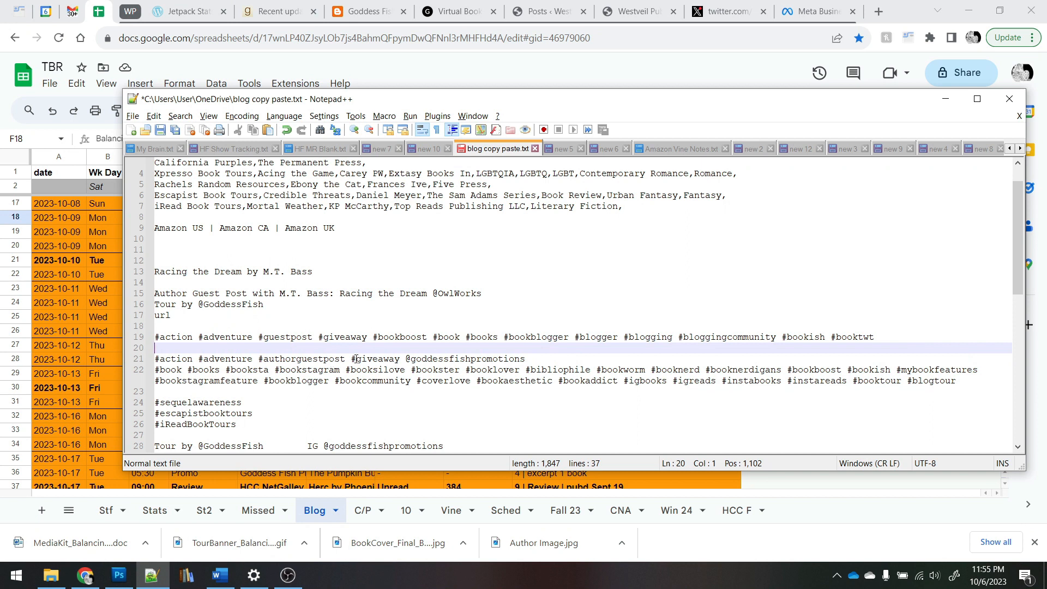
left_click(343, 359)
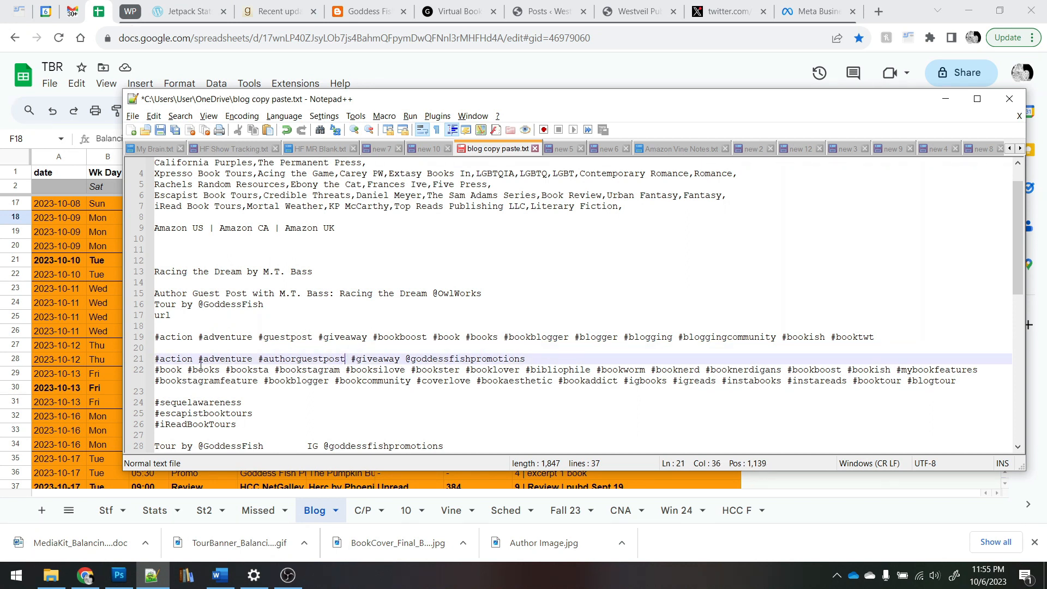
left_click(160, 358, "shift")
key("BackSpace")
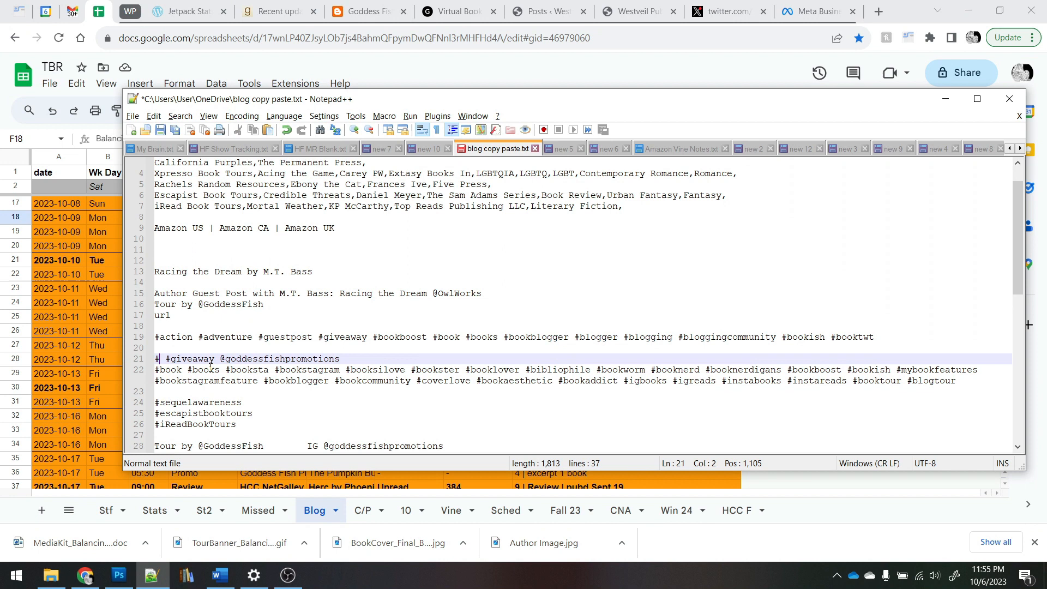
Step: Strip the action, adventure, guestpost and giveaway tags from the hashtag line ending in #booktwt, keeping a lone # before #bookboost
left_click_drag(139, 381, 139, 364)
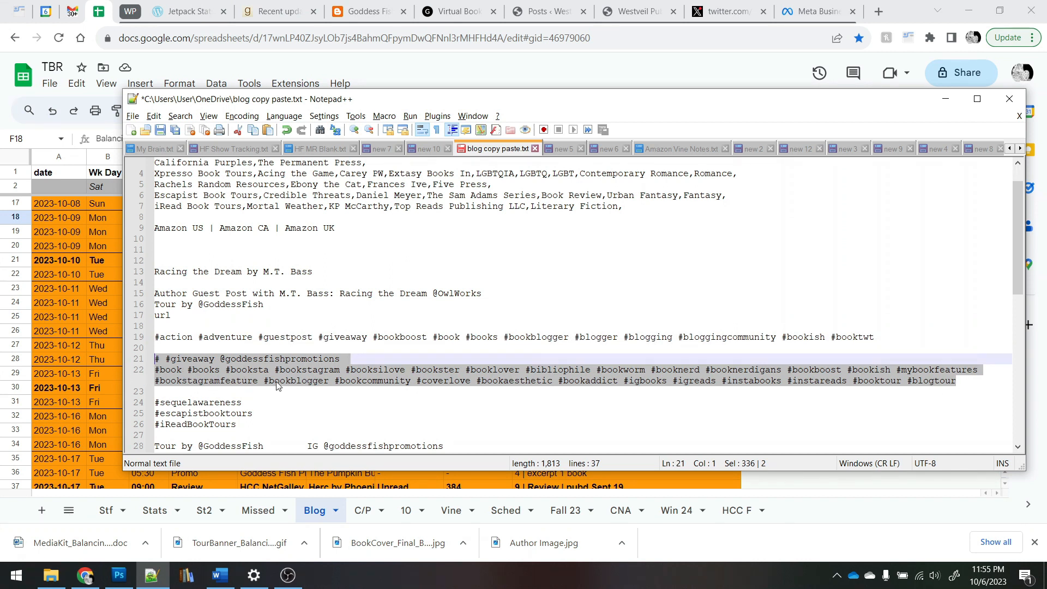
left_click(157, 359)
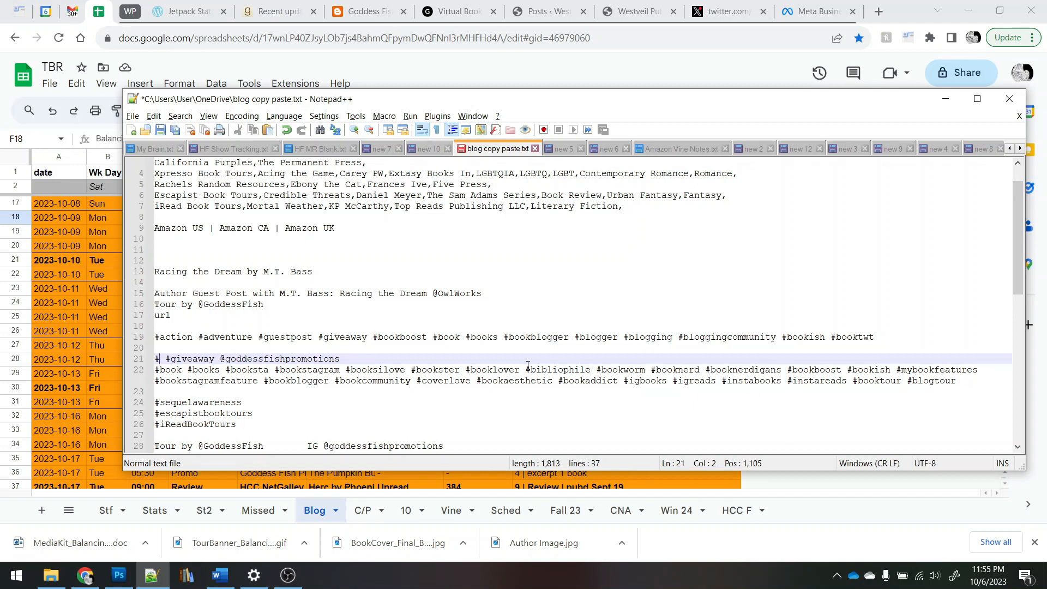
left_click(687, 346)
left_click_drag(881, 338, 137, 292)
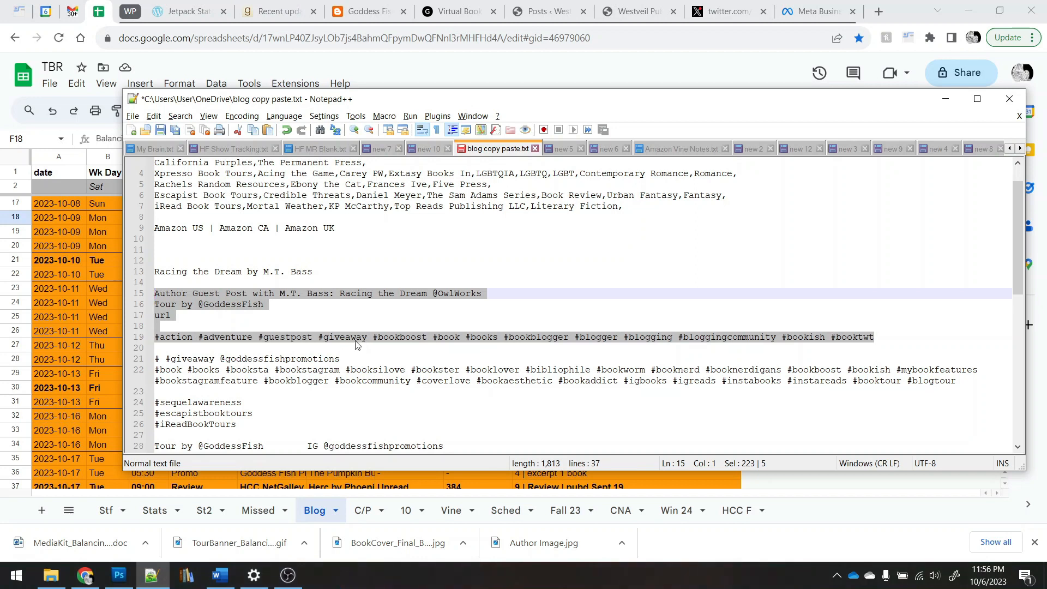
left_click(377, 336)
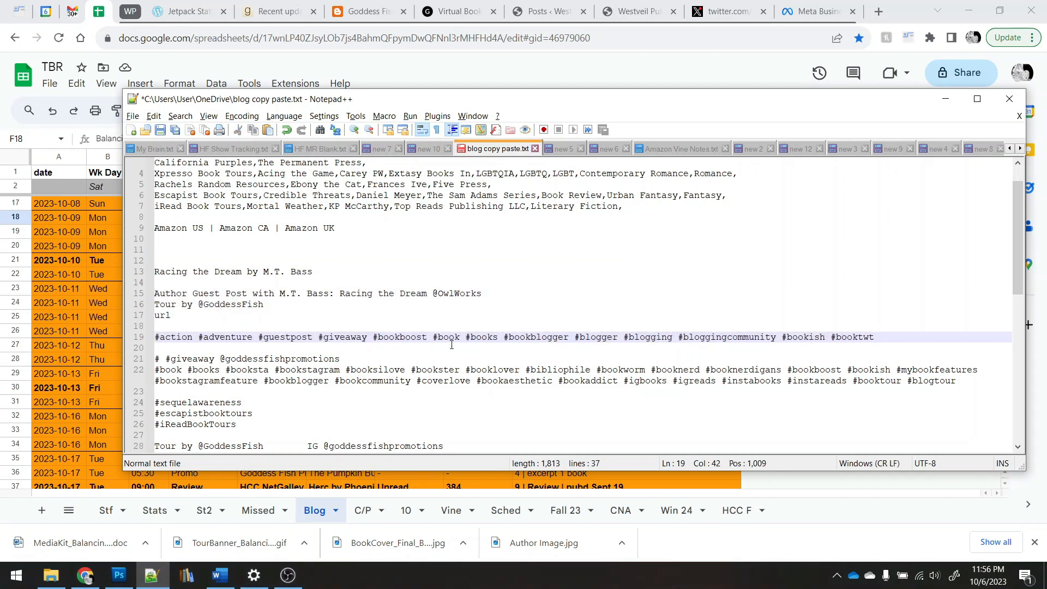
left_click(158, 334, "shift")
key("Delete")
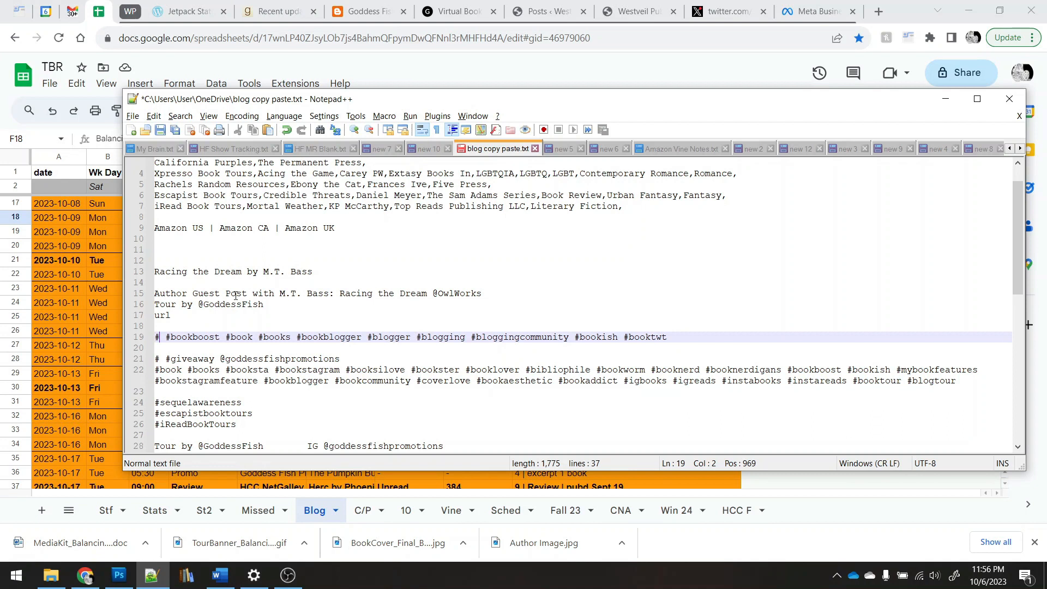
Step: Replace the Racing the Dream title line with three copies of the Balancing Entropy title and author line, separated by blank lines
left_click(329, 268)
key("shift+Up")
key("shift+Up")
type("Balancing Entropy by M.H. Cali")
key("Return")
key("Return")
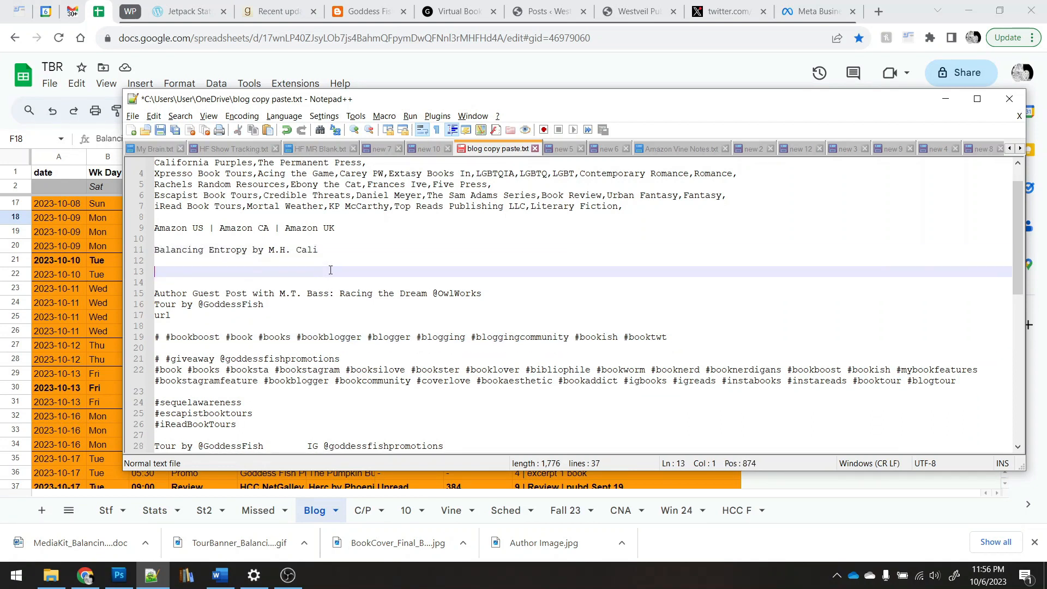
type("Balancing Entropy by M.H. Cali")
key("Return")
key("Return")
type("Balancing Entropy by M.H. Cali")
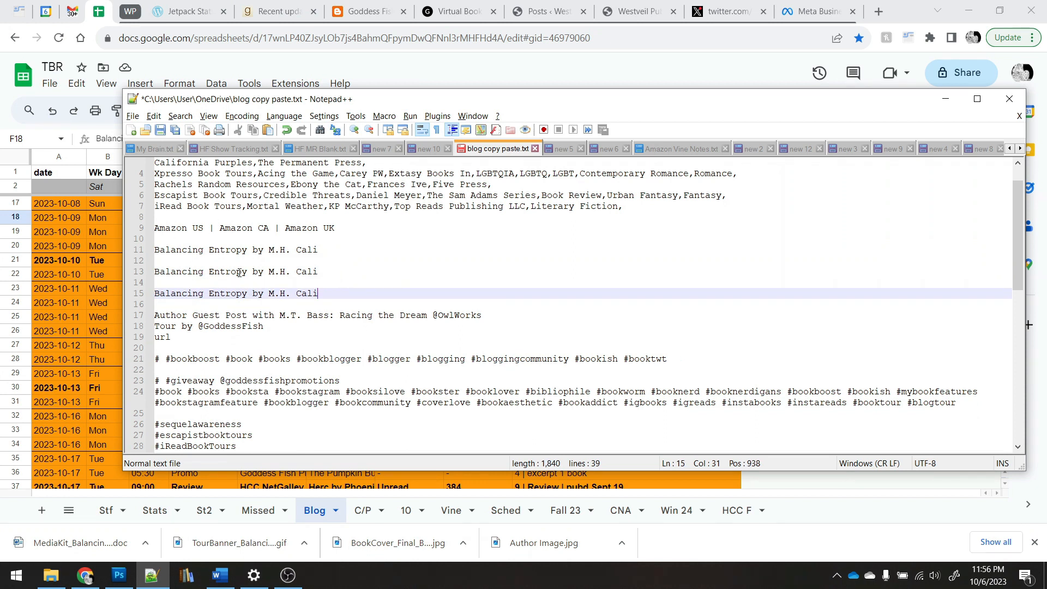
Step: Replace the old book details in the Goddess Fish Promotions tag line with Balancing Entropy and its author's name, separated by a comma
scroll(376, 256, "up", 1)
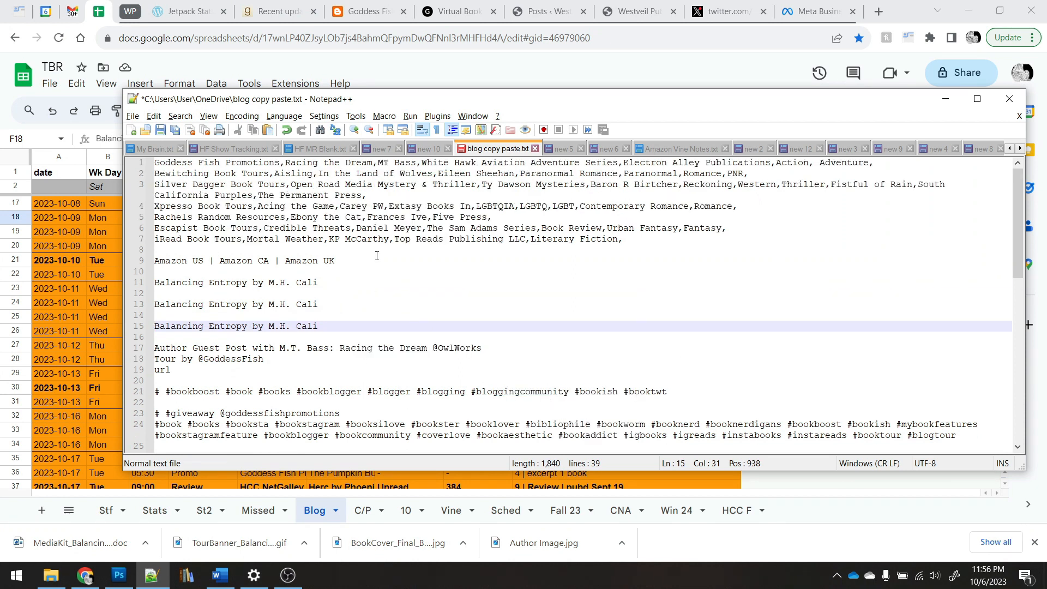
left_click(285, 162)
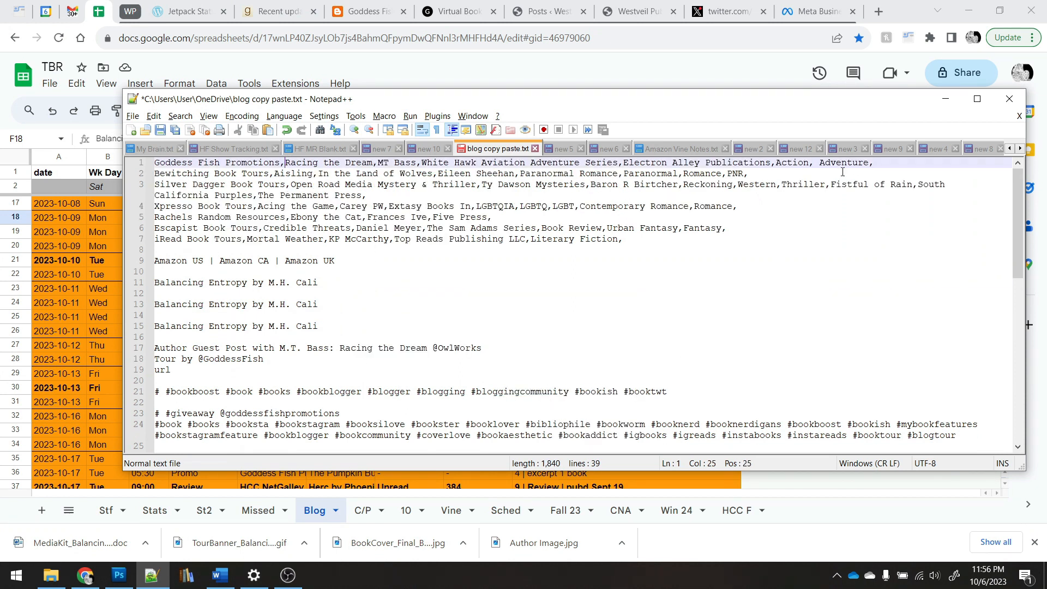
left_click(870, 163, "shift")
type("Balancing Entropy by M.H. Cali")
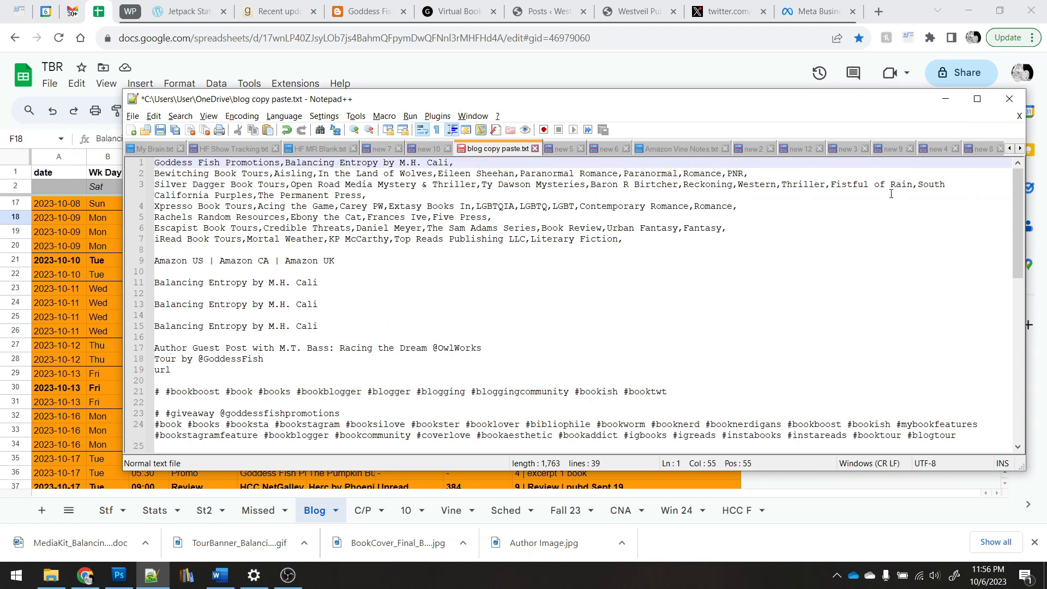
left_click_drag(376, 163, 400, 168)
key("Delete")
type(",")
Step: Start a new post on the Westveil Publishing site, dismiss the downloads bar and make the new-tag field ready for entry
left_click(545, 10)
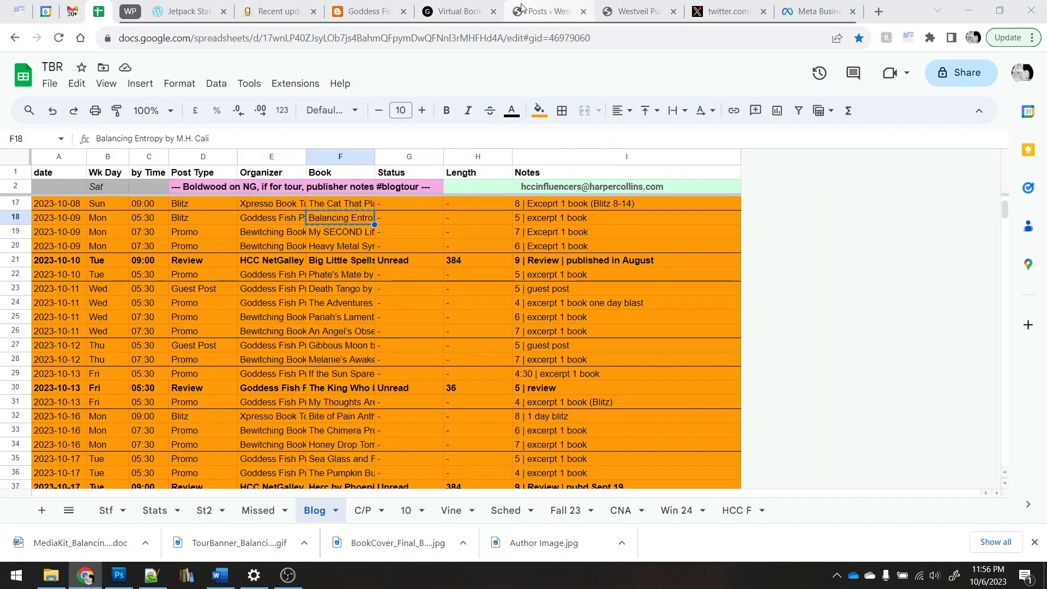
left_click(191, 229)
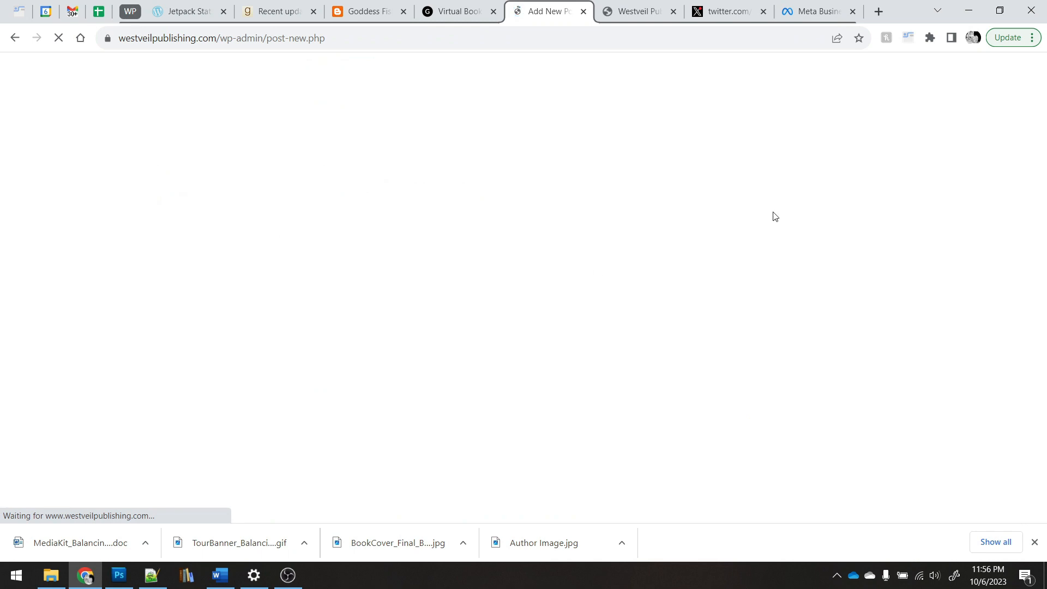
left_click(1034, 542)
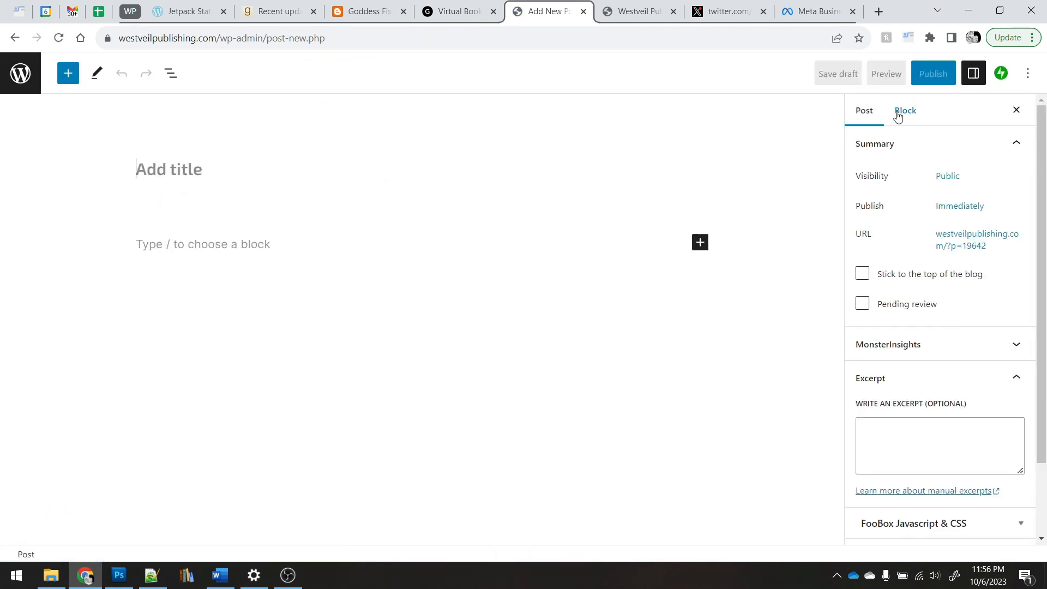
scroll(975, 261, "down", 1)
scroll(975, 261, "down", 4)
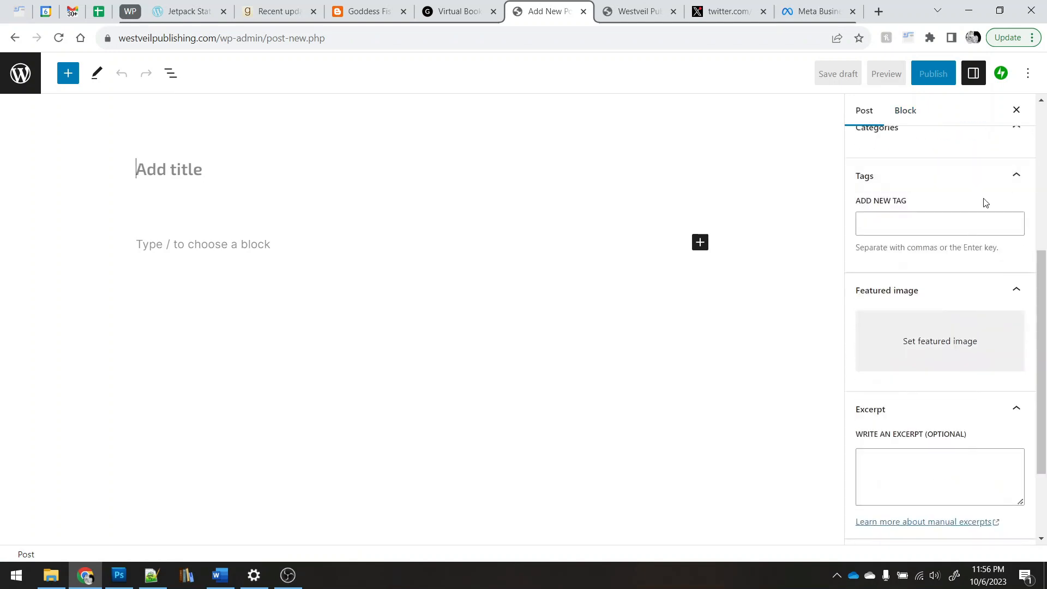
scroll(895, 332, "down", 3)
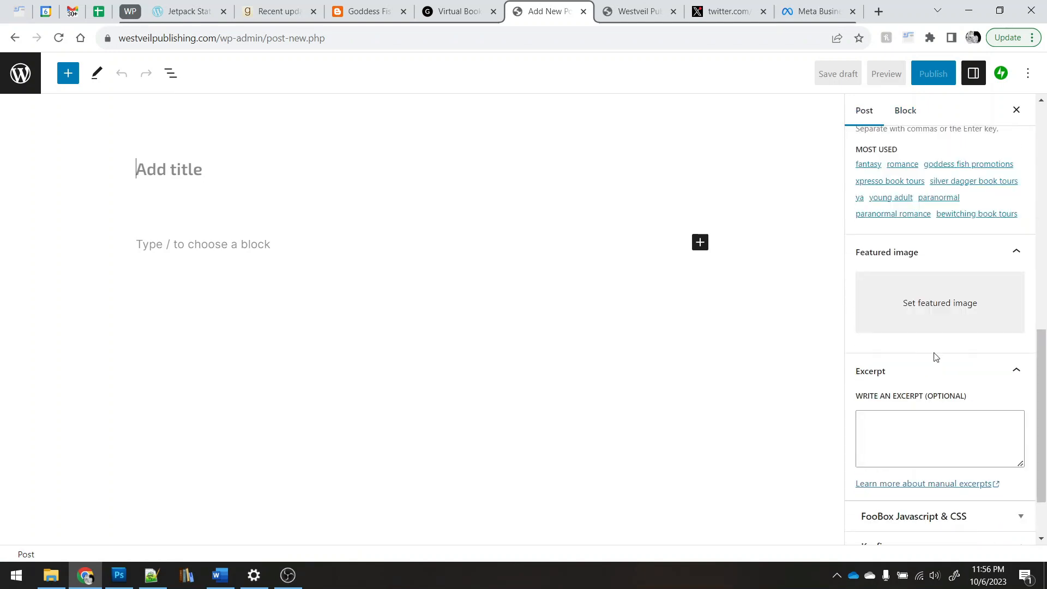
scroll(932, 355, "up", 5)
left_click(940, 377)
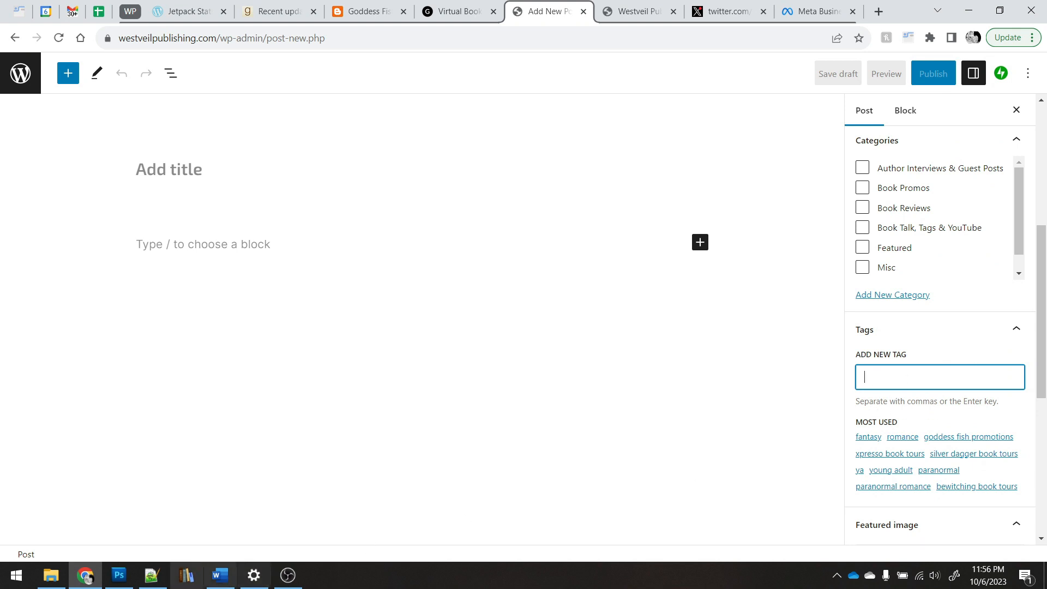
Step: Return to blog copy paste.txt and remove the periods from the author's initials in the Goddess Fish Promotions tag line
left_click(151, 575)
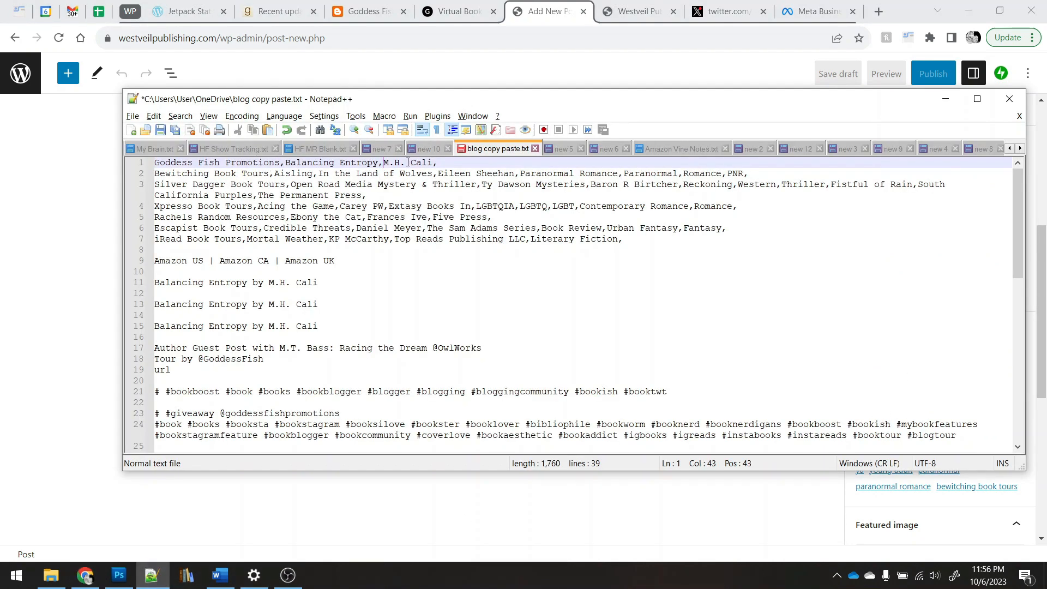
key("BackSpace")
key("Left")
key("BackSpace")
left_click(453, 162)
Step: Turn the first title line into "BalancingEntropy" with the author's name on the line below, without "by", spaces or periods
left_click(338, 286)
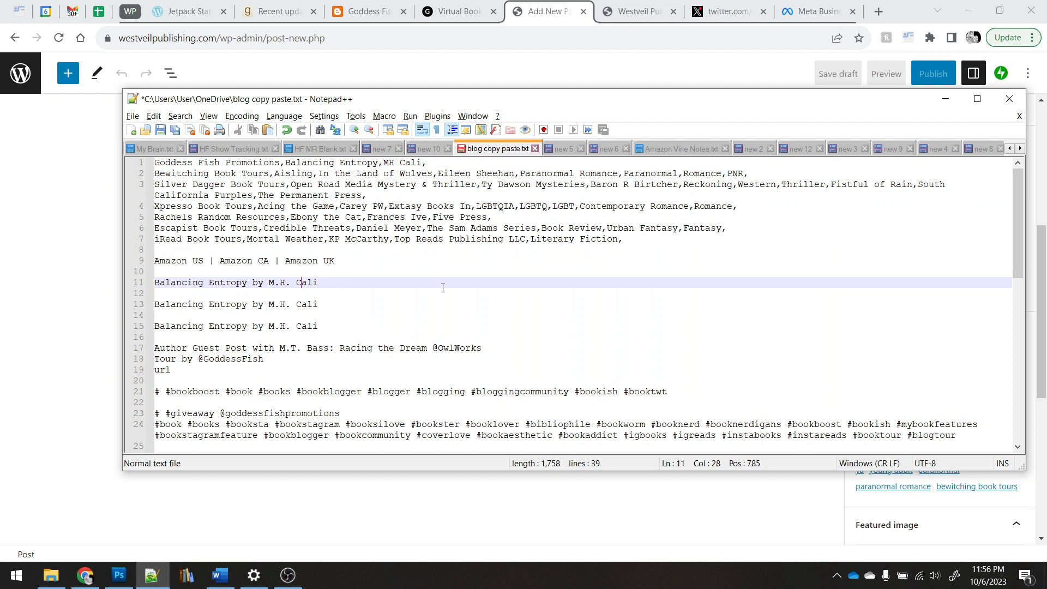
key("Left")
key("BackSpace")
key("BackSpace")
key("Left")
key("BackSpace")
key("BackSpace")
key("BackSpace")
key("BackSpace")
key("BackSpace")
key("Return")
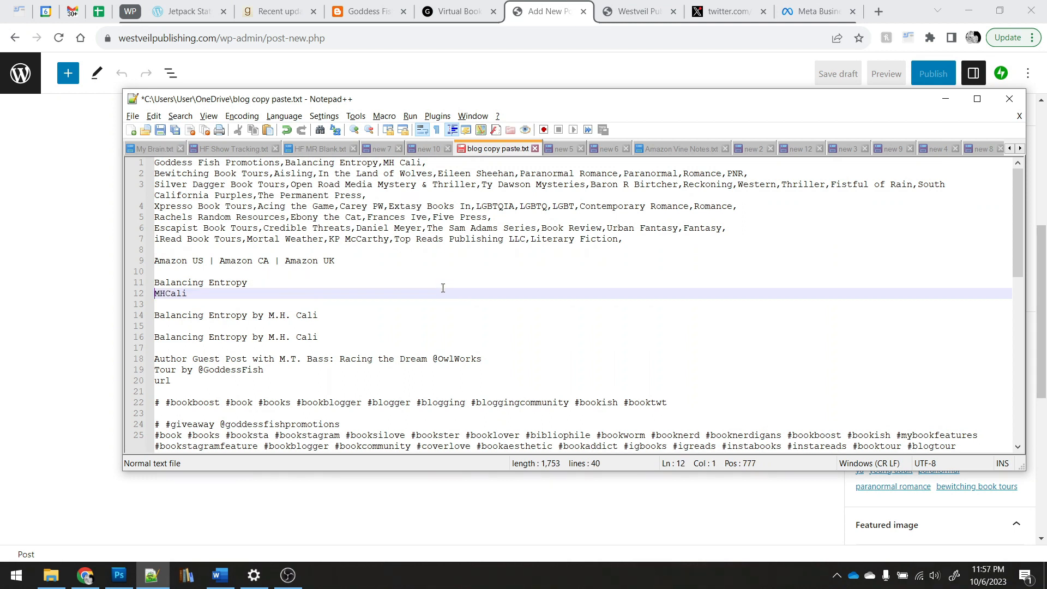
left_click(208, 282)
key("BackSpace")
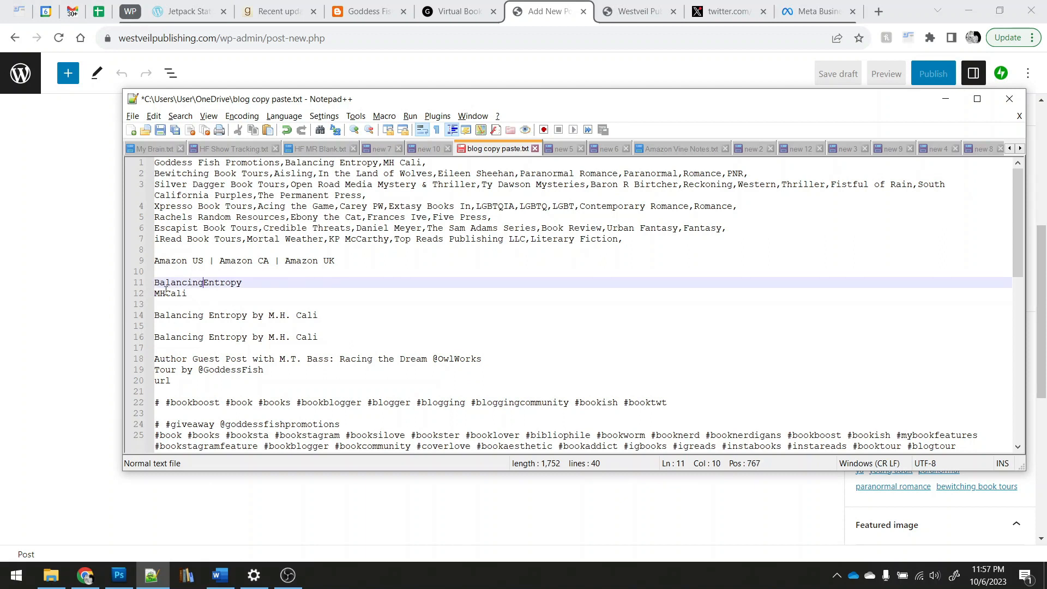
Step: Split the second title line in two, with "Balancing Entropy" above and "by" plus the author's name below
left_click(253, 318)
key("BackSpace")
key("Return")
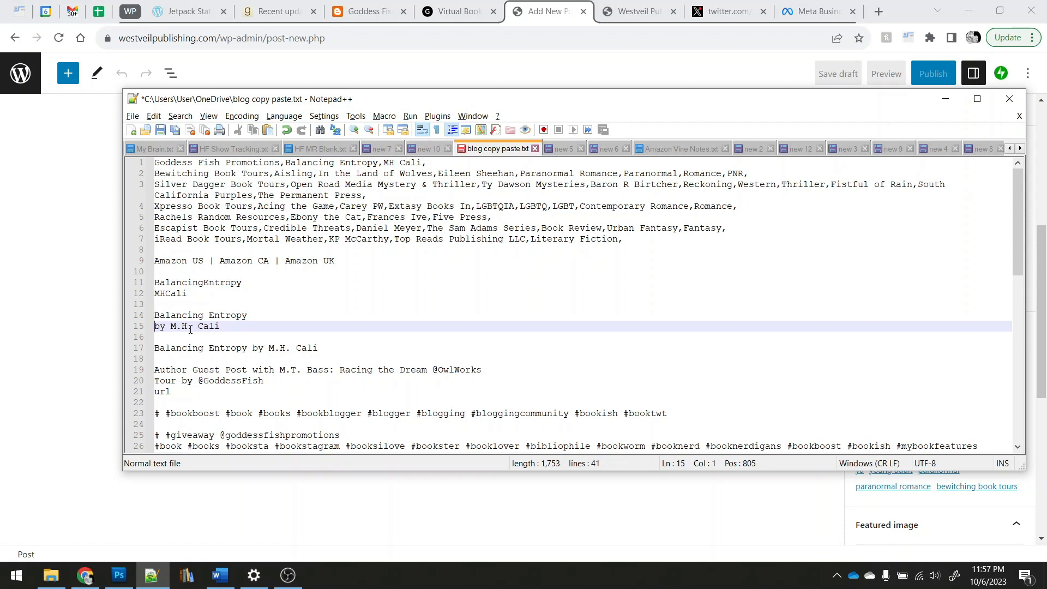
Step: Replace the author guest post line with "Excerpt & #giveaway:" plus the copied one-line book title and author, ending in "@"
left_click(238, 352)
left_click_drag(155, 350, 325, 355)
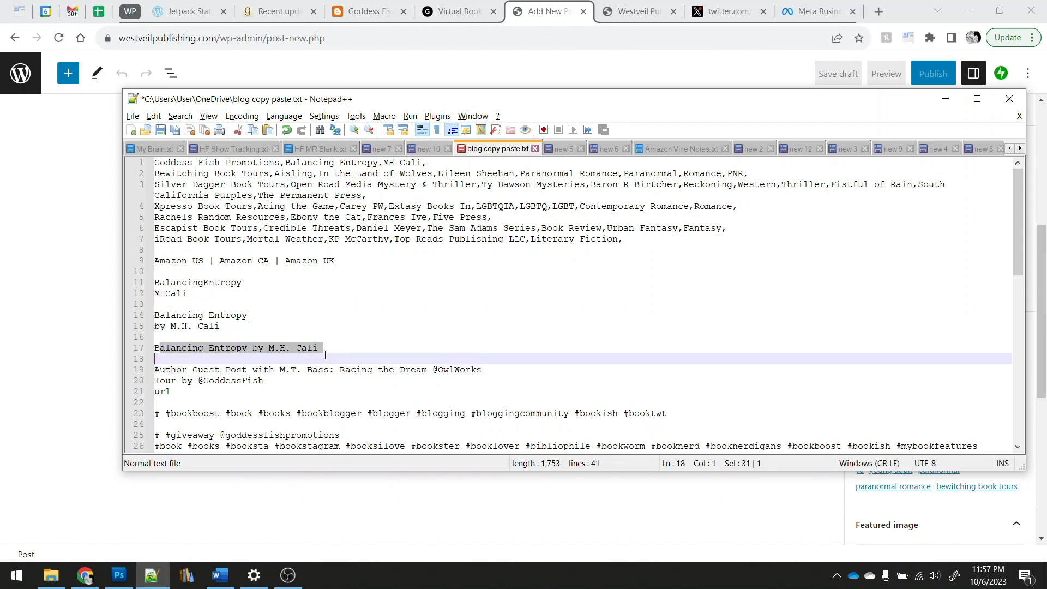
left_click(337, 340)
left_click(343, 348)
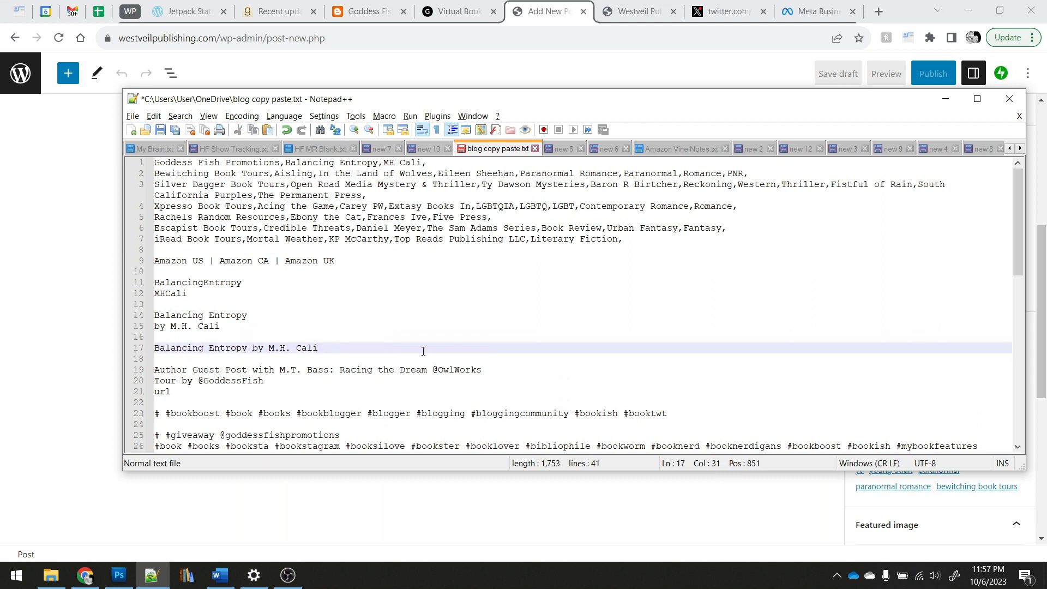
left_click(499, 370)
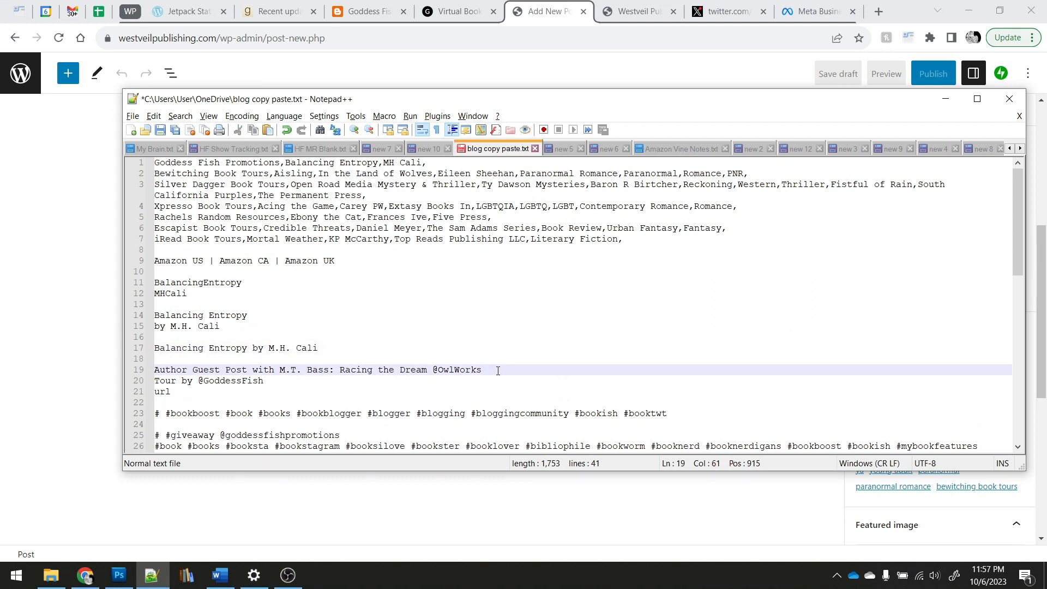
key("shift+Home")
key("ctrl+x")
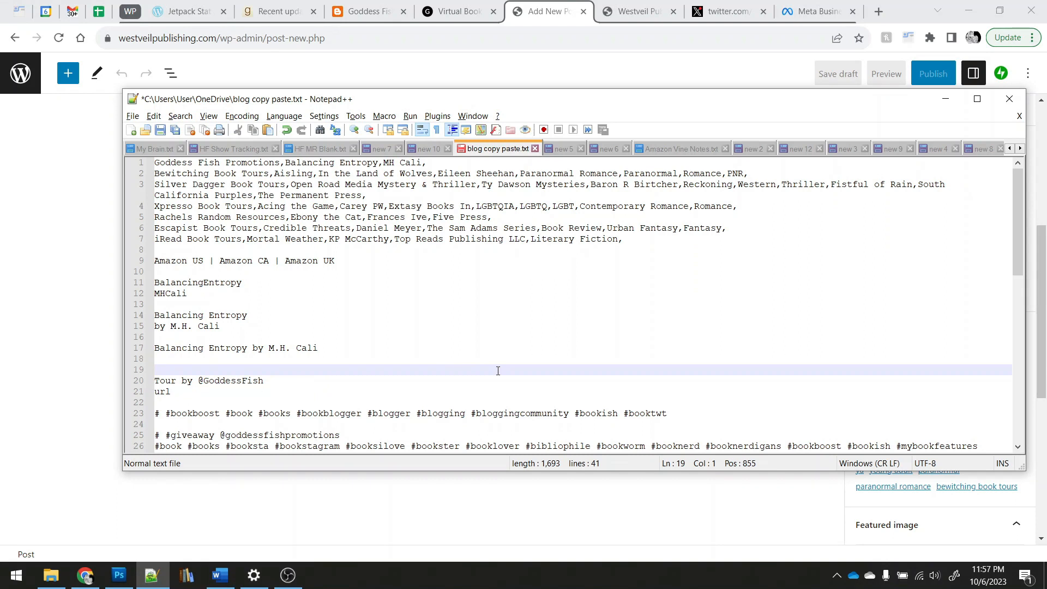
type("Excerpt & #giveaway:")
key("ctrl+v")
type("@")
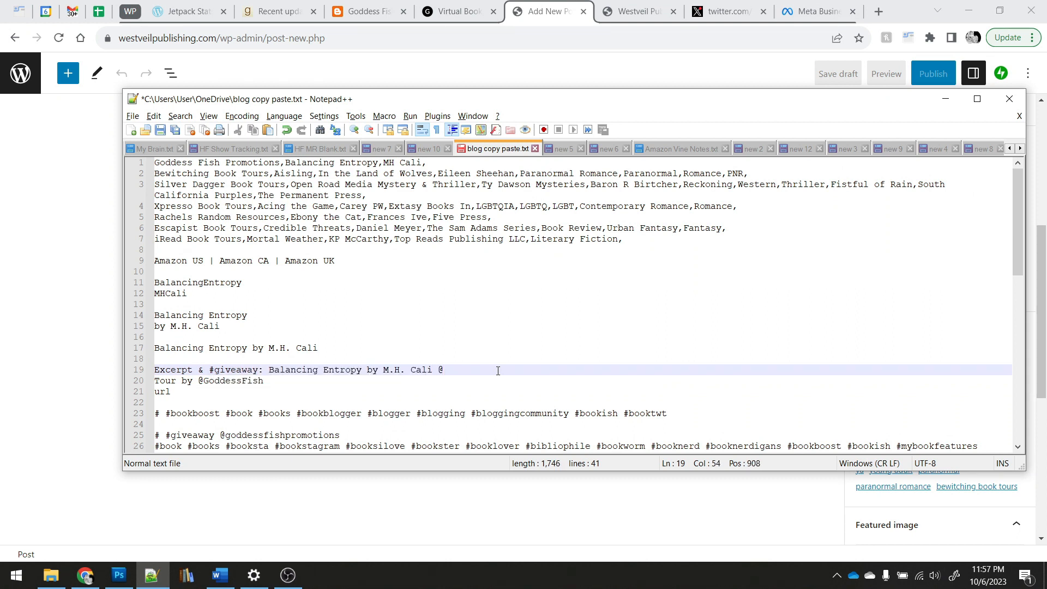
Step: Paste the "Balancing Entropy" title with its author as the new Westveil Publishing post's title and place the cursor in the body
left_click(199, 395)
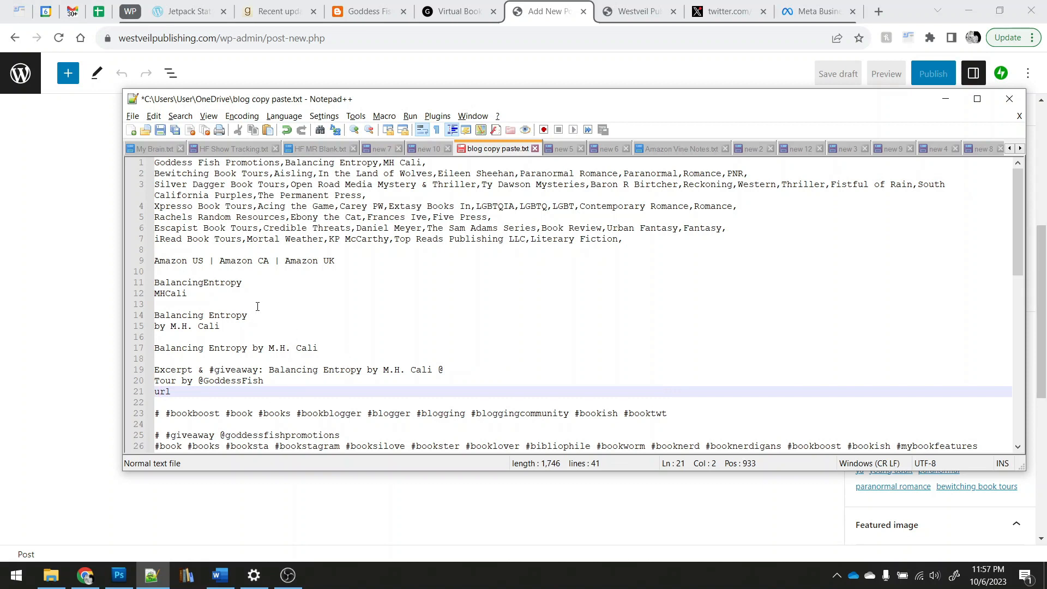
left_click(68, 299)
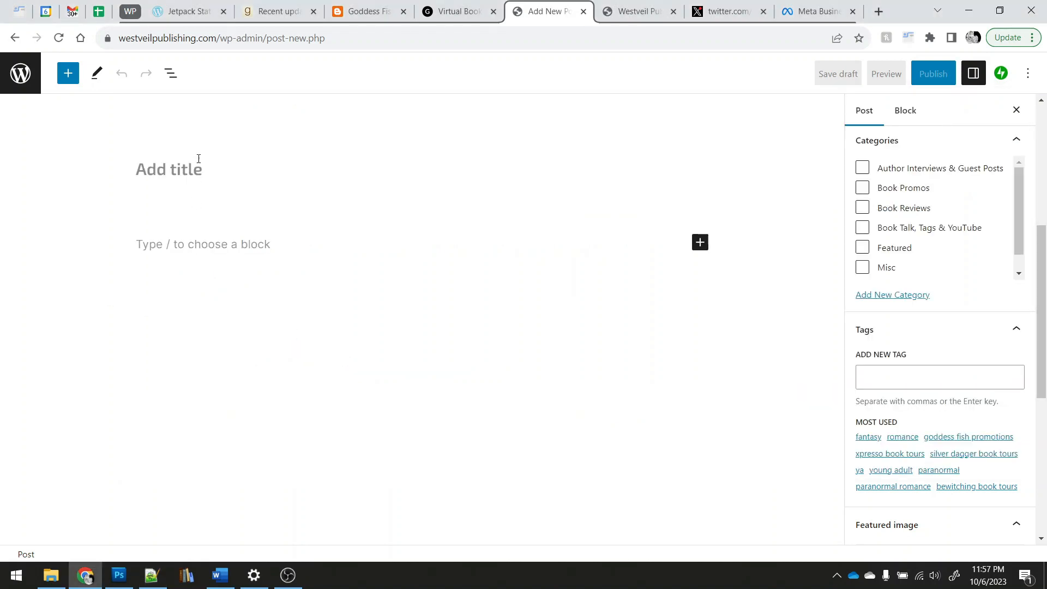
left_click(336, 173)
key("ctrl+v")
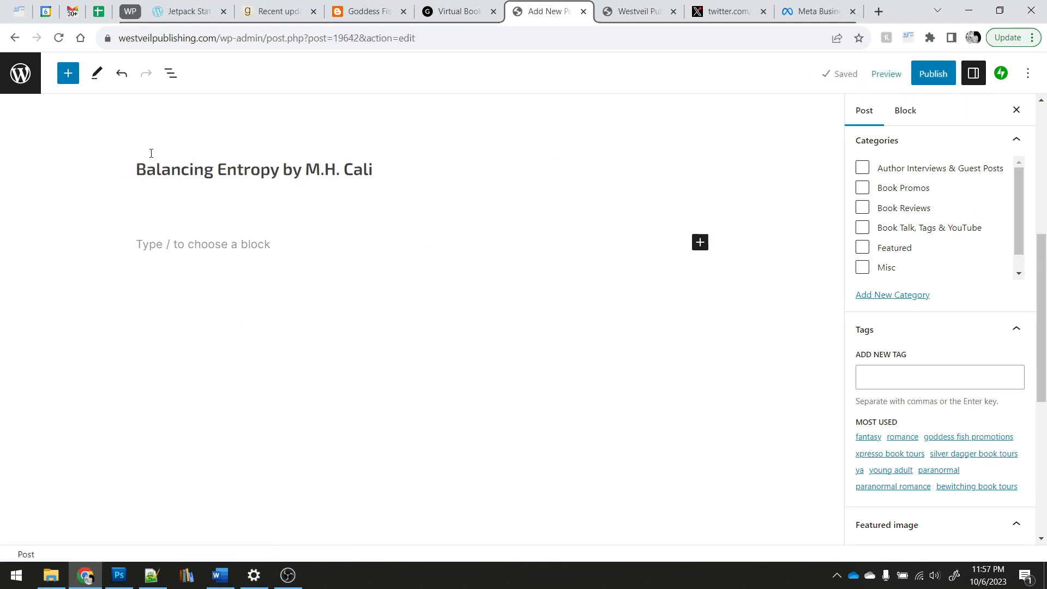
left_click(257, 240)
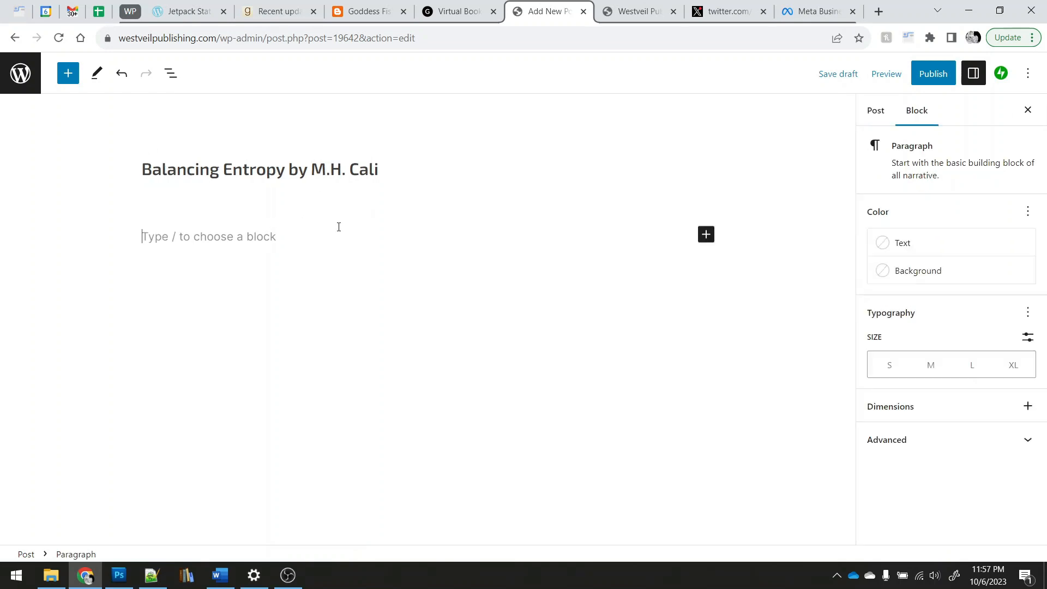
Step: Review the Balancing Entropy book blast page on the Goddess Fish Promotions blog, including the tour details and host schedule, and return to the post
left_click(375, 12)
scroll(662, 279, "down", 4)
scroll(662, 275, "down", 3)
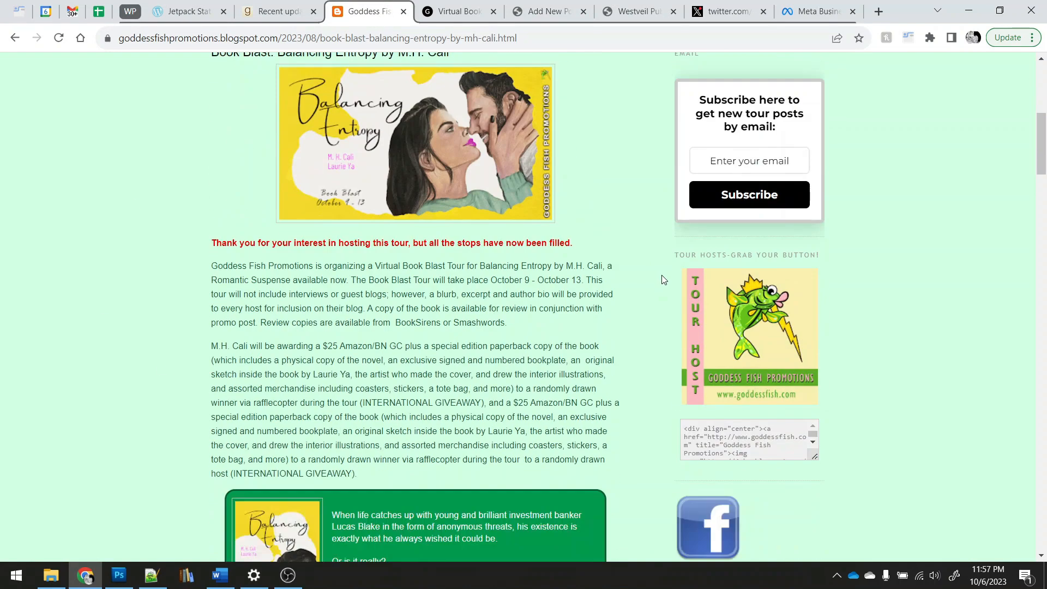
scroll(670, 262, "up", 1)
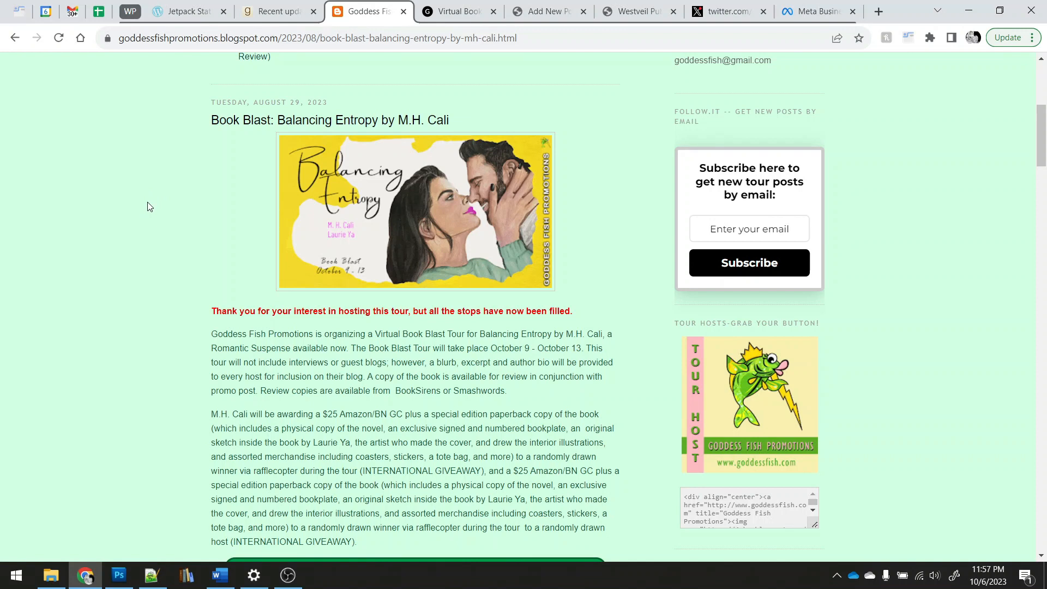
scroll(149, 211, "down", 15)
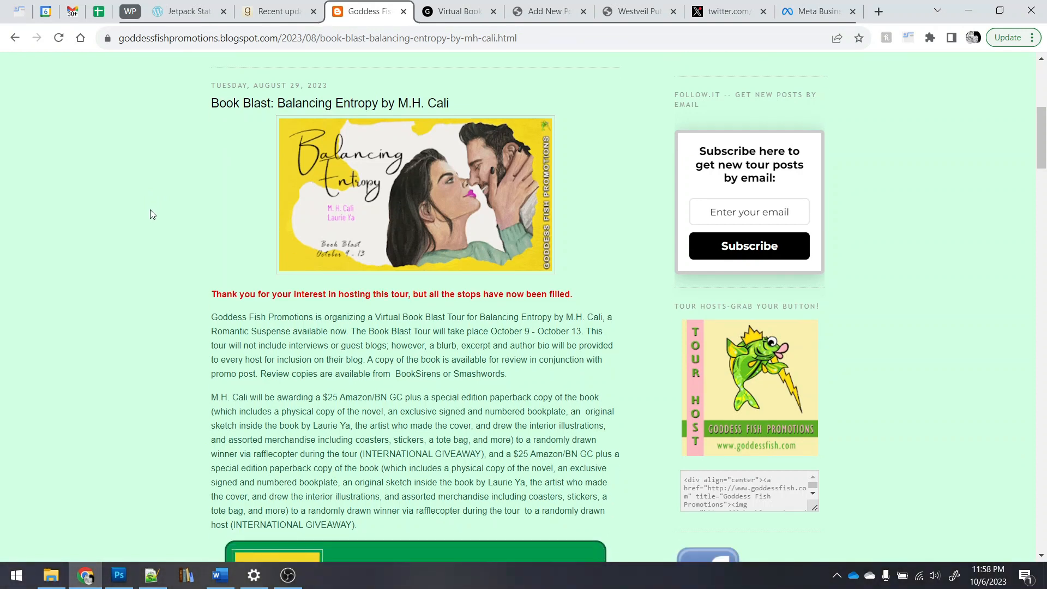
left_click_drag(335, 300, 322, 299)
scroll(376, 289, "up", 20)
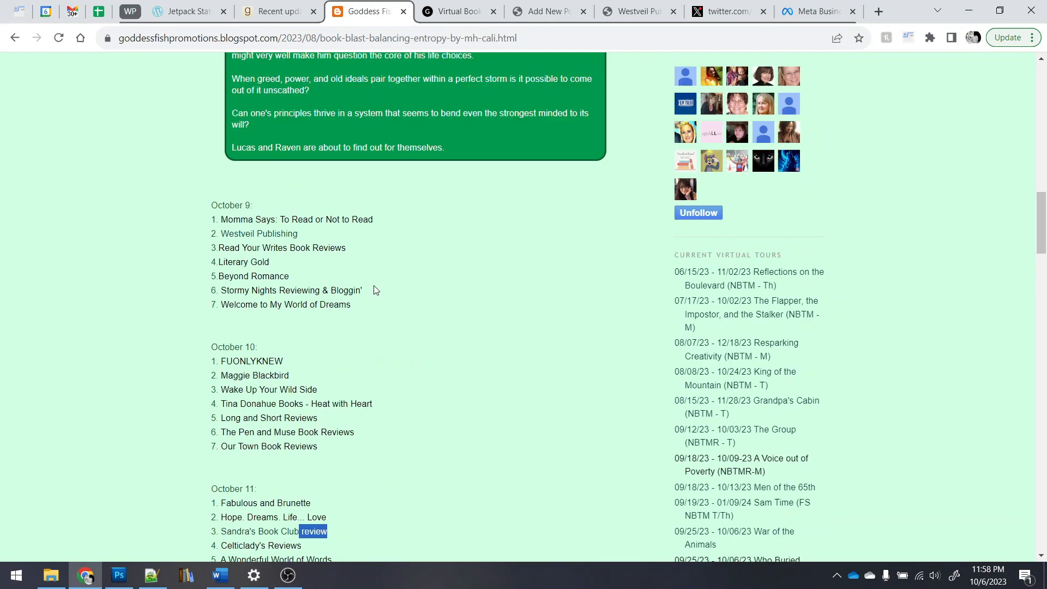
left_click(553, 11)
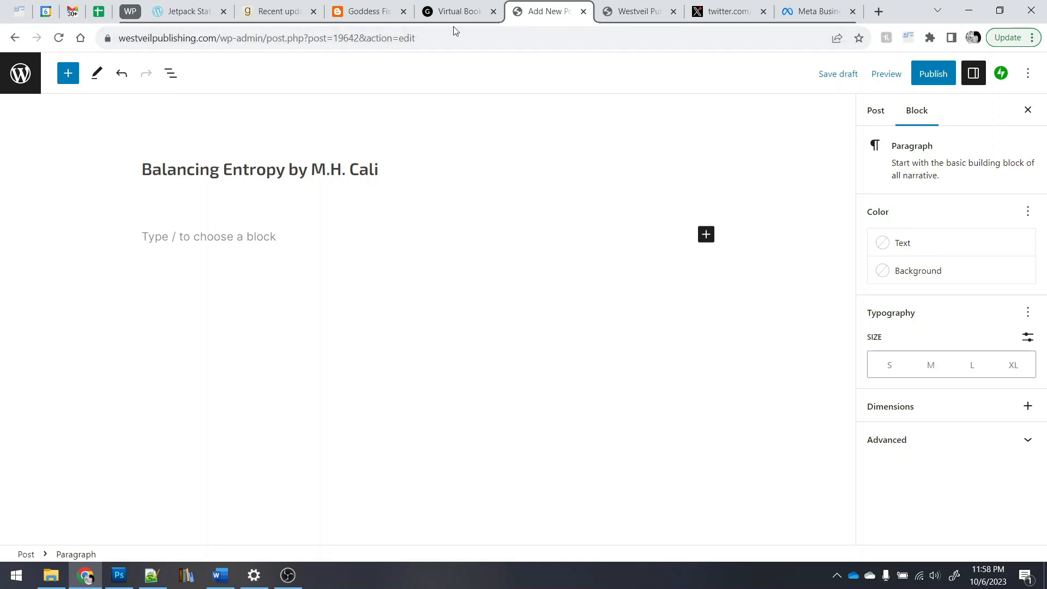
Step: Search Goodreads for Balancing Entropy using the copied title line and open the book's page
left_click(265, 14)
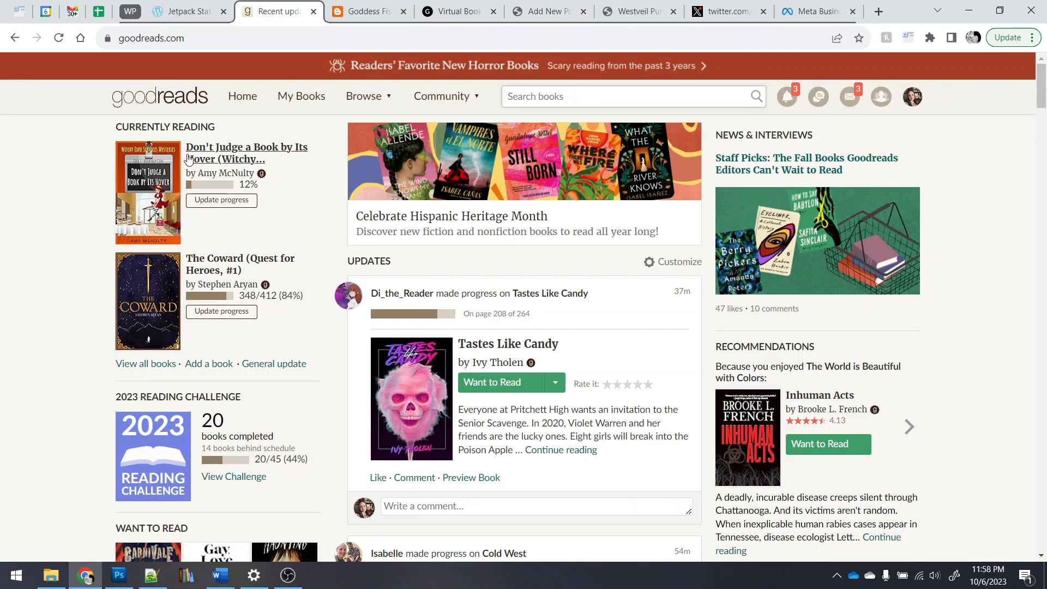
left_click(613, 95)
key("ctrl+v")
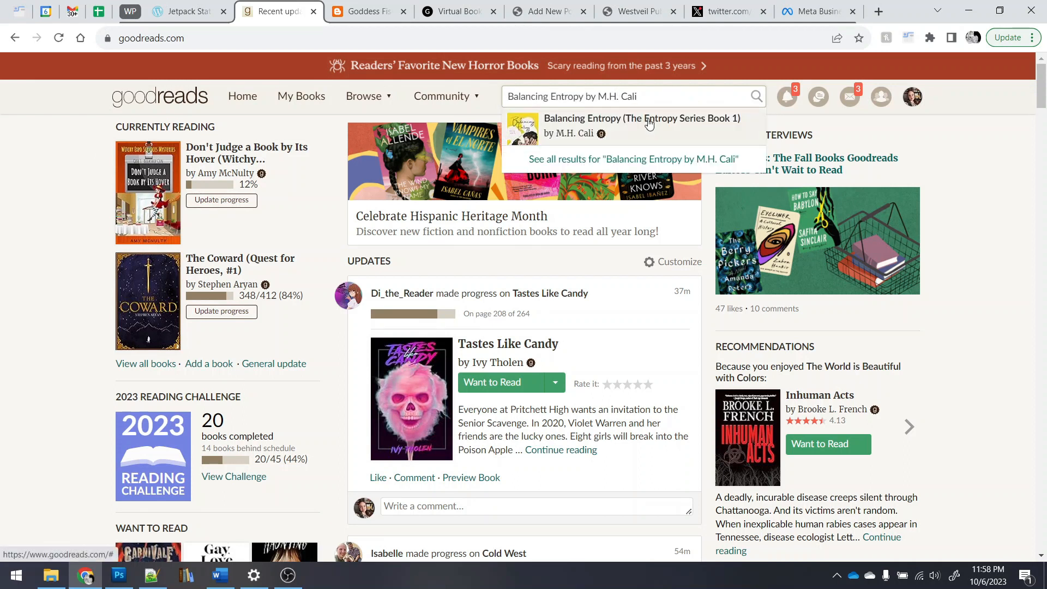
left_click(661, 130)
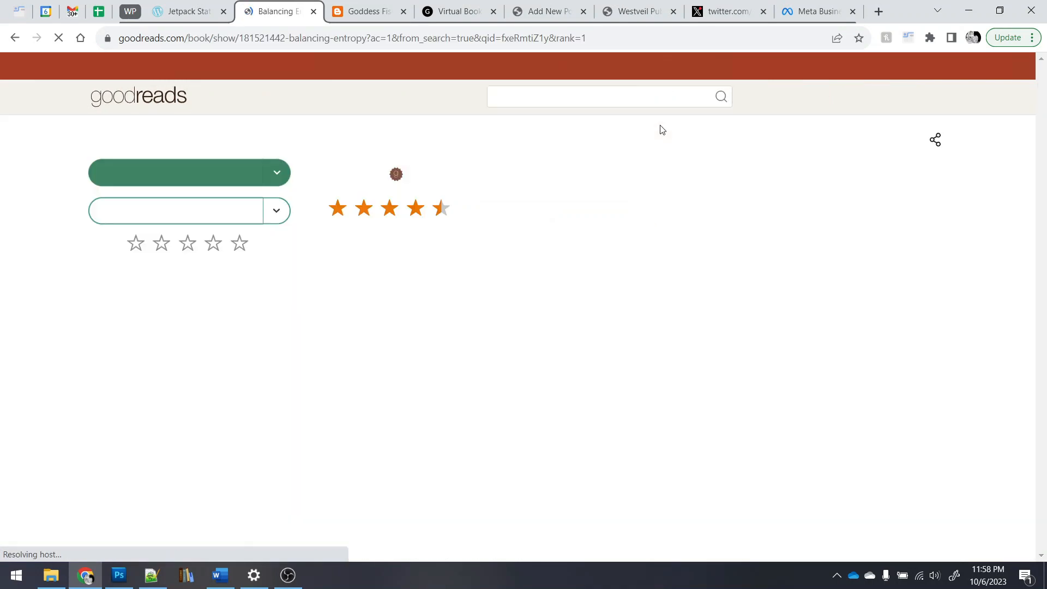
Step: Trim the search parameters off the Goodreads book address so it ends in "balancing-entropy", and reload the page
left_click_drag(366, 39, 651, 57)
key("BackSpace")
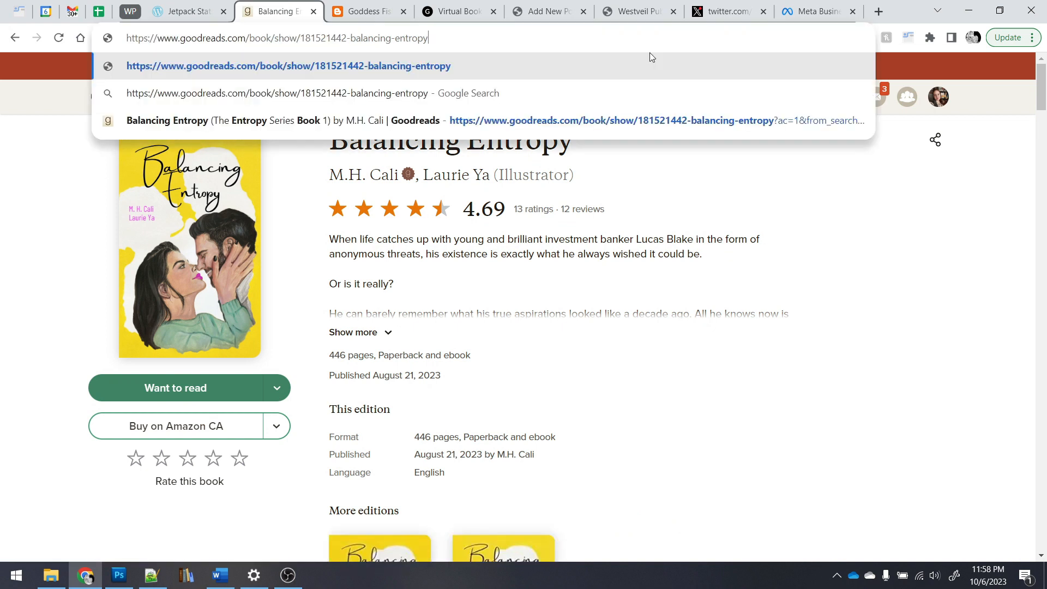
key("Return")
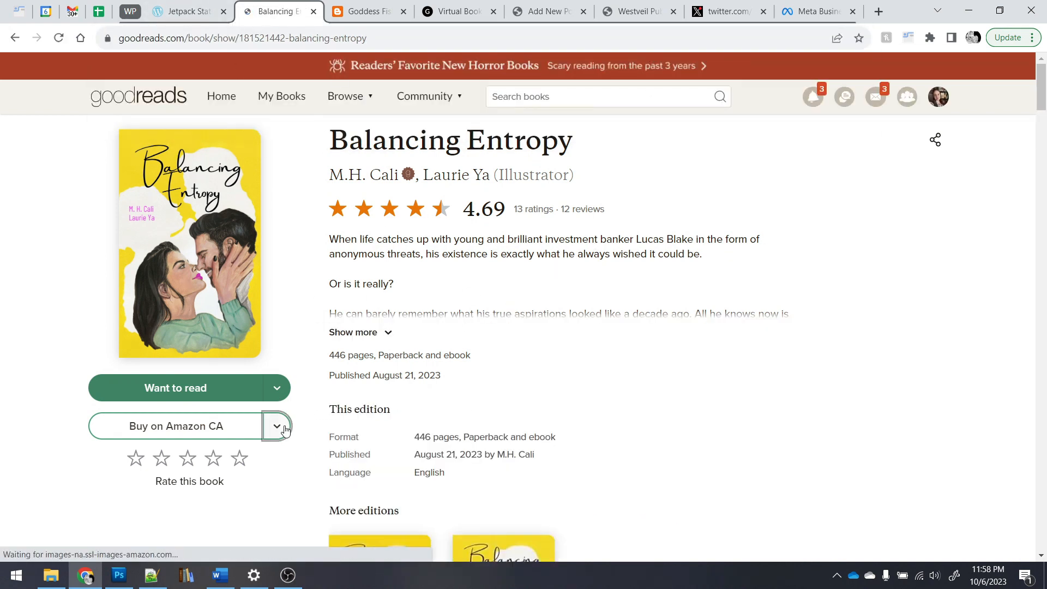
Step: Open the book's Amazon US, Amazon CA and Amazon UK pages from Goodreads' full buying options and return to the US page
left_click(276, 426)
left_click(353, 416)
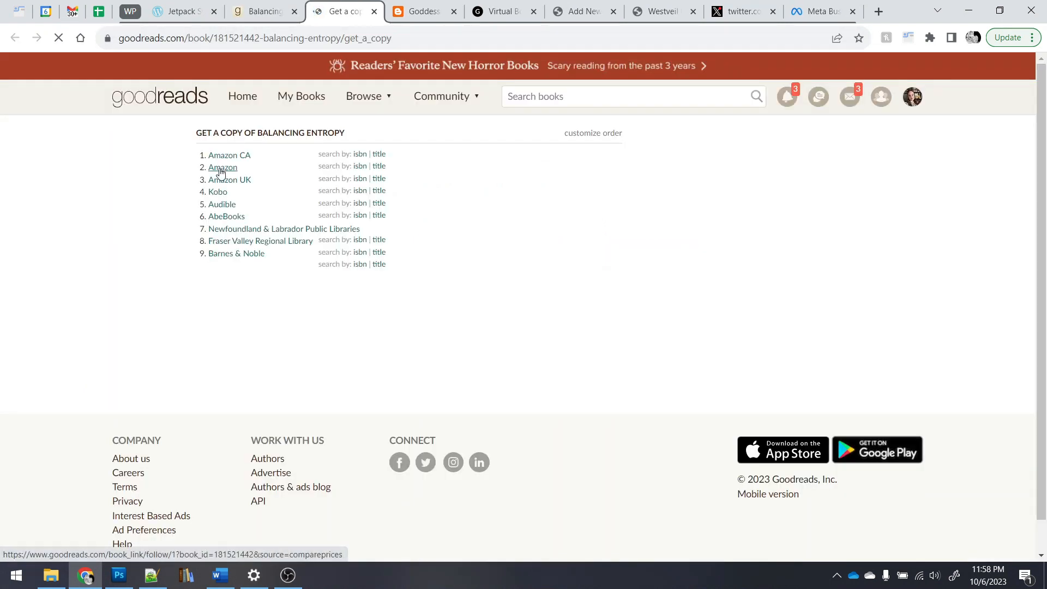
middle_click(220, 169)
middle_click(238, 156)
middle_click(248, 180)
key("ctrl+w")
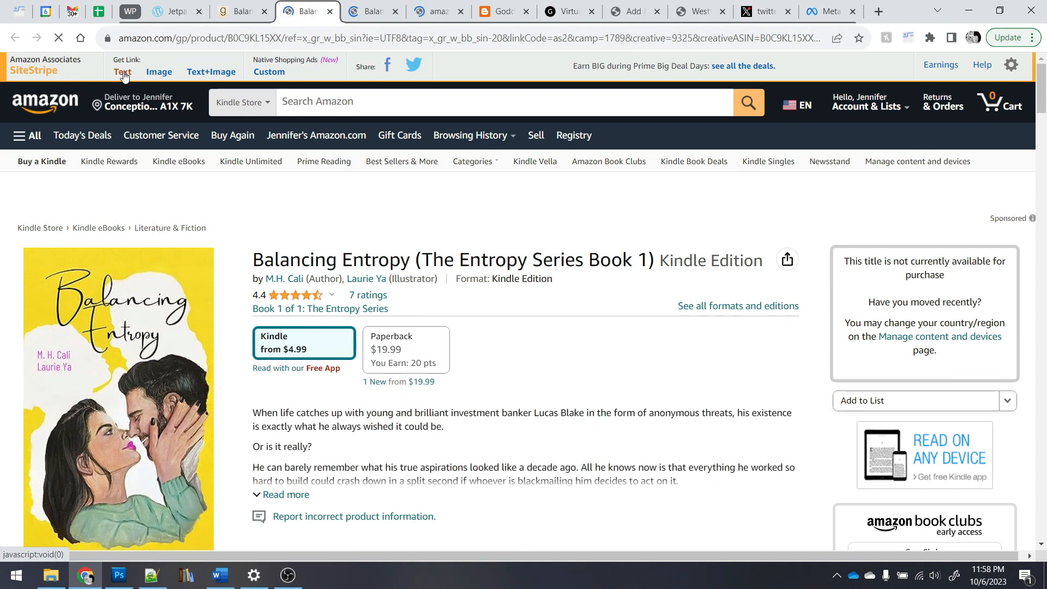
left_click(375, 16)
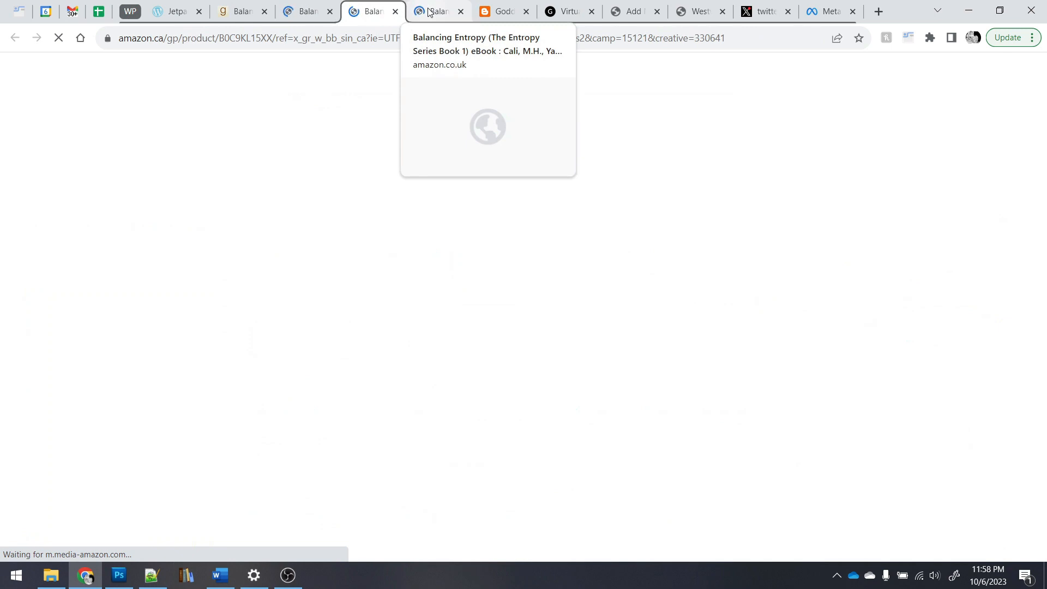
left_click(429, 12)
left_click(306, 11)
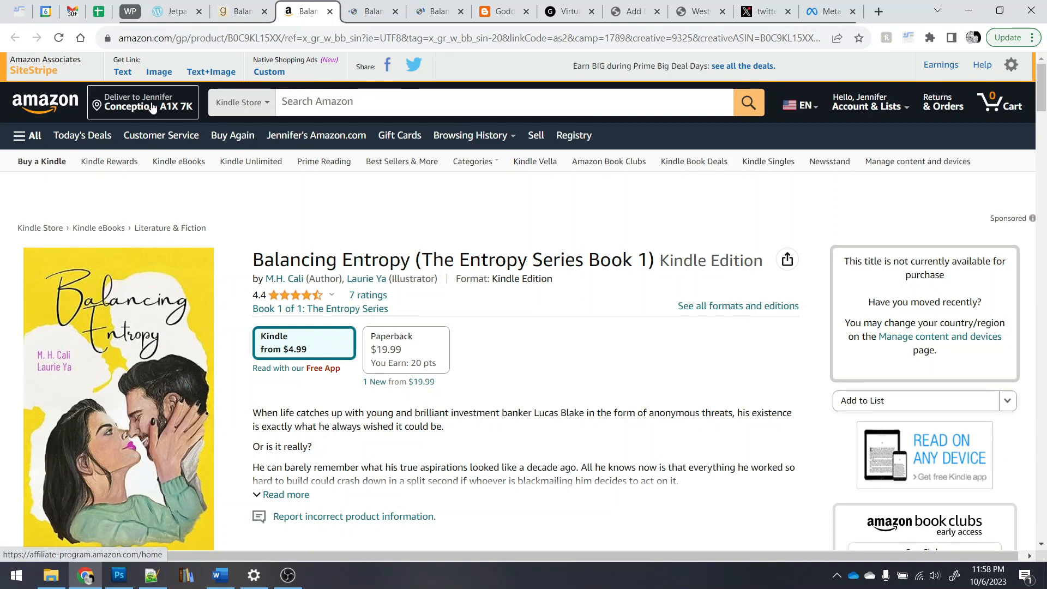
Step: Copy "The Entropy Series" from the Amazon product title and append it to the Goddess Fish Promotions tag line in blog copy paste.txt
scroll(439, 112, "down", 3)
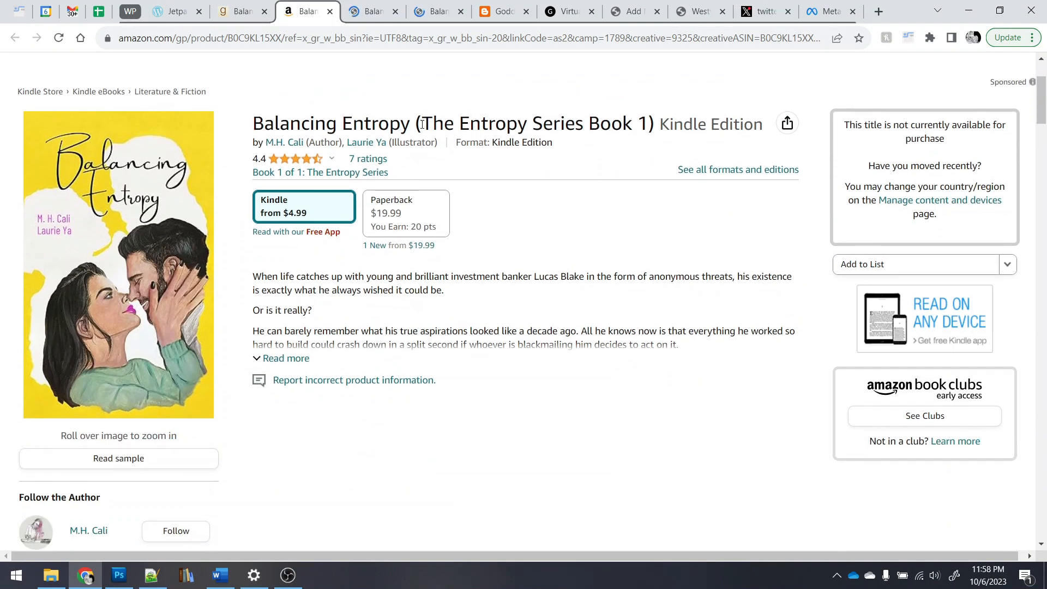
left_click_drag(422, 125, 585, 130)
key("ctrl+c")
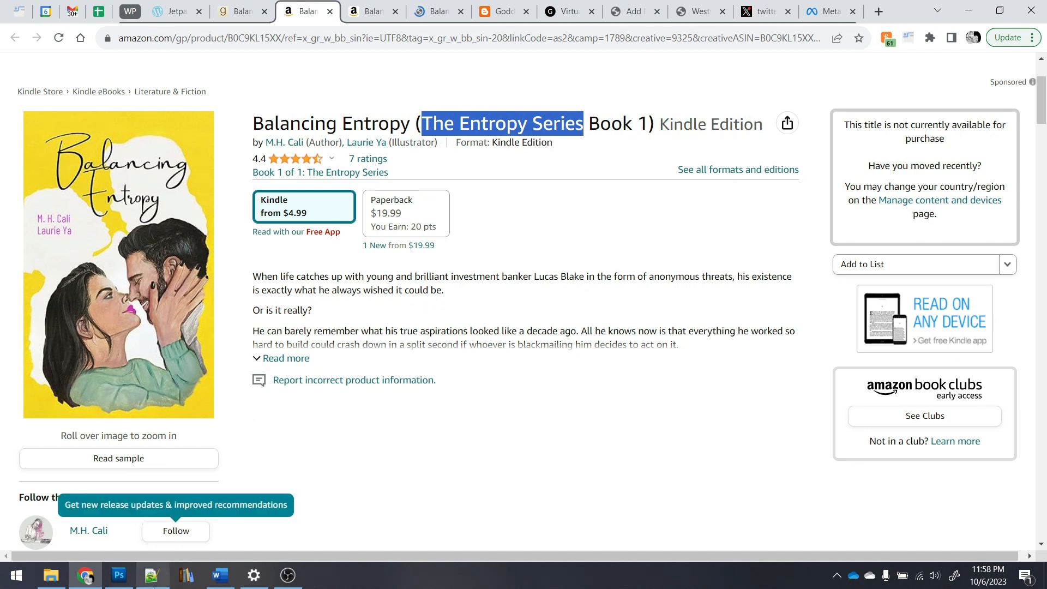
left_click(151, 575)
left_click(429, 158)
key("ctrl+v")
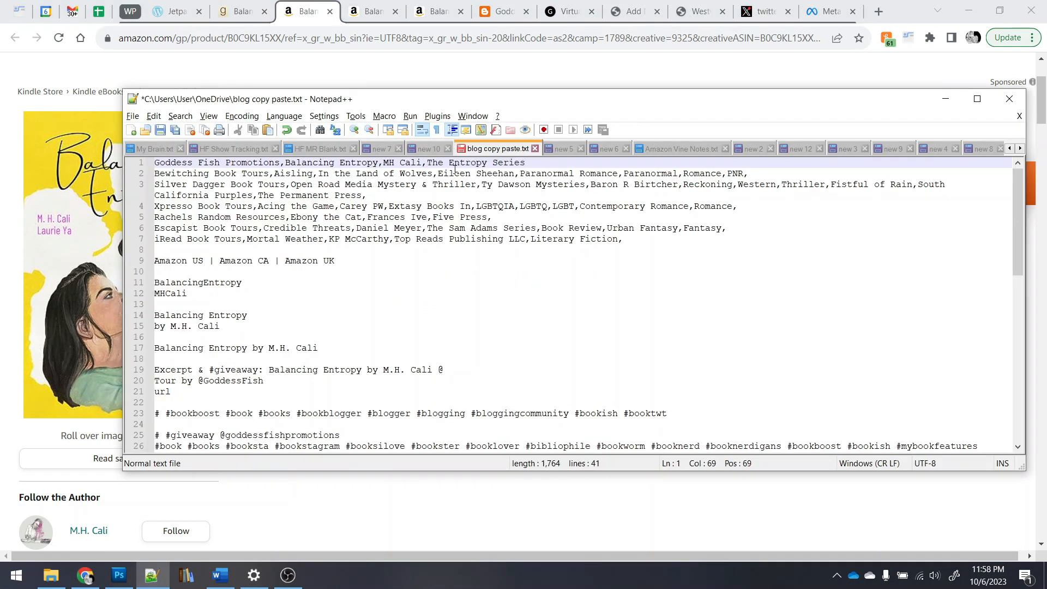
Step: Insert the line "The Entropy Series Book One" between "Balancing Entropy" and the author line in the split title
left_click(260, 282)
left_click(273, 315)
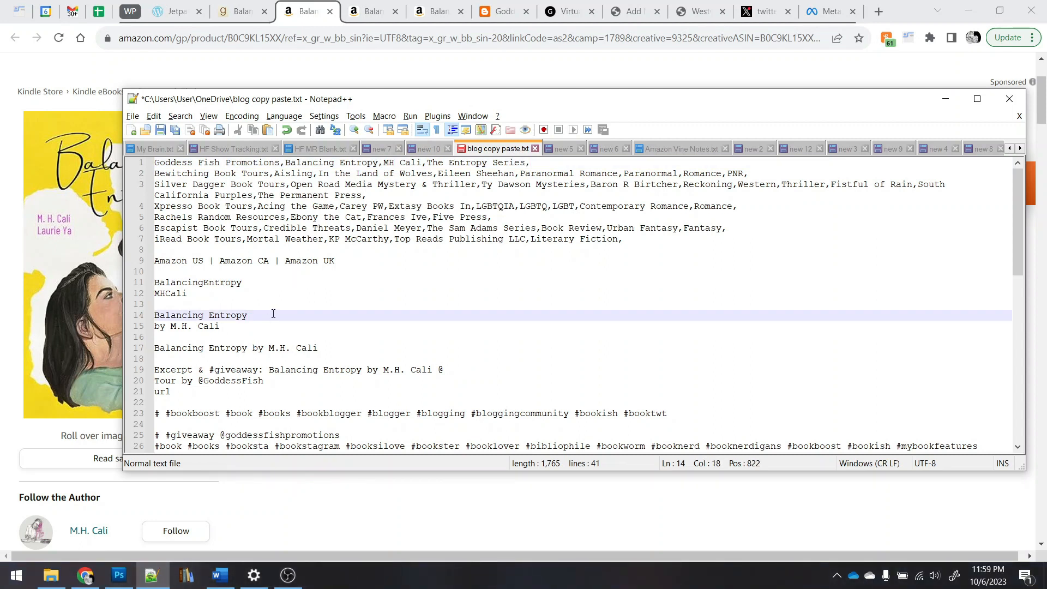
key("Return")
key("ctrl+v")
type("Book One")
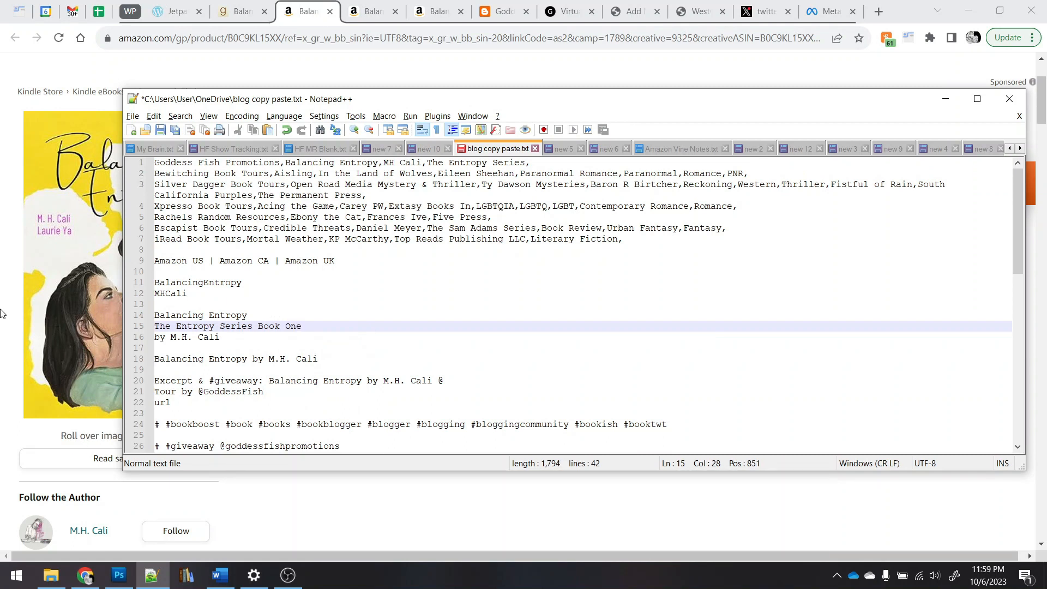
Step: Copy the Goodreads blurb from its opening through "Or is it really?" and paste it into the Westveil Publishing post's body
key("alt+Tab")
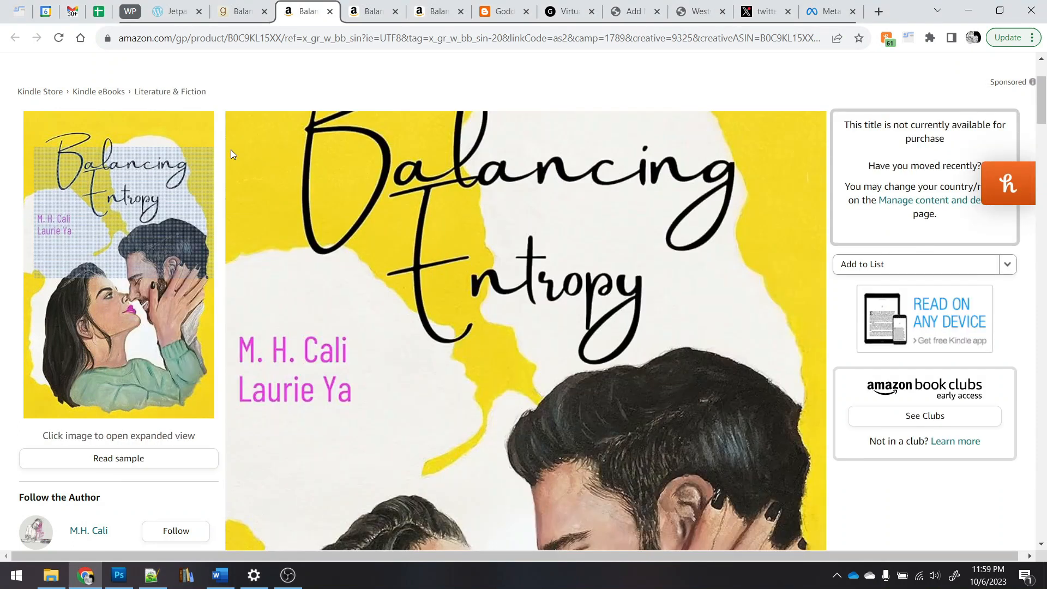
left_click(235, 5)
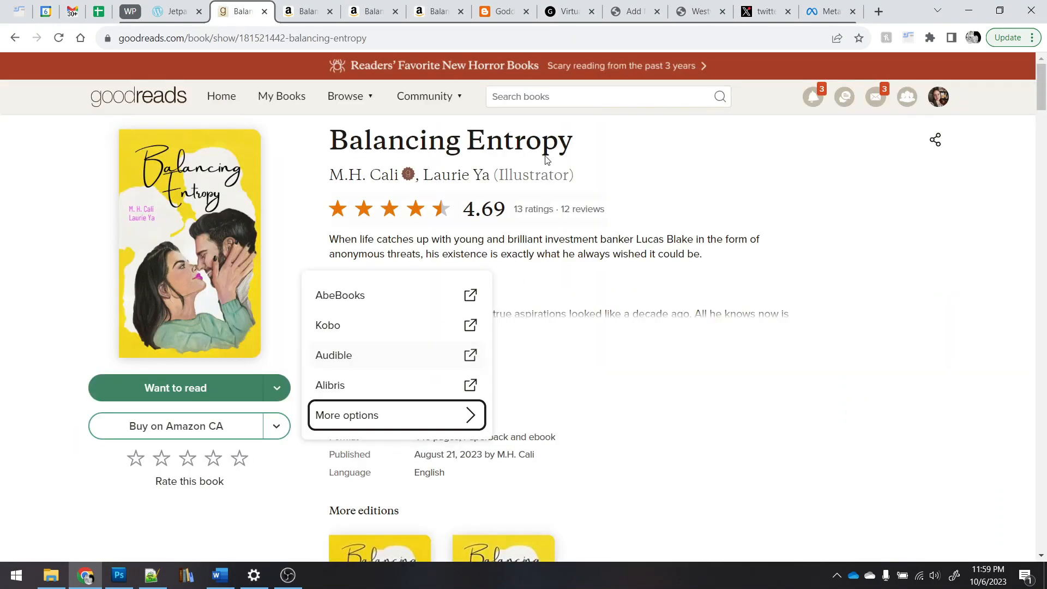
left_click(625, 254)
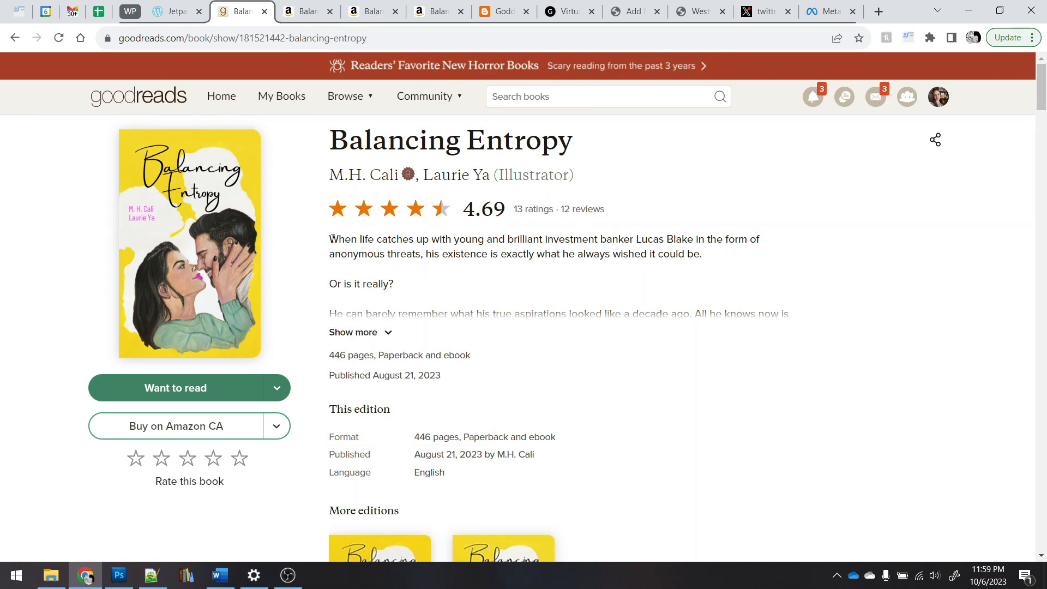
left_click_drag(331, 239, 398, 289)
key("ctrl+c")
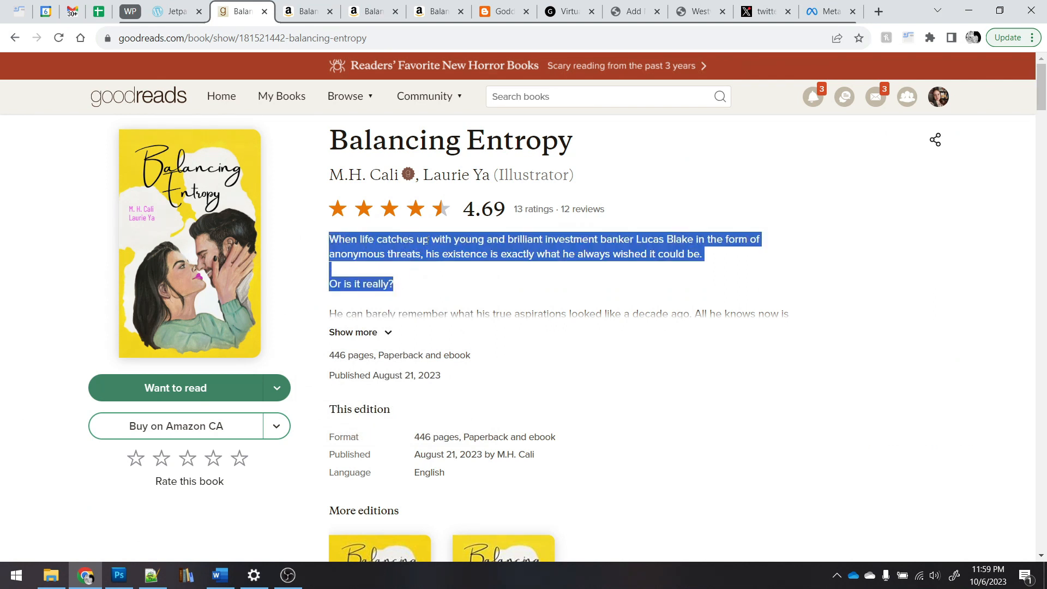
left_click(634, 12)
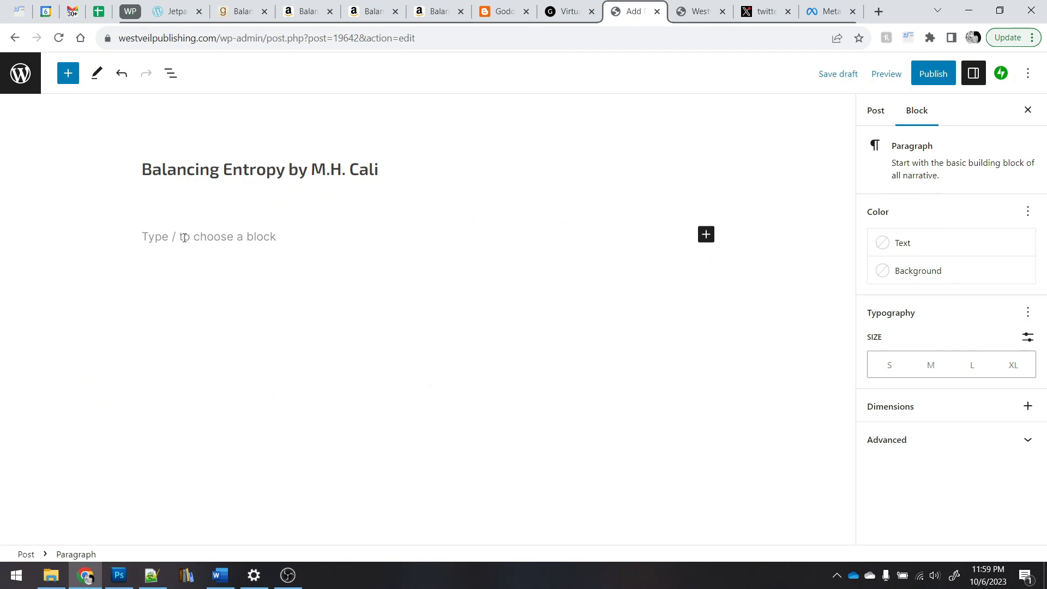
key("ctrl+v")
Step: Merge "Or is it really?" into the blurb paragraph, italicise the whole paragraph and start a new block below it
left_click(565, 258)
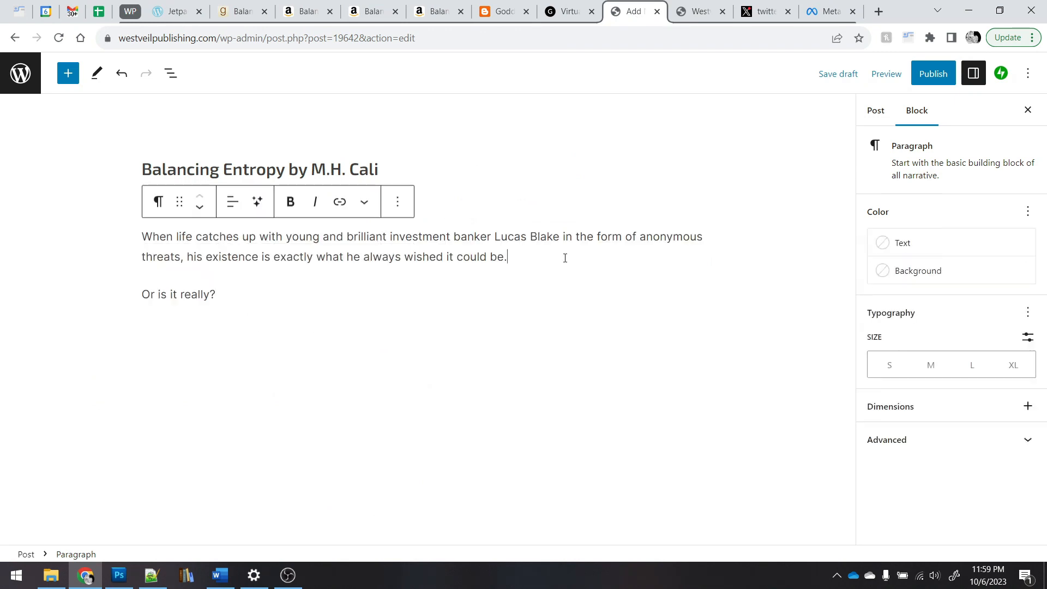
key("Delete")
triple_click(565, 258)
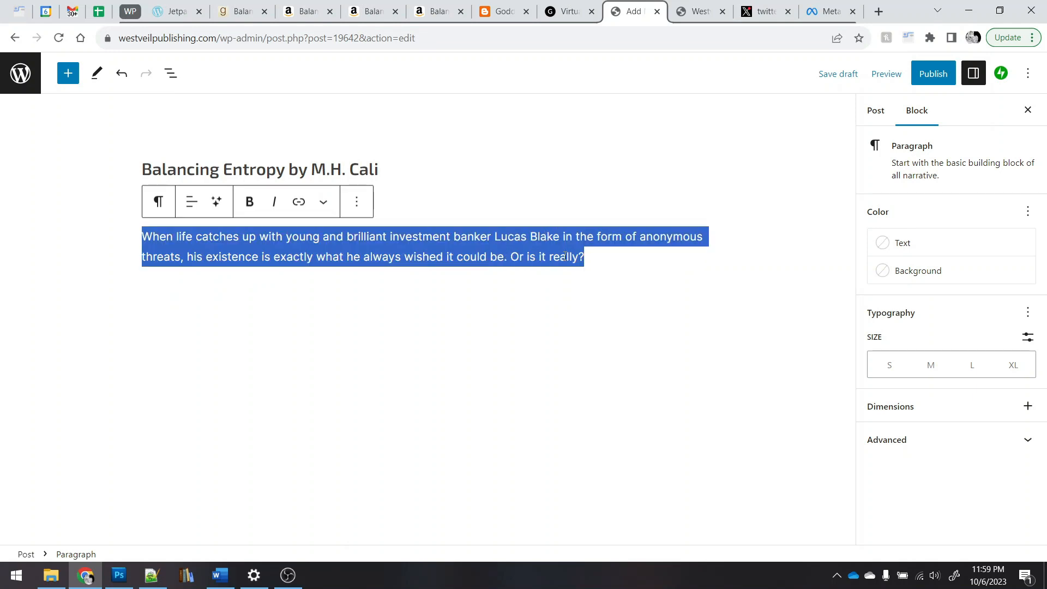
key("ctrl+i")
key("Right")
key("Return")
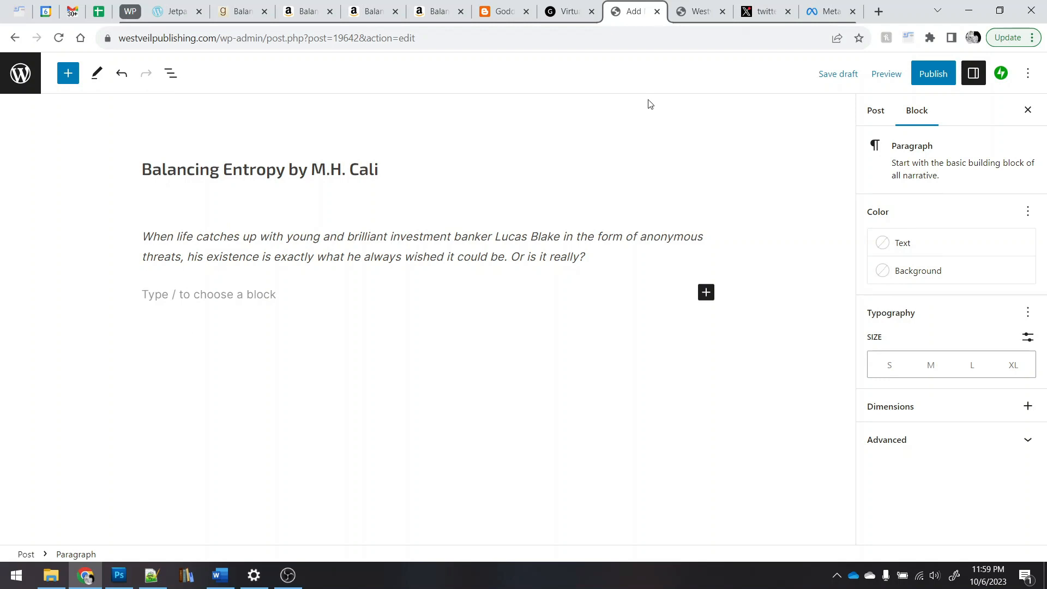
Step: Open the War of the Animals tour post from the Westveil Publishing home page
left_click(694, 12)
scroll(106, 268, "up", 5)
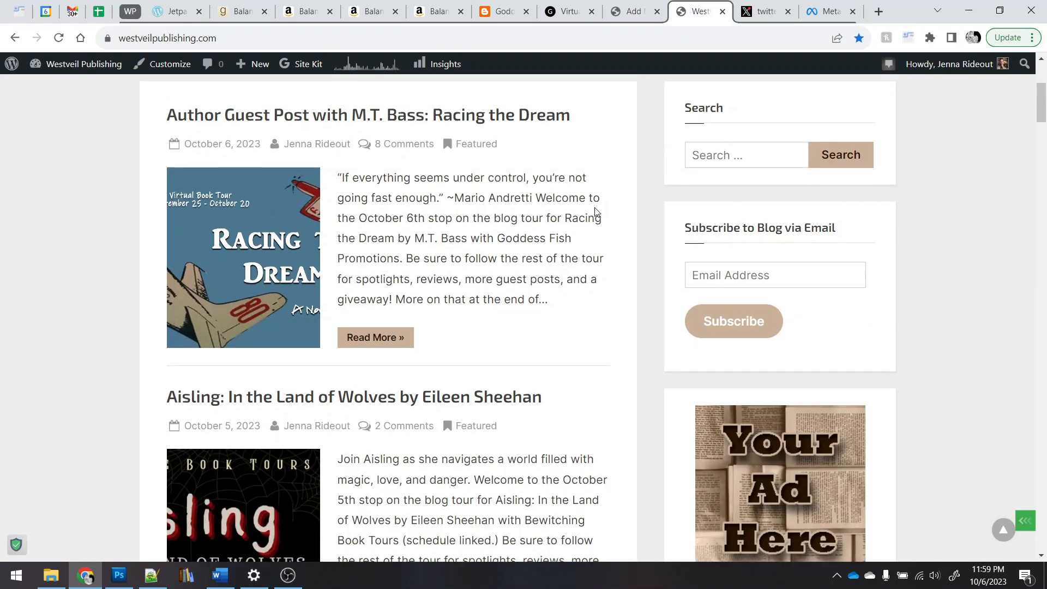
scroll(102, 259, "down", 9)
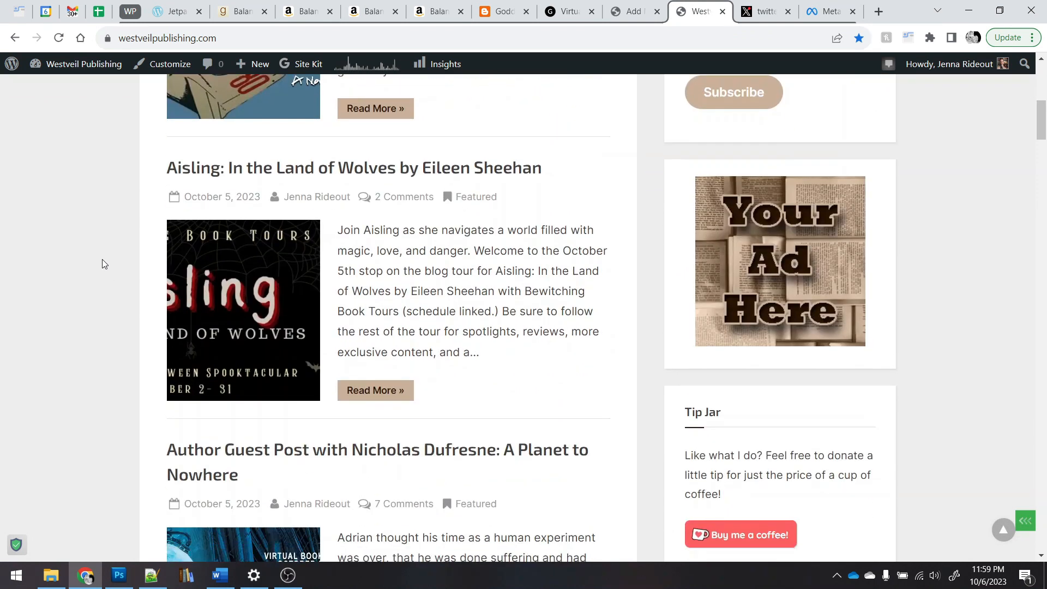
scroll(490, 288, "down", 8)
scroll(514, 283, "down", 13)
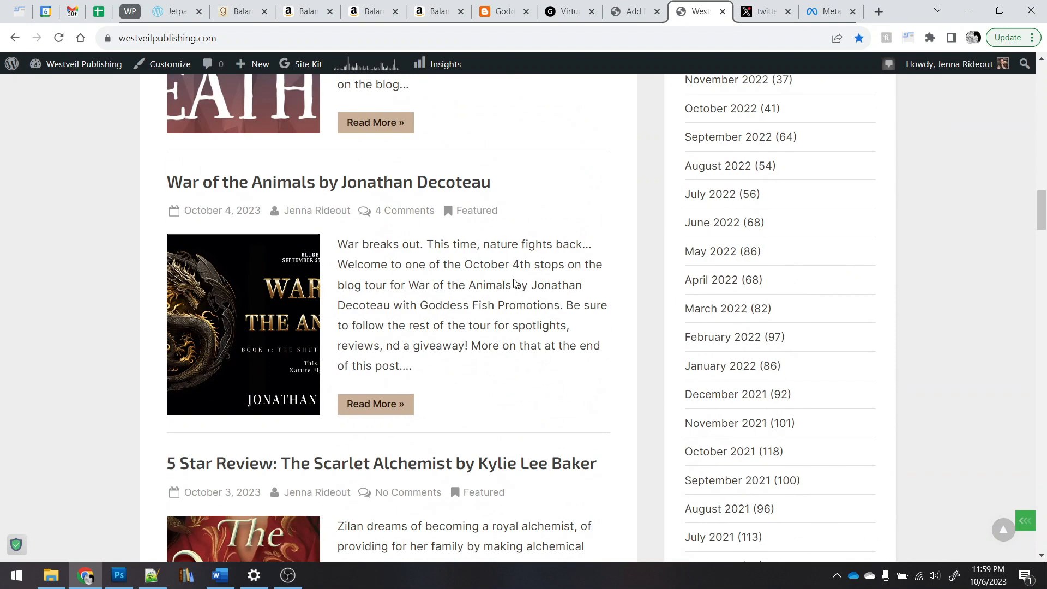
left_click(213, 328)
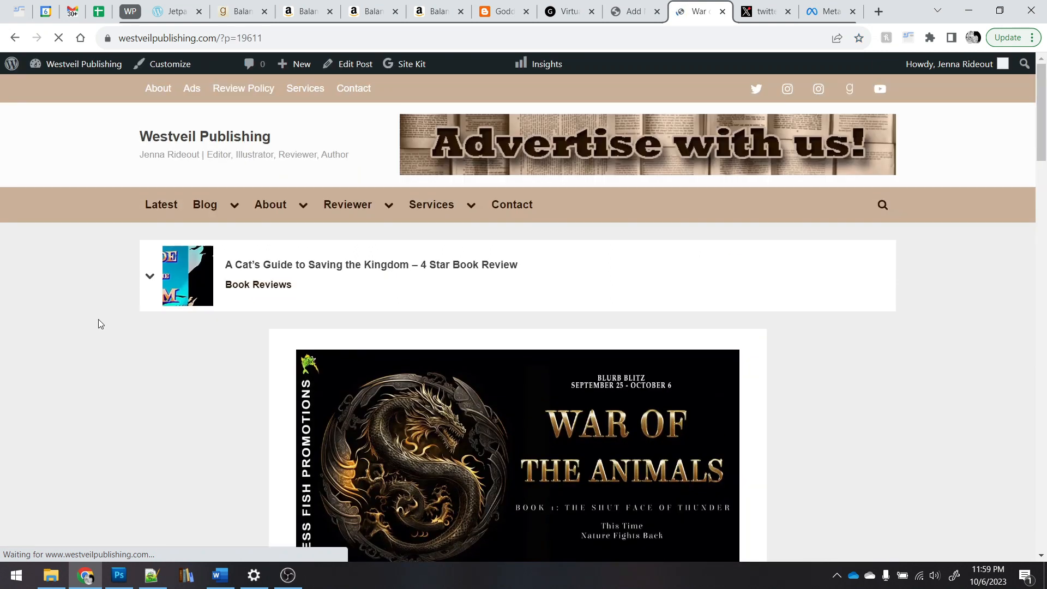
Step: Copy the War of the Animals post's tour logo, welcome text, affiliate note and "About the Book" heading into the new post below the blurb
scroll(496, 260, "down", 5)
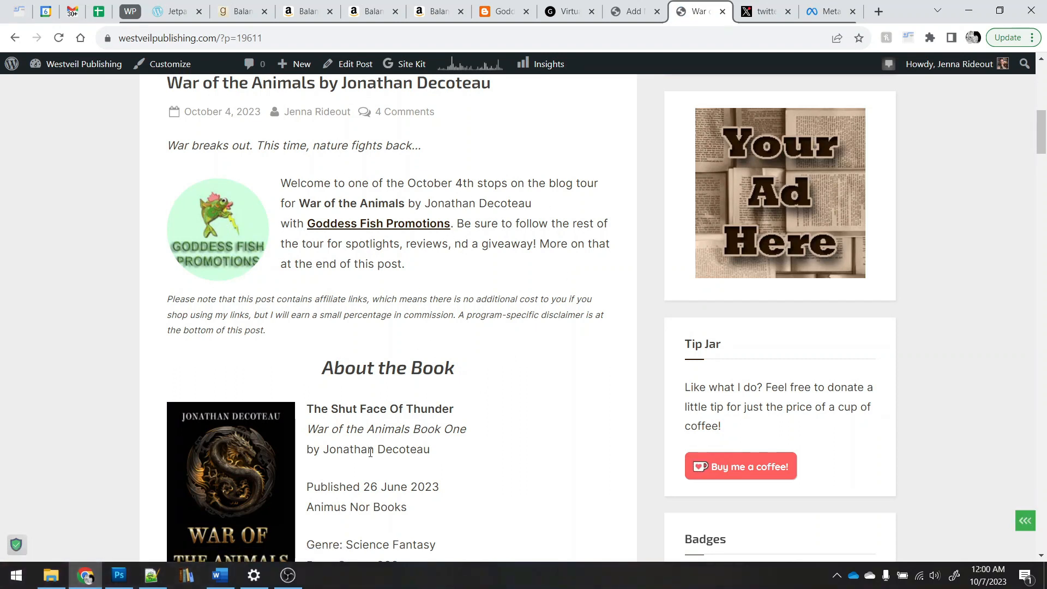
left_click_drag(510, 372, 210, 237)
key("ctrl+c")
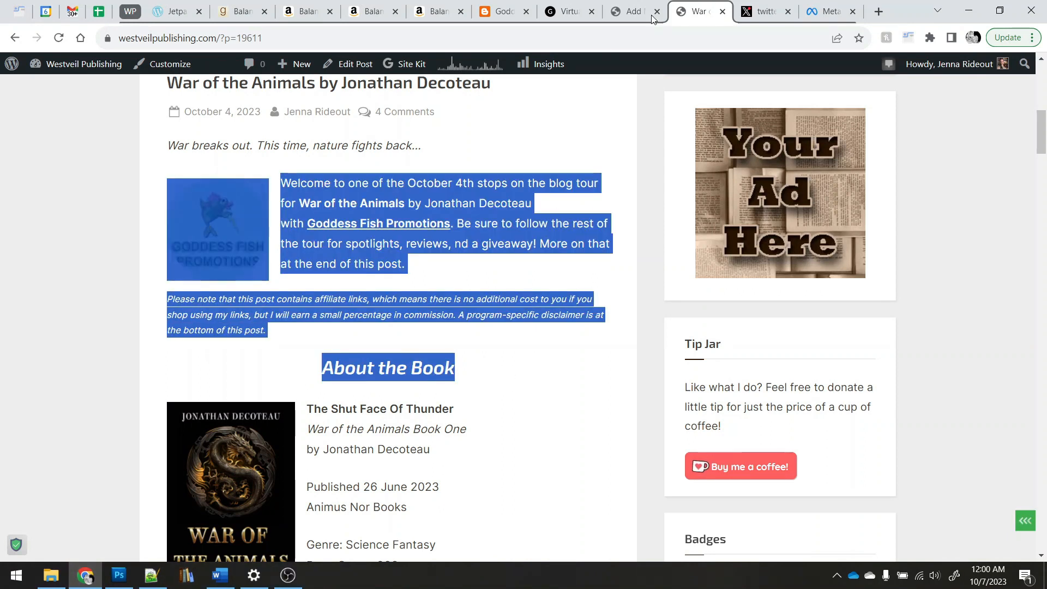
left_click(627, 13)
key("ctrl+v")
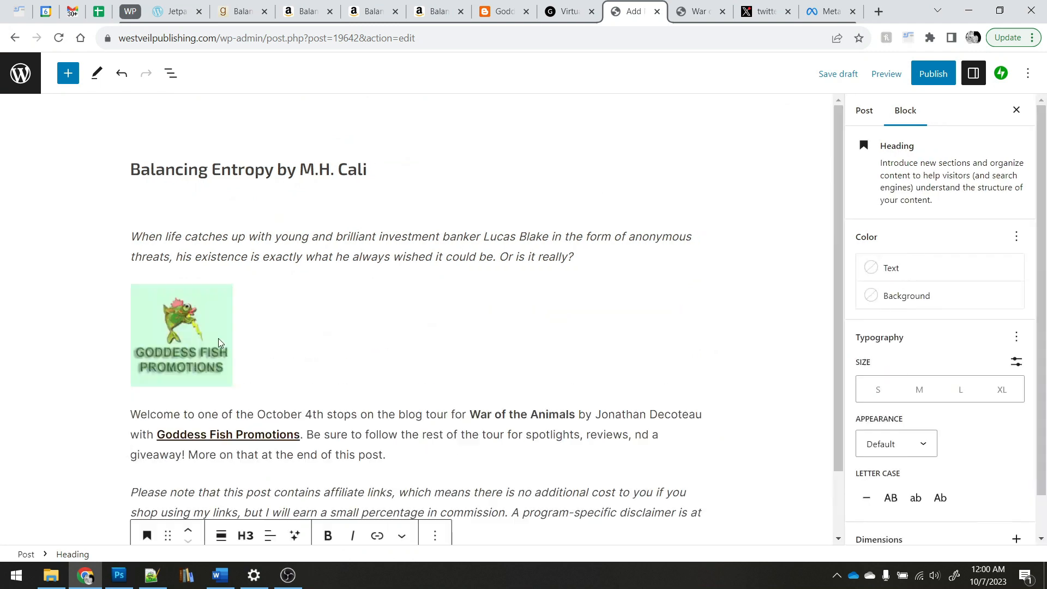
Step: Align the Goddess Fish Promotions logo left and give it the Rounded style
left_click(188, 327)
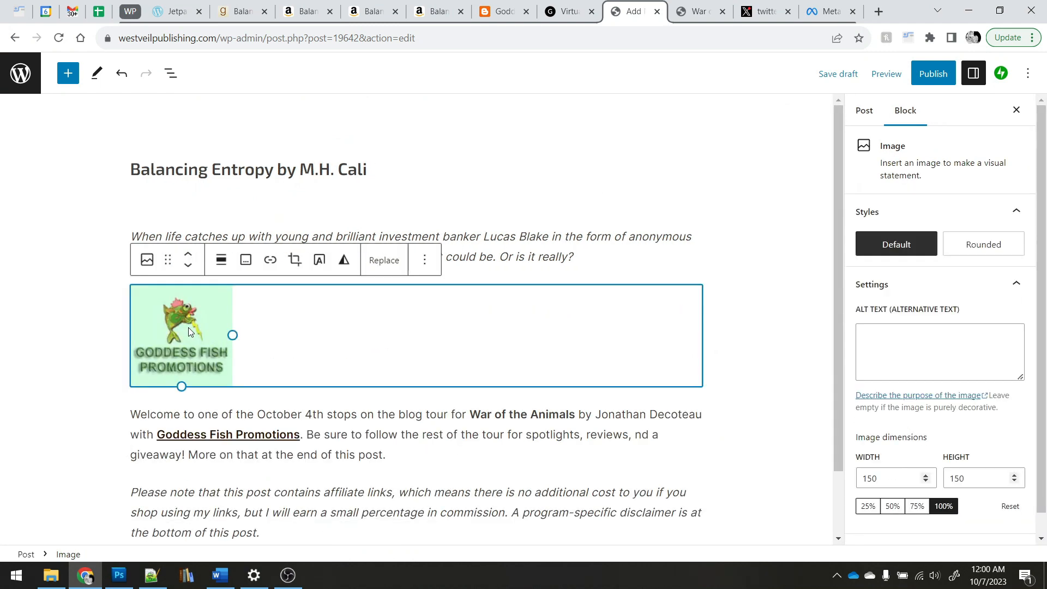
left_click(225, 264)
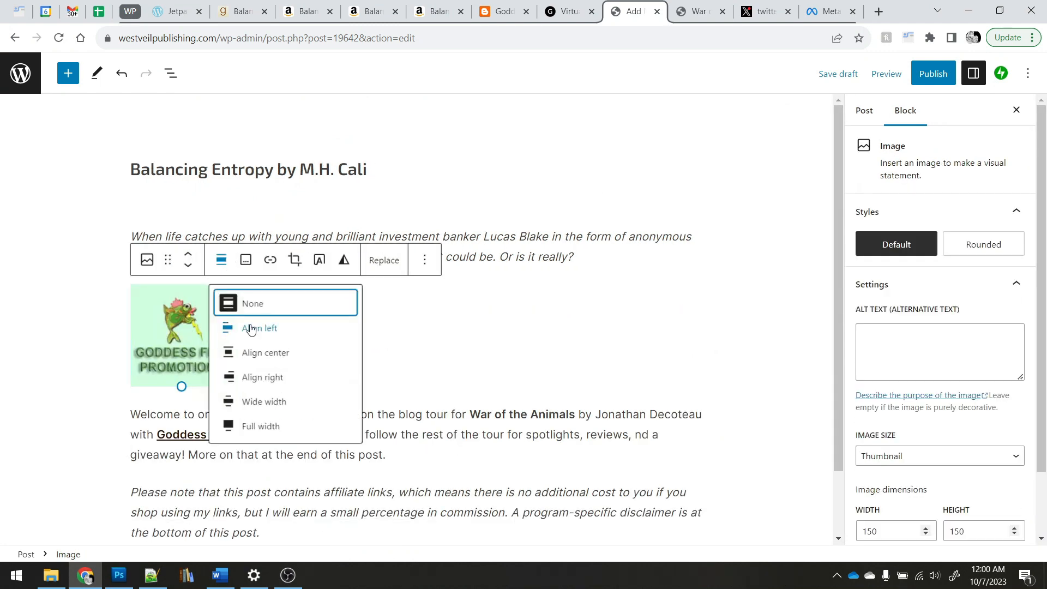
left_click(231, 330)
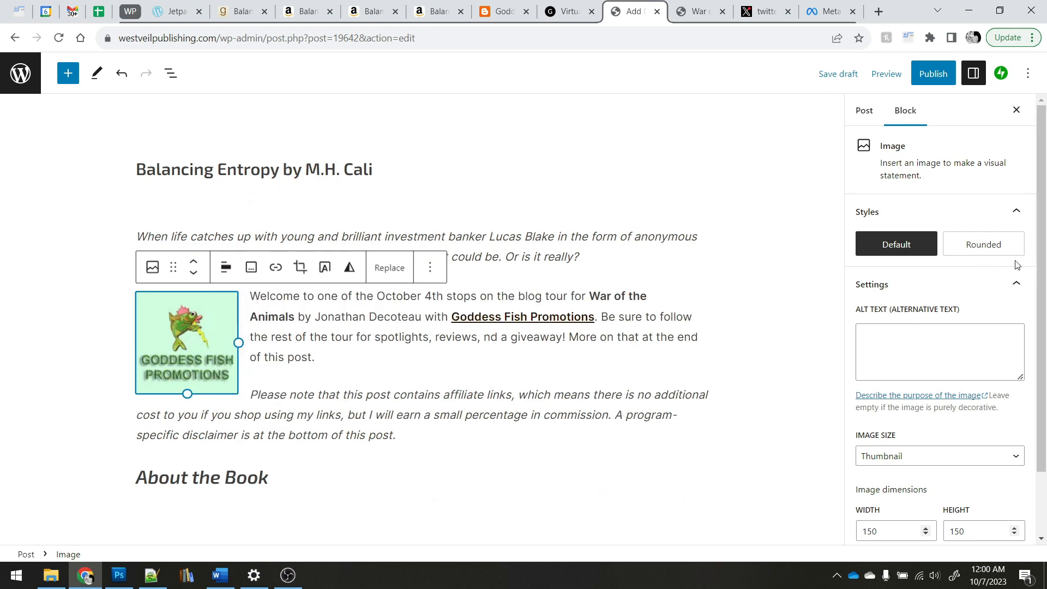
left_click(997, 247)
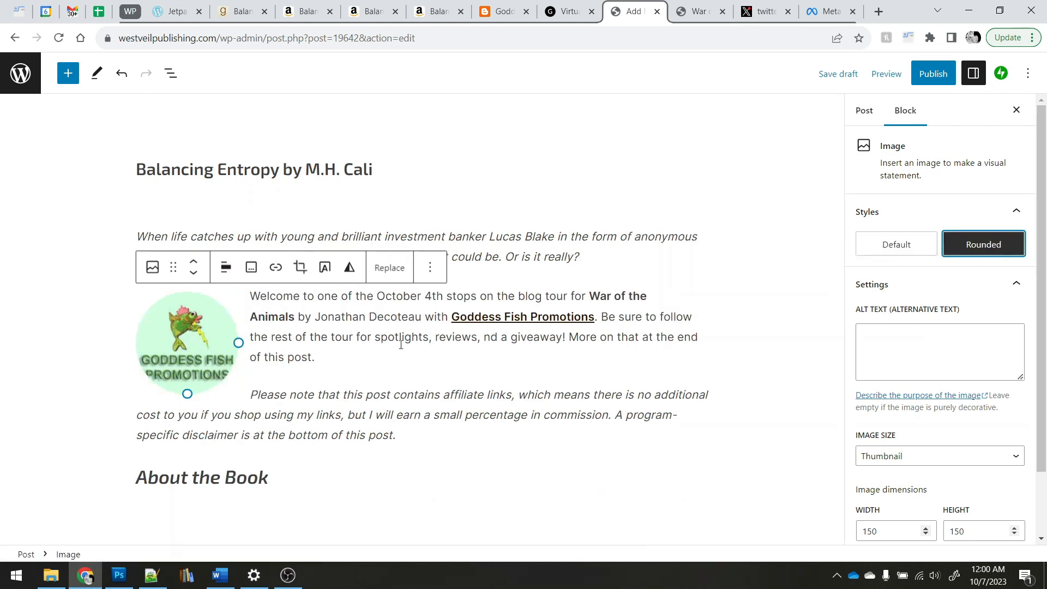
Step: Replace the book title and author in the welcome paragraph with the post's title text and make "Balancing Entropy" bold
left_click(403, 337)
triple_click(247, 176)
key("ctrl+c")
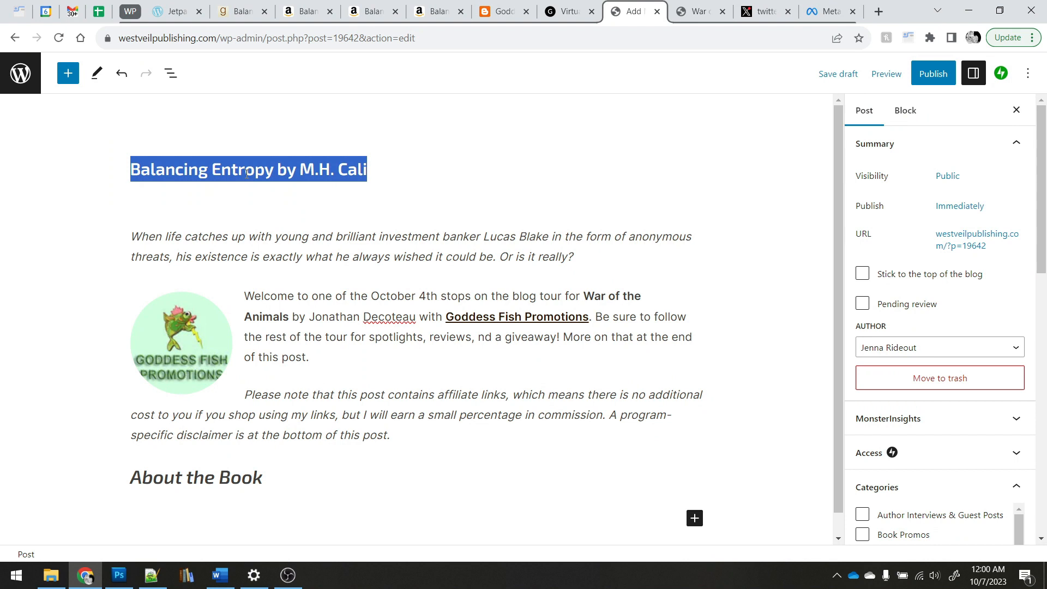
left_click(371, 304)
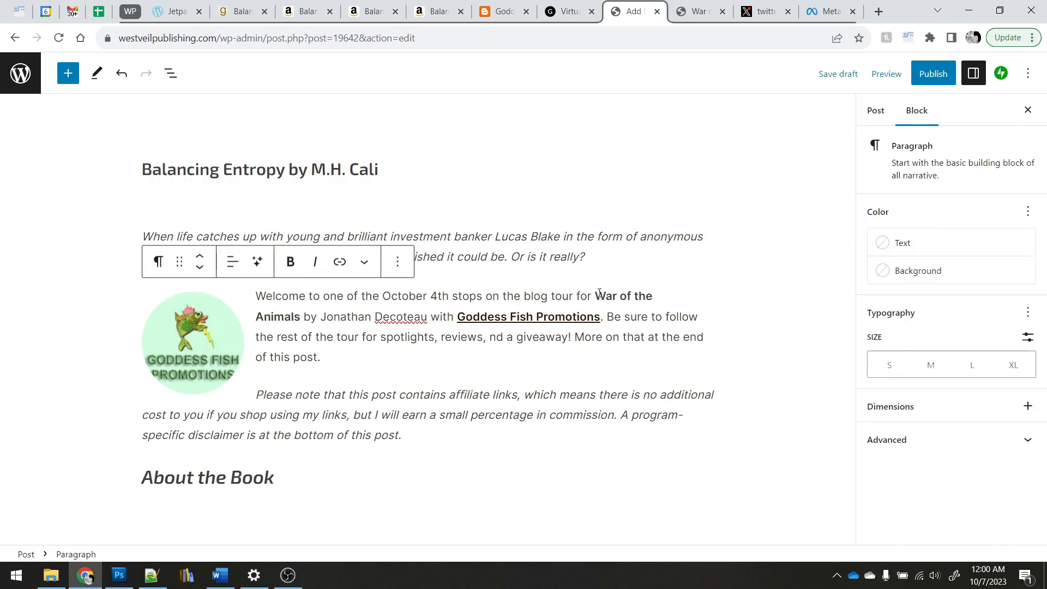
left_click_drag(429, 320, 693, 303)
key("ctrl+v")
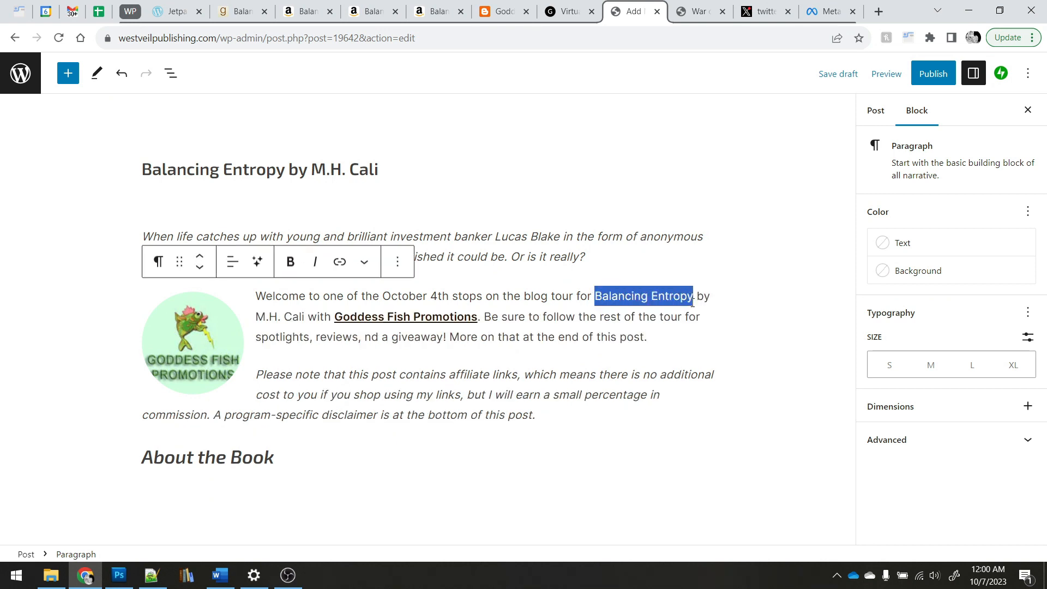
key("ctrl+b")
Step: Replace the "Goddess Fish Promotions" link in the welcome paragraph with the Balancing Entropy tour page's URL and set it to open in a new tab
left_click(503, 8)
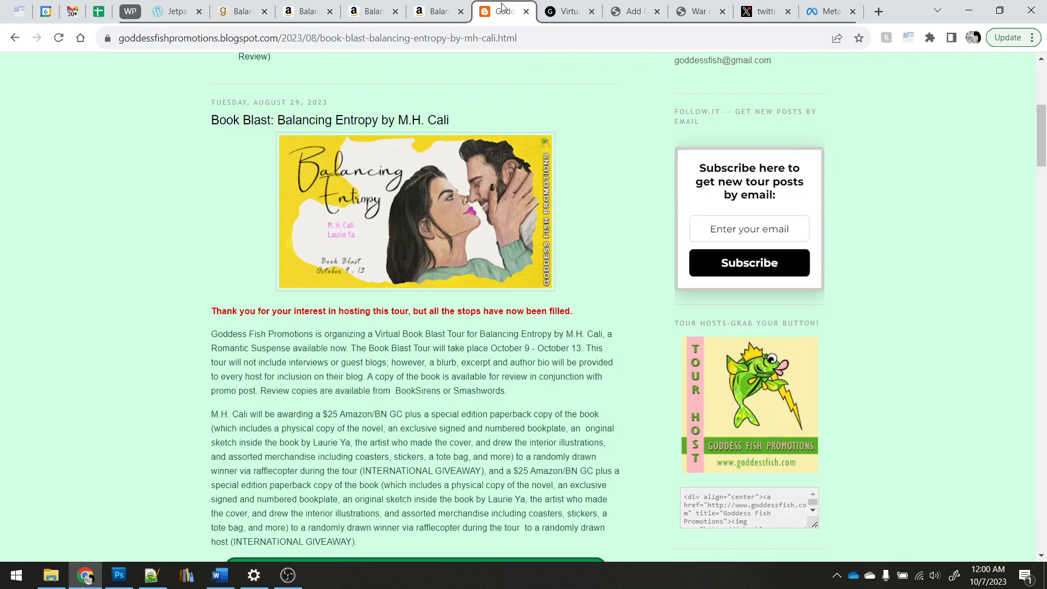
scroll(117, 259, "up", 3)
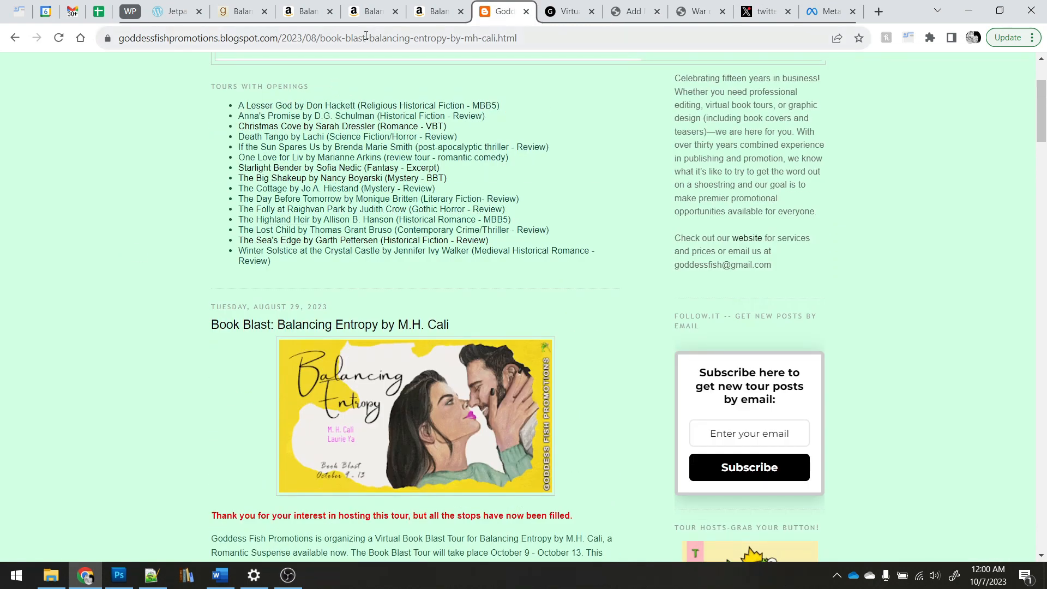
left_click(437, 37)
left_click(633, 11)
left_click(388, 317)
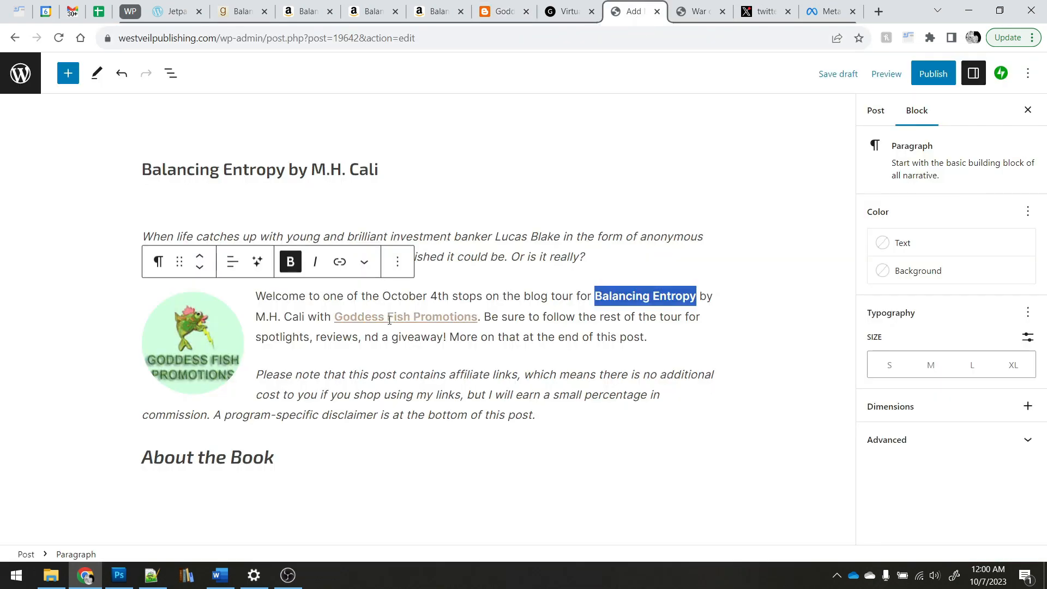
left_click(500, 346)
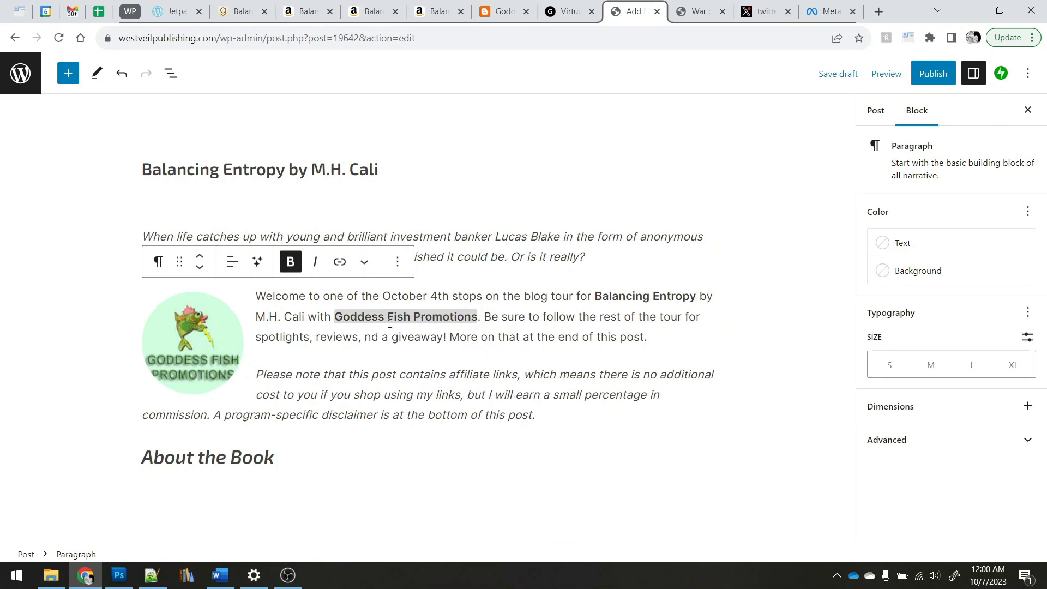
left_click_drag(333, 317, 477, 316)
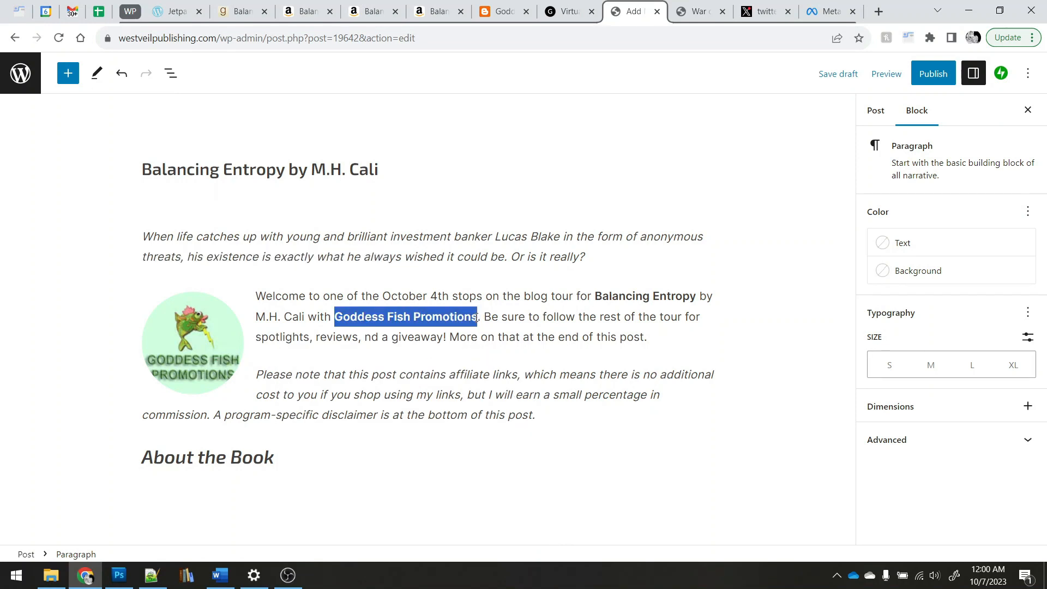
key("ctrl+v")
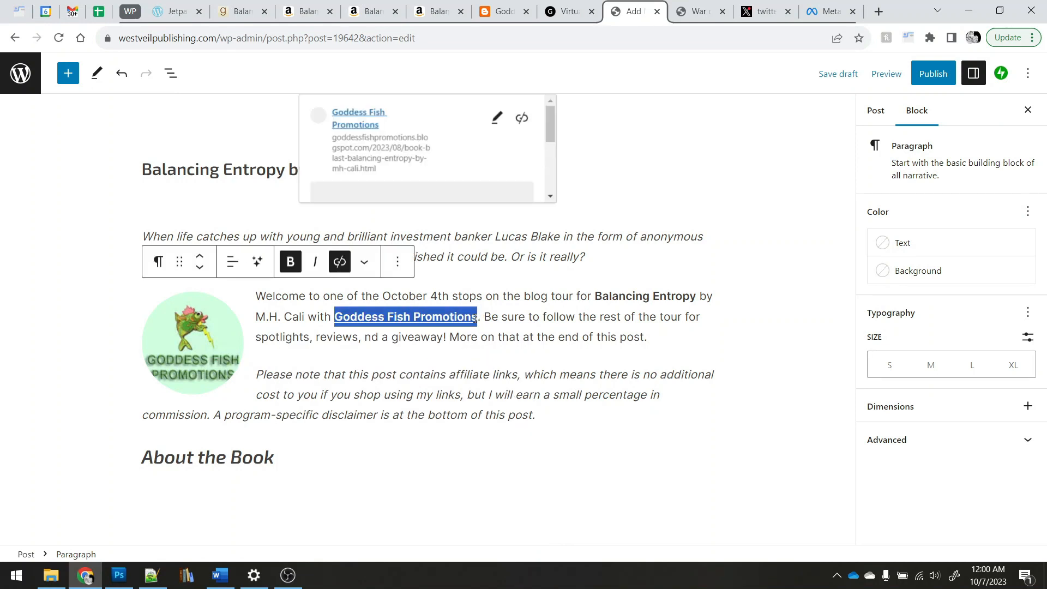
left_click(497, 117)
scroll(423, 156, "down", 2)
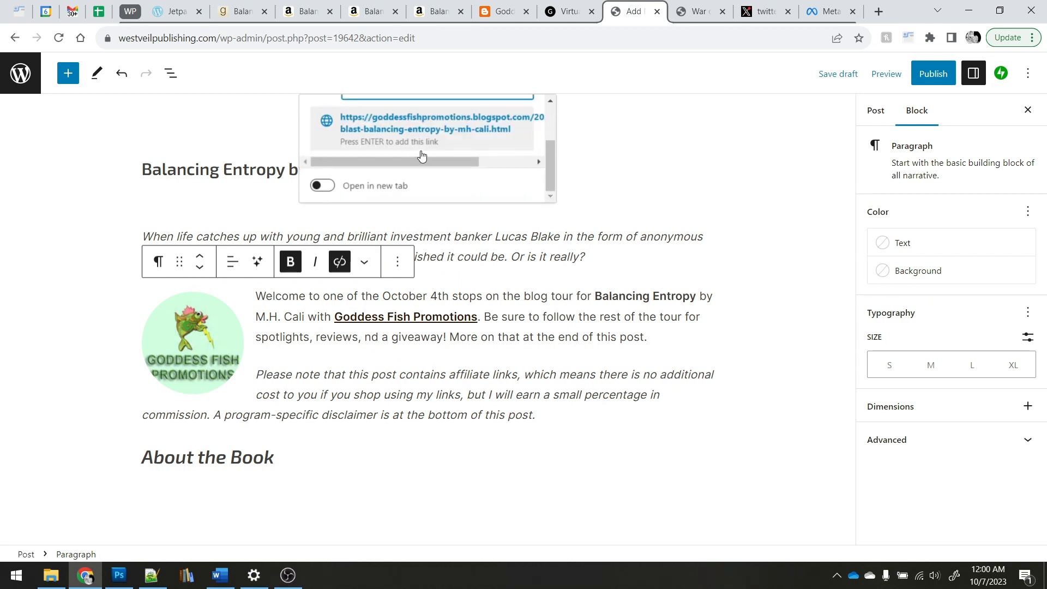
left_click(326, 187)
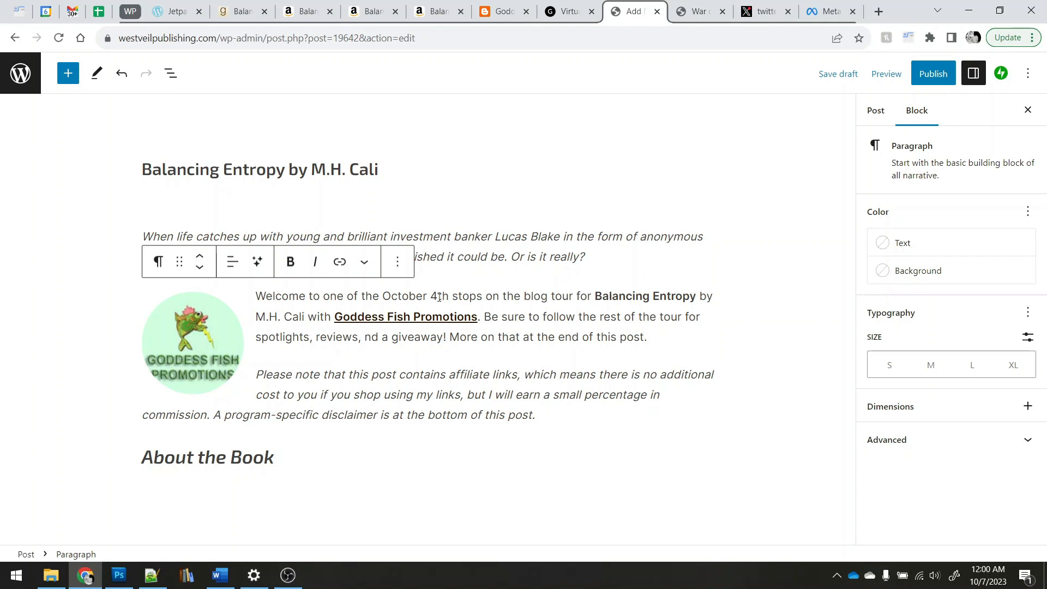
Step: Change the tour stop date to October 9th and correct "nd a giveaway" to "and a giveaway" in the welcome paragraph
key("BackSpace")
type("9")
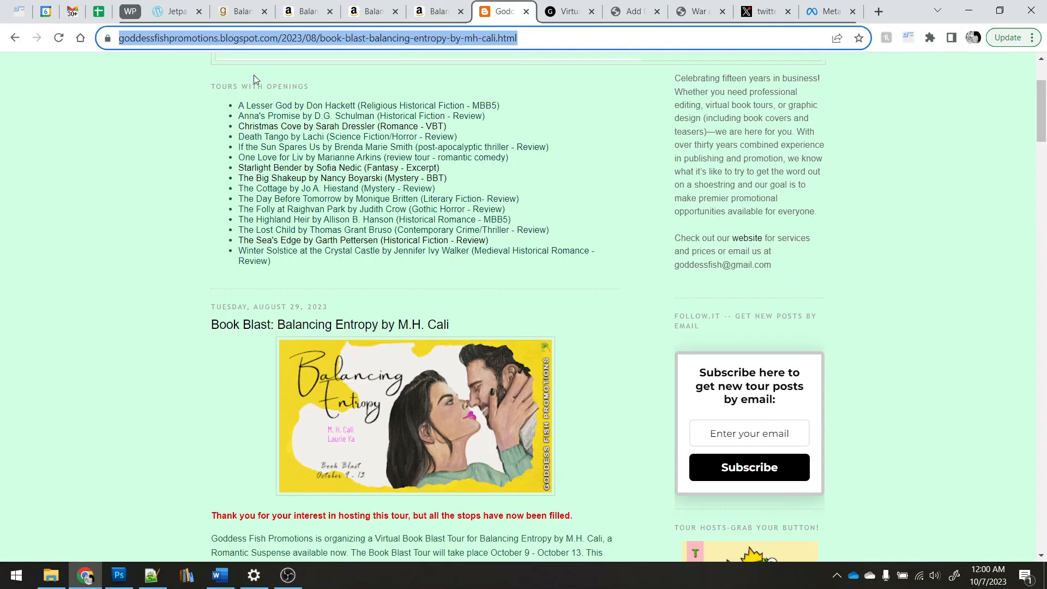
left_click(501, 11)
left_click(224, 350)
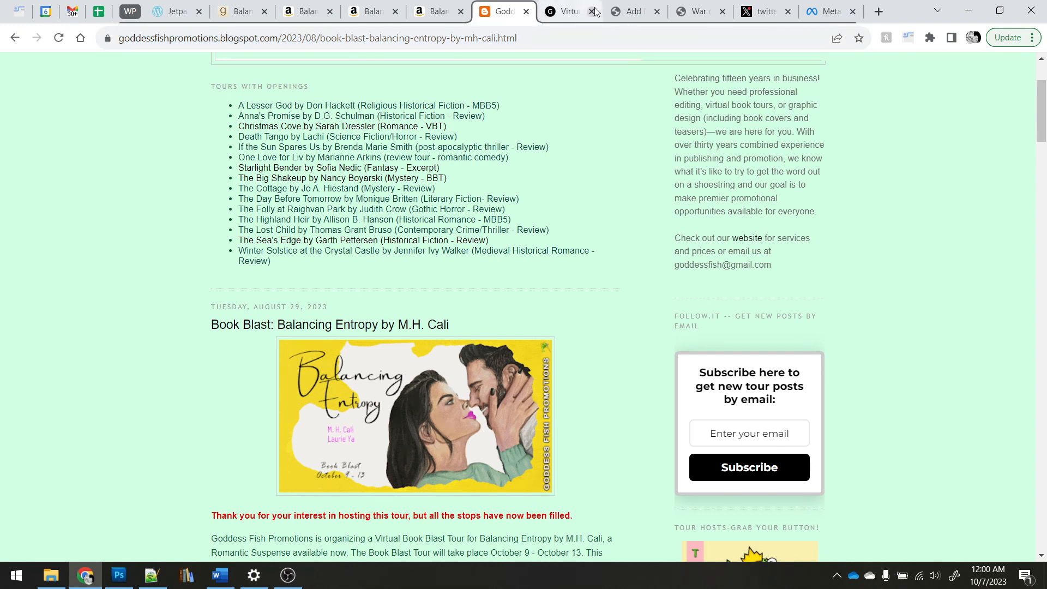
left_click(620, 16)
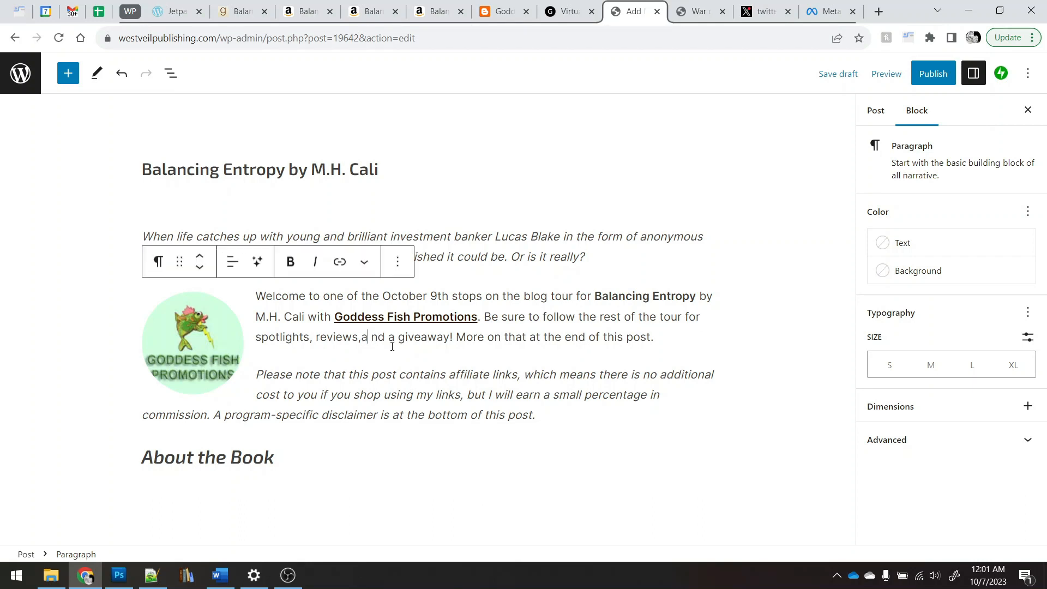
type("a")
Step: Set the affiliate-link note to size S and centre the "About the Book" heading
triple_click(484, 379)
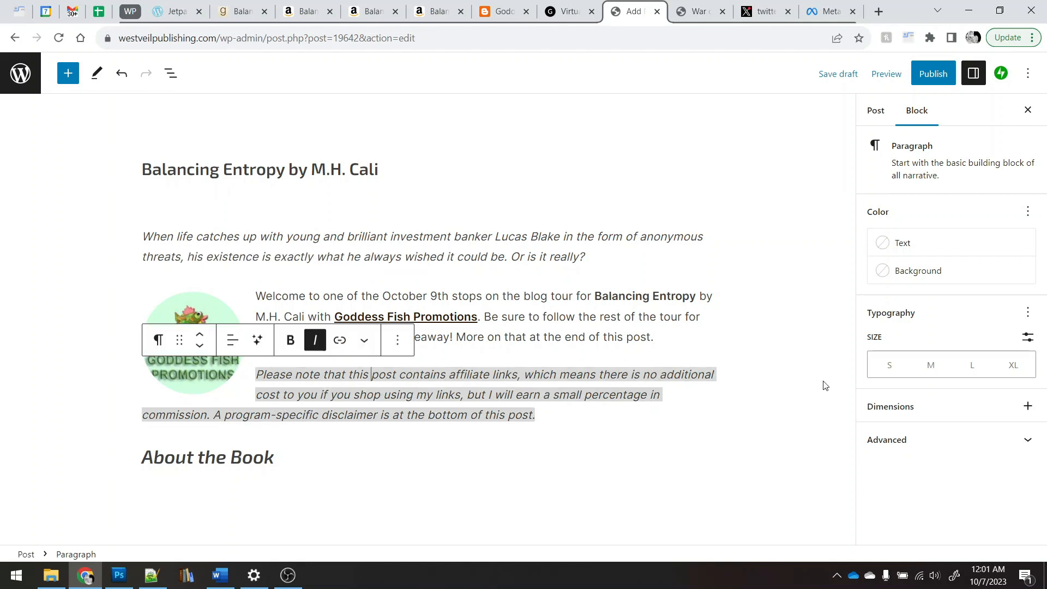
left_click(889, 366)
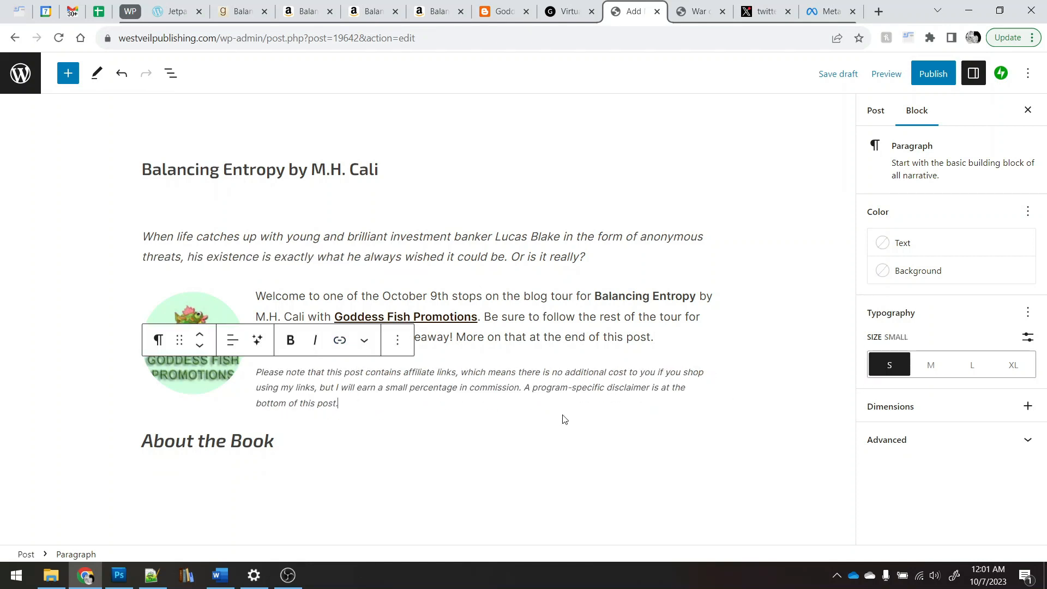
left_click(315, 431)
left_click(274, 402)
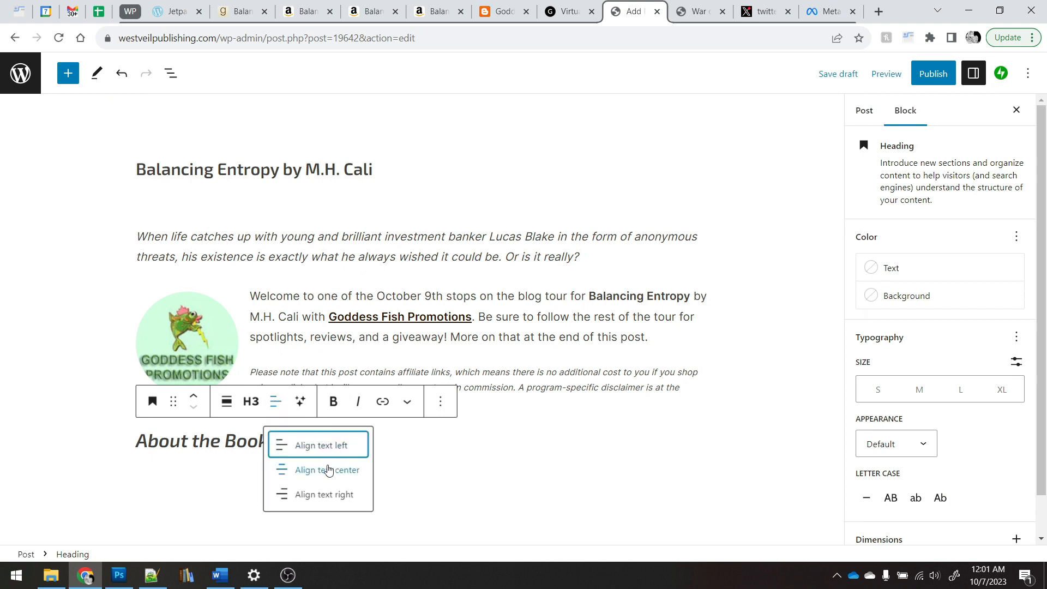
left_click(326, 470)
left_click(542, 448)
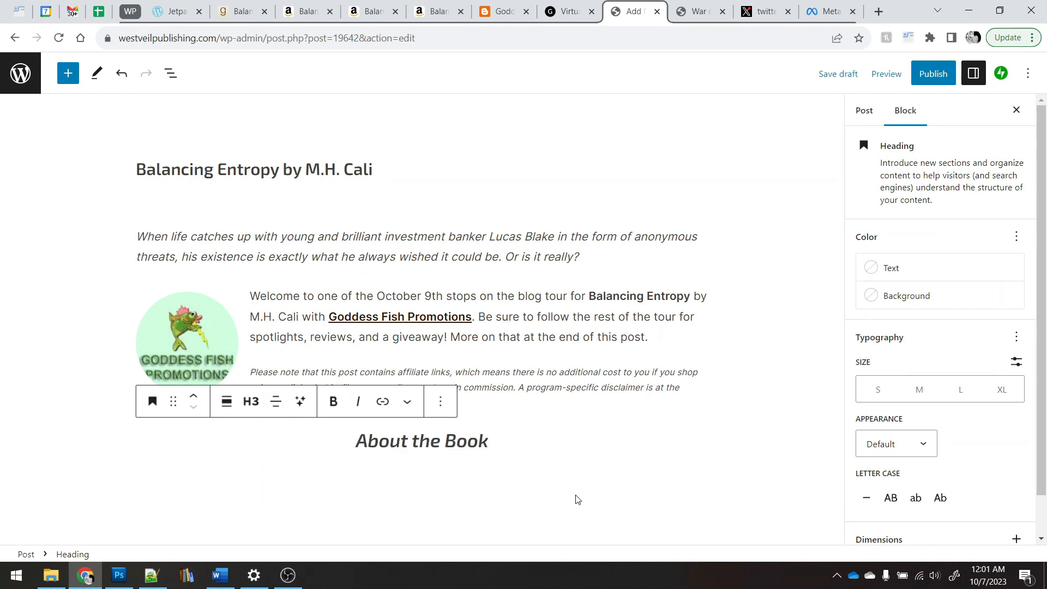
triple_click(425, 445)
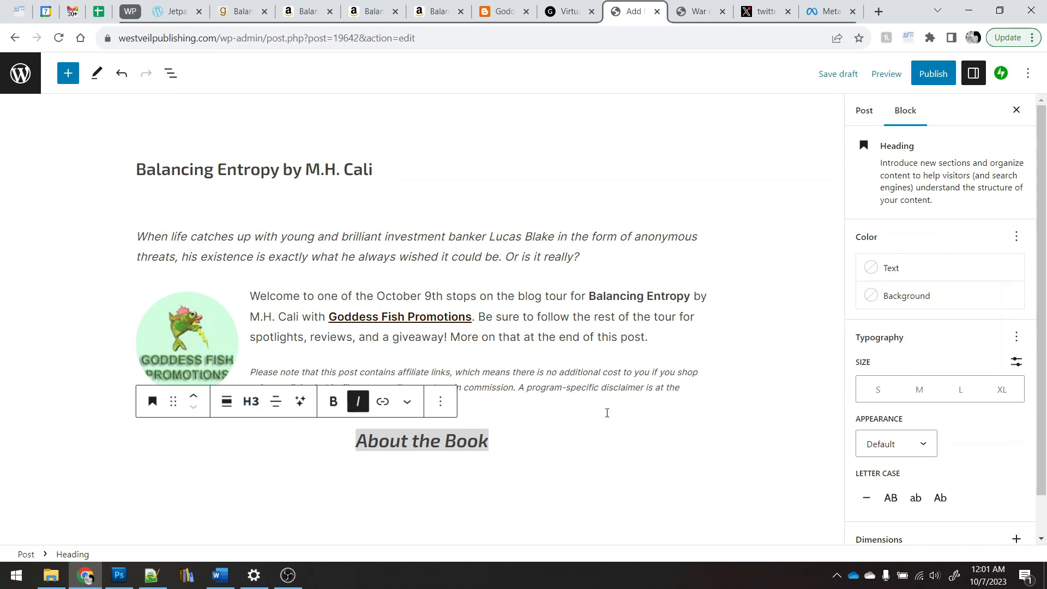
left_click(538, 446)
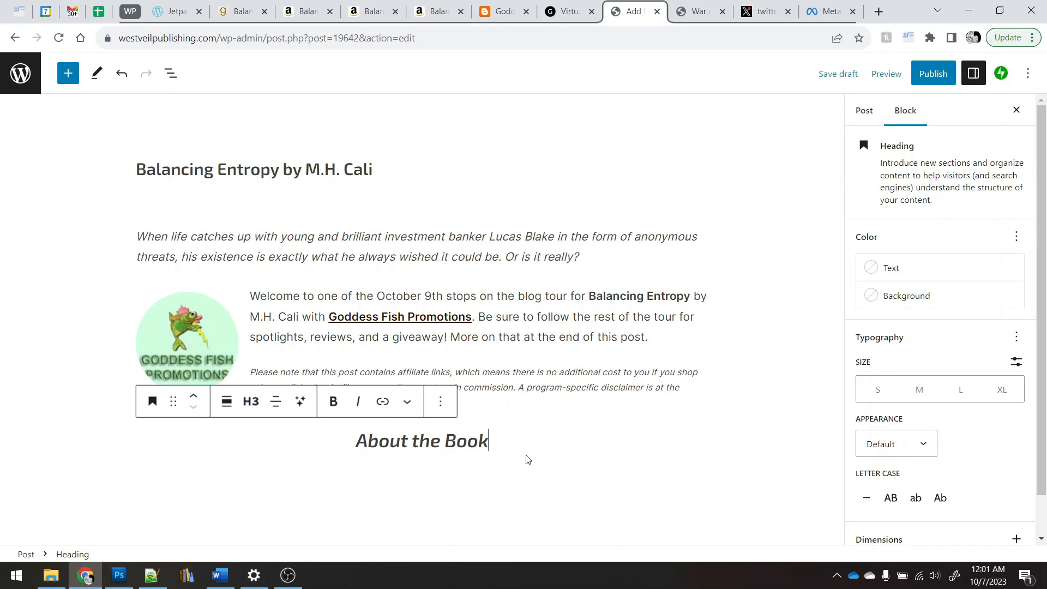
Step: Check the earlier War of the Animals post's layout and add an empty paragraph below the "About the Book" heading in the draft
left_click(699, 11)
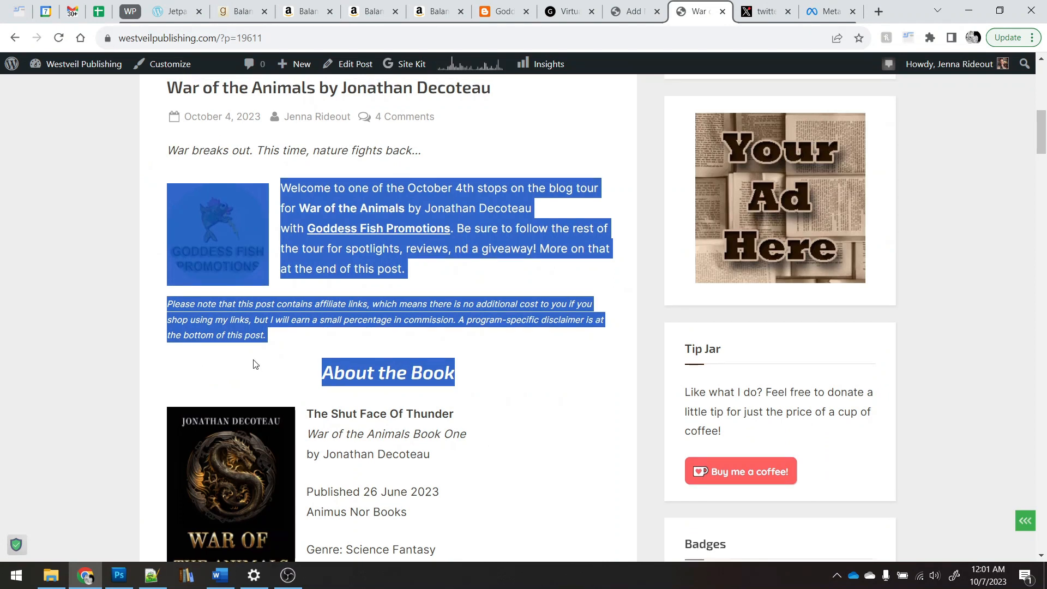
scroll(329, 355, "up", 1)
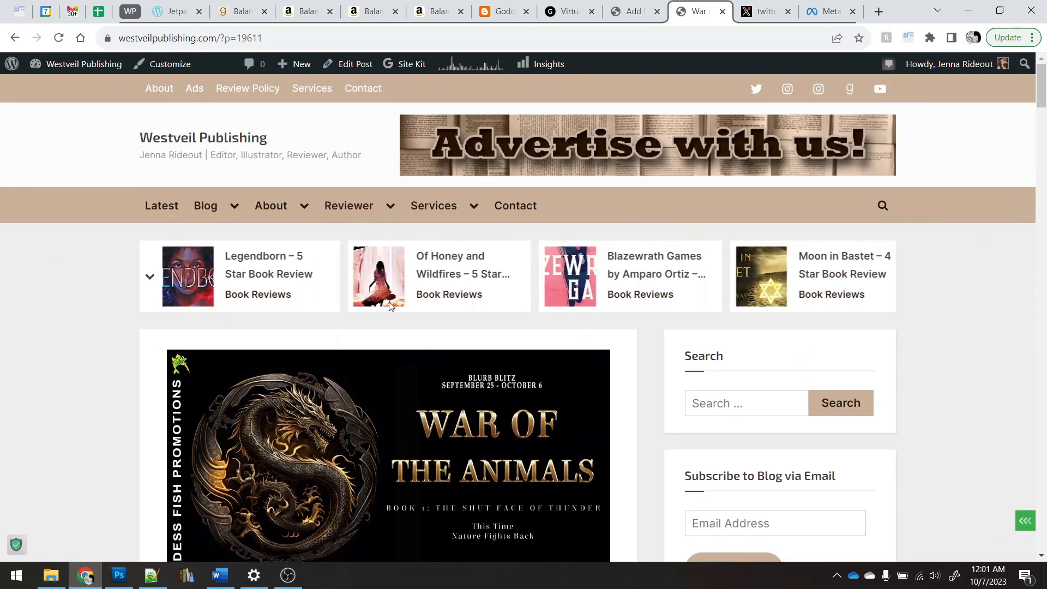
left_click(633, 11)
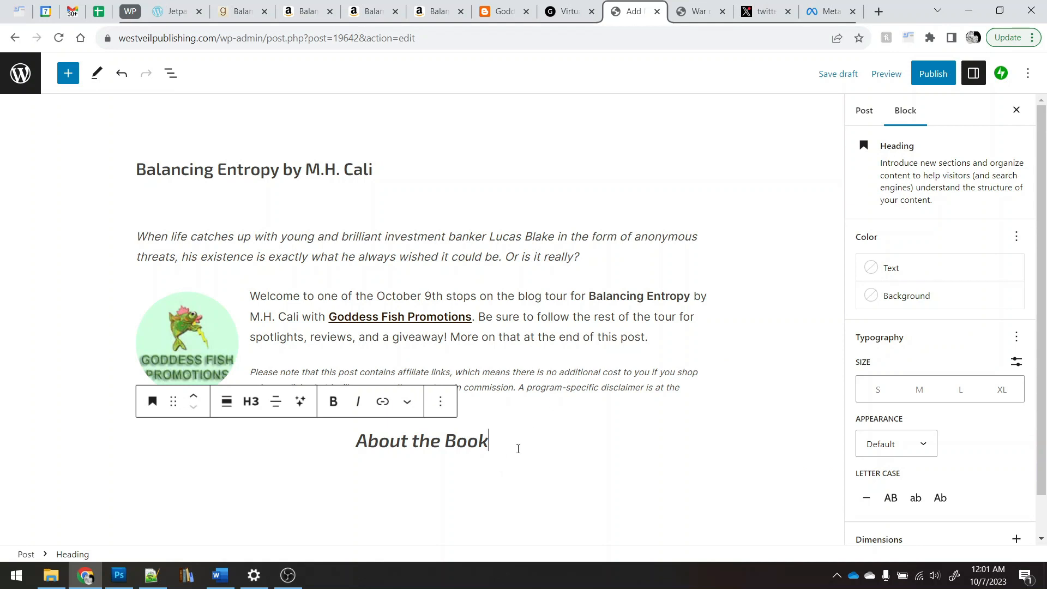
key("Return")
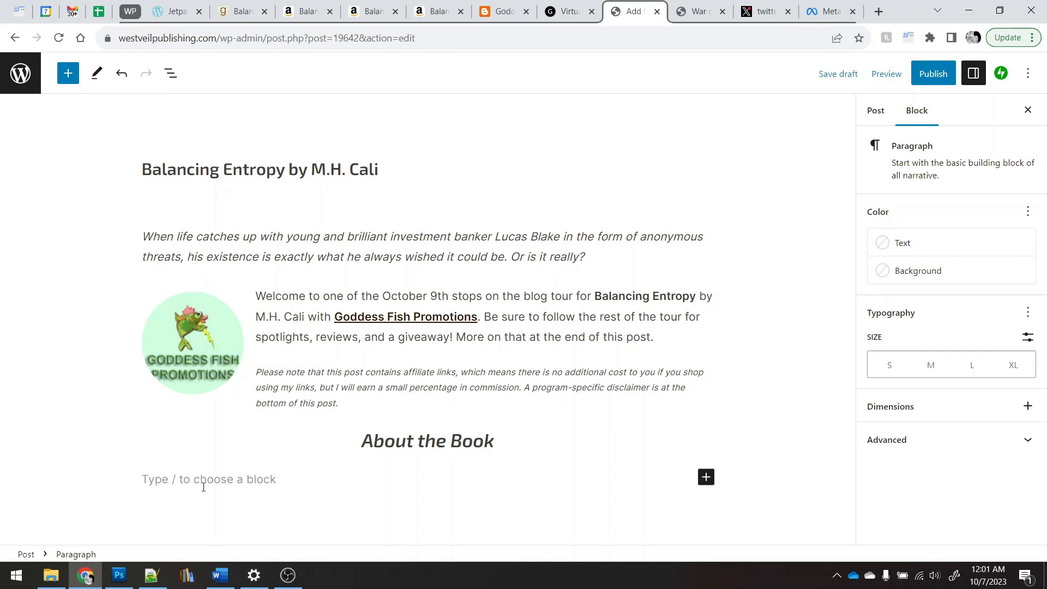
Step: Switch to the blog copy paste.txt notes in Notepad++ and cut the "MHCali" line, removing the leftover blank line
left_click(119, 574)
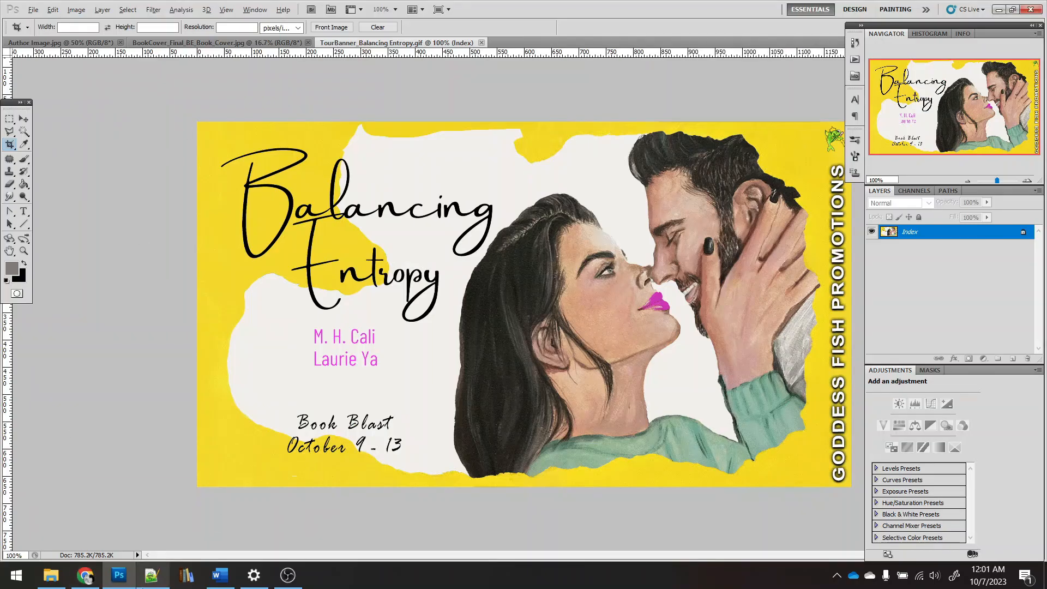
left_click(148, 582)
double_click(169, 294)
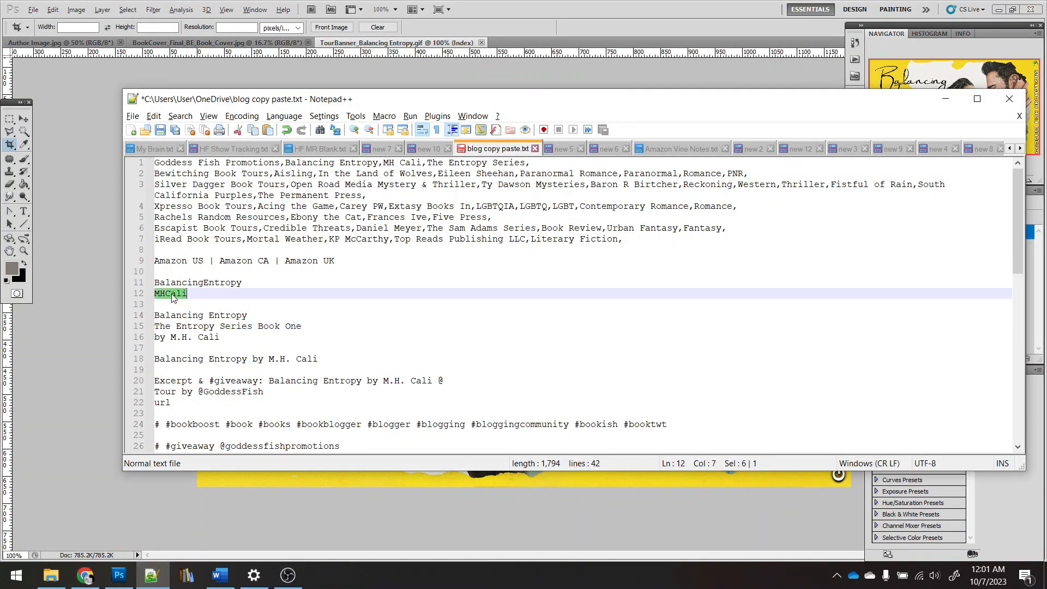
key("BackSpace")
key("BackSpace")
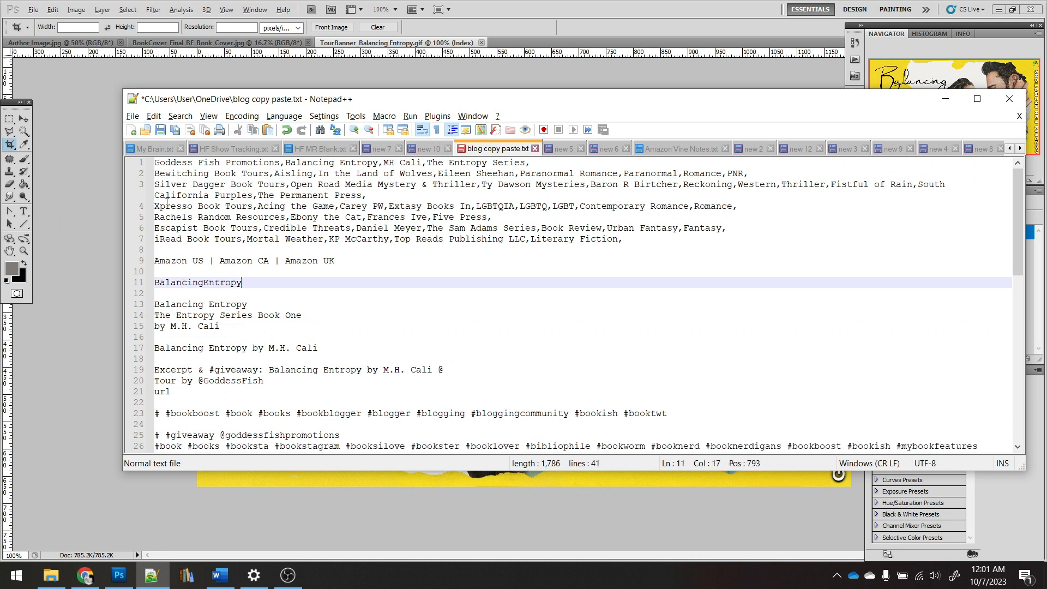
Step: In Photoshop, crop Author Image.jpg to a full-height square around the writing figure and resize it to 200 × 200 pixels
left_click(68, 48)
left_click(79, 44)
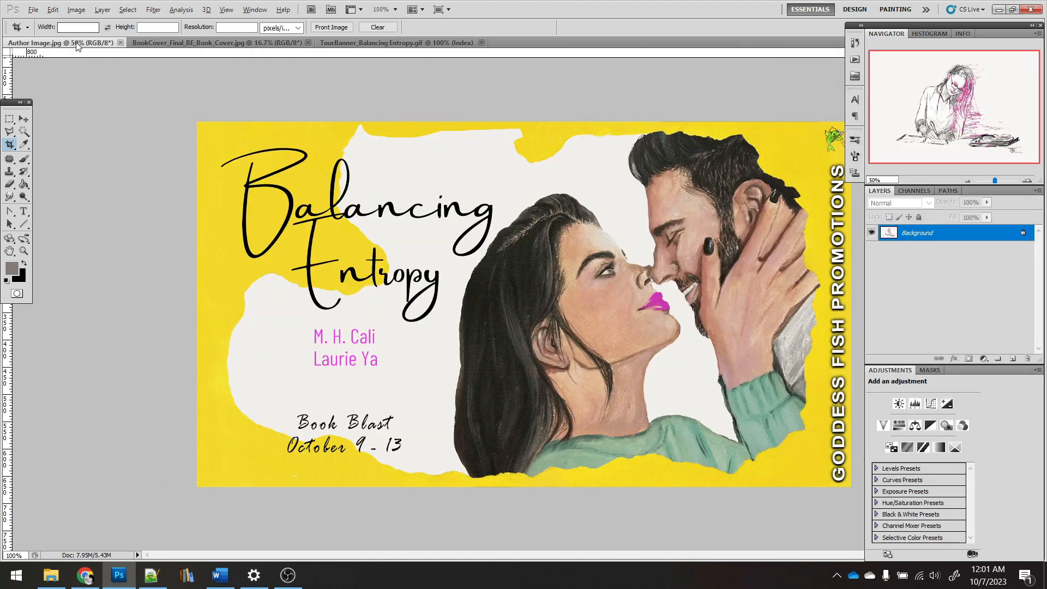
left_click_drag(327, 120, 771, 526)
left_click_drag(622, 334, 631, 335)
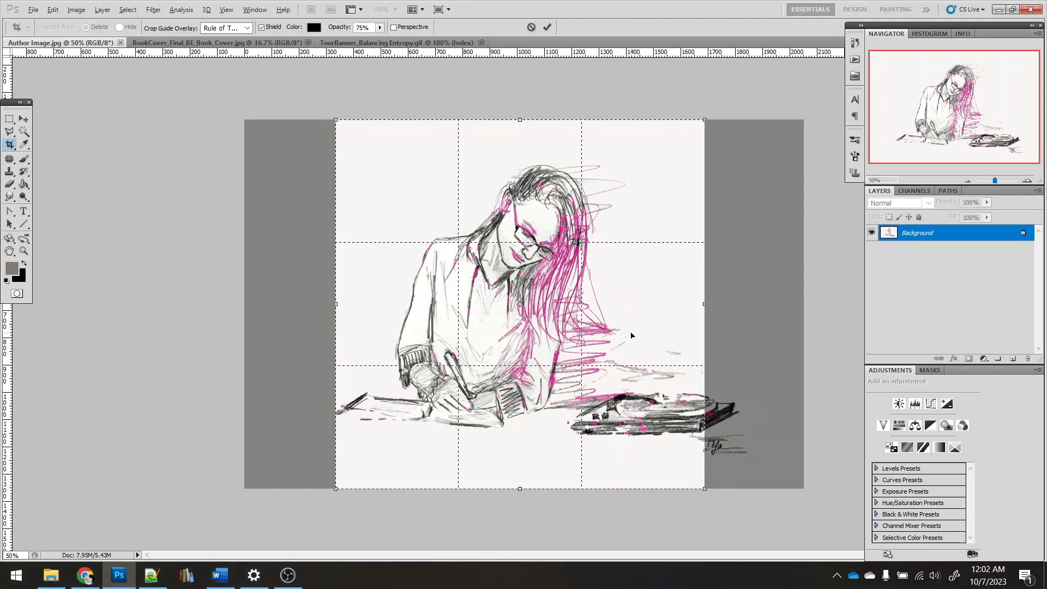
key("Return")
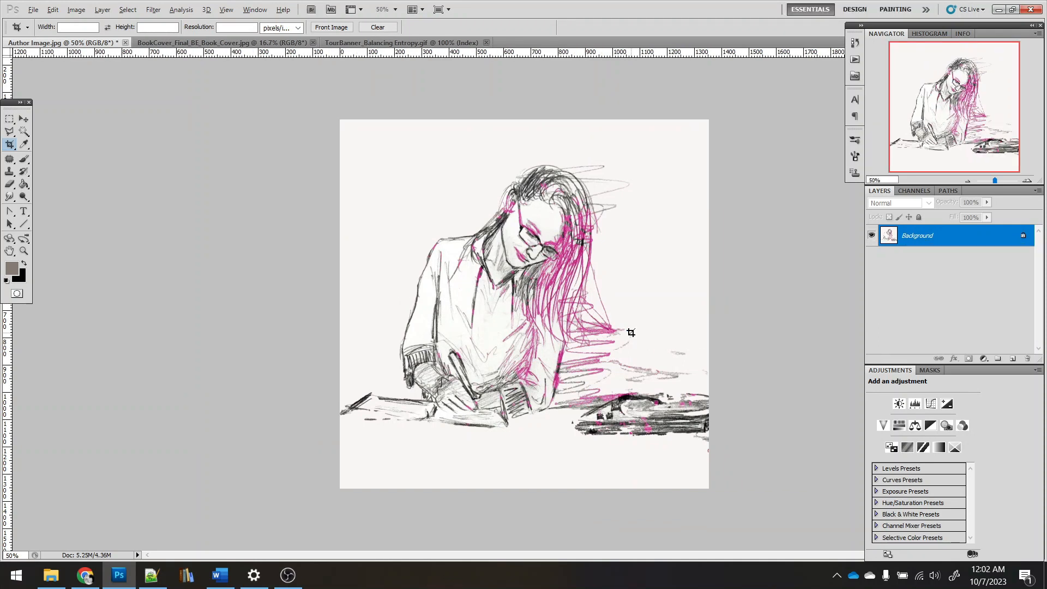
key("ctrl+alt+i")
type("200")
key("Return")
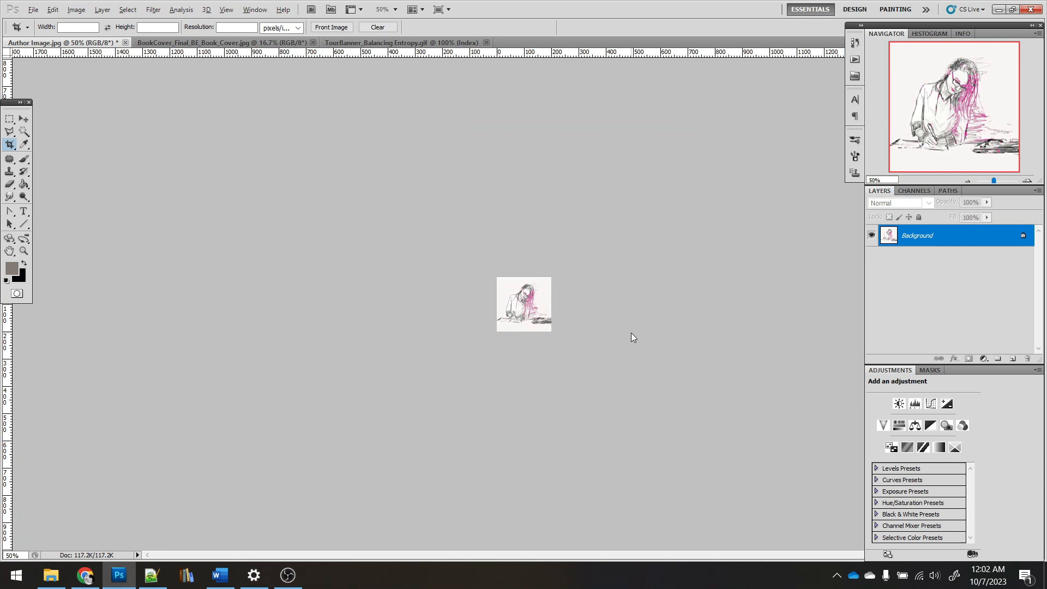
Step: Export the author image for the web as a JPEG named MHCali in Downloads and close the original without saving
key("ctrl+alt+shift+s")
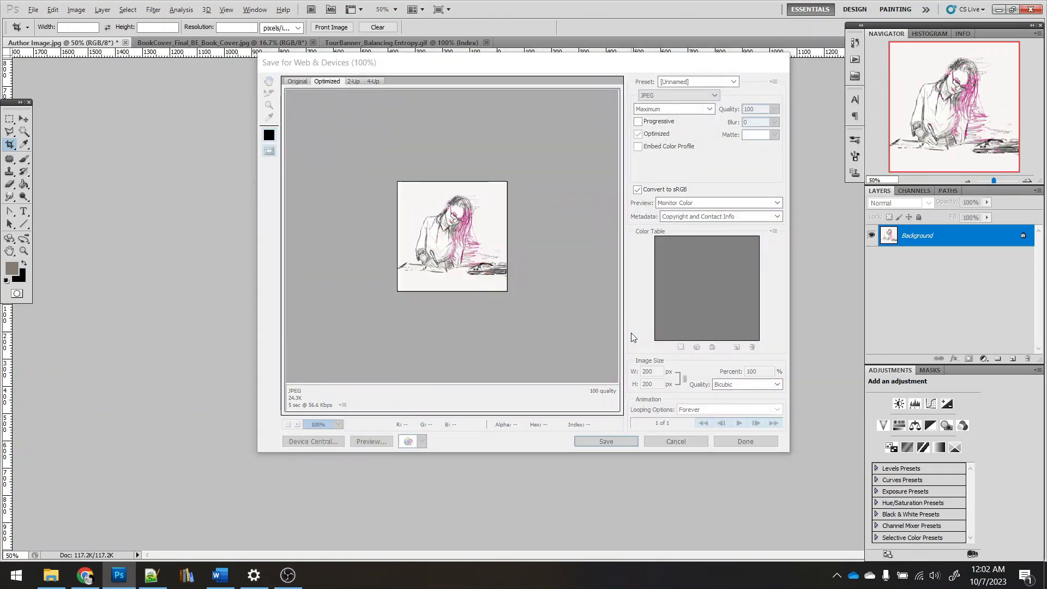
key("Return")
type("MHCali")
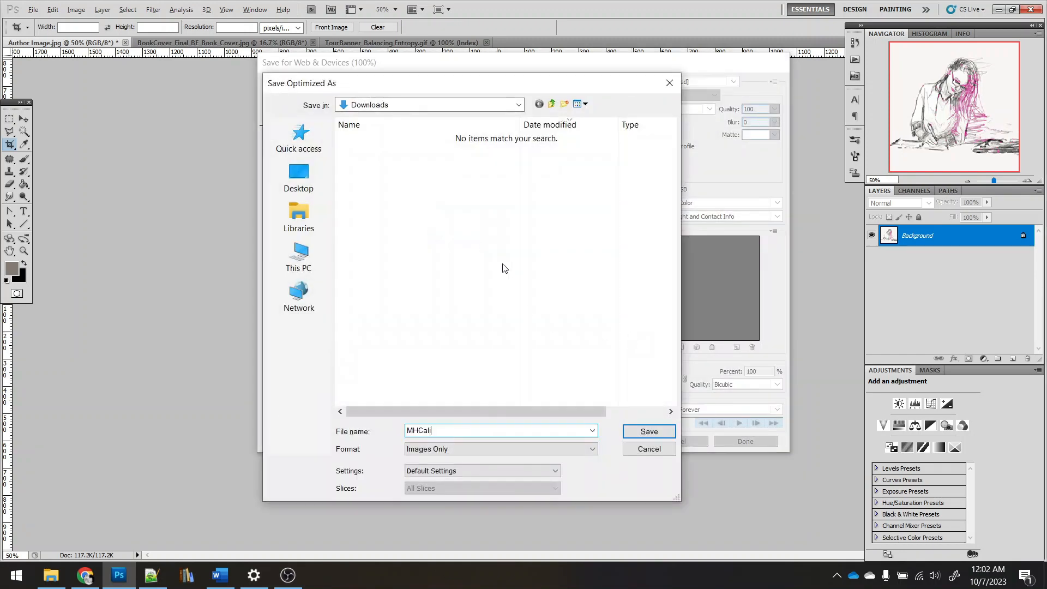
key("Return")
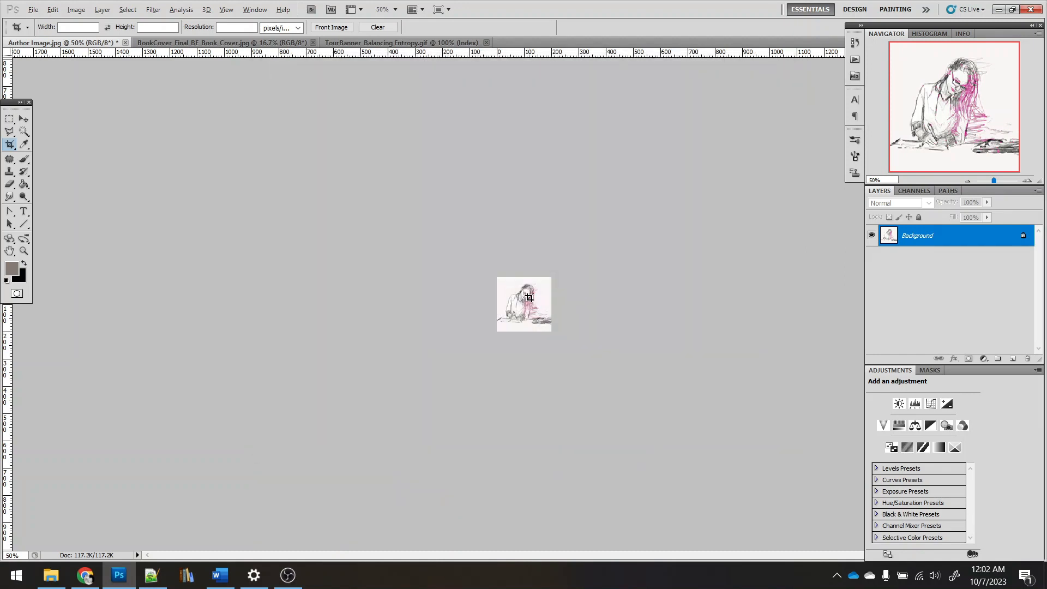
key("ctrl+w")
key("n")
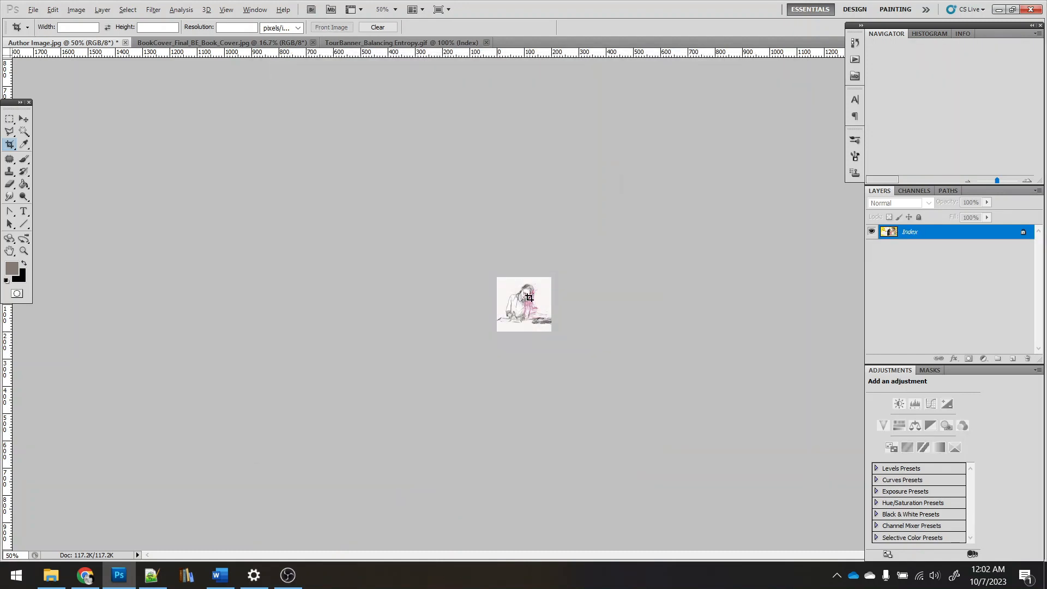
Step: Cut the "BalancingEntropy" line from the notes in Notepad++ and remove the leftover blank lines
left_click(152, 575)
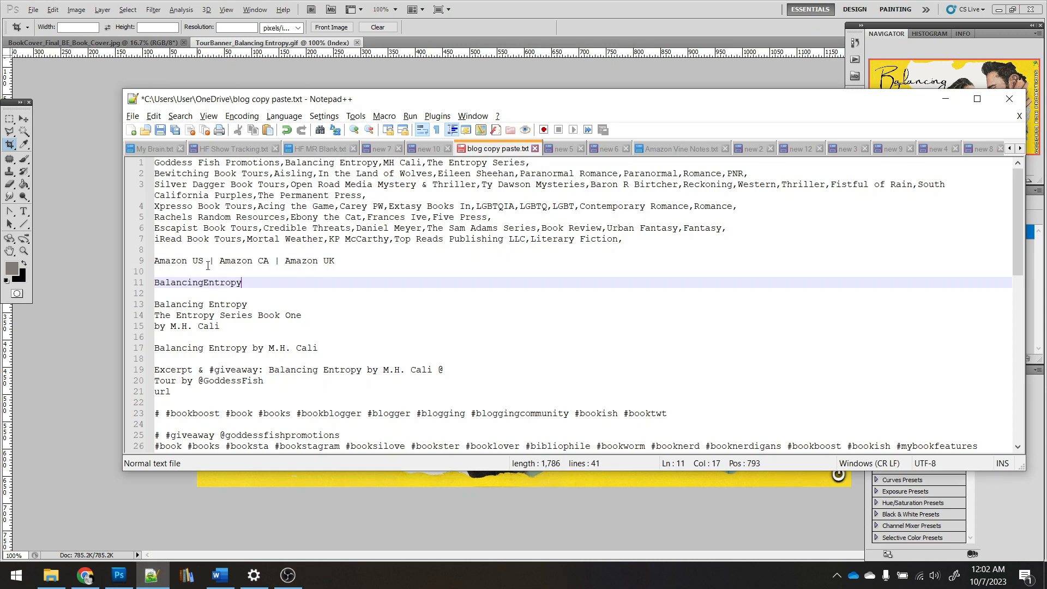
double_click(202, 280)
key("ctrl+x")
key("BackSpace")
key("BackSpace")
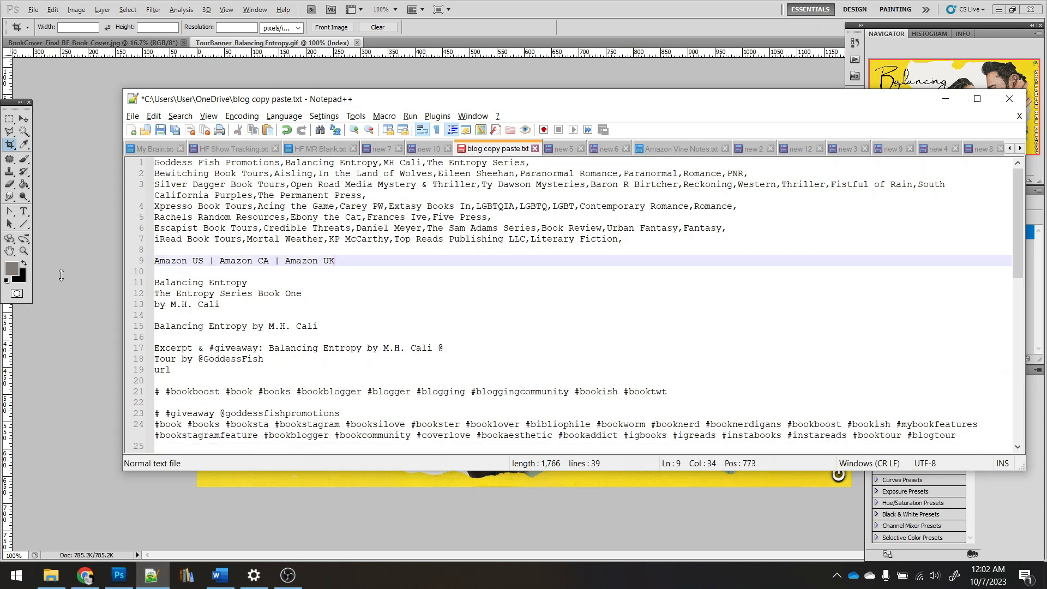
Step: Back in Photoshop, export the tour banner for the web as a JPEG named BalancingEntropy_banner and close the banner file
left_click(85, 262)
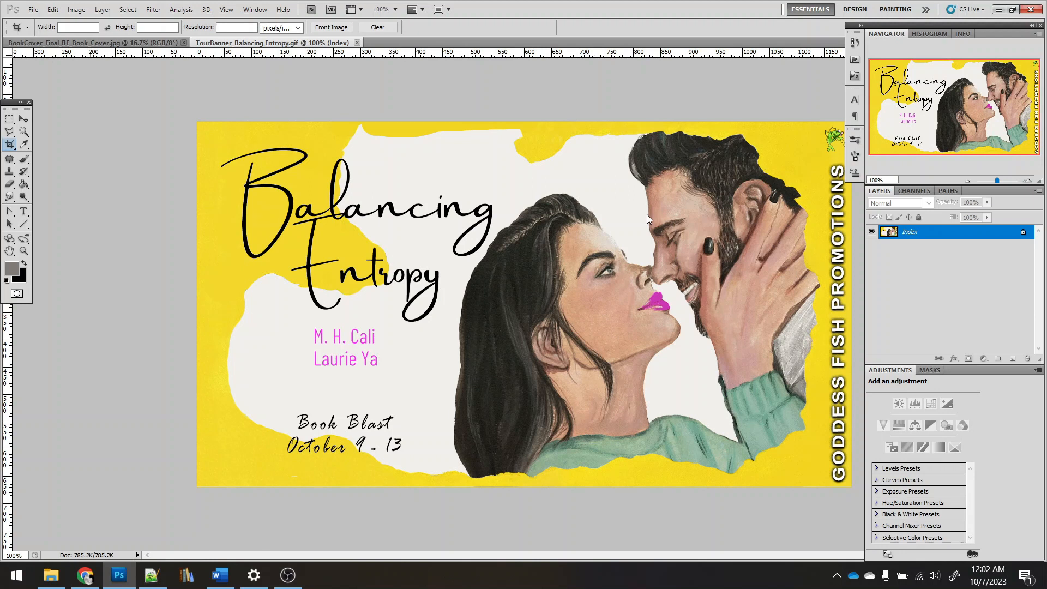
key("ctrl+alt+shift+s")
key("Return")
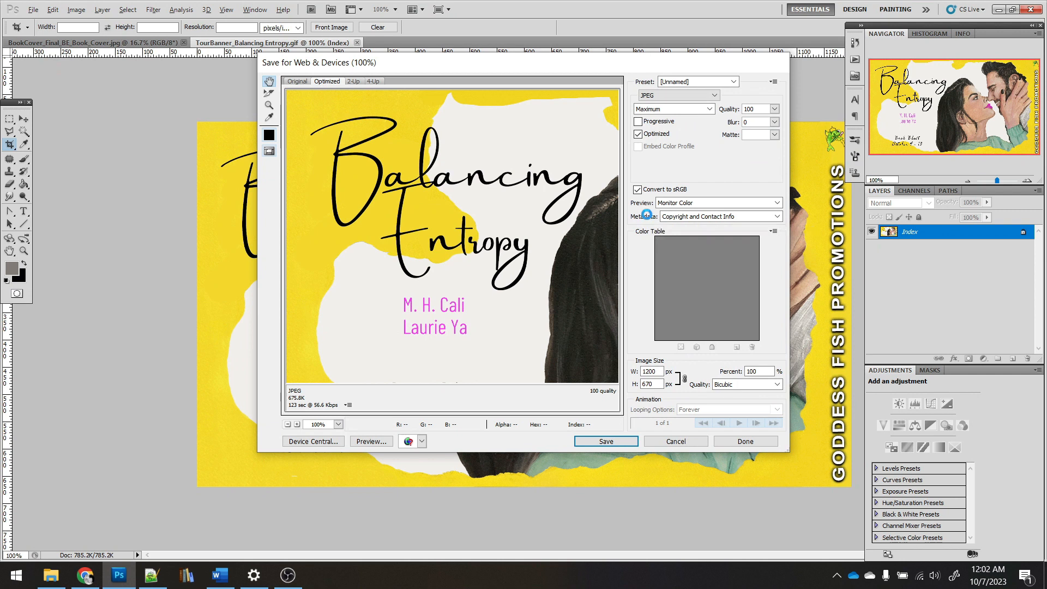
type("BalancingEntropy_banner")
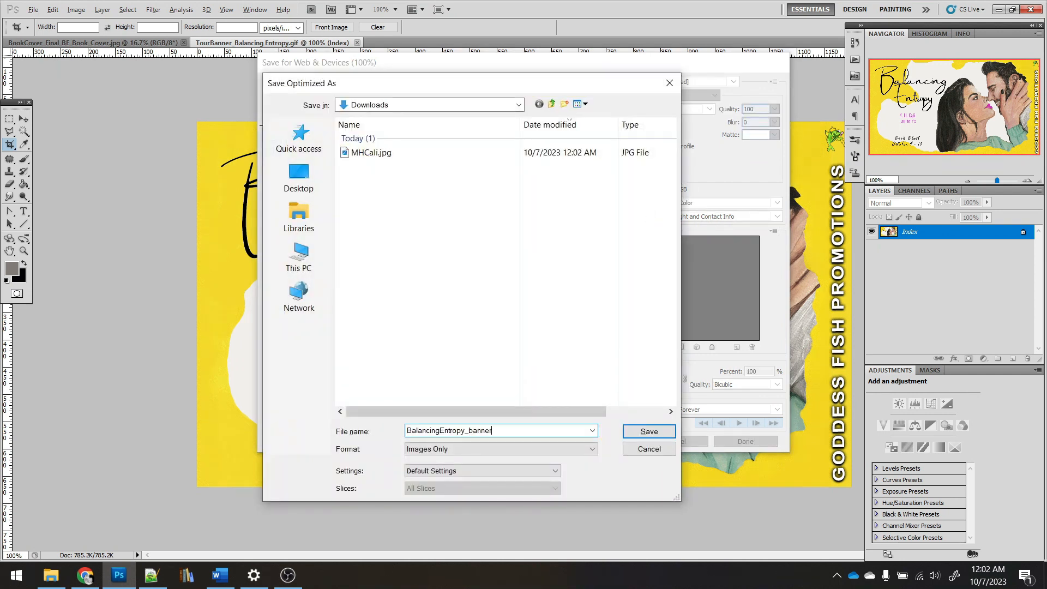
key("Return")
key("ctrl+w")
key("Return")
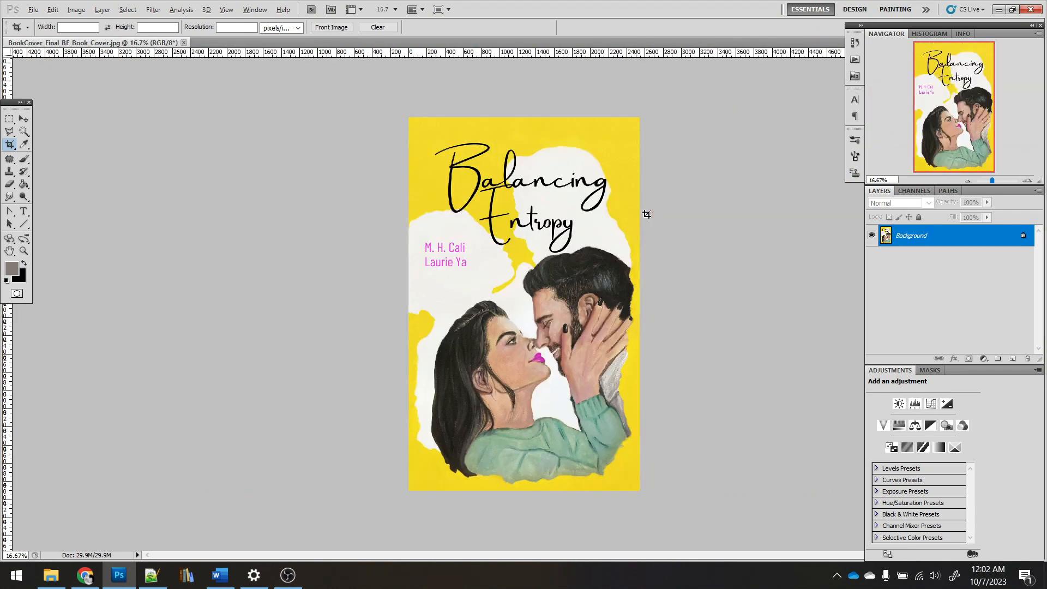
Step: Resize the book cover image to a height of 800 pixels, keeping its proportions
key("ctrl+alt+i")
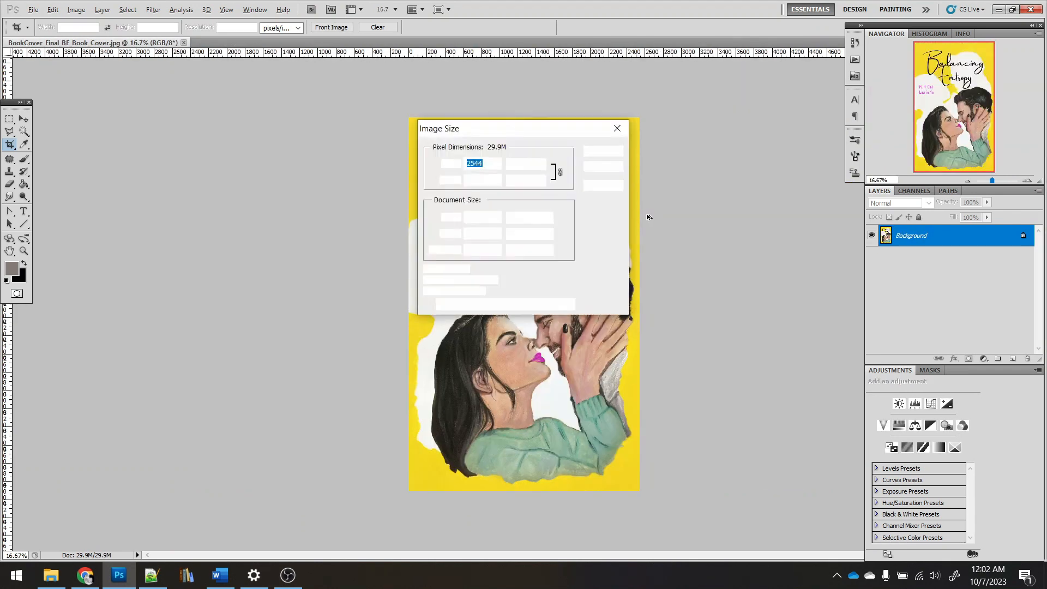
key("Tab")
key("Tab")
type("800")
key("Return")
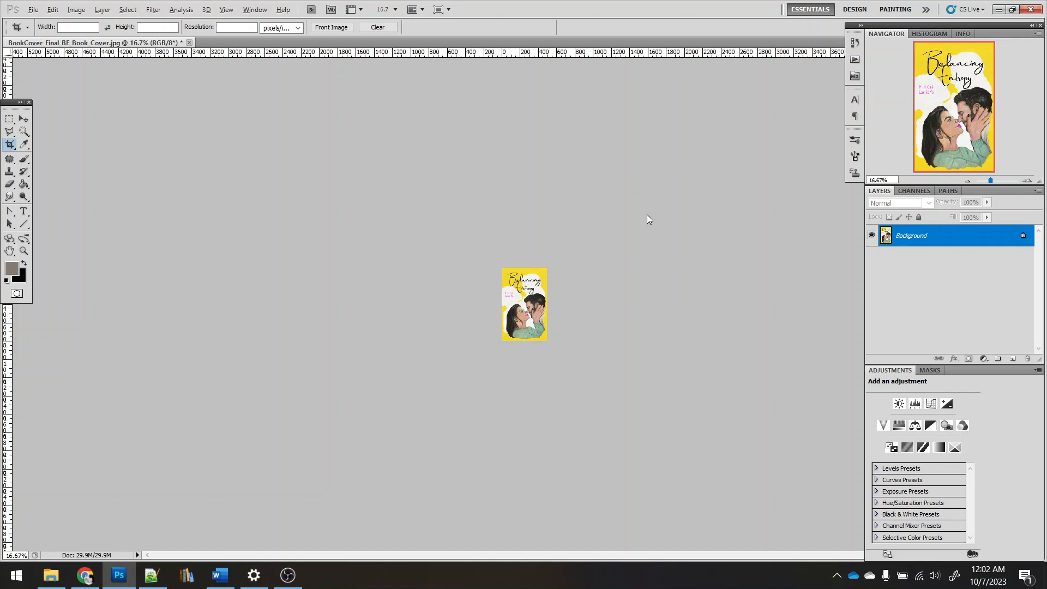
Step: Export the book cover for the web as a JPEG named BalancingEntropy_cover and close the original without saving
key("ctrl+alt+shift+s")
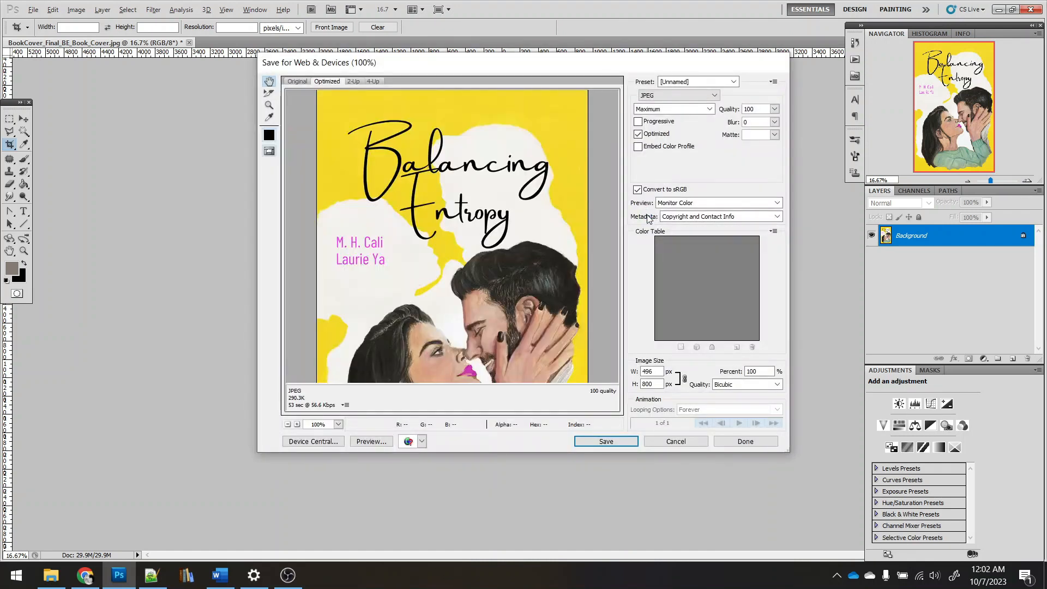
key("Return")
type("BalancingEntropy_cover")
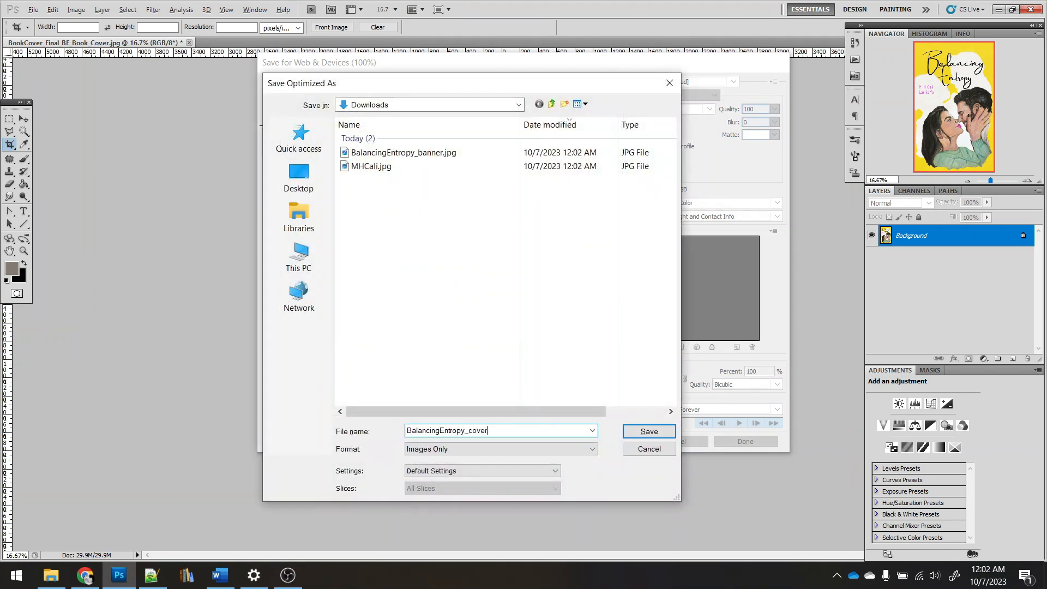
key("Return")
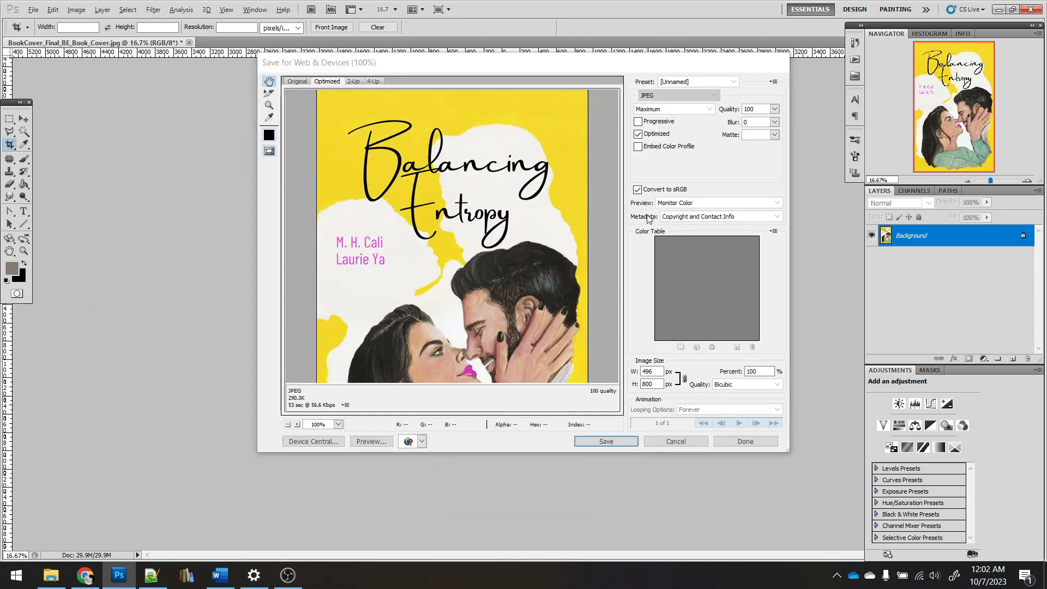
key("ctrl+w")
key("n")
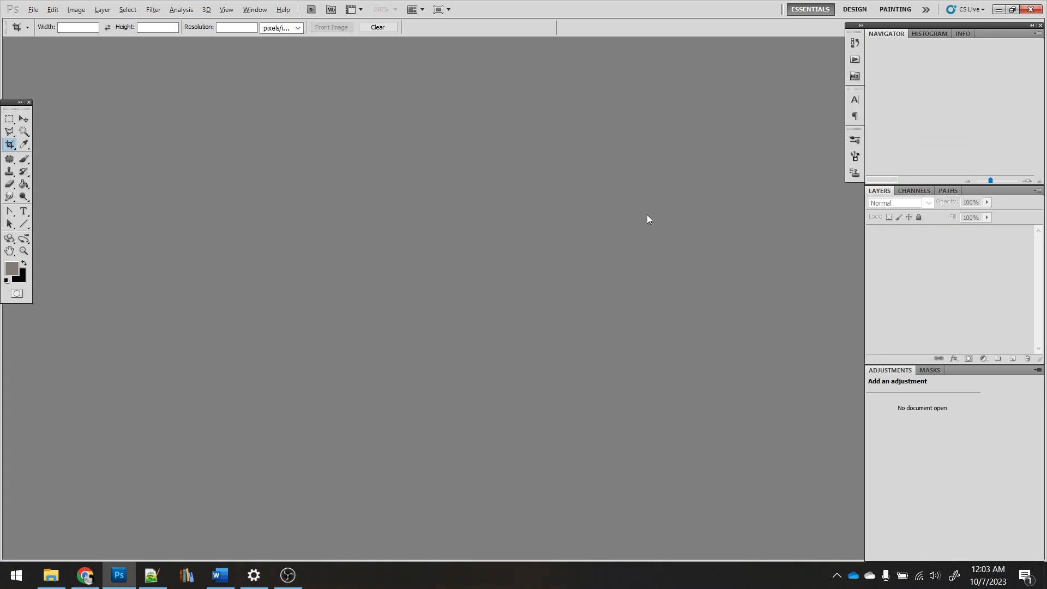
Step: Return to the WordPress draft in Chrome and insert a left-aligned image block below the "About the Book" heading
left_click(85, 574)
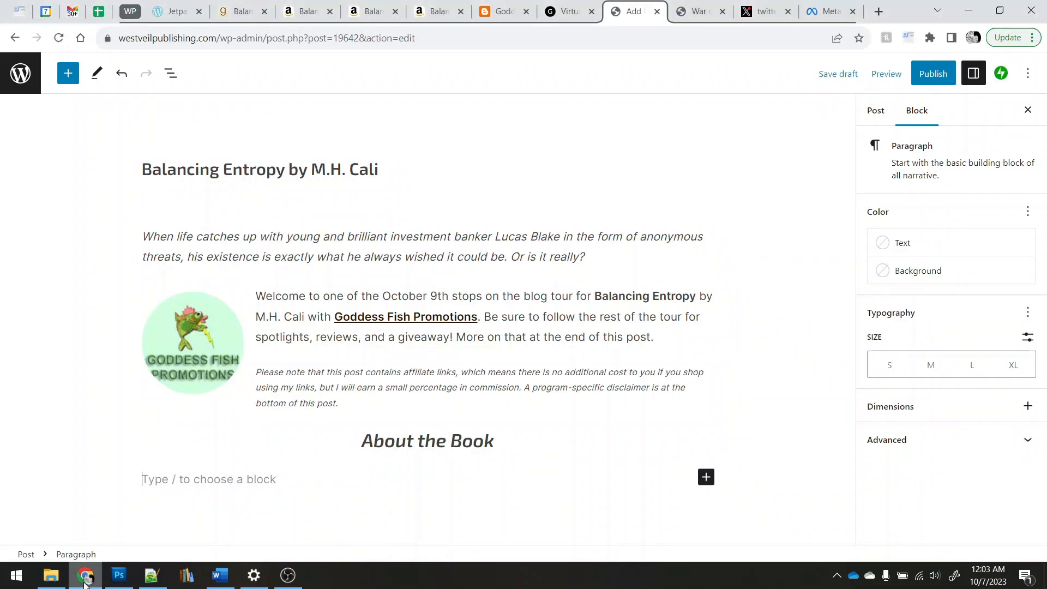
left_click(705, 477)
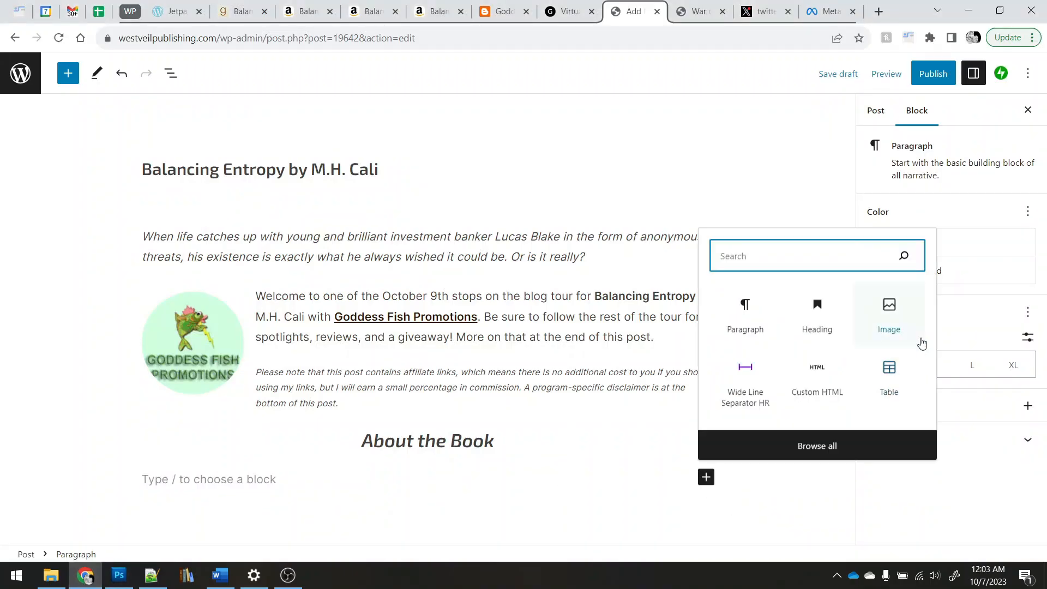
left_click(893, 311)
left_click(226, 347)
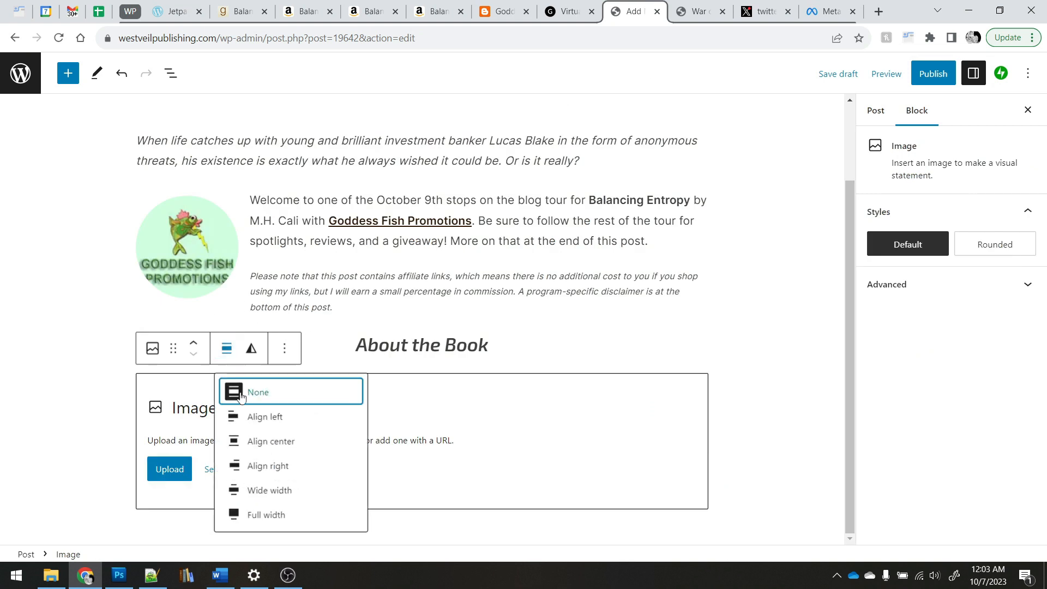
left_click(246, 419)
Step: Upload BalancingEntropy_banner.jpg, BalancingEntropy_cover.jpg and MHCali.jpg from Downloads to the media library through the new image block
left_click(243, 506)
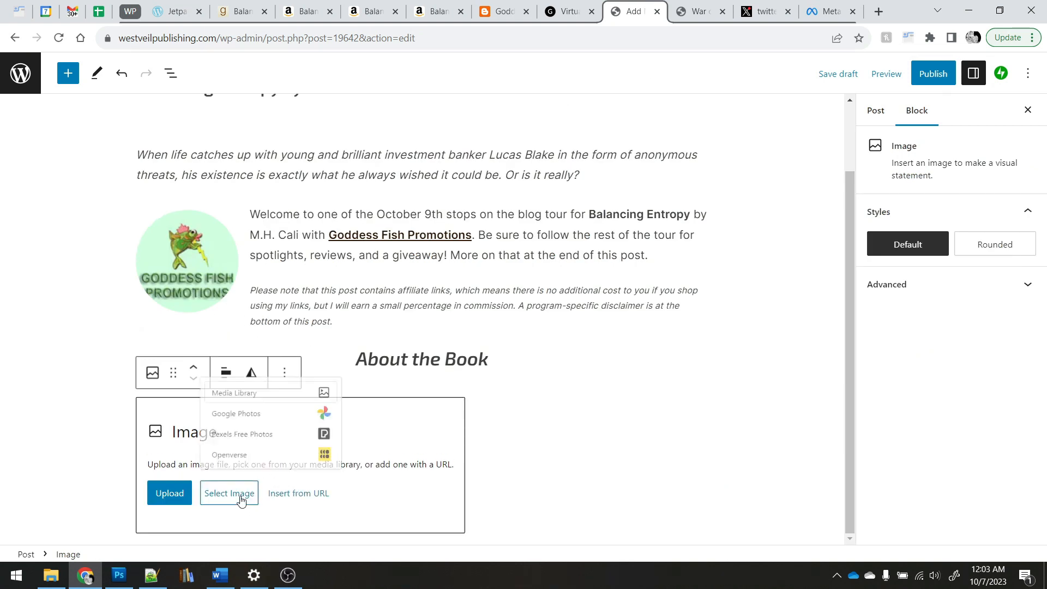
left_click(255, 385)
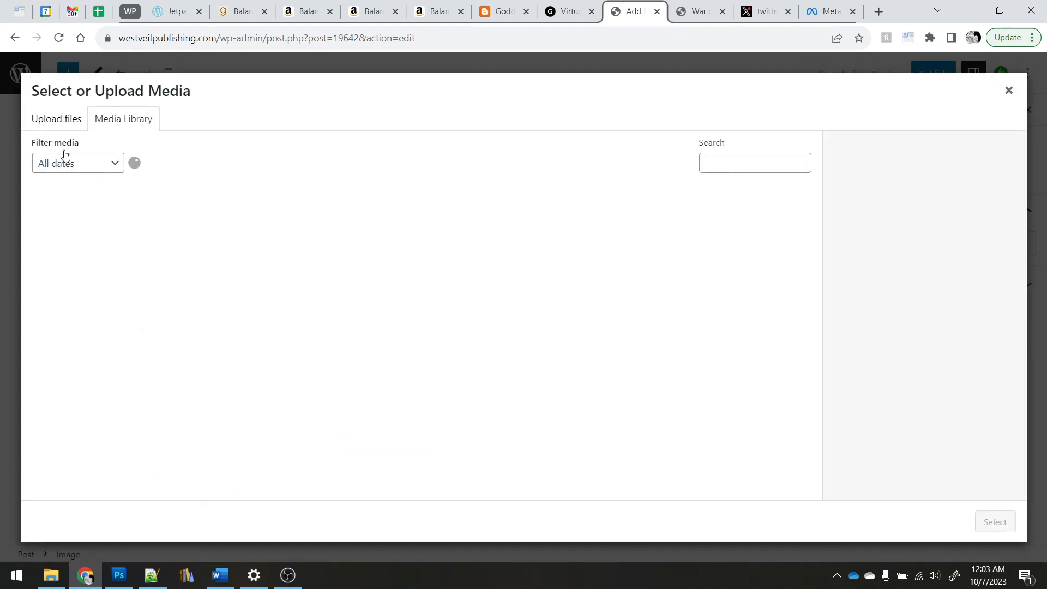
left_click(54, 118)
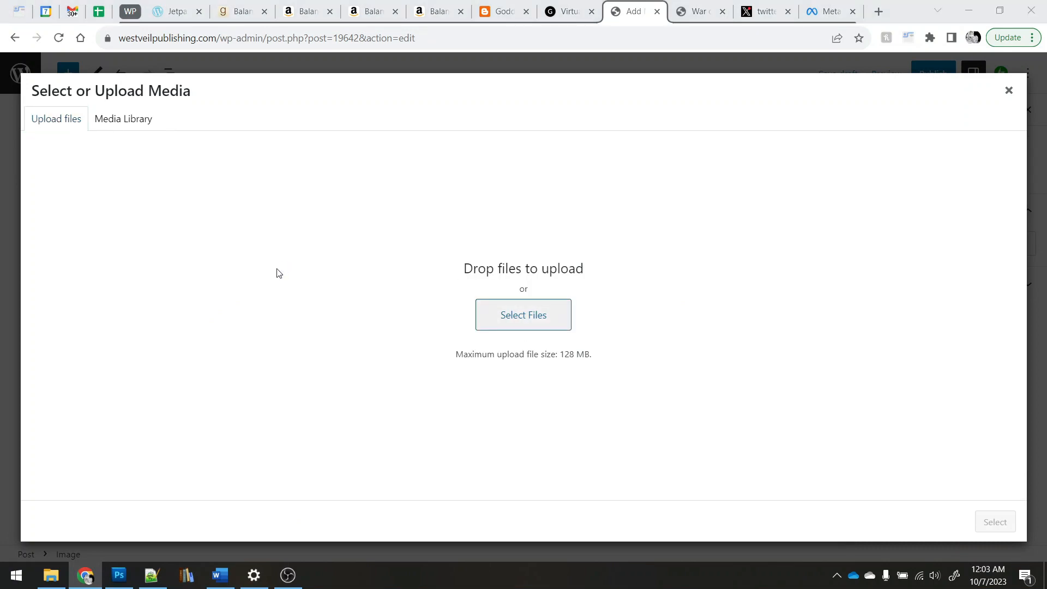
left_click(521, 144)
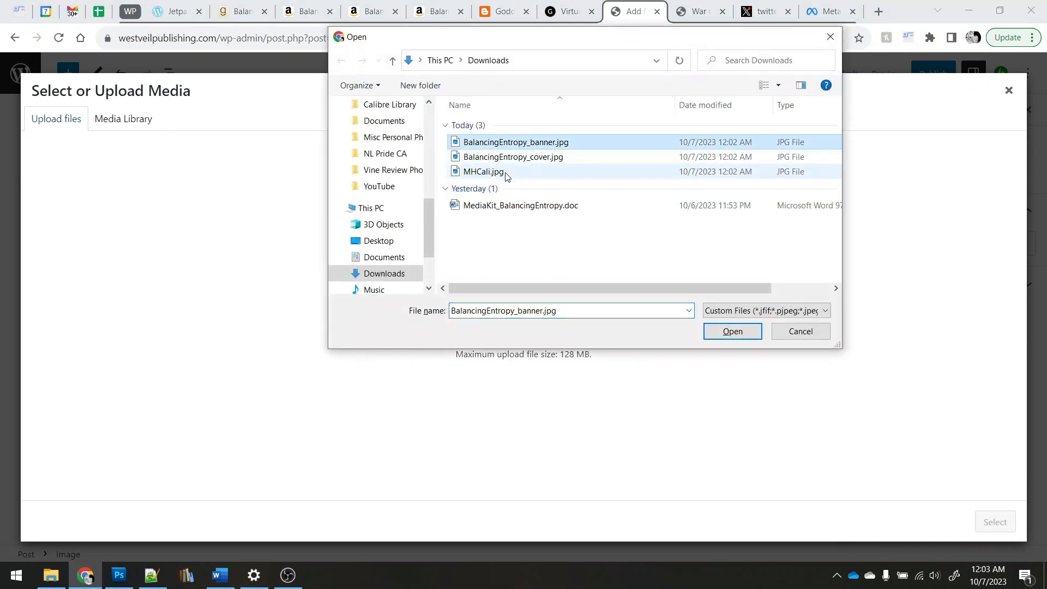
left_click(507, 173, "shift")
key("Return")
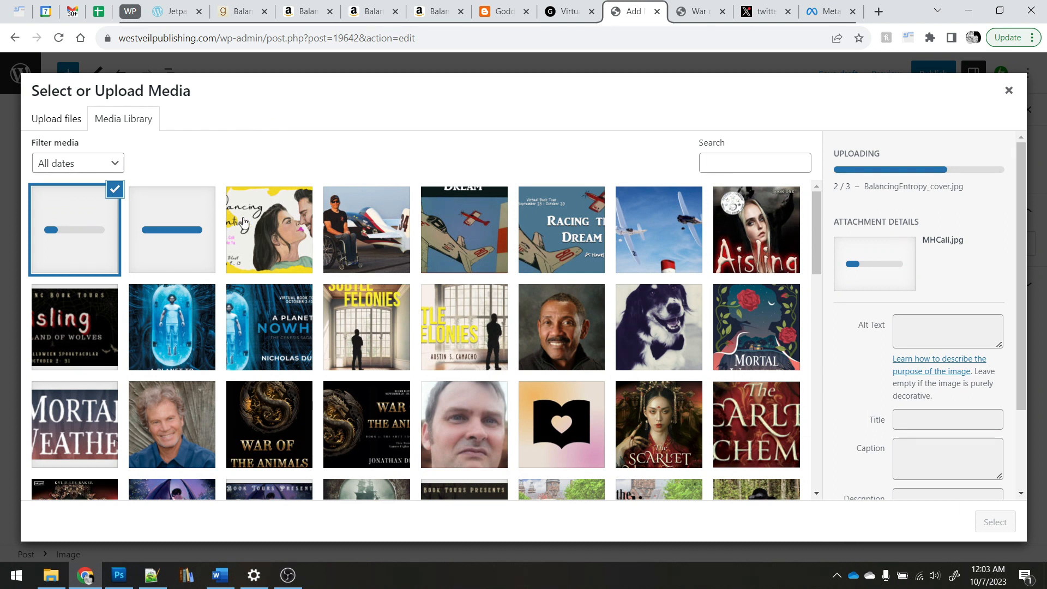
Step: Insert BalancingEntropy_cover.jpg into the image block below the "About the Book" heading and set its image size to Medium
left_click(162, 249)
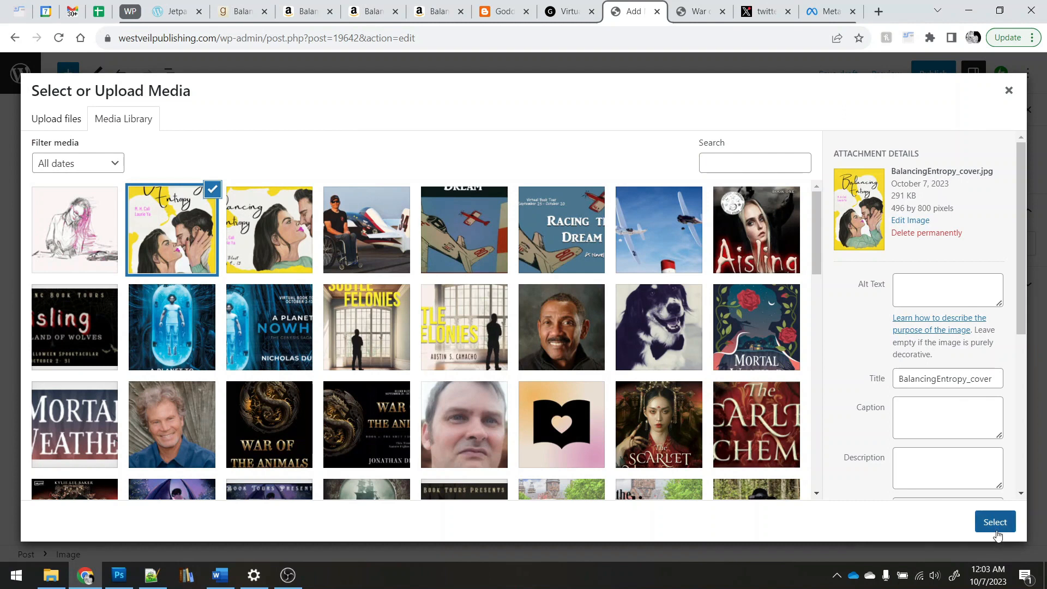
left_click(994, 522)
scroll(938, 436, "down", 2)
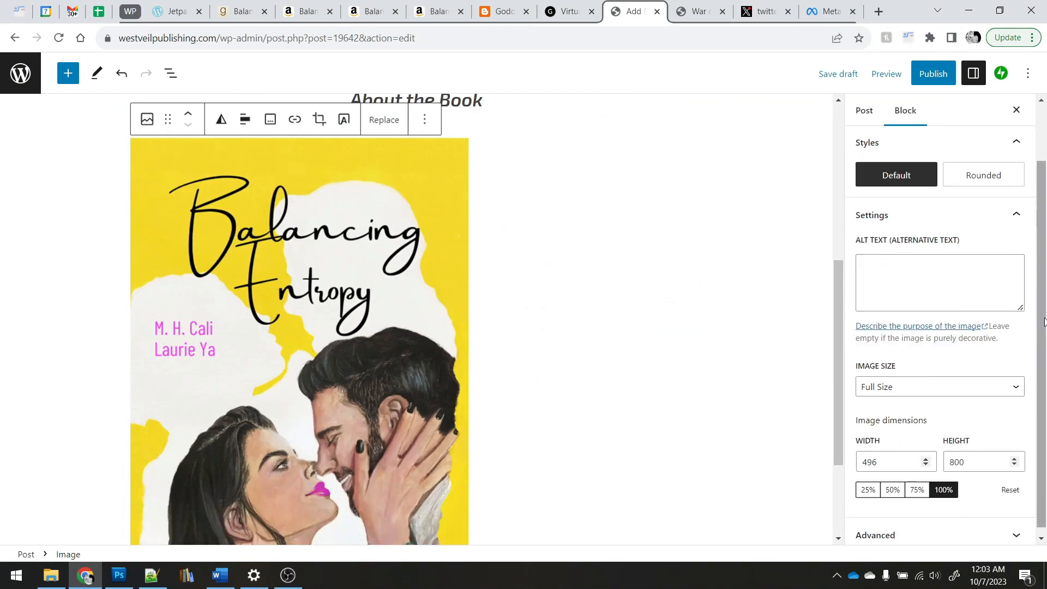
left_click(941, 380)
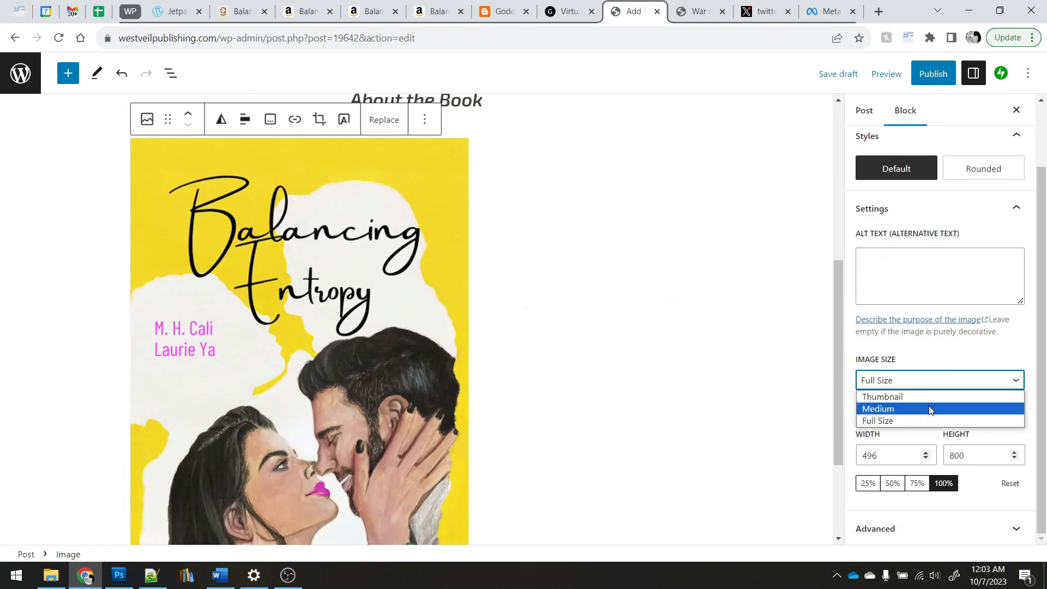
left_click(931, 408)
left_click(980, 416)
Step: Move the book title, series and author lines from the Notepad++ notes into a new WordPress paragraph beside the cover
left_click(170, 405)
key("Return")
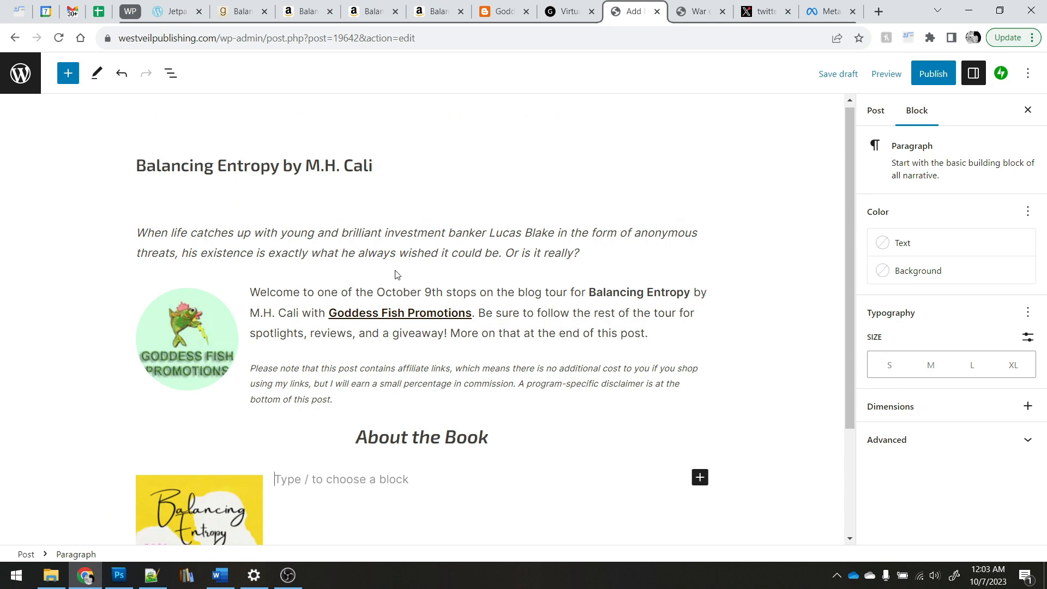
scroll(371, 313, "down", 3)
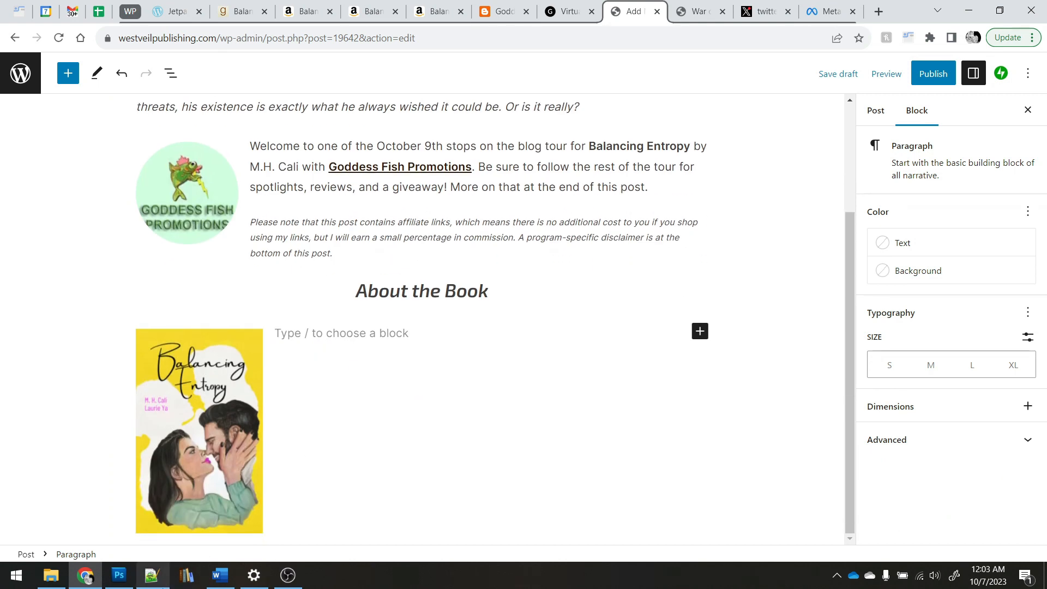
left_click(151, 575)
left_click_drag(241, 304, 117, 286)
key("ctrl+x")
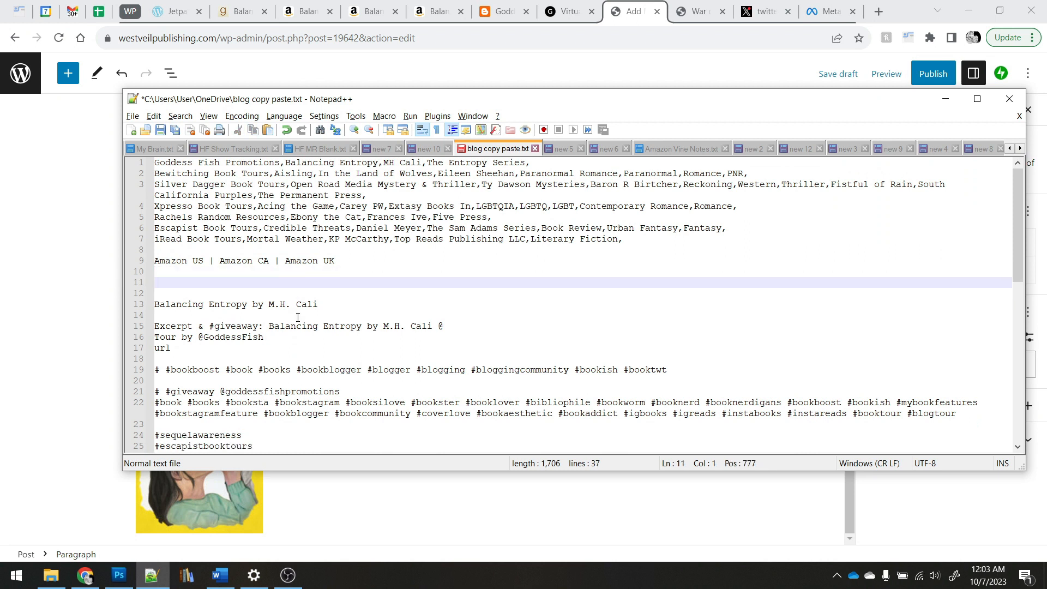
key("BackSpace")
key("BackSpace")
left_click(306, 471)
key("ctrl+v")
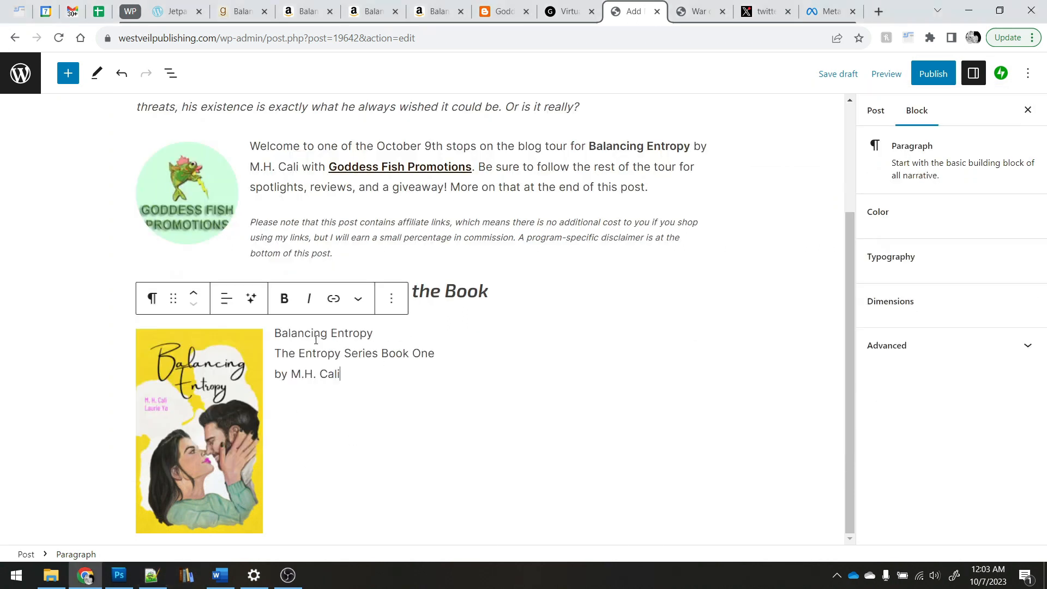
Step: Make the title line "Balancing Entropy" bold and the line "The Entropy Series Book One" italic
triple_click(334, 341)
key("ctrl+b")
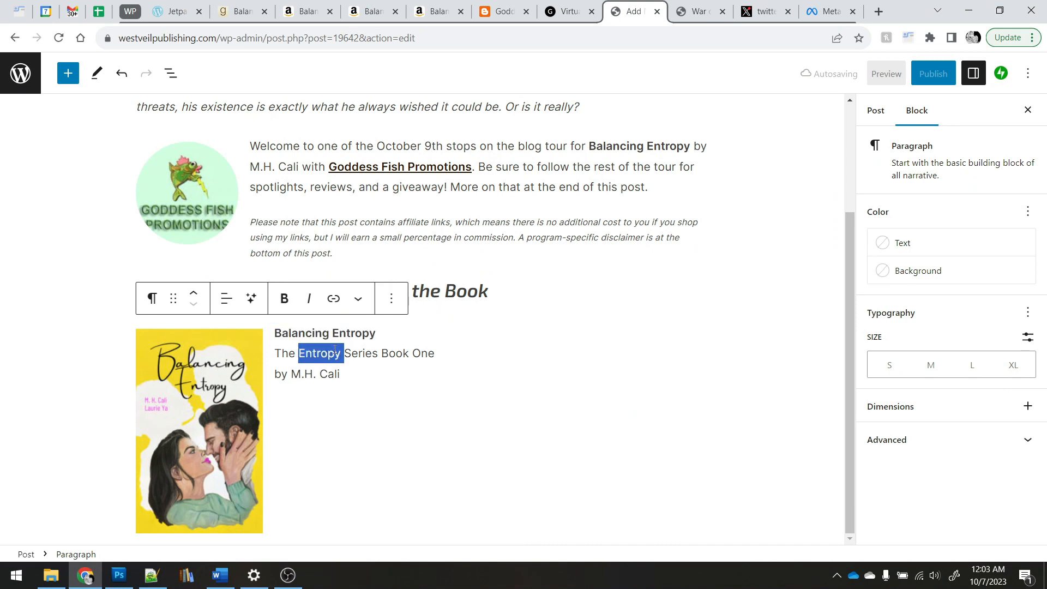
triple_click(334, 351)
key("ctrl+i")
Step: Look up the publication date on the book's Amazon page and add the paragraph "Published 21 August 2023" below the author line
key("Down")
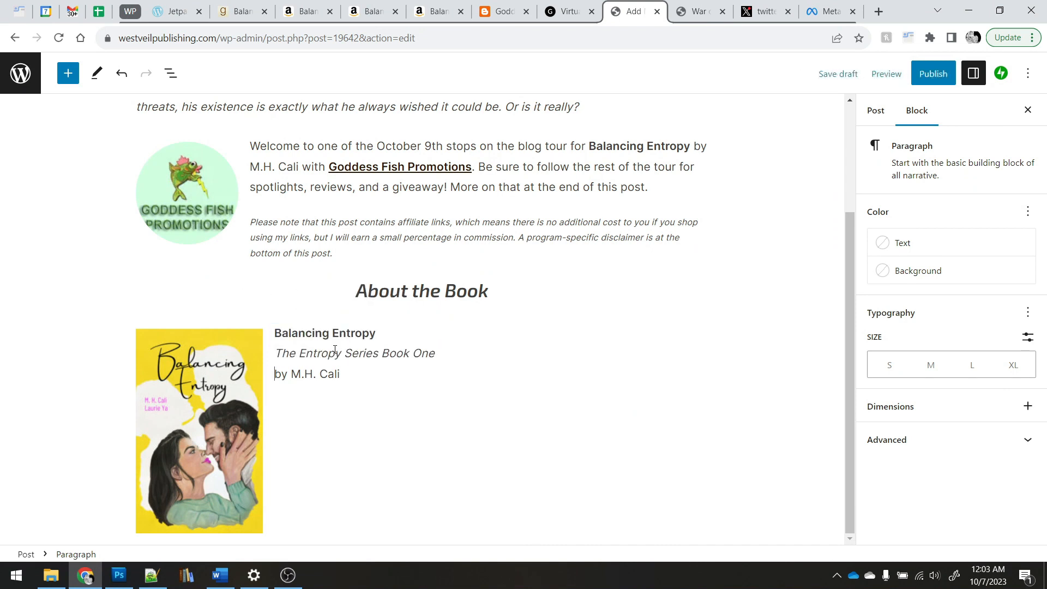
key("Return")
type("Published")
left_click(298, 8)
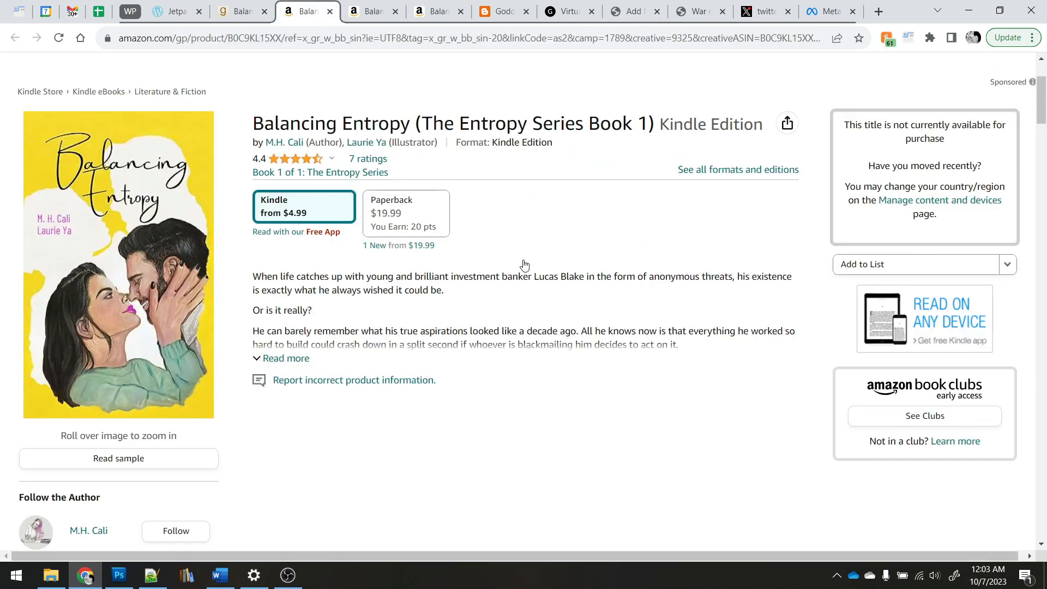
scroll(604, 218, "down", 7)
scroll(603, 218, "down", 5)
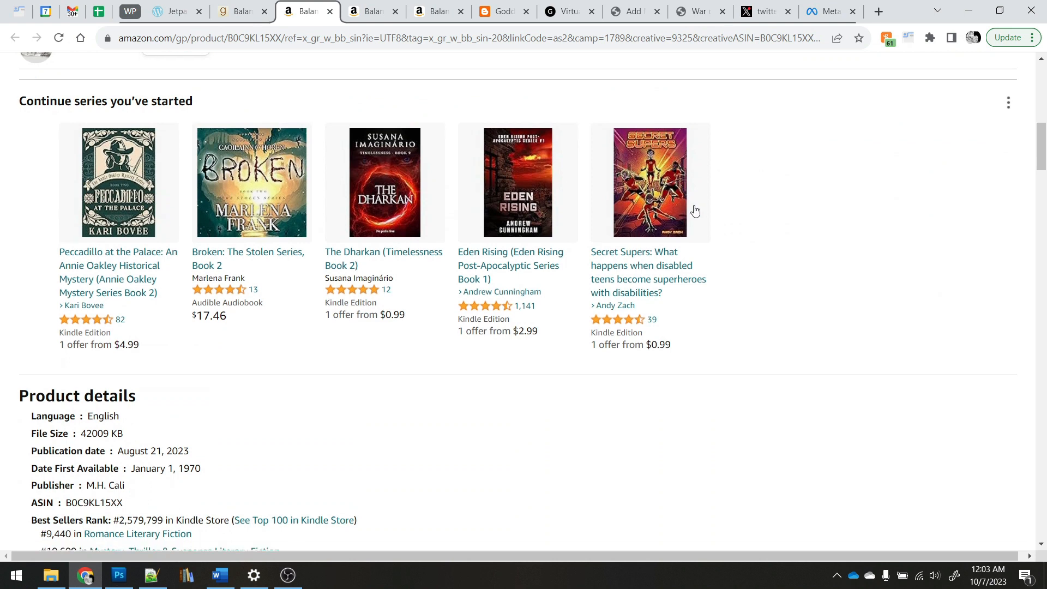
double_click(155, 256)
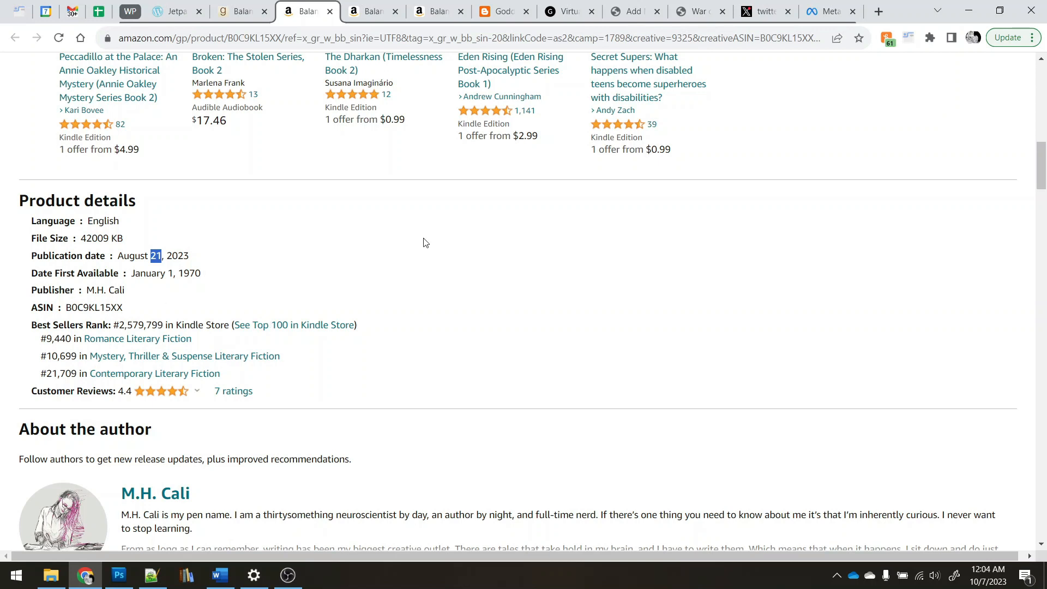
left_click(633, 11)
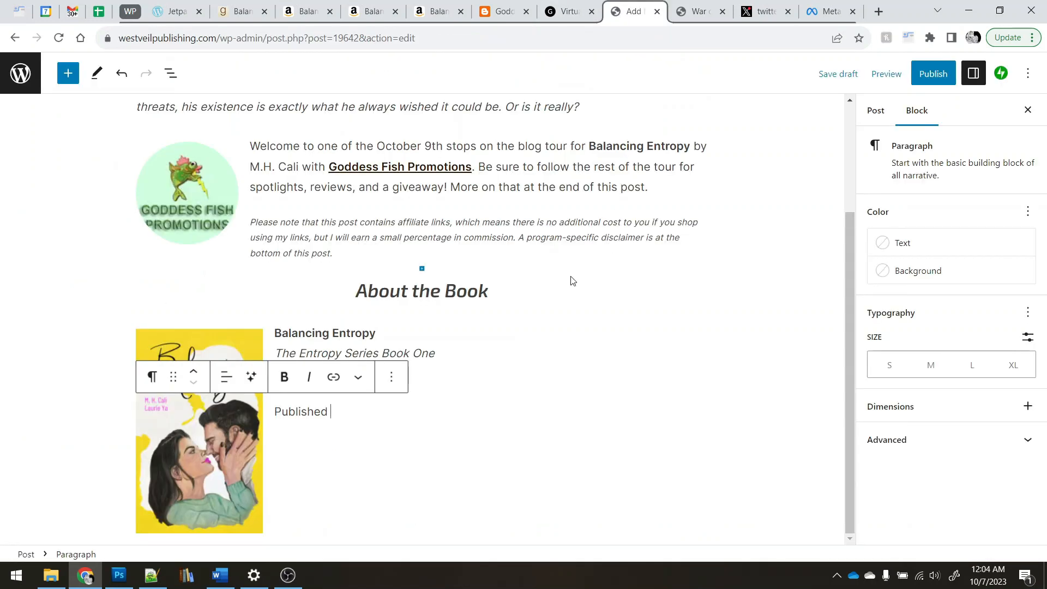
type("21 August 2023")
Step: Add a paragraph reading "Genre: Romantic Suspense", with the genre copied from the Word media kit, and start a "Page Count:" line under it
key("Return")
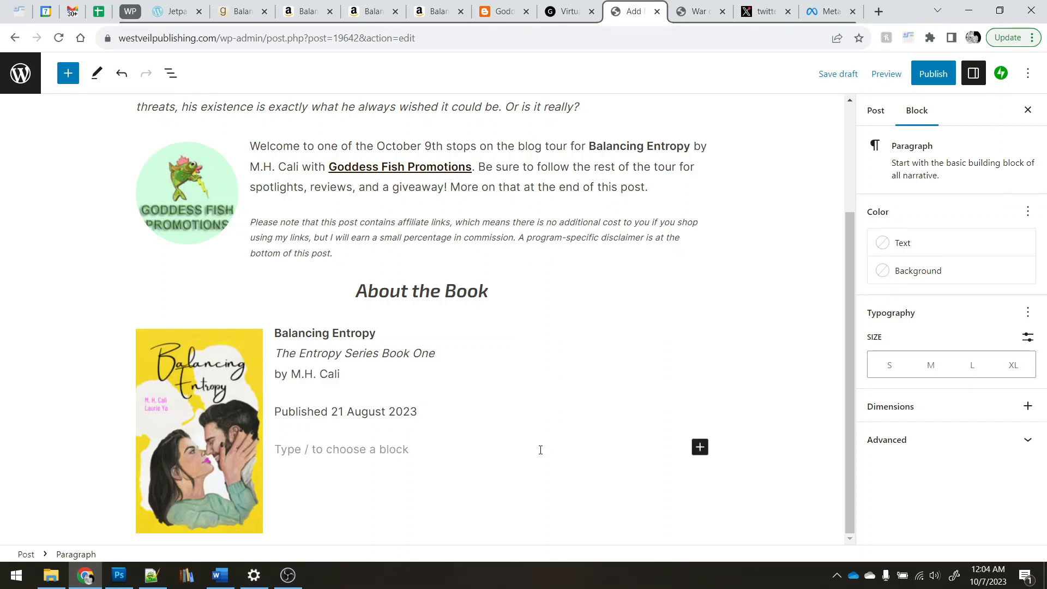
type("Genre:")
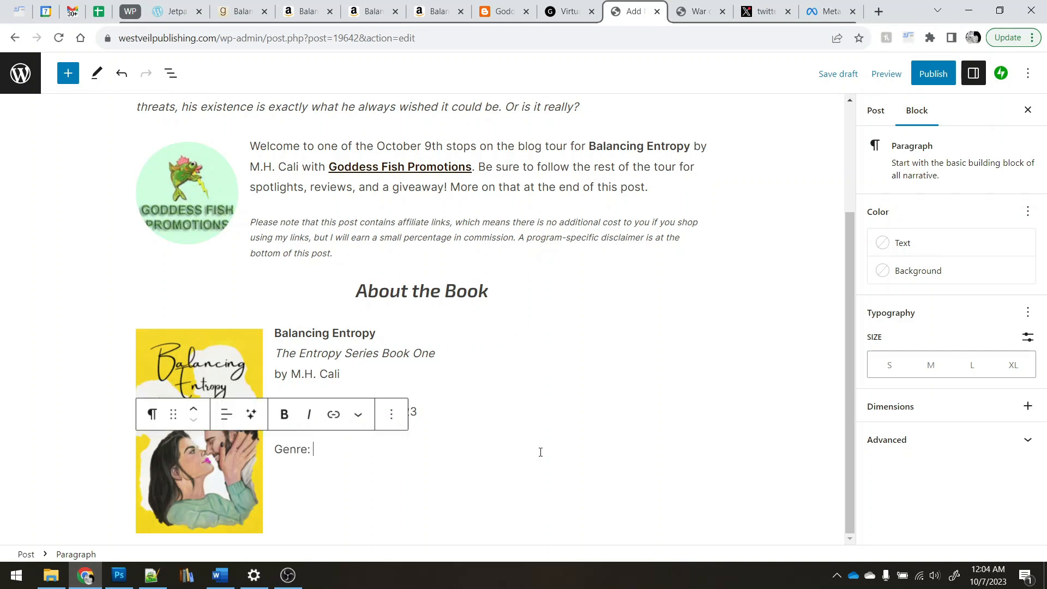
left_click(220, 575)
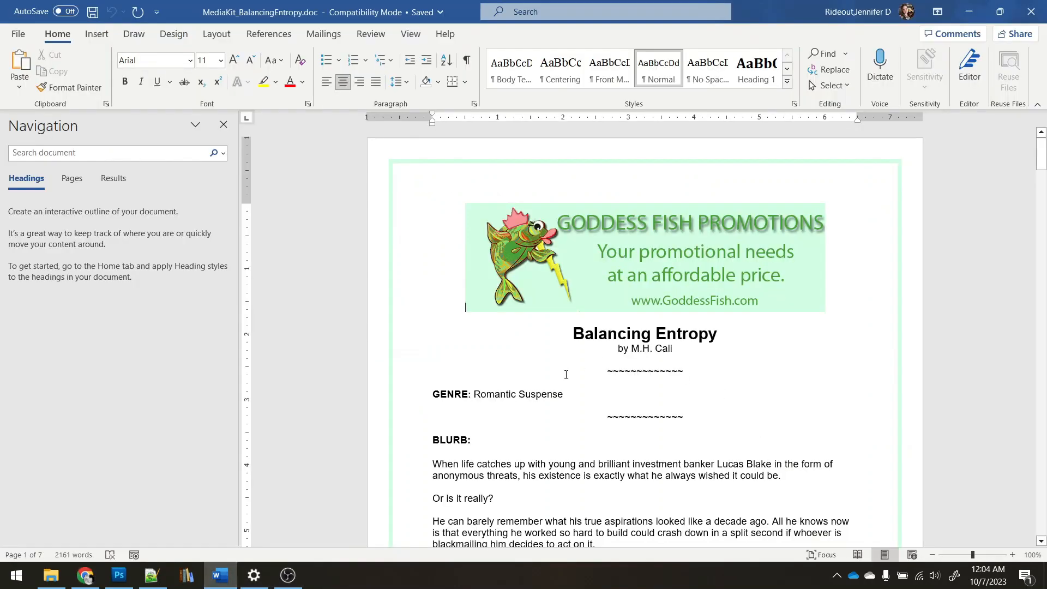
left_click_drag(568, 396, 536, 399)
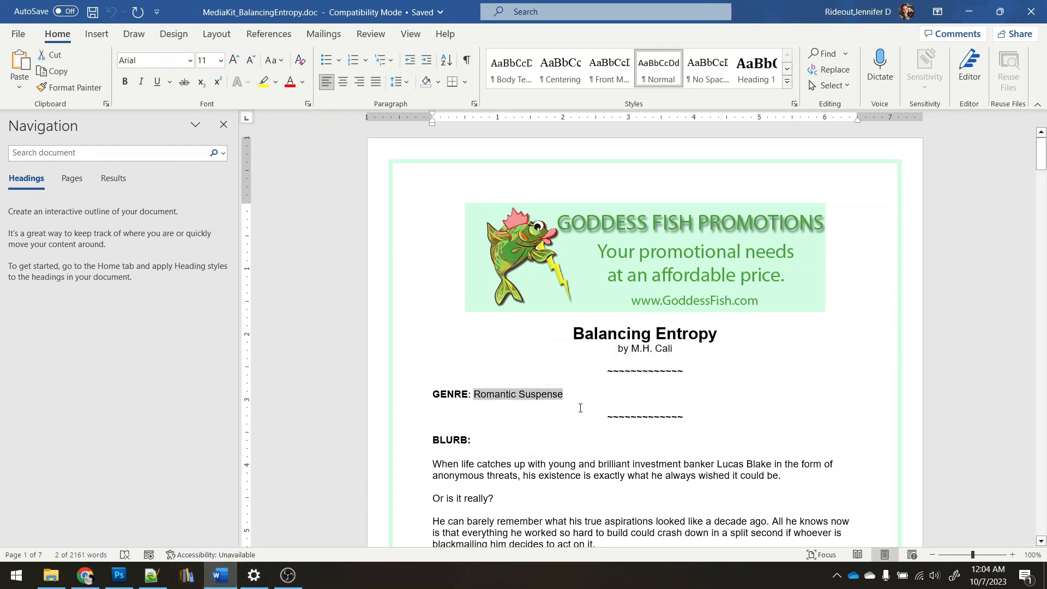
key("super+2")
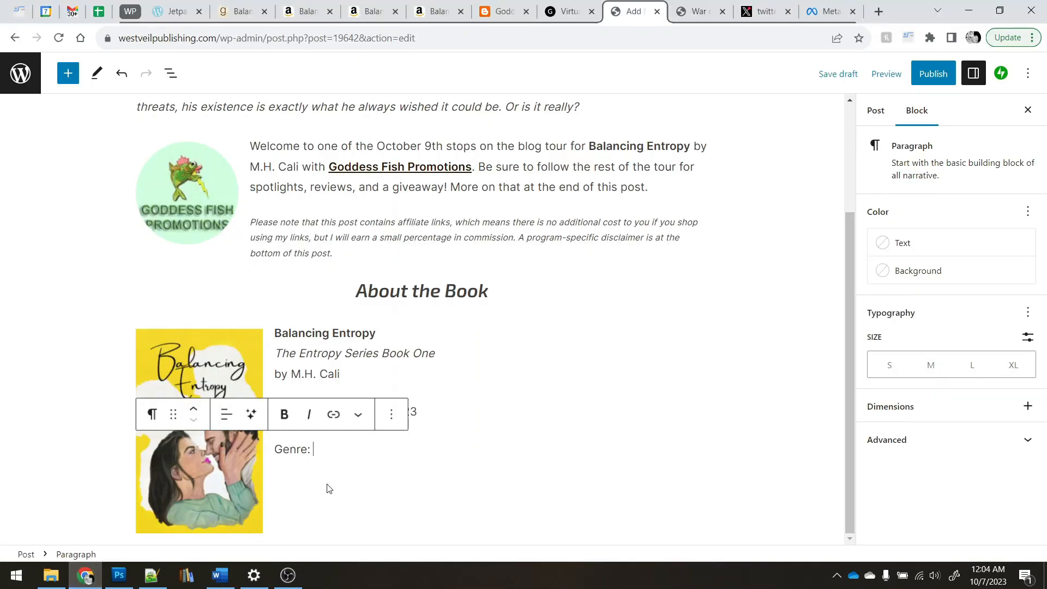
key("ctrl+v")
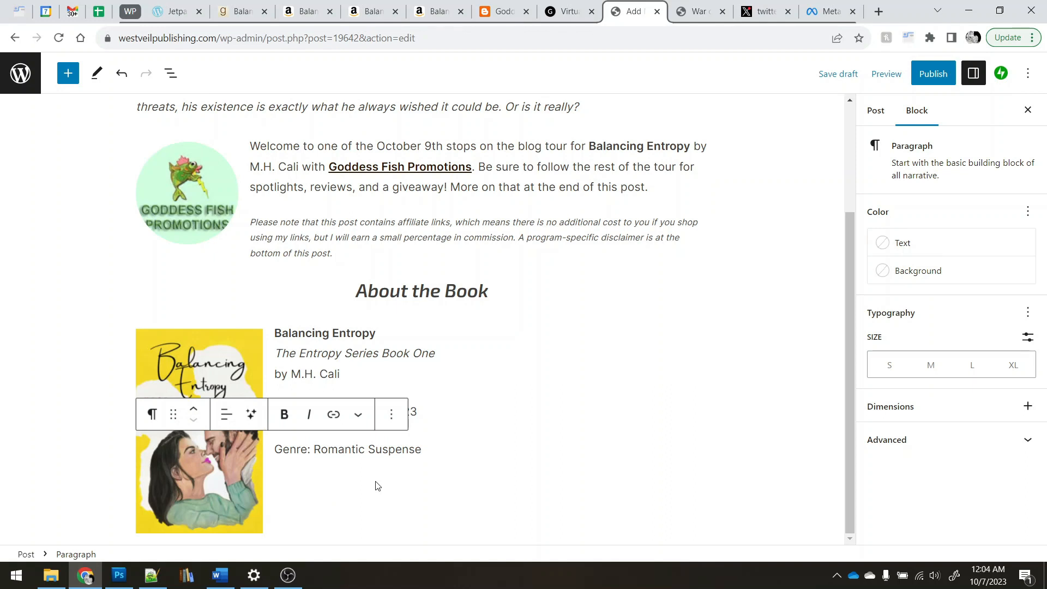
type("Page Count:")
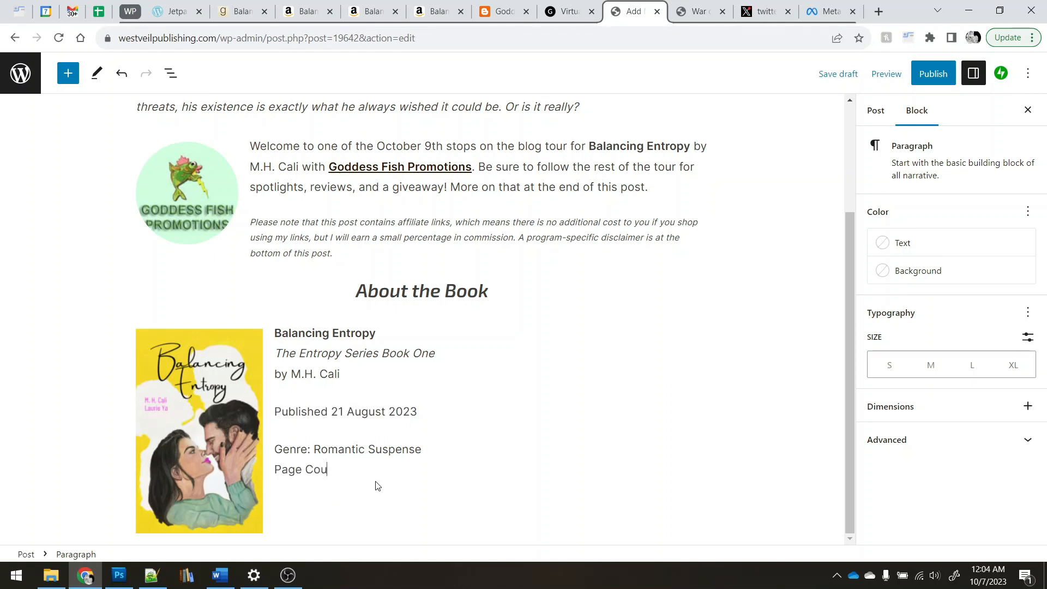
Step: Append the tags "Romantic Suspense,Romance,Suspense," to the Goddess Fish Promotions line in the Notepad++ notes
left_click(152, 575)
left_click(568, 158)
key("ctrl+v")
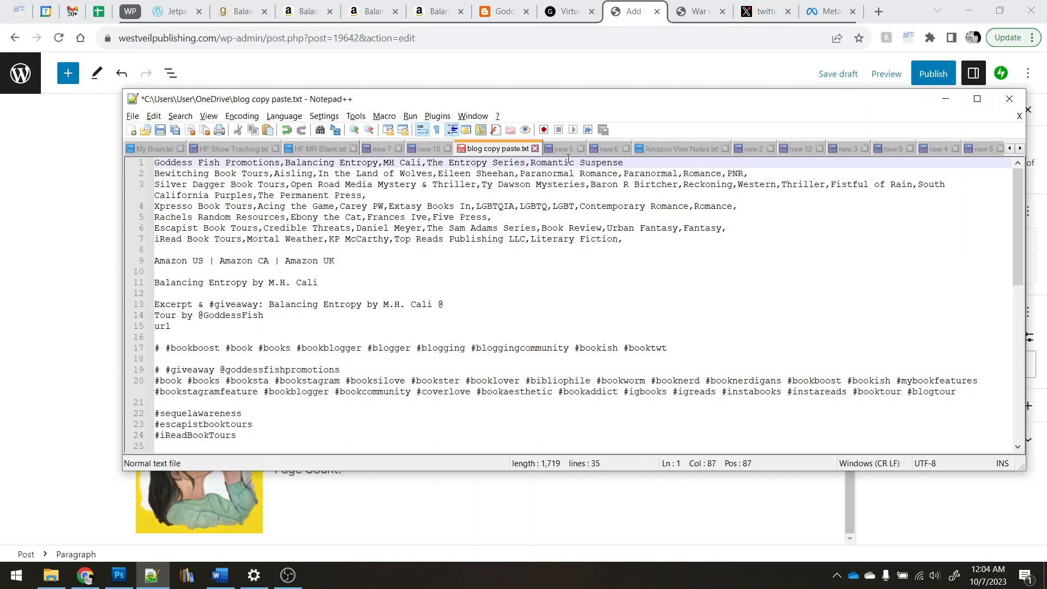
type(",Romance,Susp")
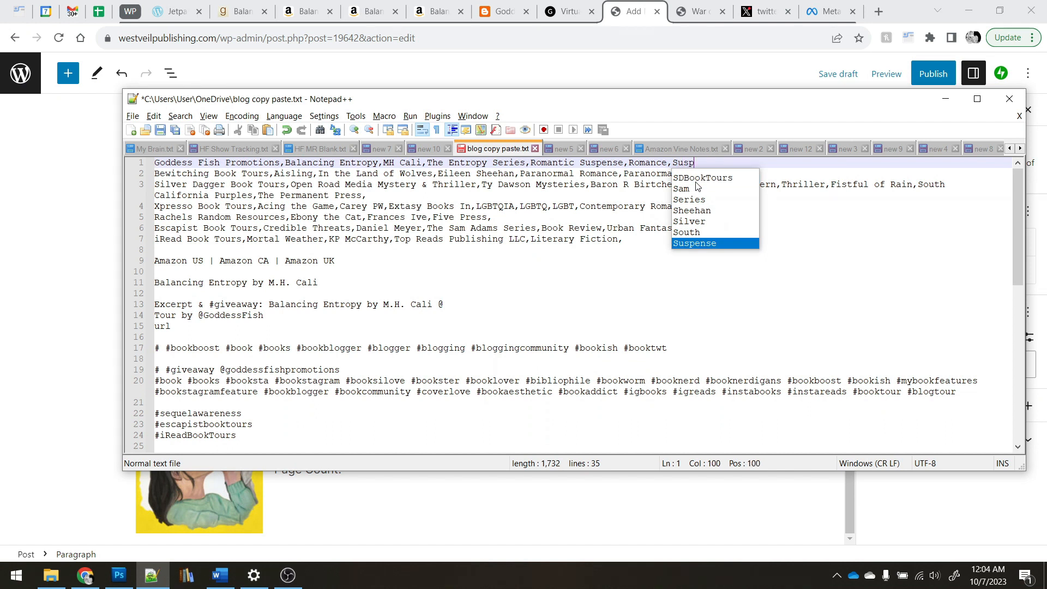
key("Return")
type(",")
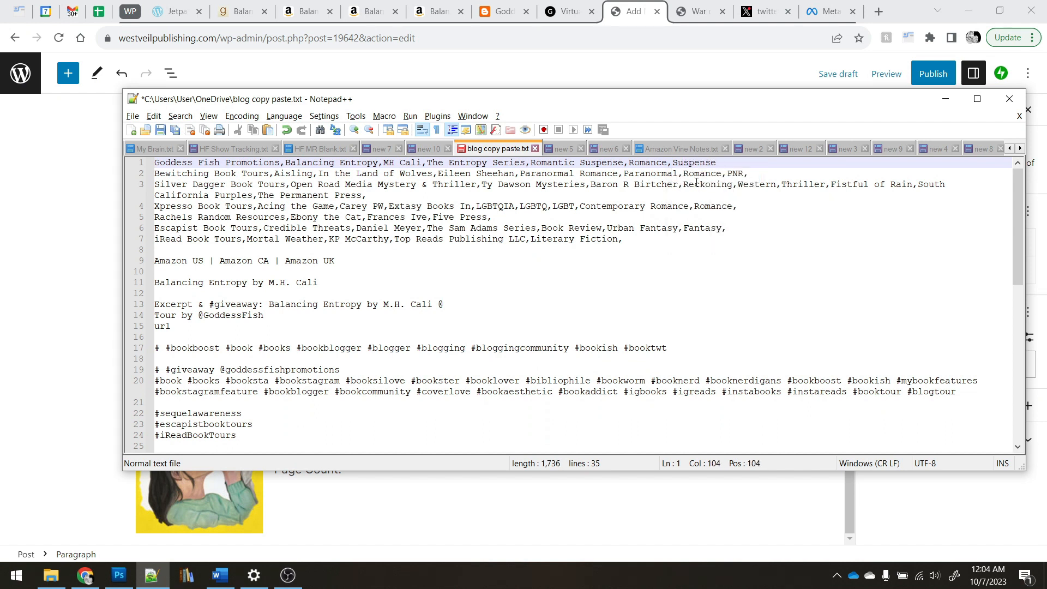
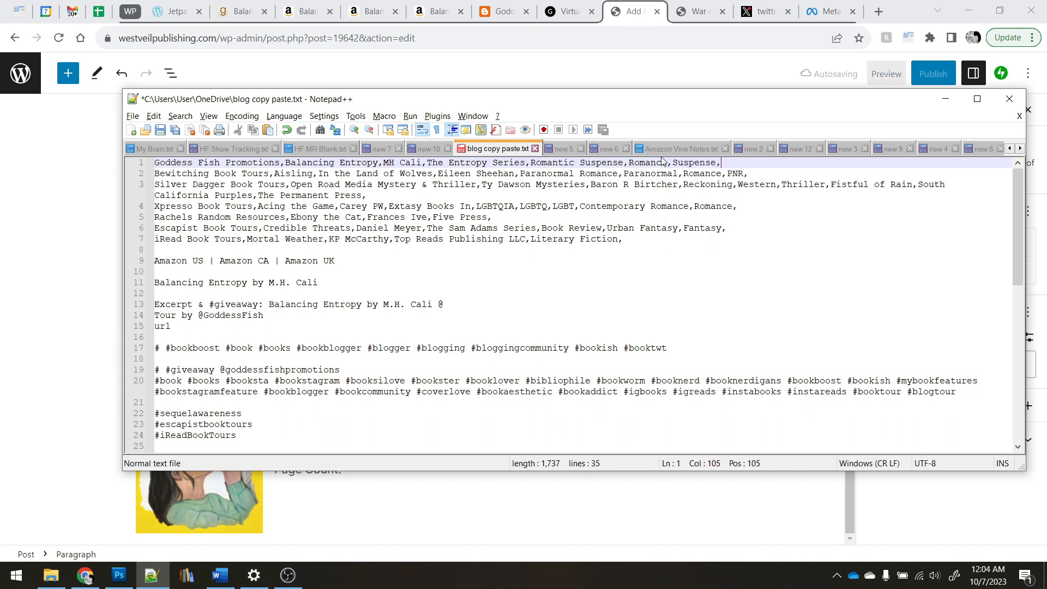
Step: Put "#romance #suspense" at the start of both hashtag lists in the notes, and return to the WordPress draft
left_click(160, 348)
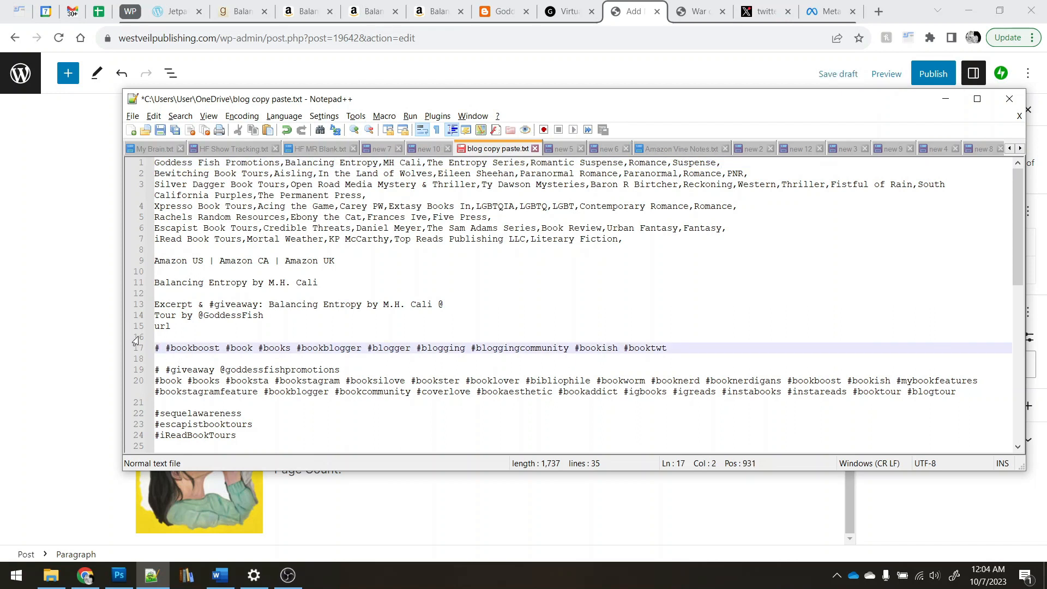
type("romance #suspense")
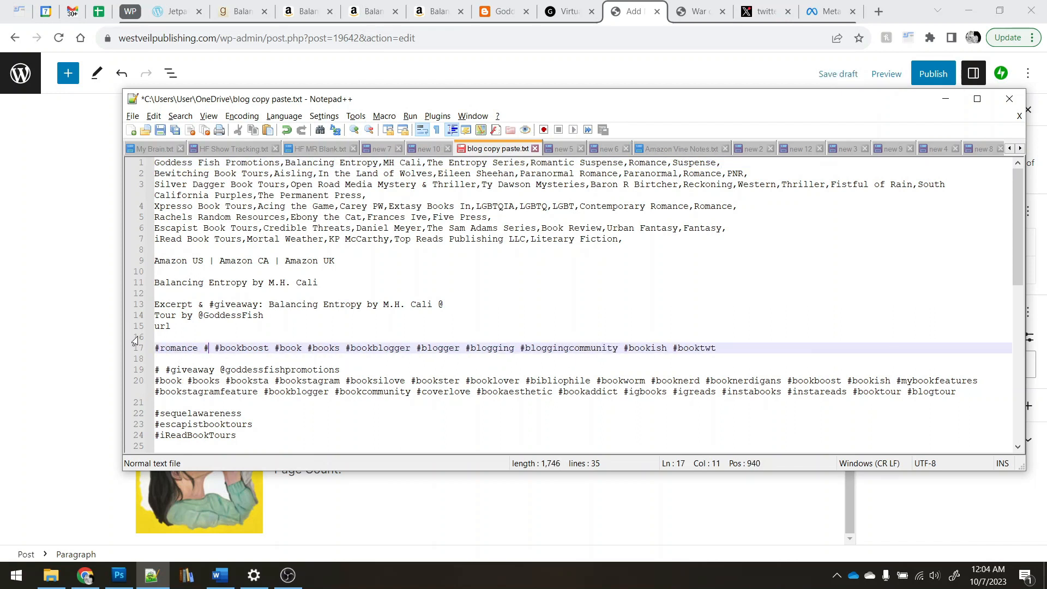
left_click(163, 348, "shift")
key("ctrl+c")
left_click(161, 370)
key("ctrl+v")
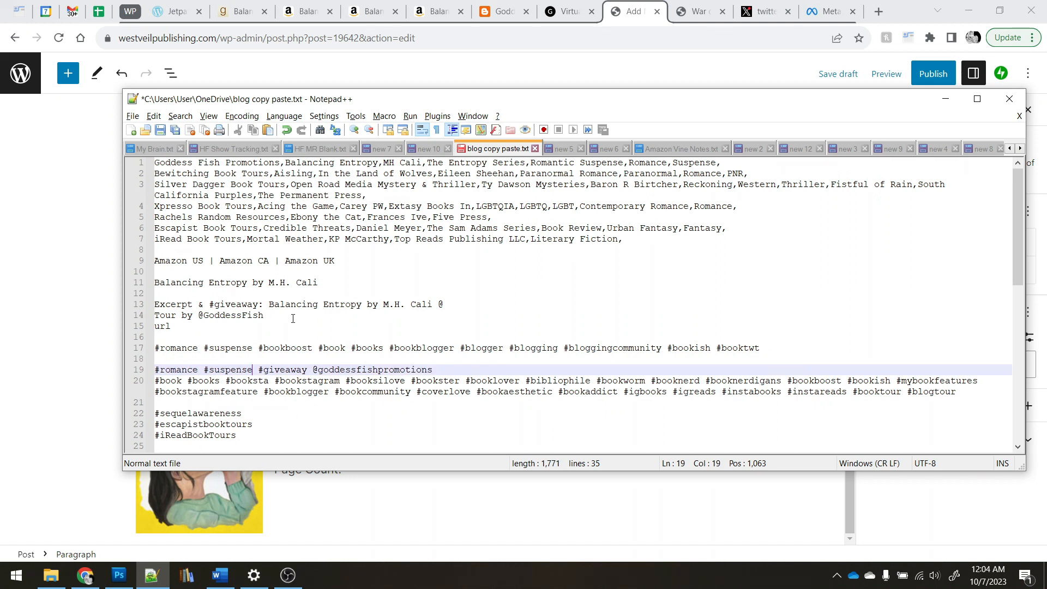
left_click(293, 318)
left_click(44, 352)
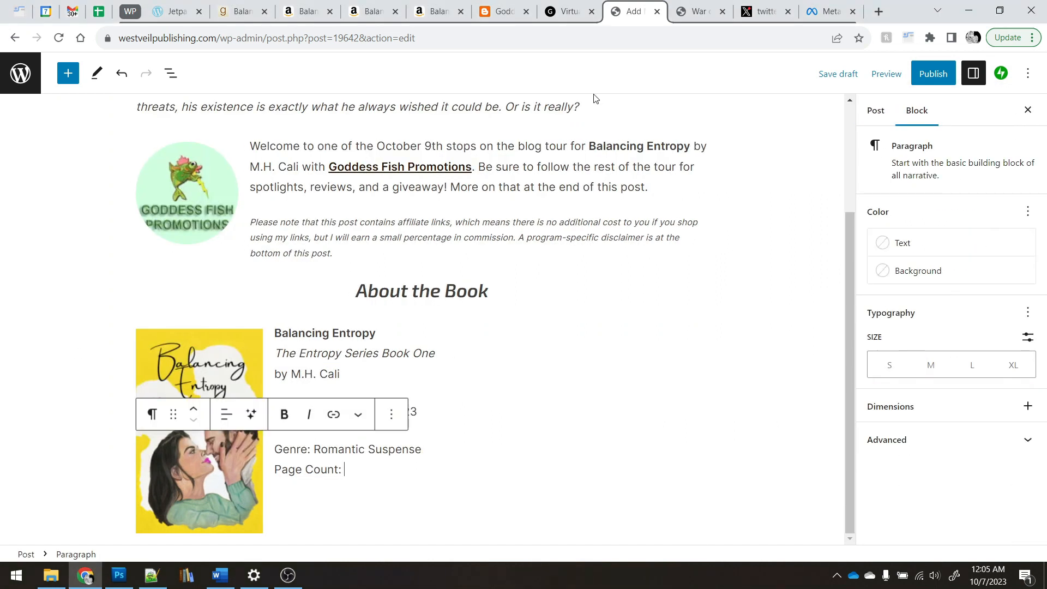
Step: Look for the book's page count in the product details of the paperback edition on Amazon
left_click(303, 12)
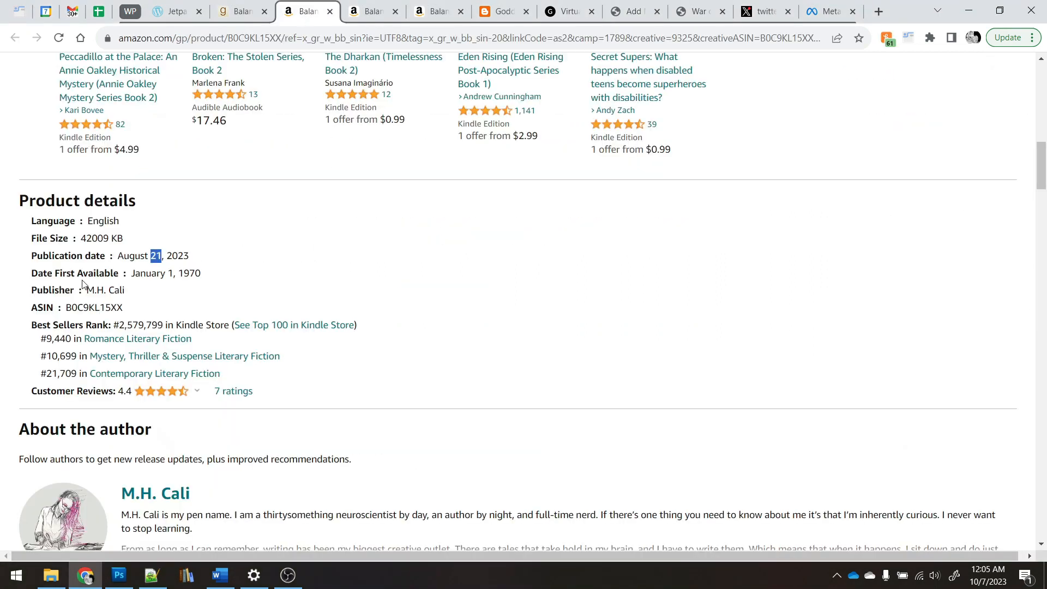
left_click(154, 213)
scroll(456, 224, "up", 15)
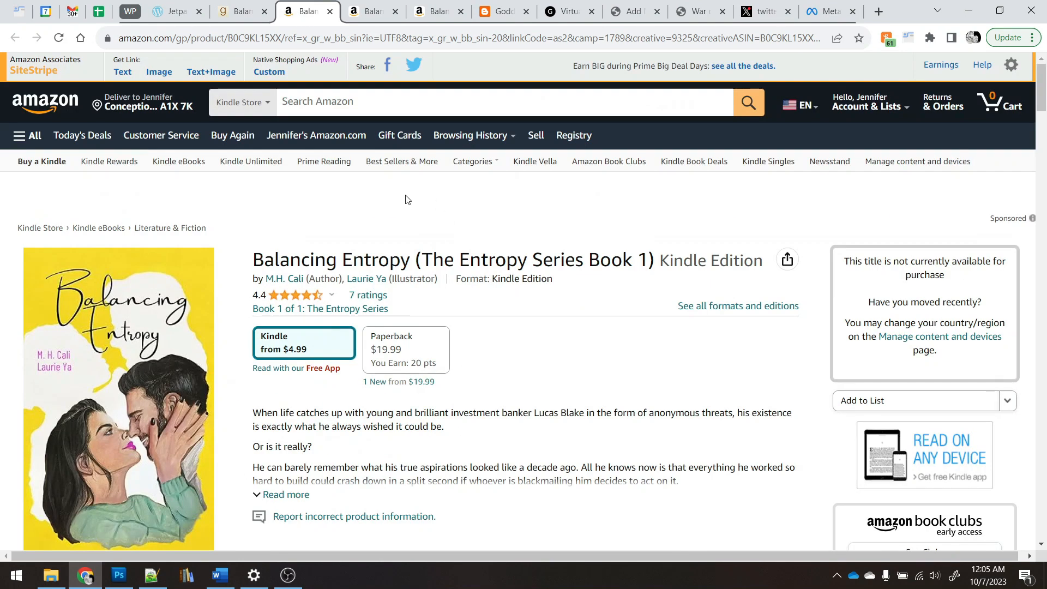
scroll(405, 199, "down", 2)
left_click(420, 218)
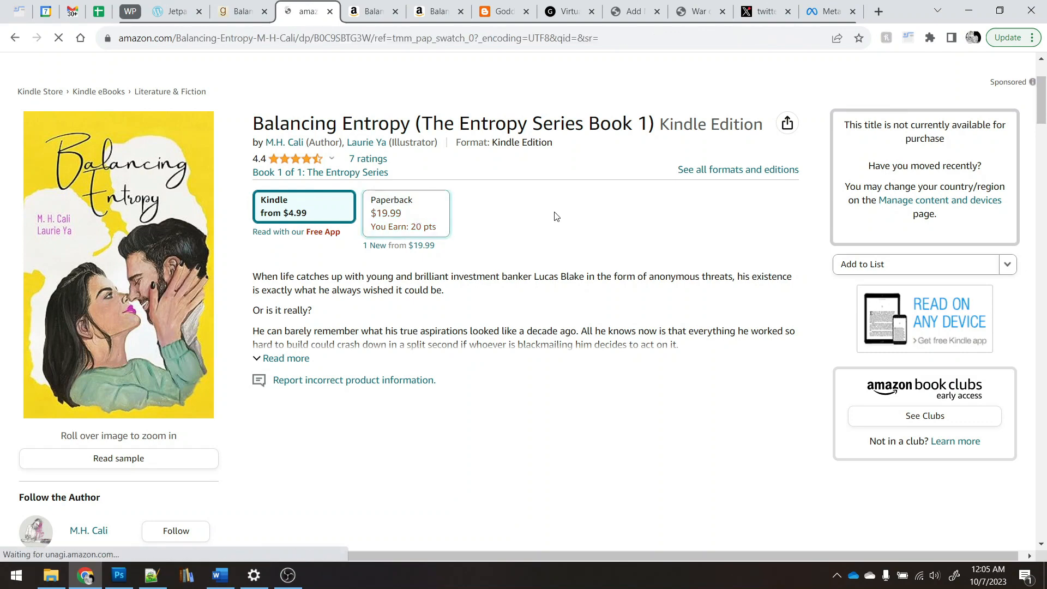
scroll(555, 217, "down", 4)
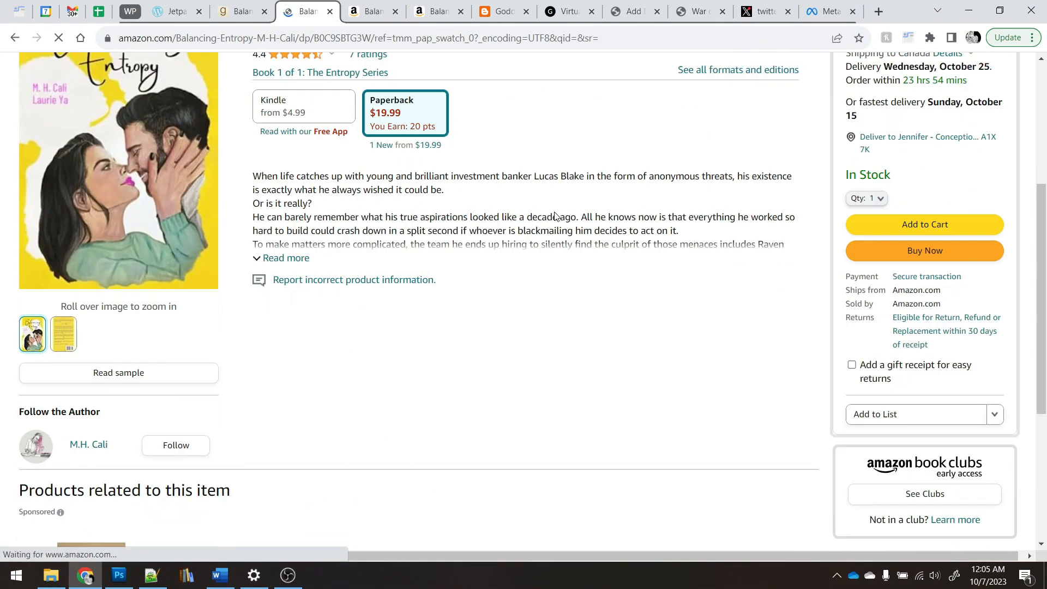
scroll(555, 216, "down", 15)
scroll(553, 217, "up", 5)
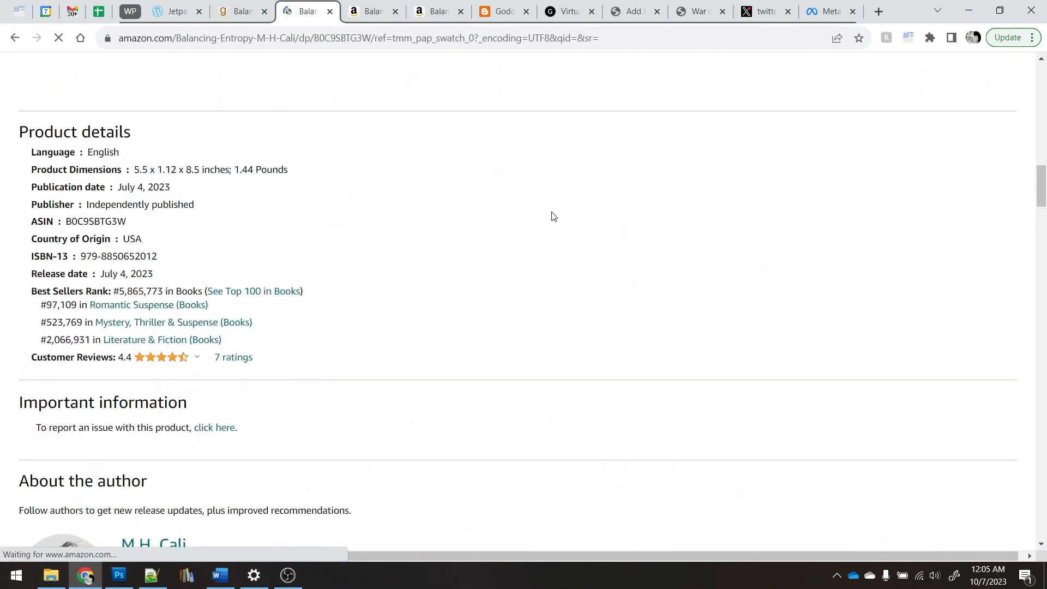
scroll(545, 218, "up", 1)
scroll(240, 338, "up", 1)
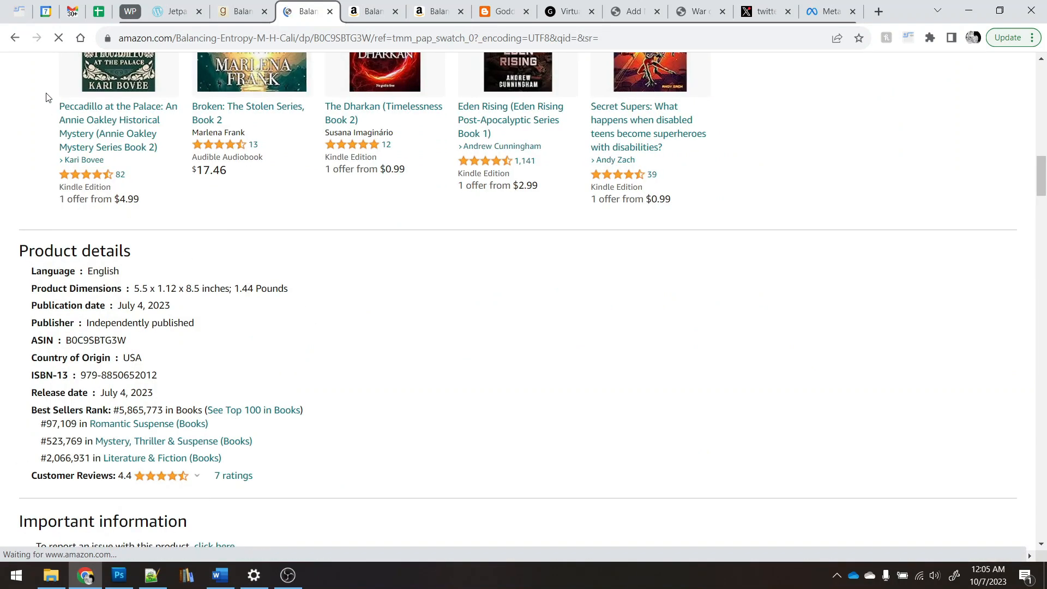
left_click(13, 37)
Step: Look up the page count on the book's Goodreads page, copy the page address, and complete the draft's "Page Count:" line with 446
left_click(239, 7)
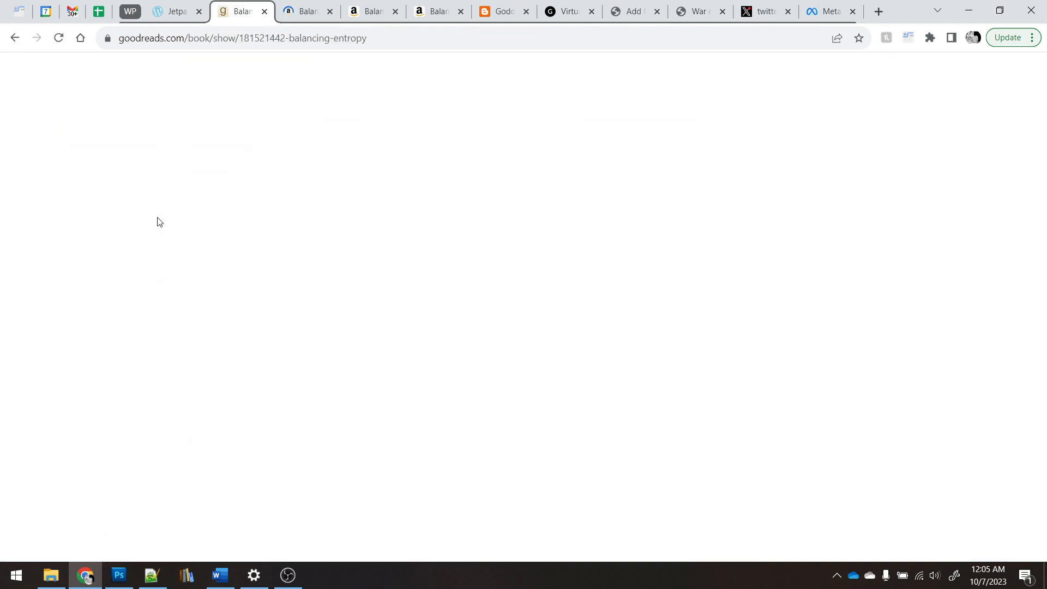
scroll(463, 327, "down", 2)
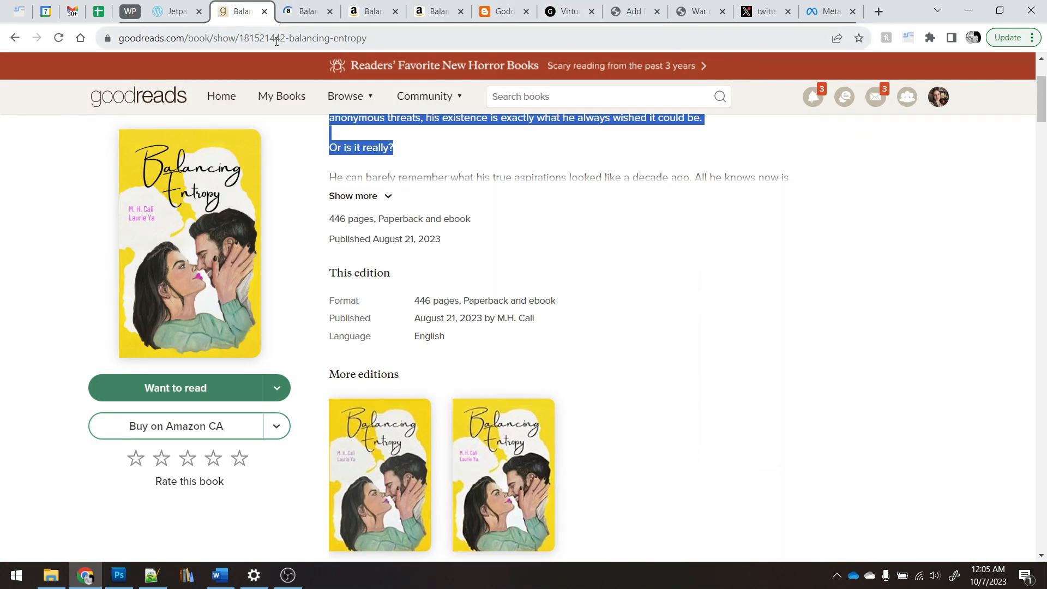
left_click(293, 37)
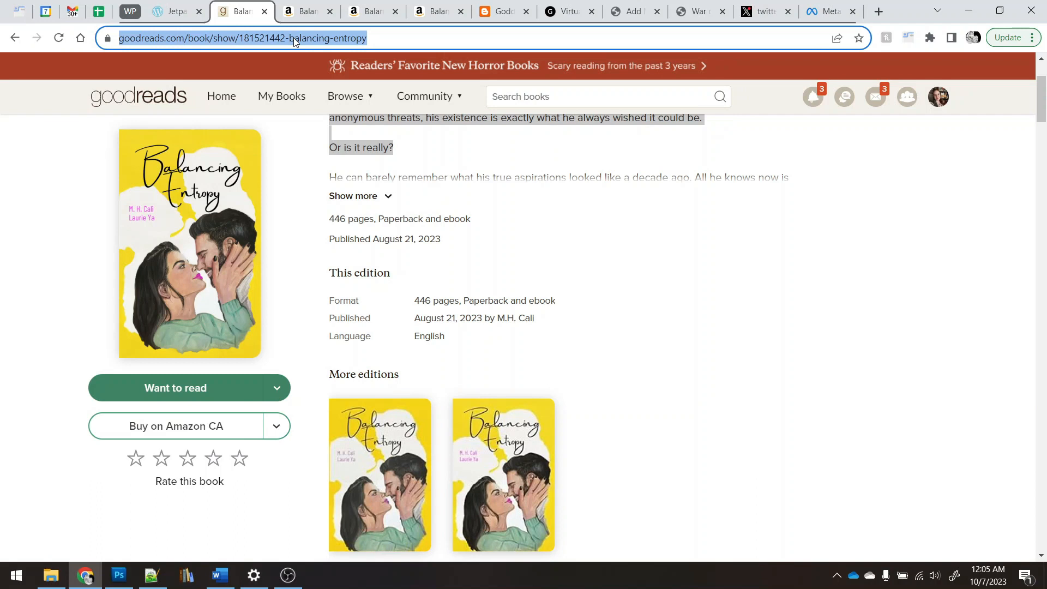
left_click(624, 16)
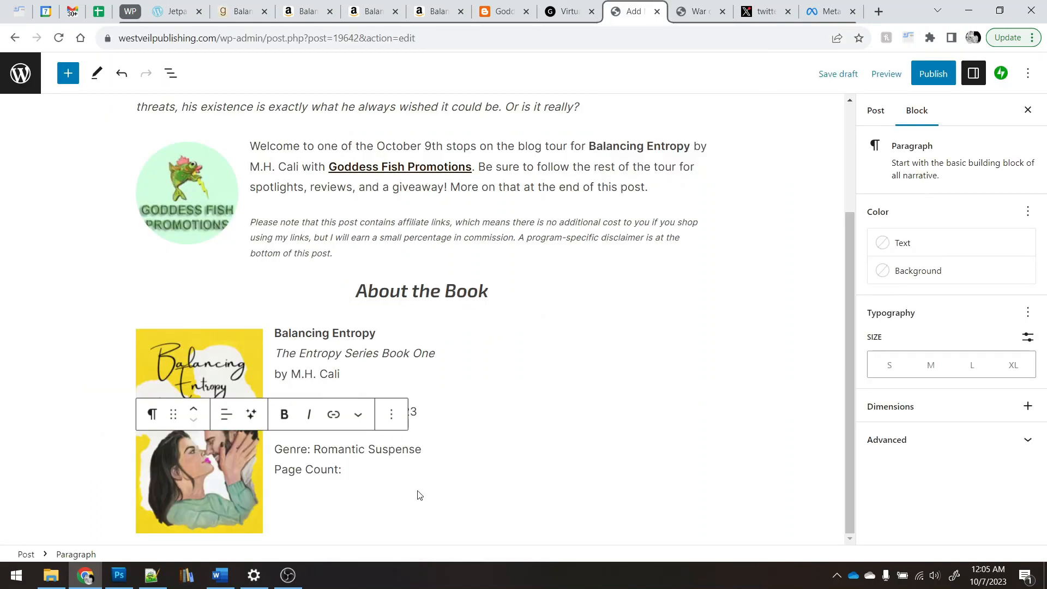
type("446 ")
Step: Add the line "Add it to your Goodreads TBR!" with "Goodreads" in bold and linked to the book's Goodreads page
type("Add it to")
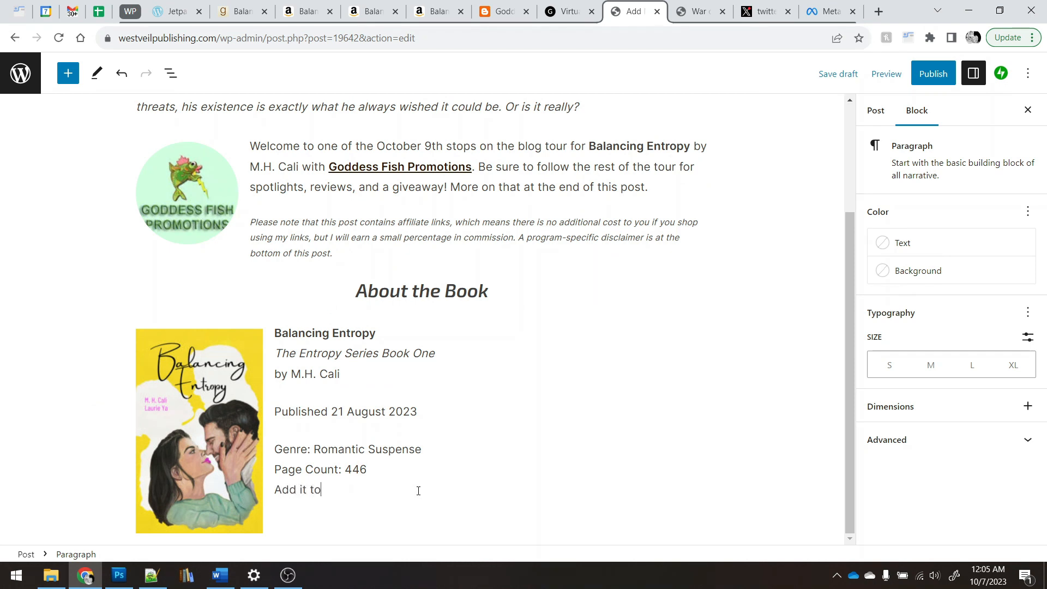
type("Goodreads TBR!")
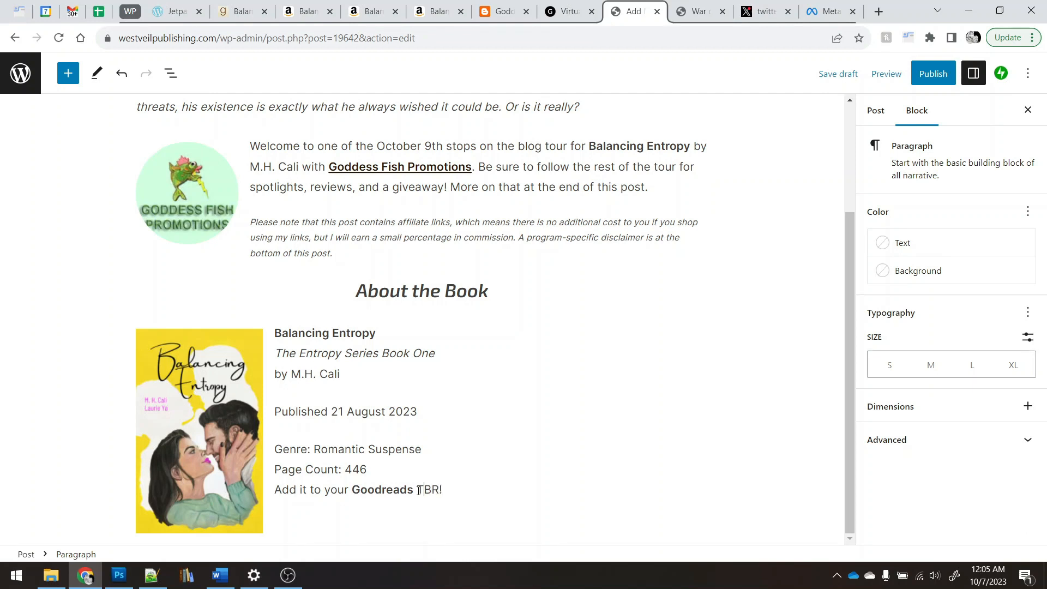
key("shift+Left")
key("shift+Left")
key("shift+Left")
key("shift+Left")
key("shift+Left")
key("shift+Left")
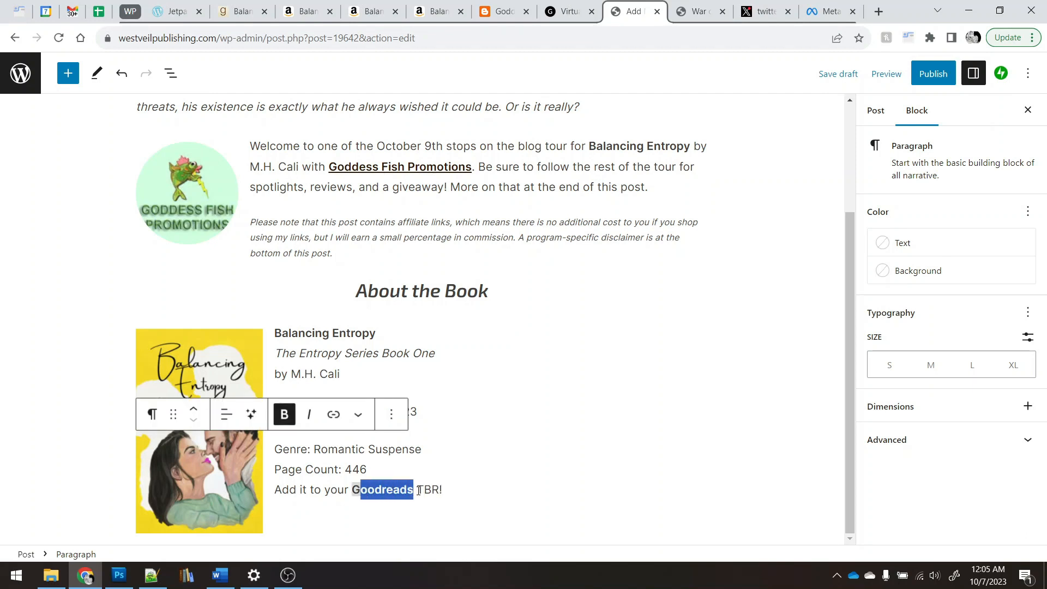
key("ctrl+v")
left_click(403, 491)
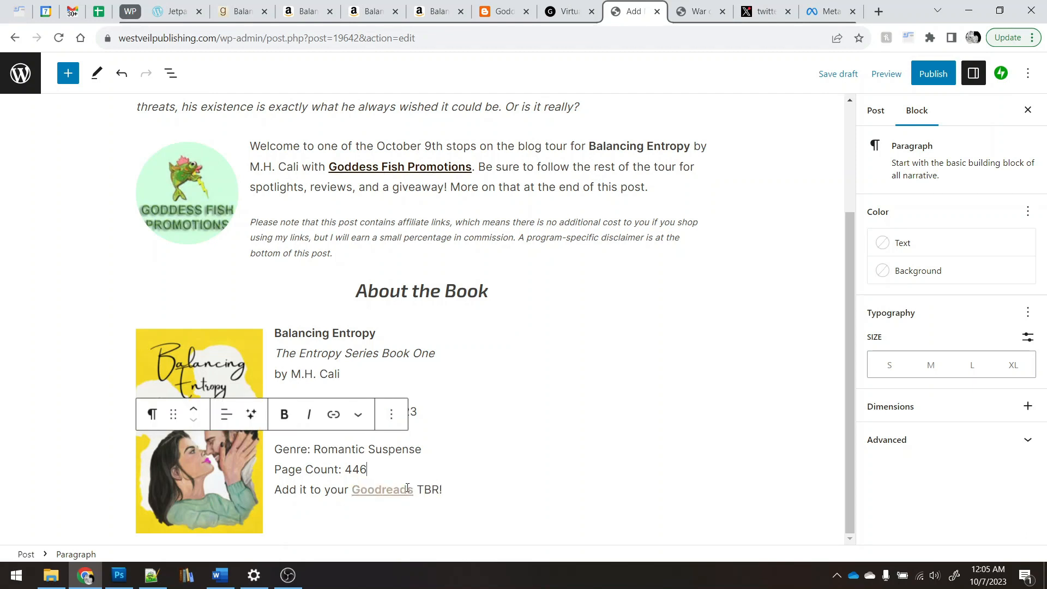
left_click(323, 469)
left_click(541, 512)
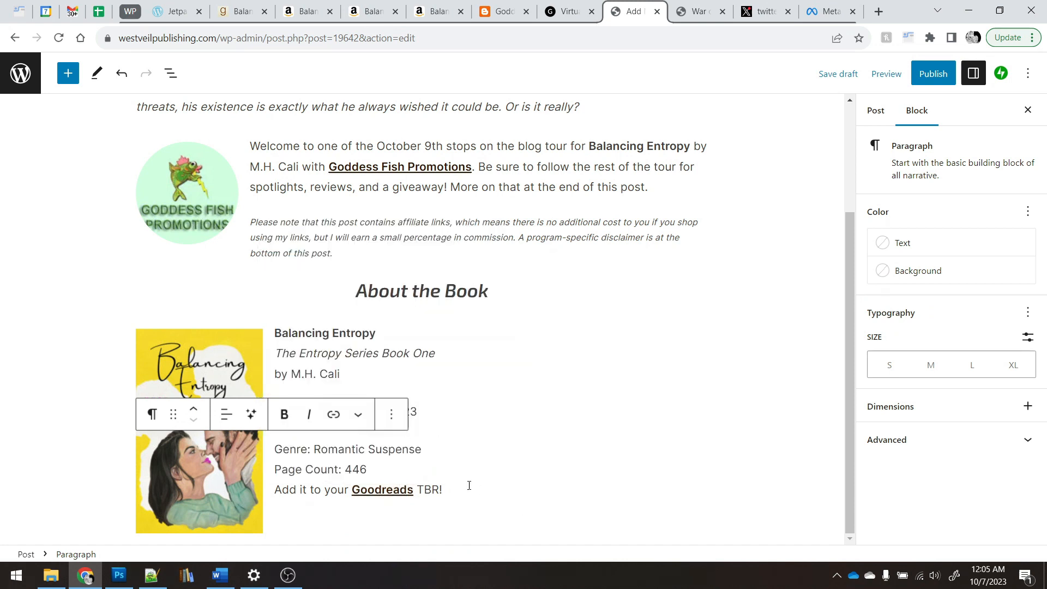
Step: Start an empty paragraph below the book details, and open the author's profile from the book's Goodreads page
key("Return")
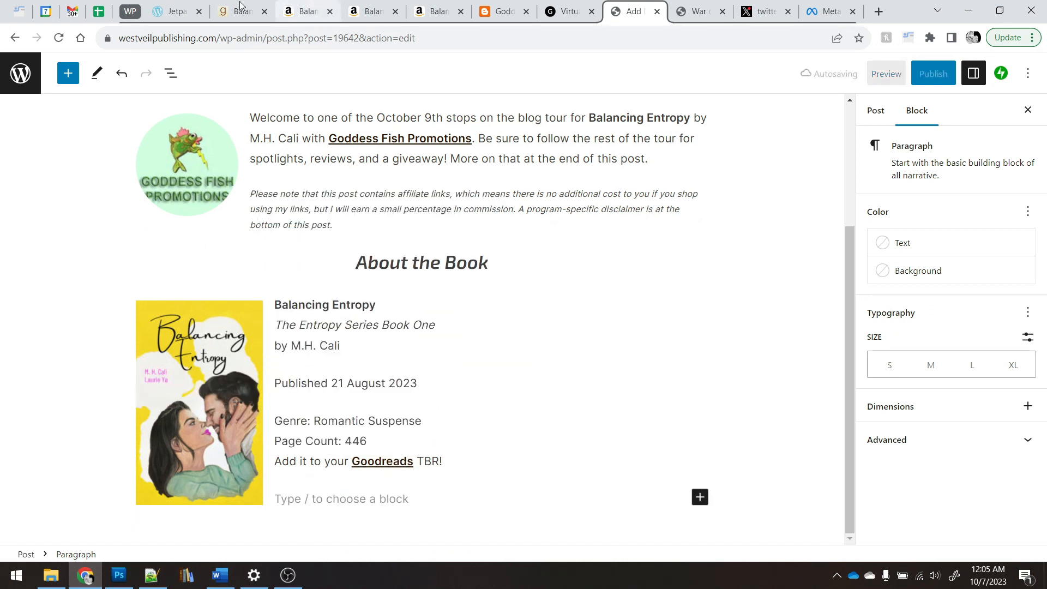
left_click(235, 5)
left_click(522, 245)
scroll(592, 302, "up", 3)
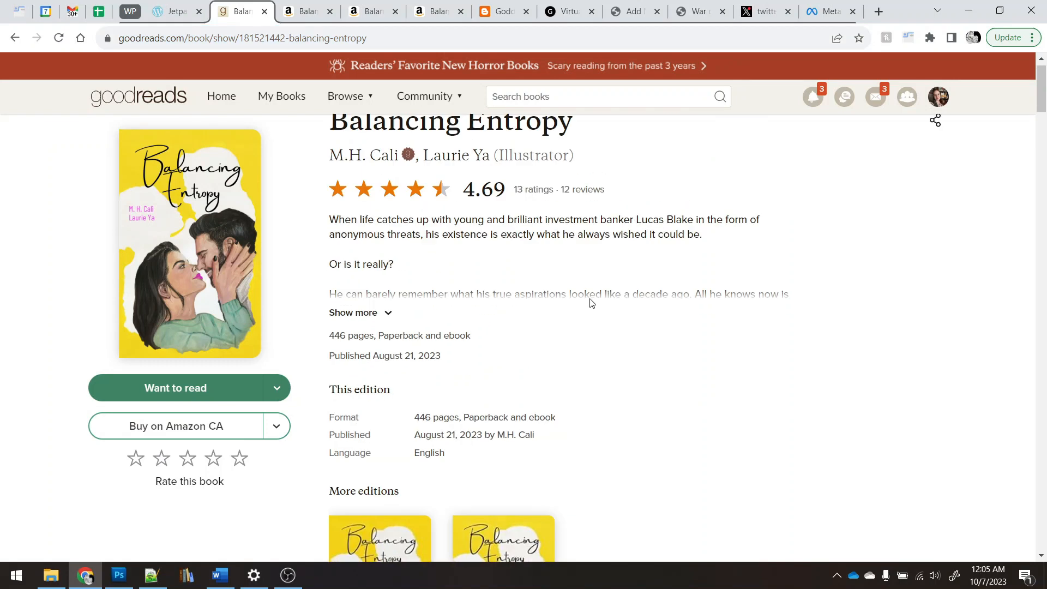
left_click(360, 181)
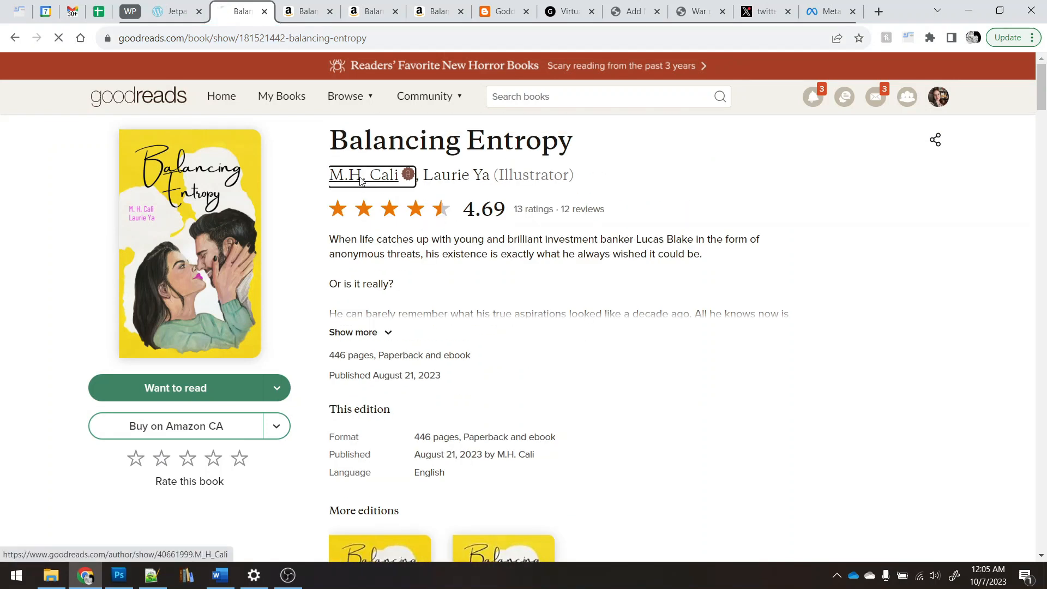
Step: In the Word media kit, delete everything above the blurb text, from the Goddess Fish banner through the "BLURB:" heading
left_click(633, 11)
left_click(220, 575)
left_click(475, 444)
left_click_drag(475, 445, 223, 159)
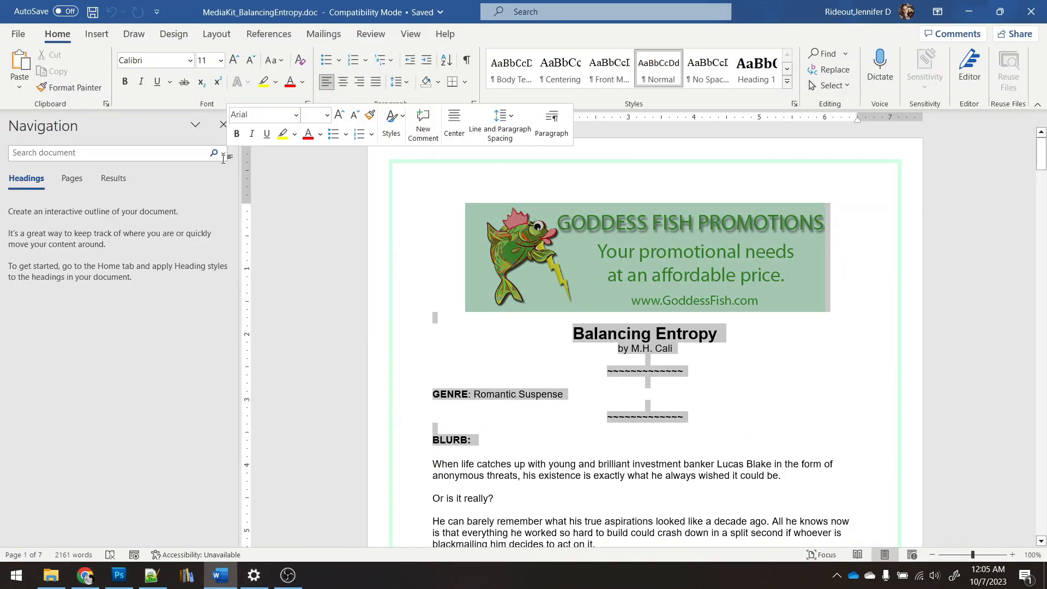
key("Delete")
key("Delete")
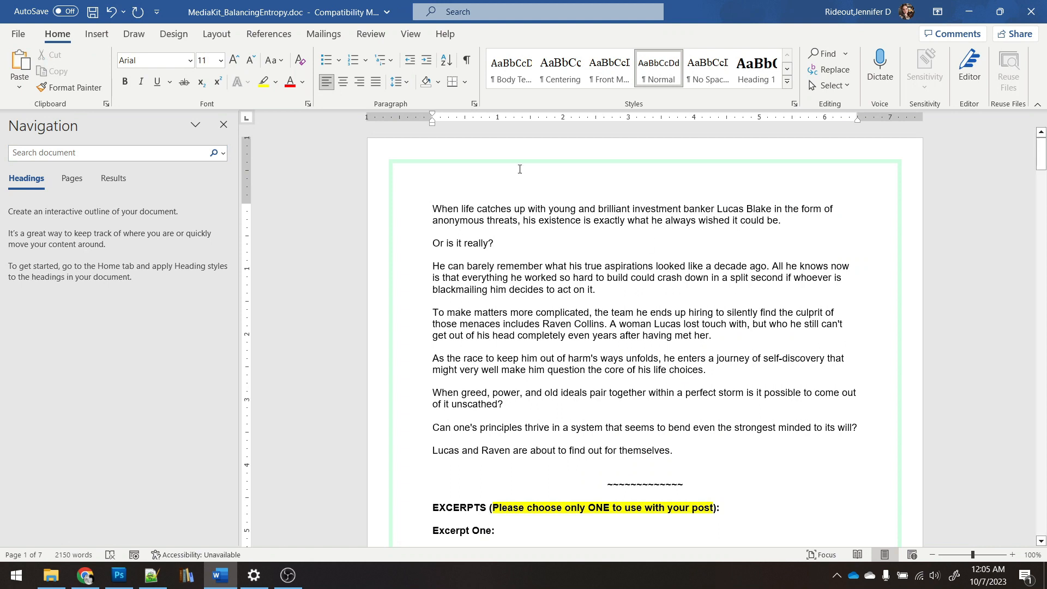
Step: Move the full blurb, ending "Lucas and Raven are about to find out for themselves.", from the Word media kit into the WordPress draft
left_click(725, 447, "shift")
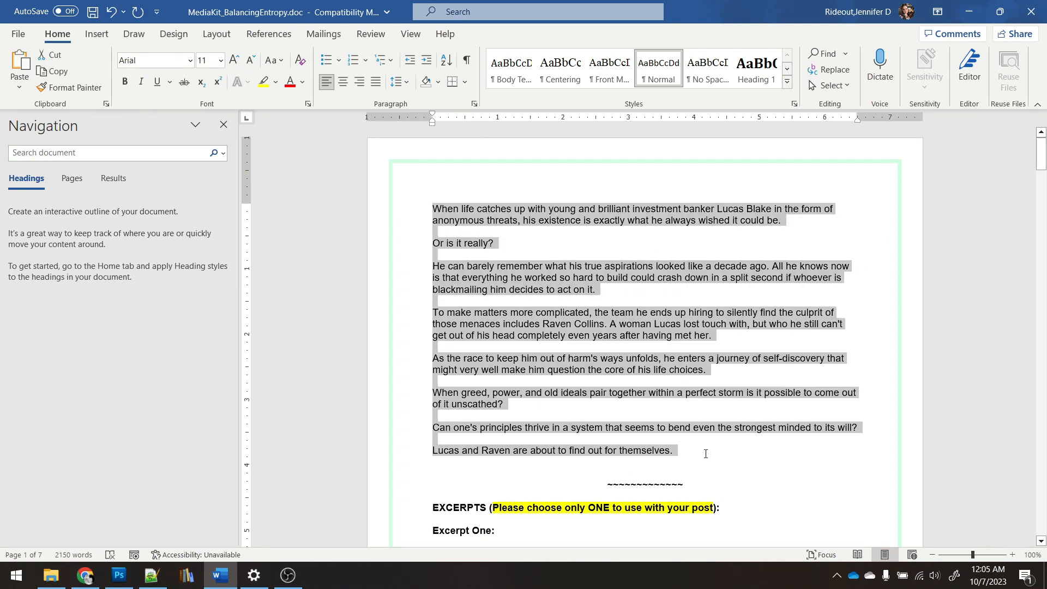
key("Delete")
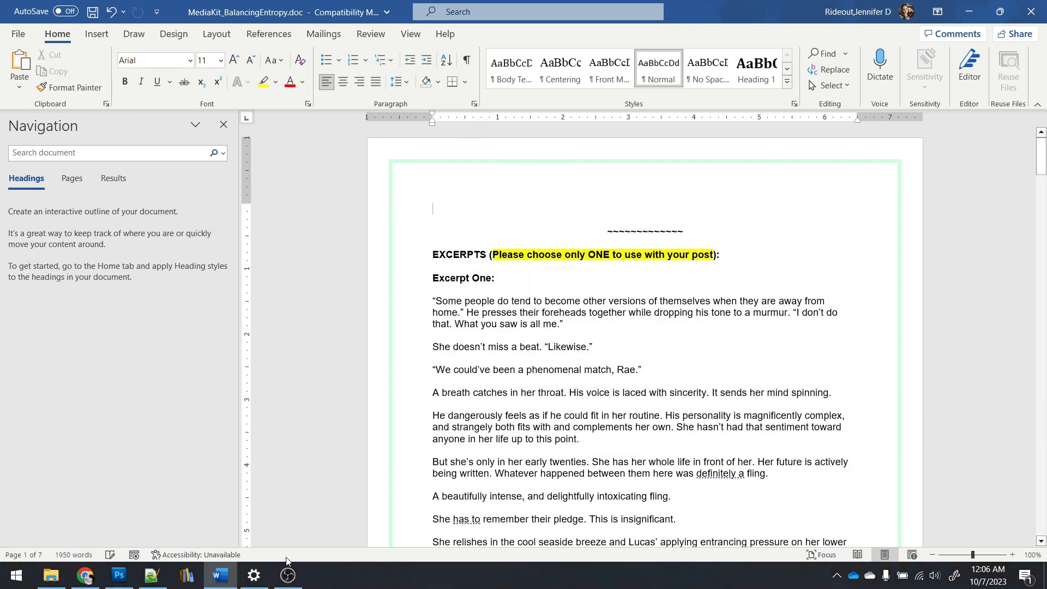
left_click(84, 575)
key("ctrl+v")
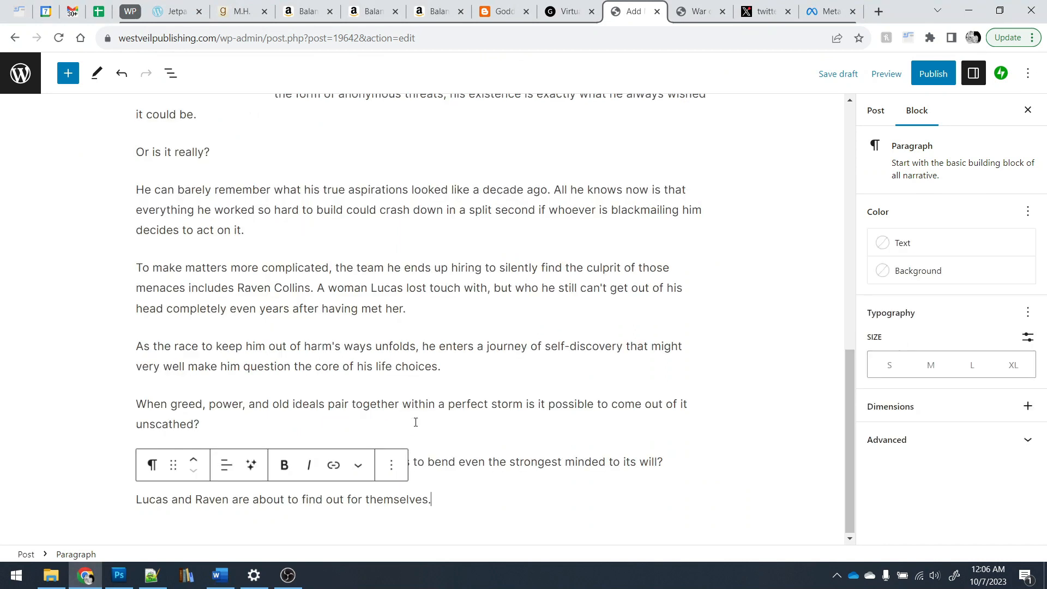
Step: Add a paragraph below the blurb with the "Amazon US | Amazon CA | Amazon UK" line copied from the Notepad++ notes
key("Return")
left_click(147, 581)
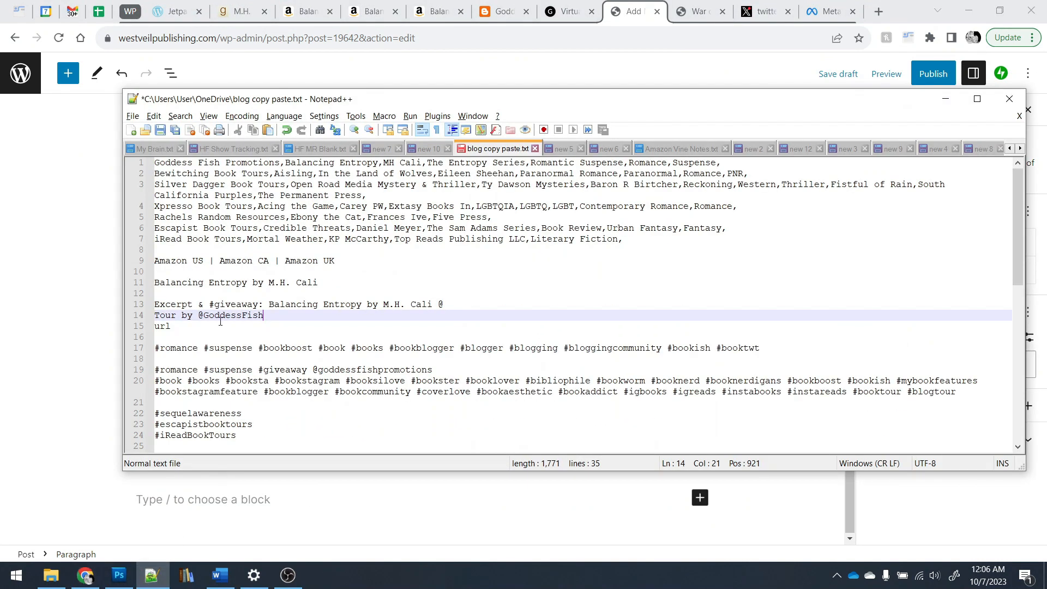
triple_click(210, 260)
key("ctrl+c")
left_click(224, 502)
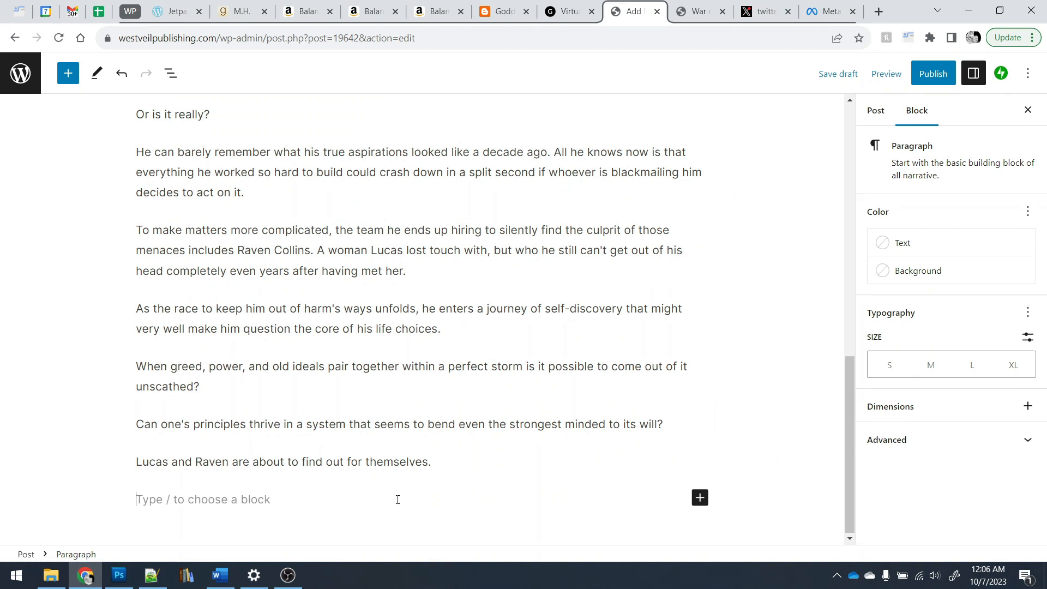
key("ctrl+v")
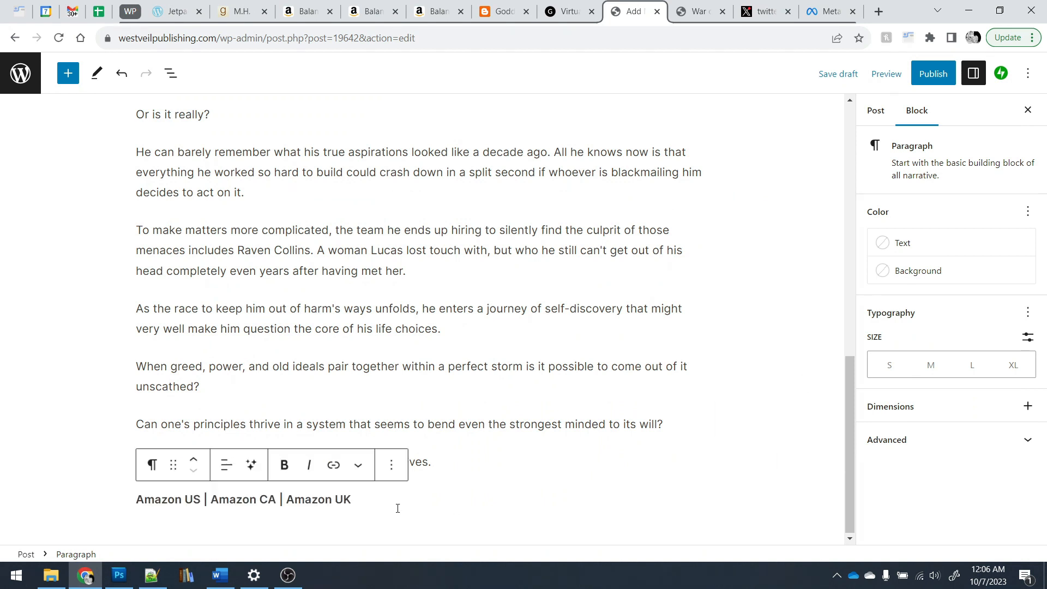
left_click(220, 576)
scroll(529, 236, "down", 20)
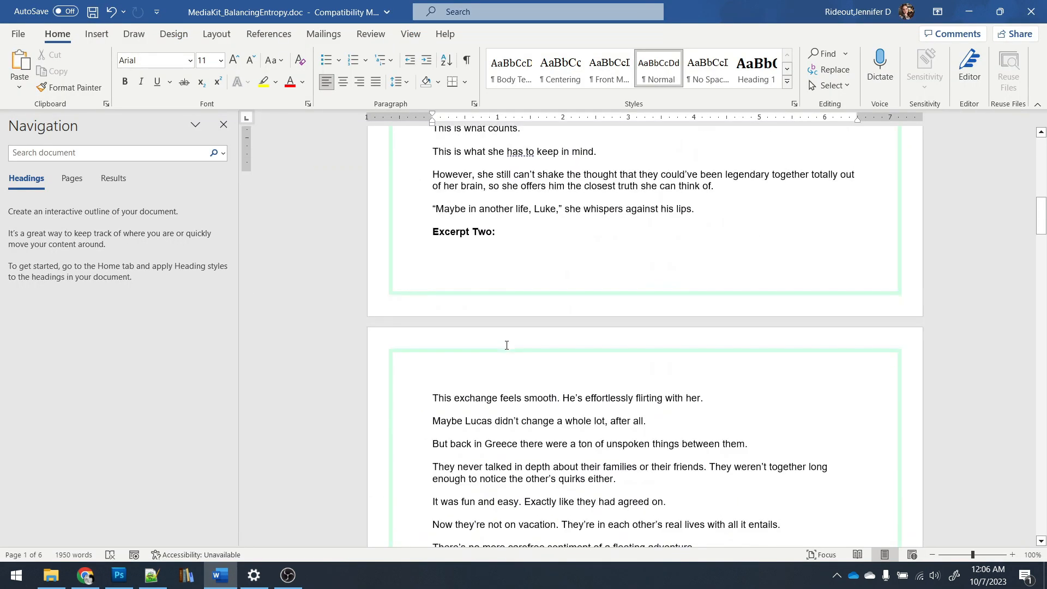
scroll(511, 357, "down", 20)
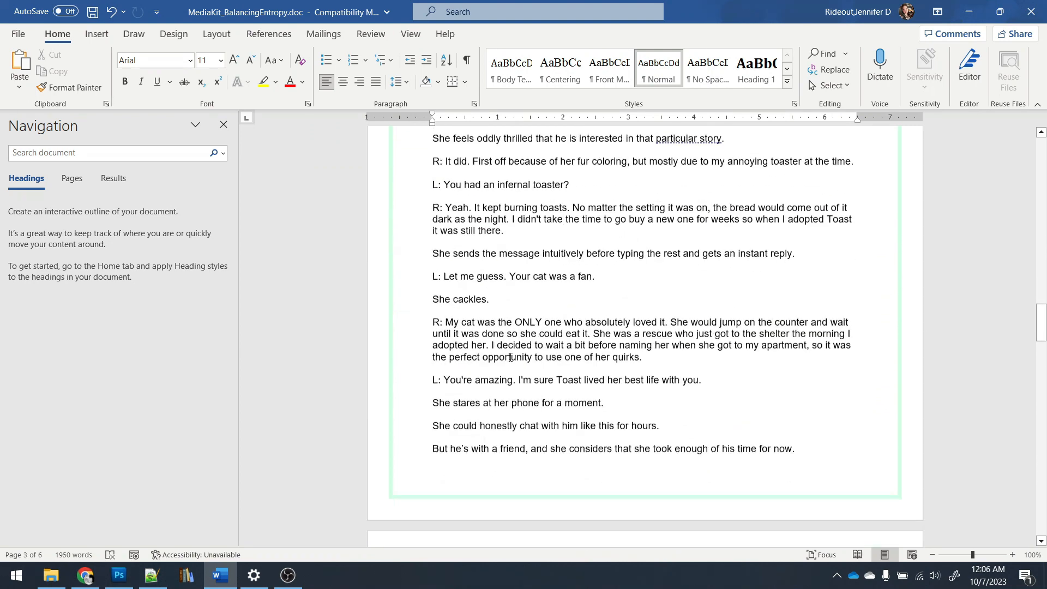
scroll(510, 368, "down", 20)
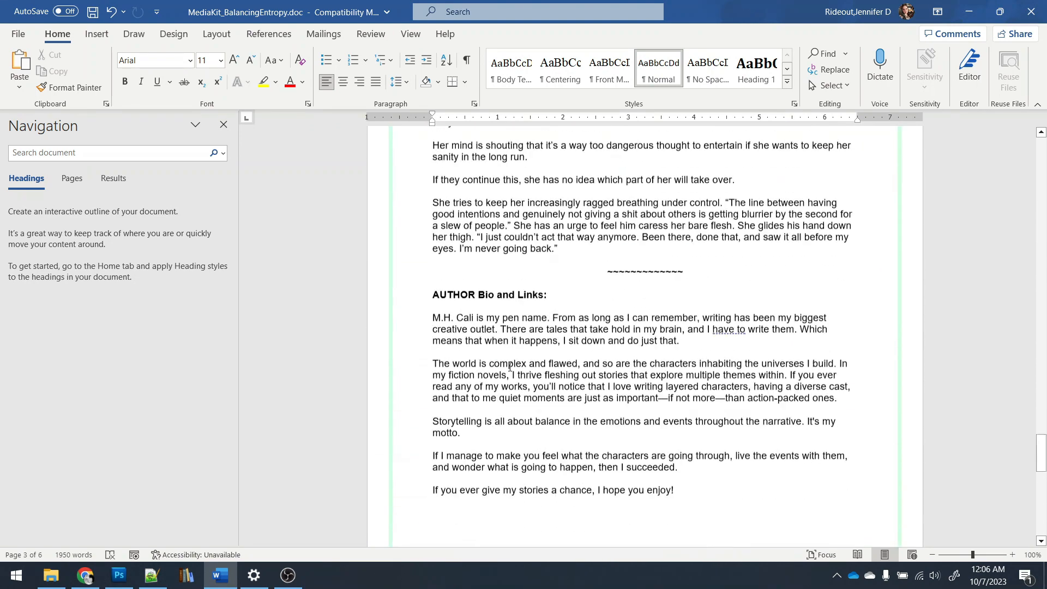
scroll(509, 369, "down", 7)
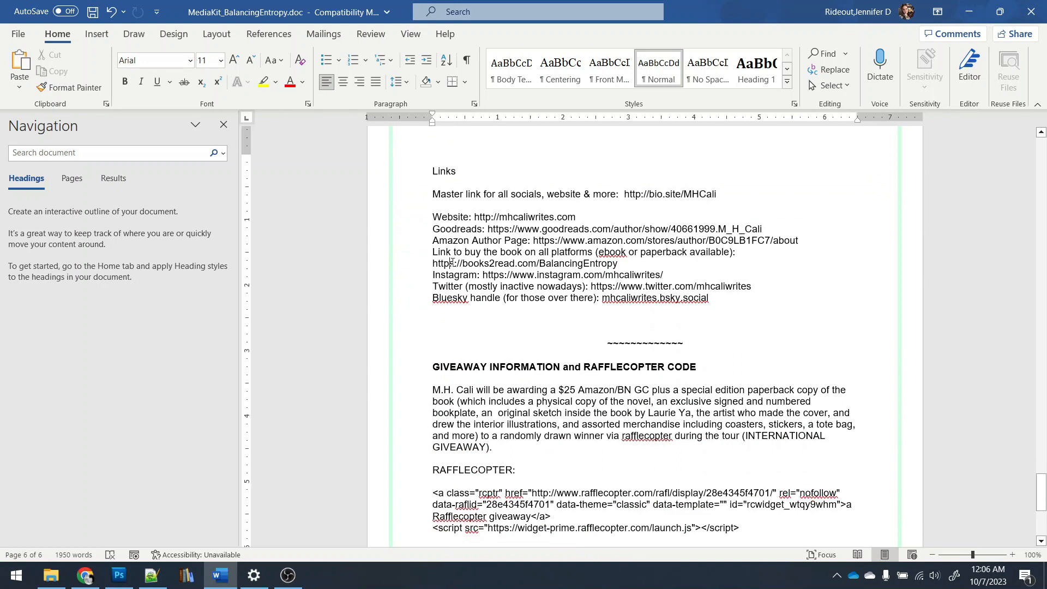
key("Return")
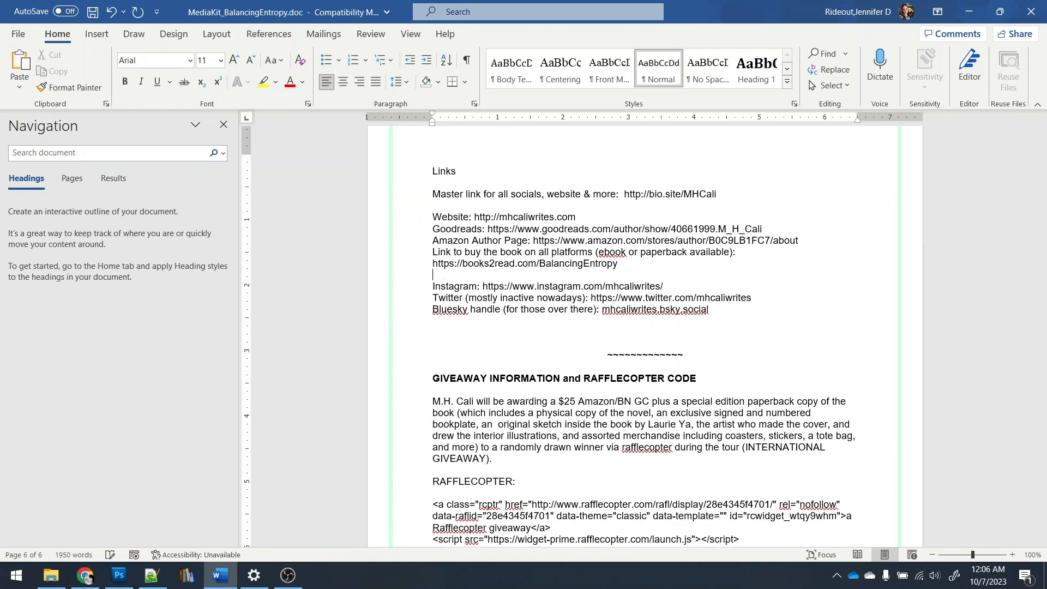
triple_click(531, 250)
left_click(537, 263)
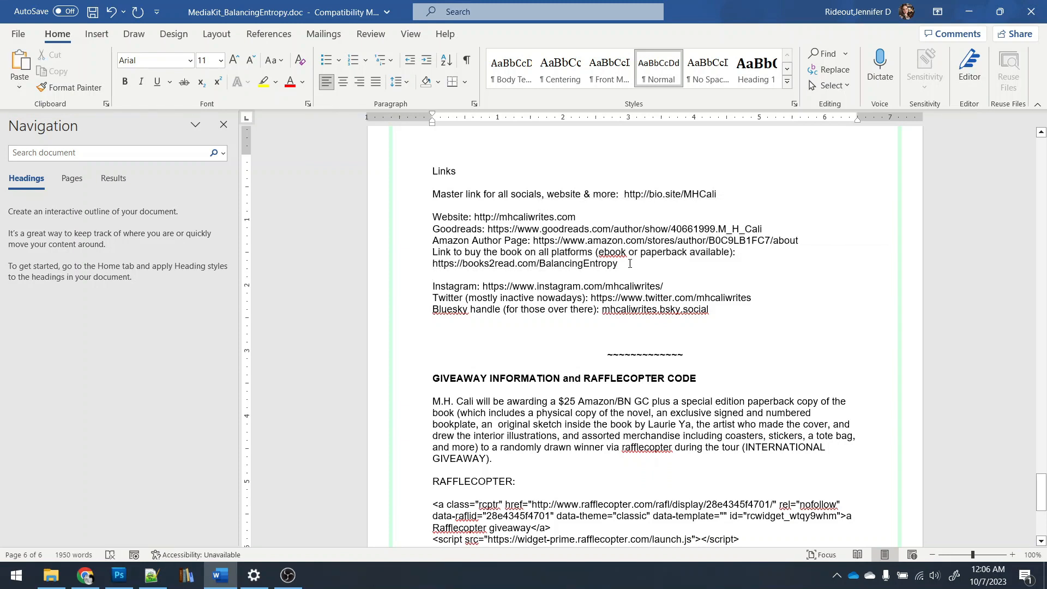
double_click(433, 264)
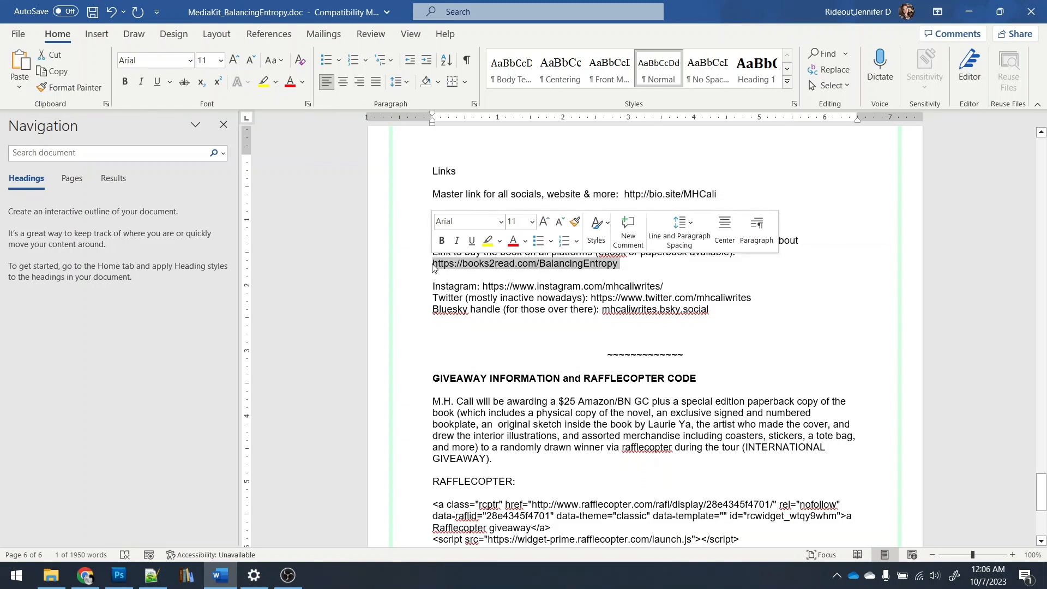
key("ctrl+x")
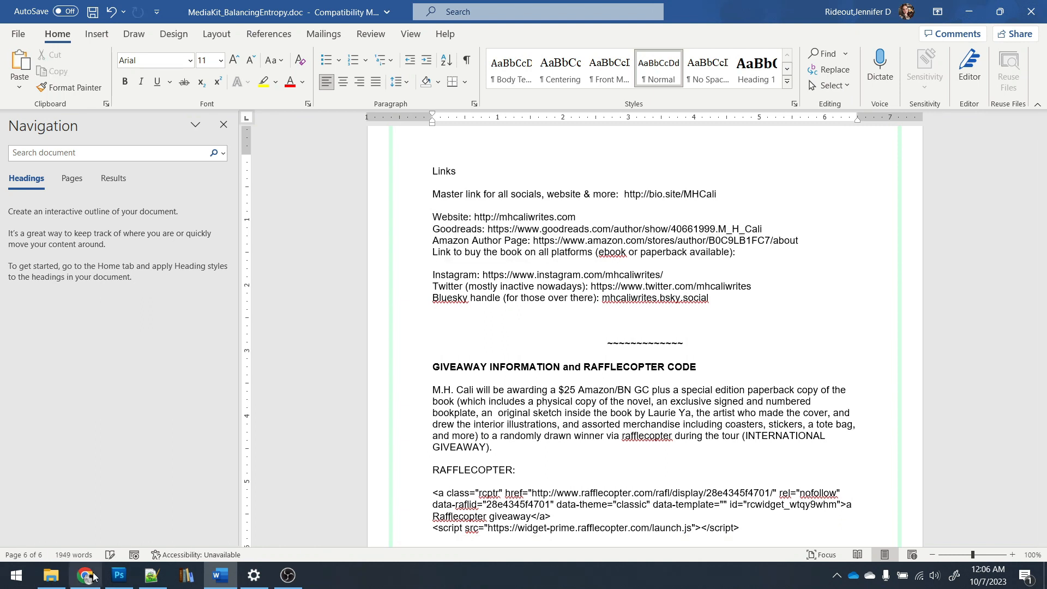
left_click(85, 575)
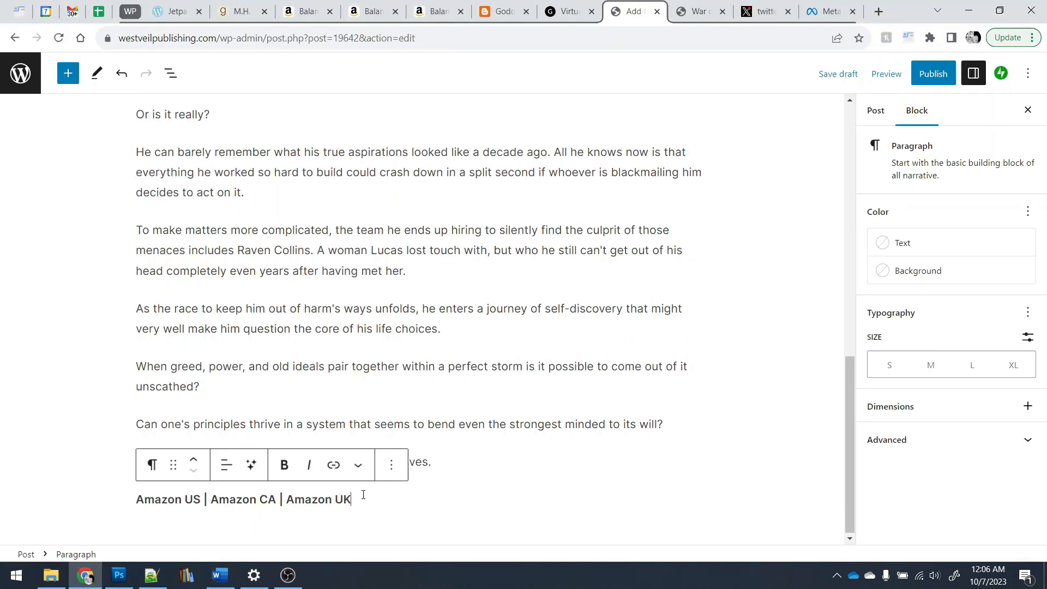
Step: Append "| Books2Read" to the Amazon line, link "Books2Read" to books2read.com/BalancingEntropy, and center the paragraph
type("| Books2Read")
double_click(384, 499)
left_click(373, 474)
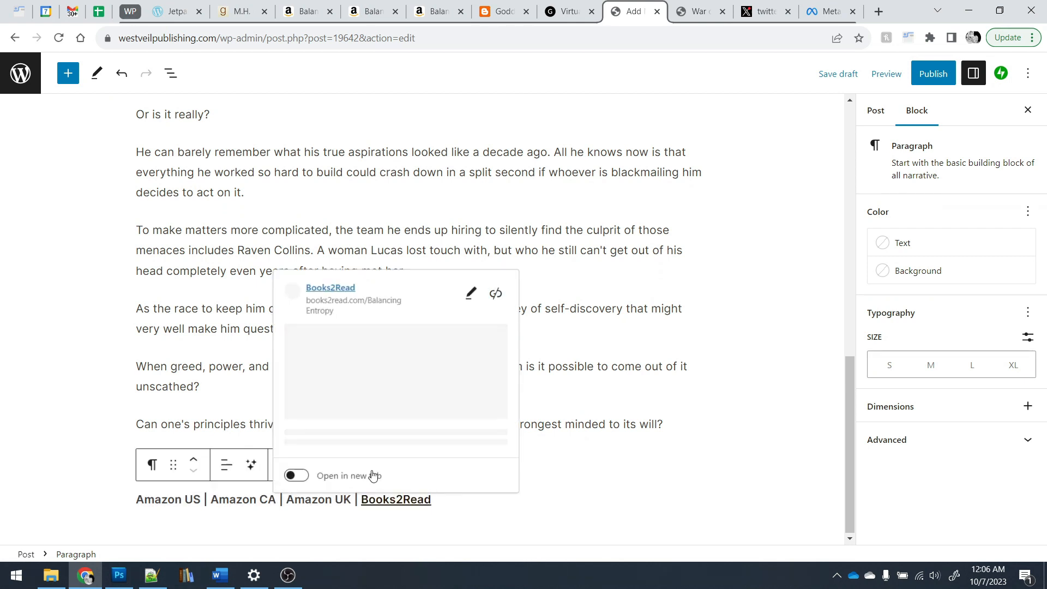
left_click(226, 464)
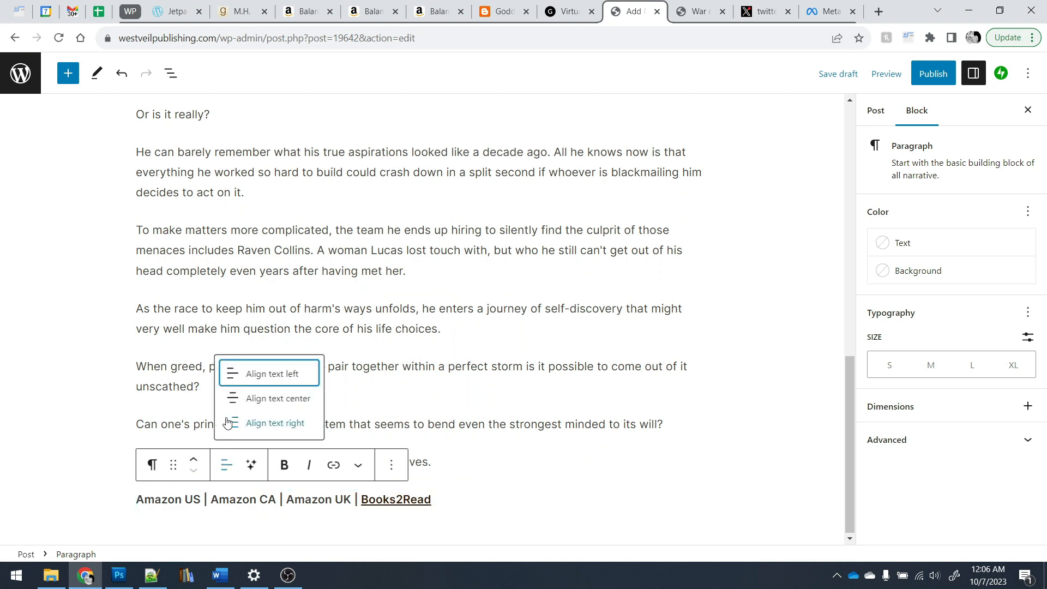
left_click(262, 398)
Step: Get the short affiliate text link for the Balancing Entropy Kindle edition on Amazon US, and open the author's Amazon page
left_click_drag(275, 499, 331, 501)
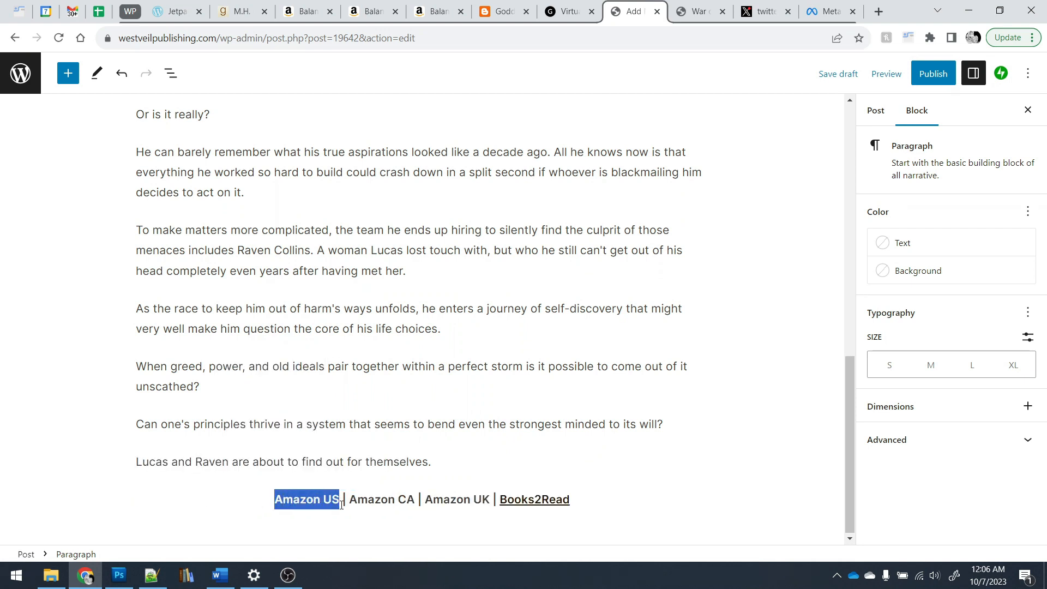
left_click(303, 11)
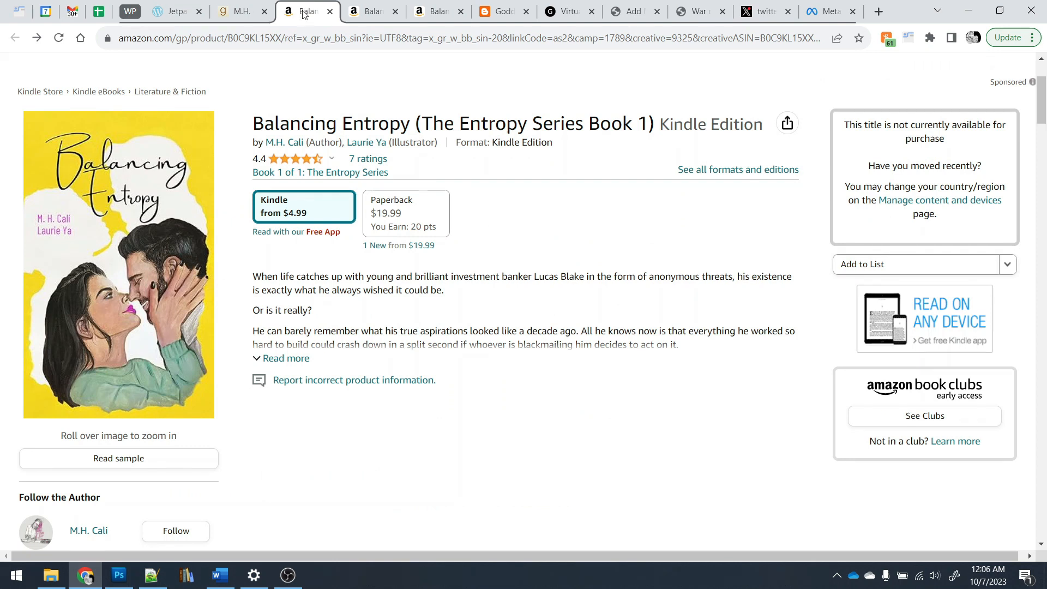
scroll(380, 220, "up", 3)
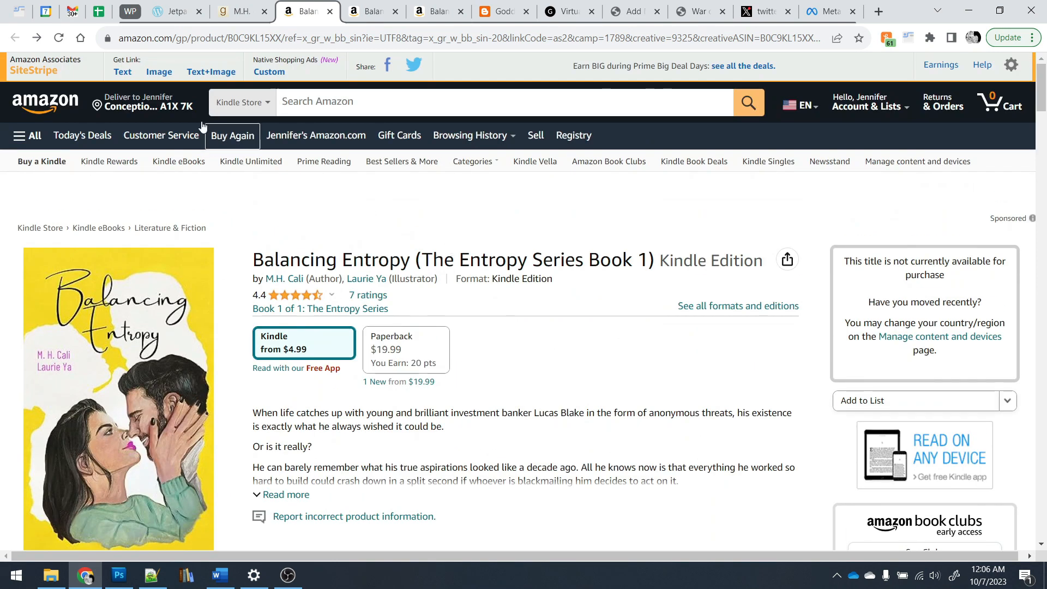
left_click(121, 73)
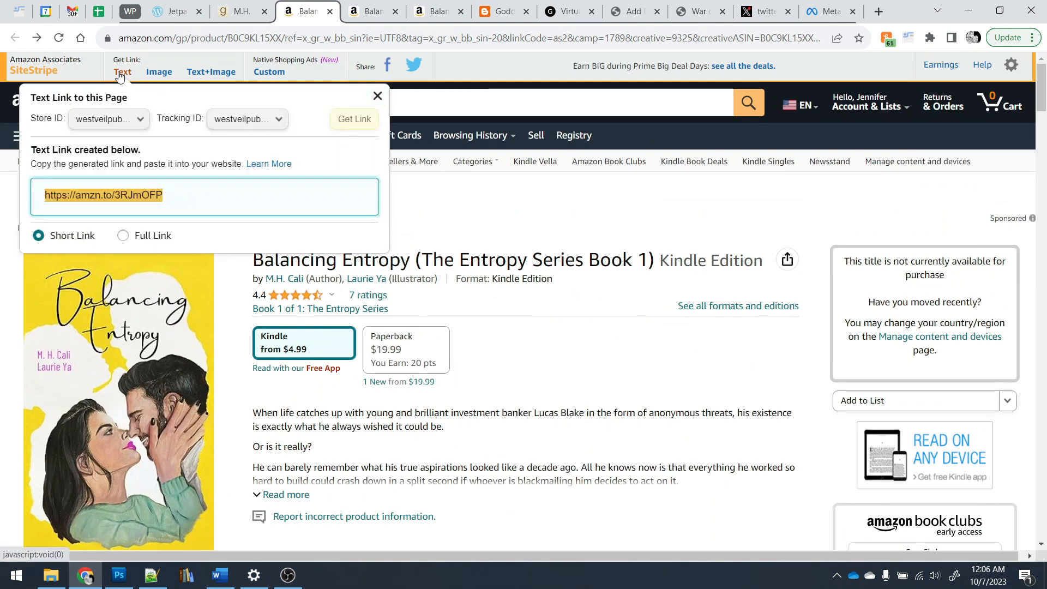
left_click(582, 219)
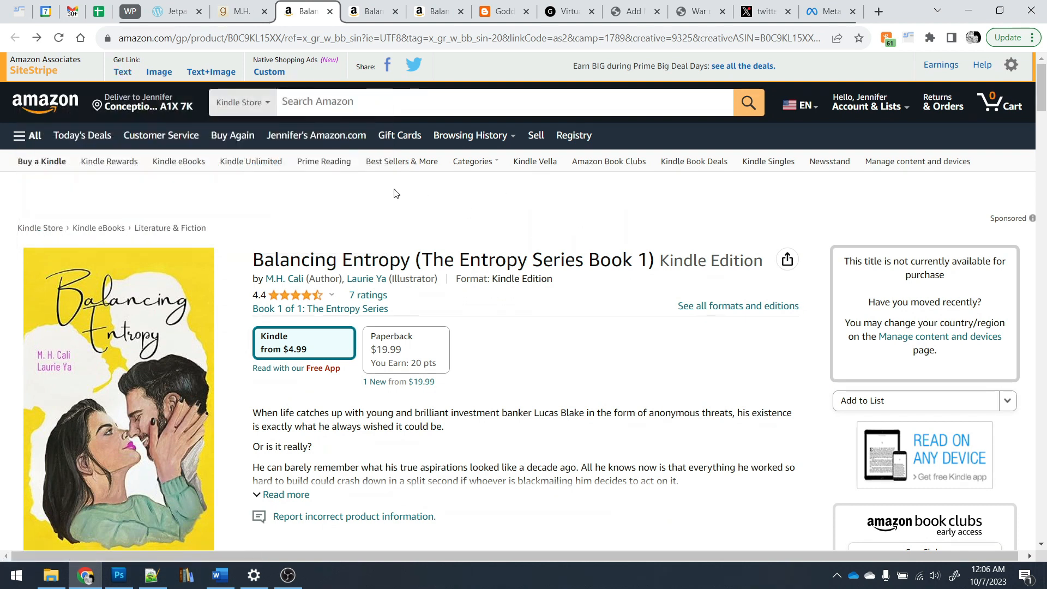
left_click(279, 281)
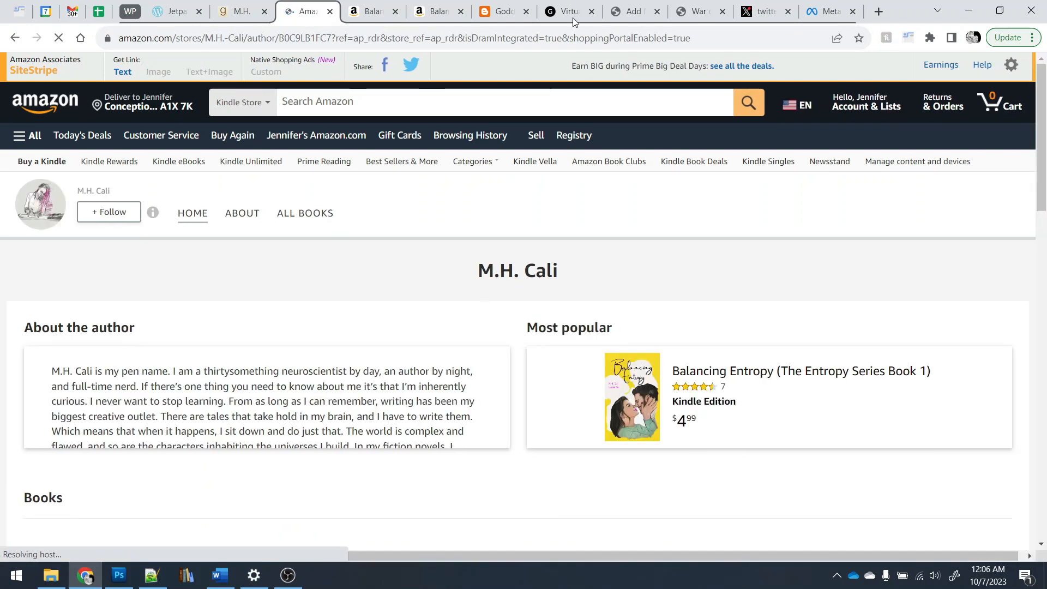
left_click(573, 5)
left_click(632, 11)
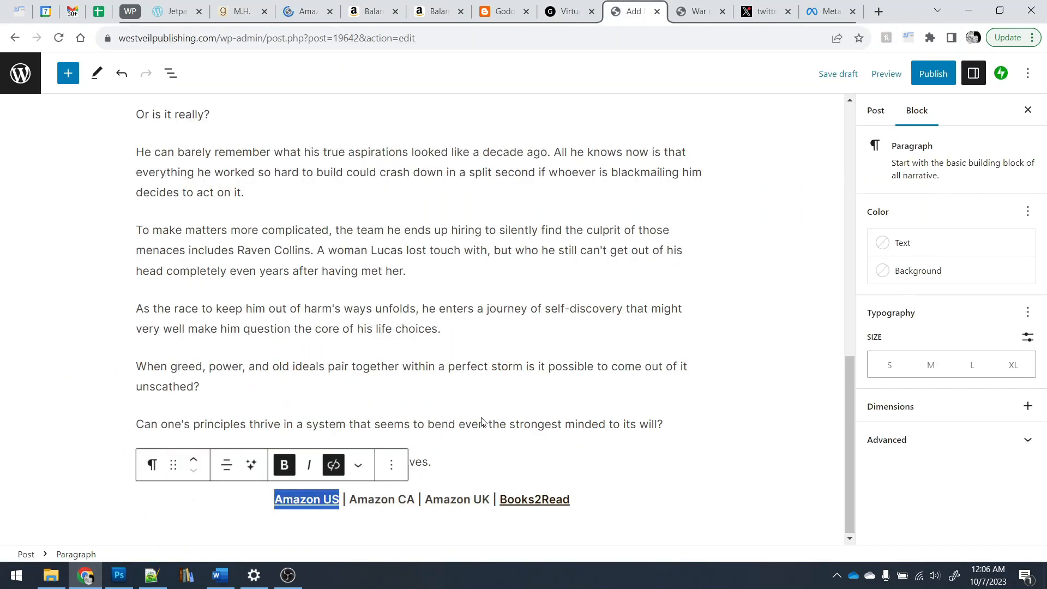
left_click(333, 464)
left_click(366, 492)
Step: Select "Amazon CA" in the draft, close the virtual tour page, and generate the book's short affiliate text link on Amazon.ca
left_click_drag(353, 497, 416, 501)
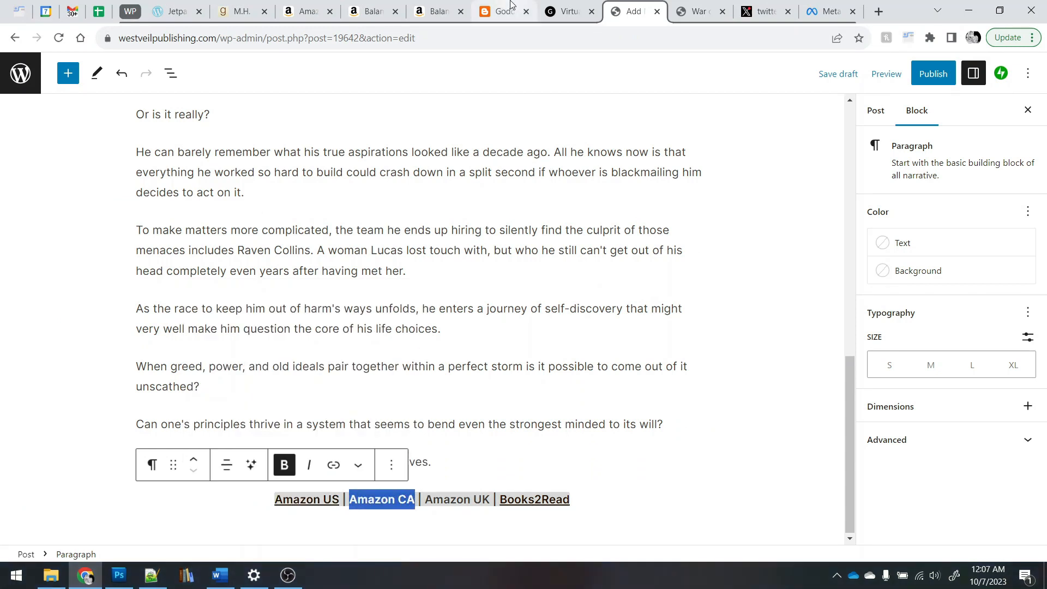
left_click(586, 13)
left_click(593, 12)
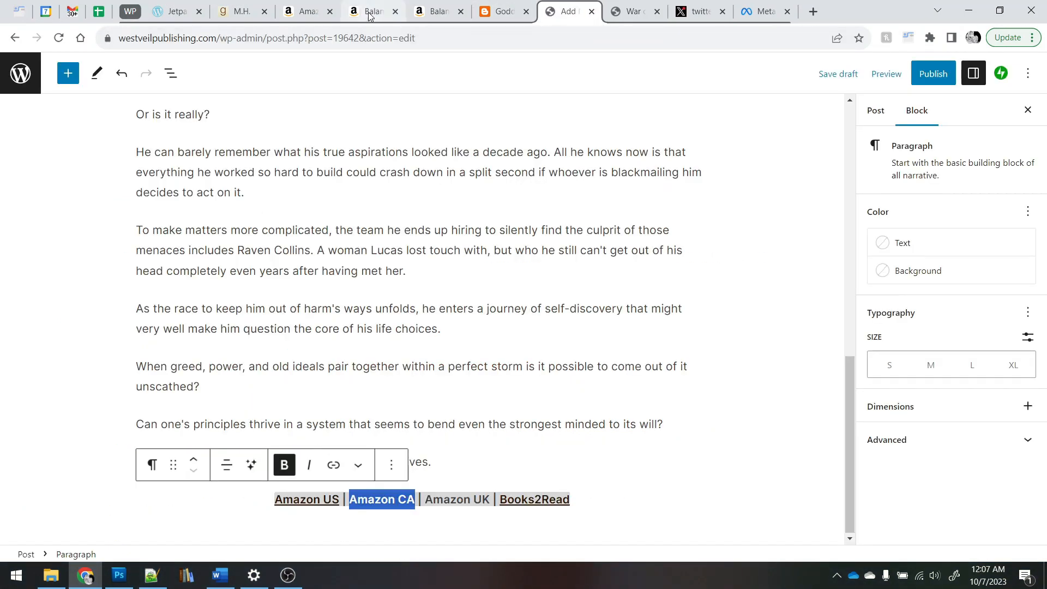
left_click(374, 11)
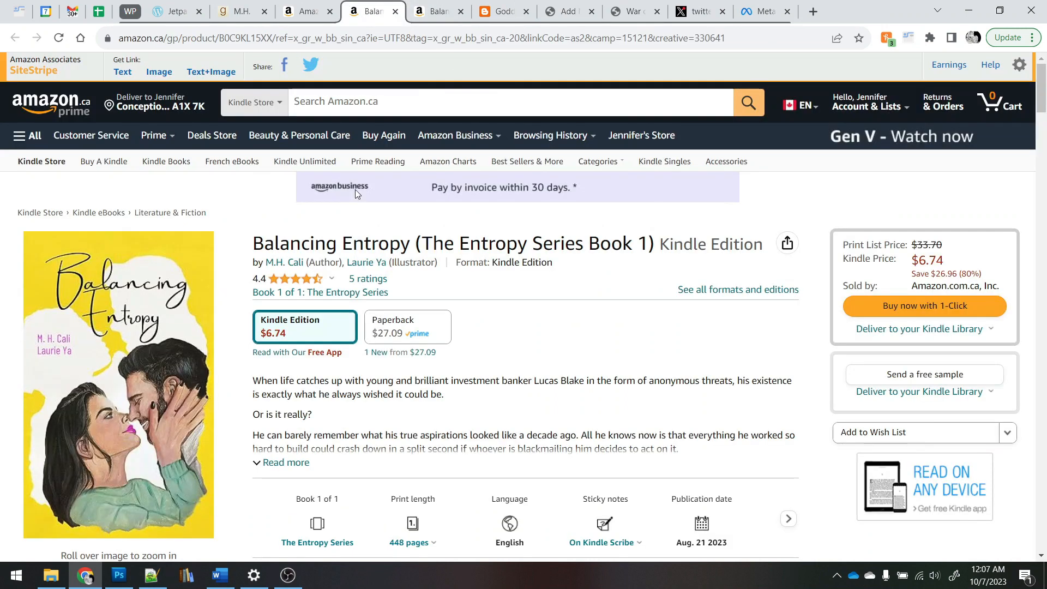
left_click(135, 76)
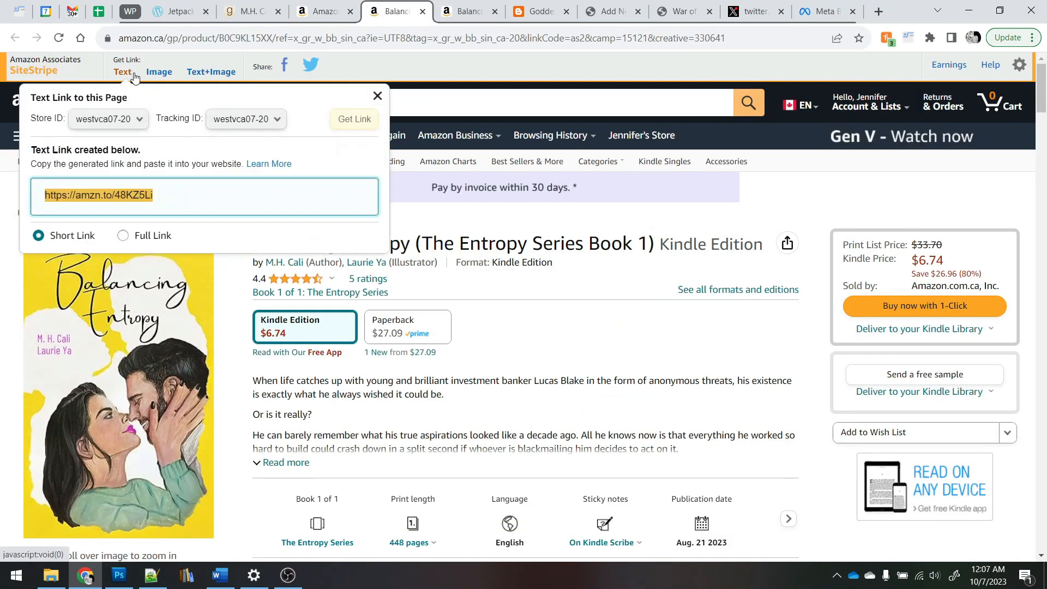
left_click(423, 12)
left_click(543, 13)
key("ctrl+v")
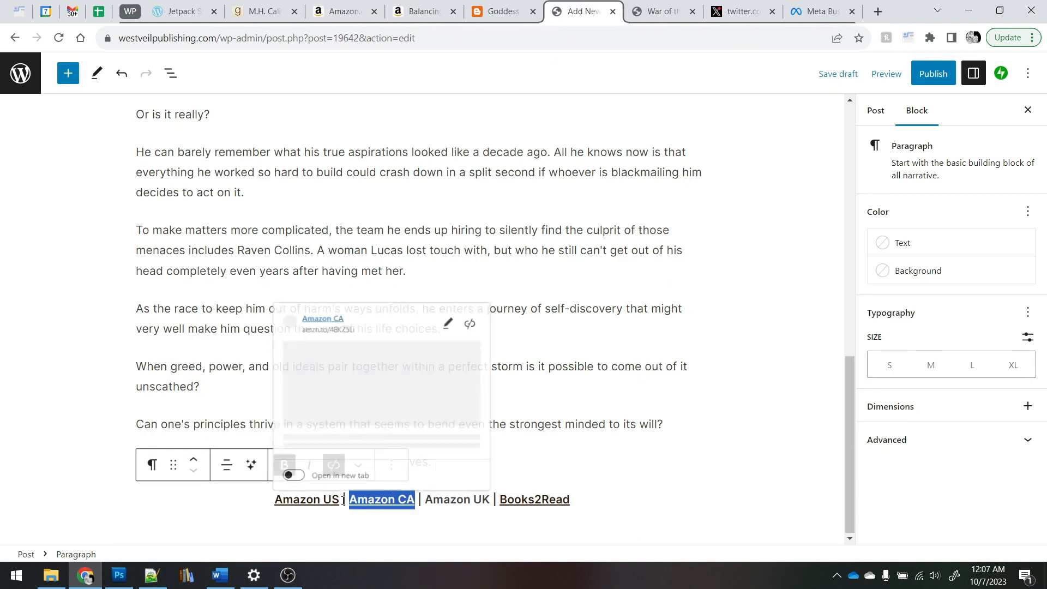
left_click(337, 475)
Step: Get the short affiliate link from the Amazon UK product page, close that page and apply the link to "Amazon UK"
left_click_drag(428, 498, 490, 499)
left_click(423, 12)
left_click(120, 71)
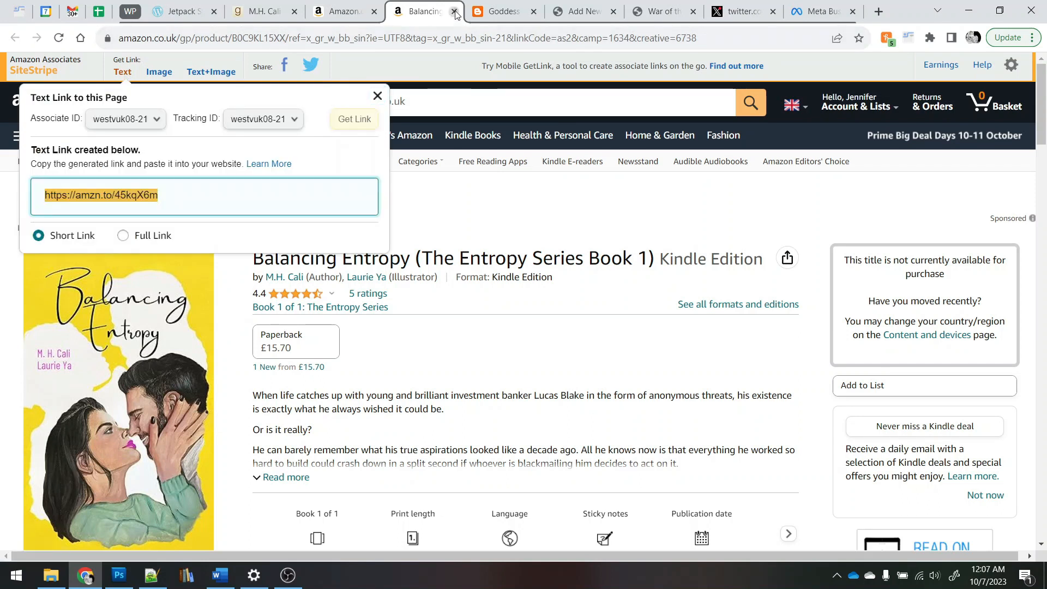
left_click(454, 11)
left_click(510, 11)
key("ctrl+v")
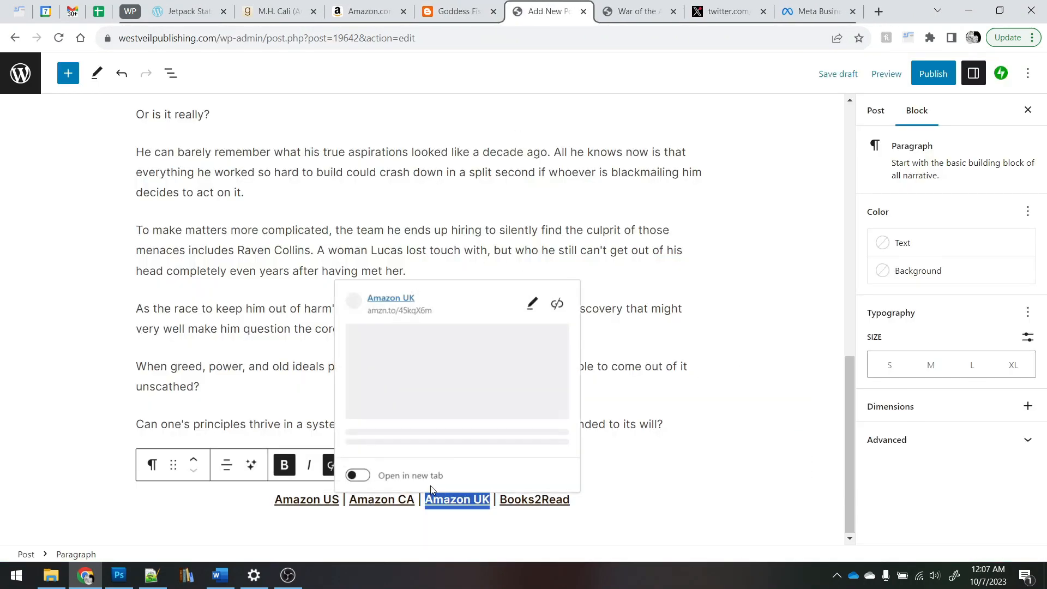
Step: Below the store links, add a centred, italic H3 heading reading "Excerpt" with an empty paragraph after it
left_click(588, 504)
key("Return")
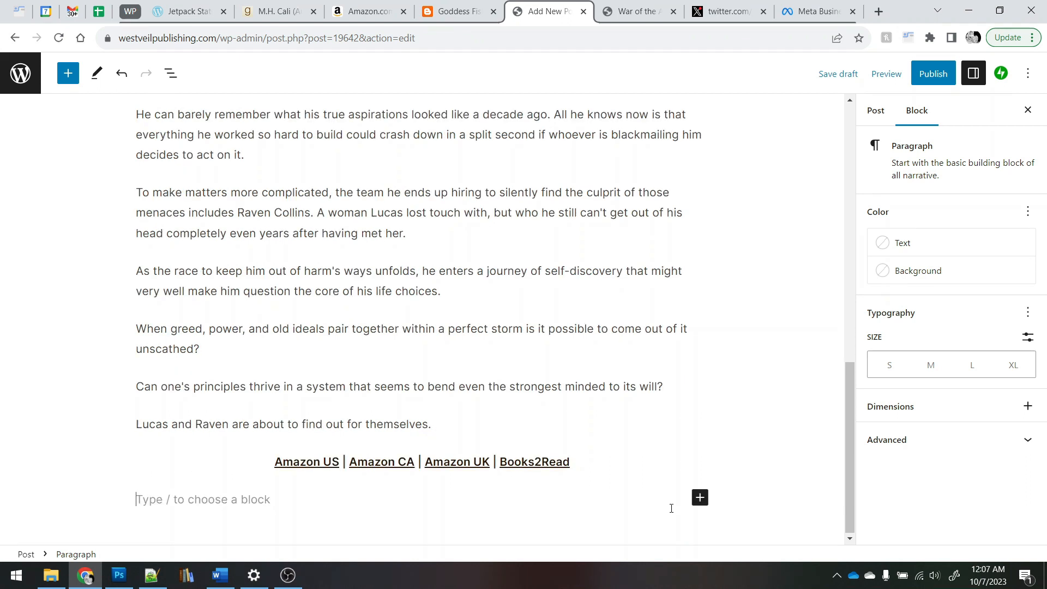
left_click(700, 497)
key("Return")
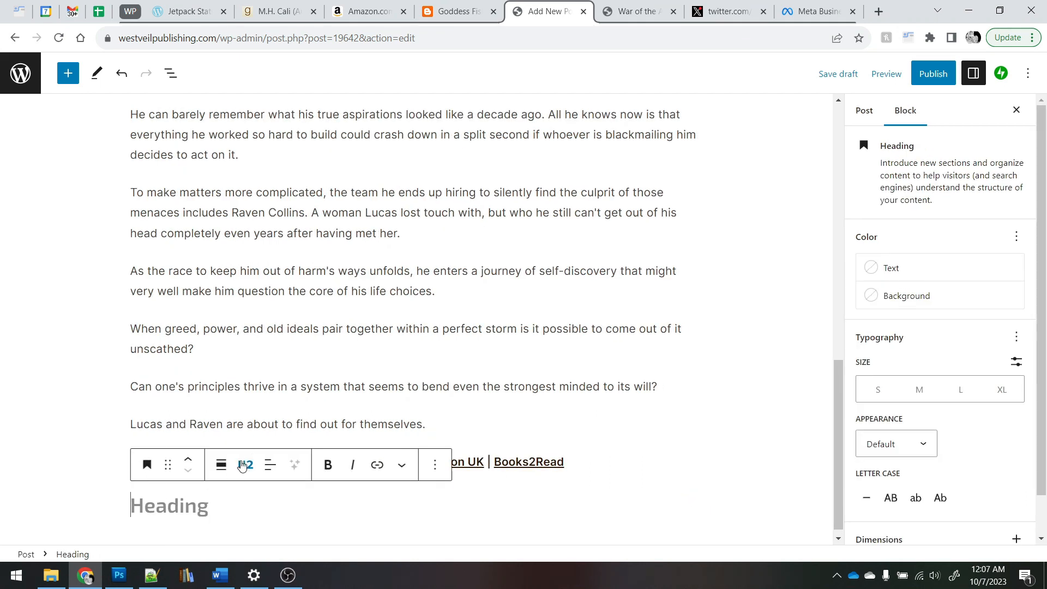
left_click(245, 465)
left_click(249, 346)
left_click(271, 465)
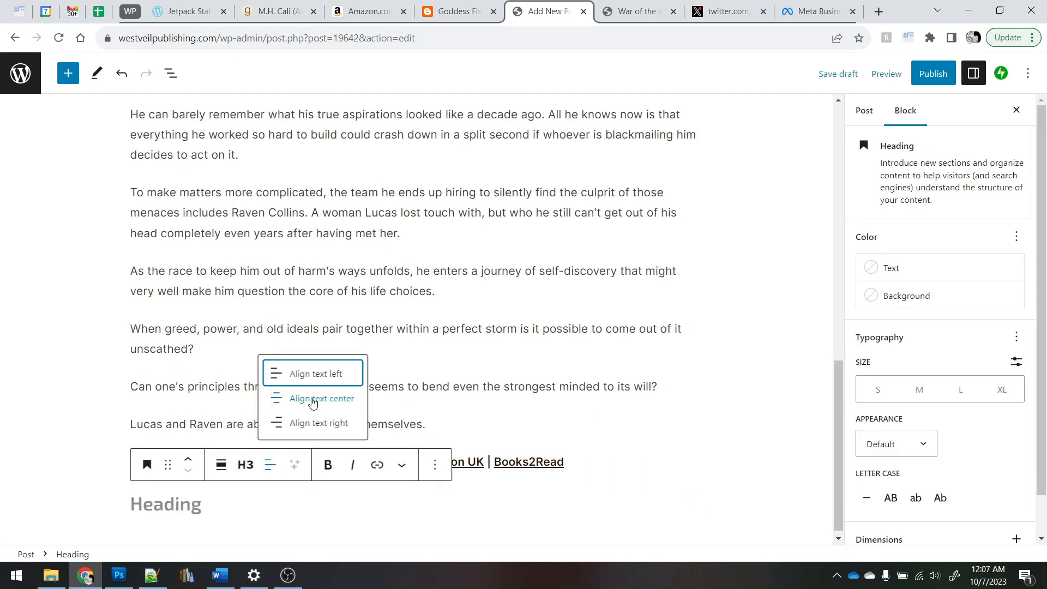
left_click(315, 403)
key("ctrl+i")
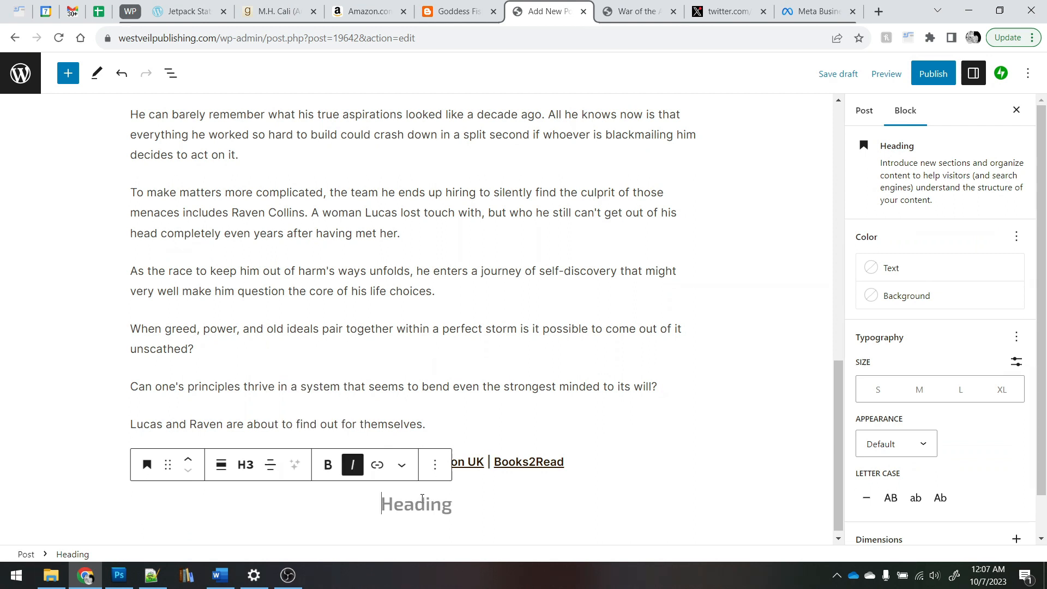
type("Excerpt")
key("Return")
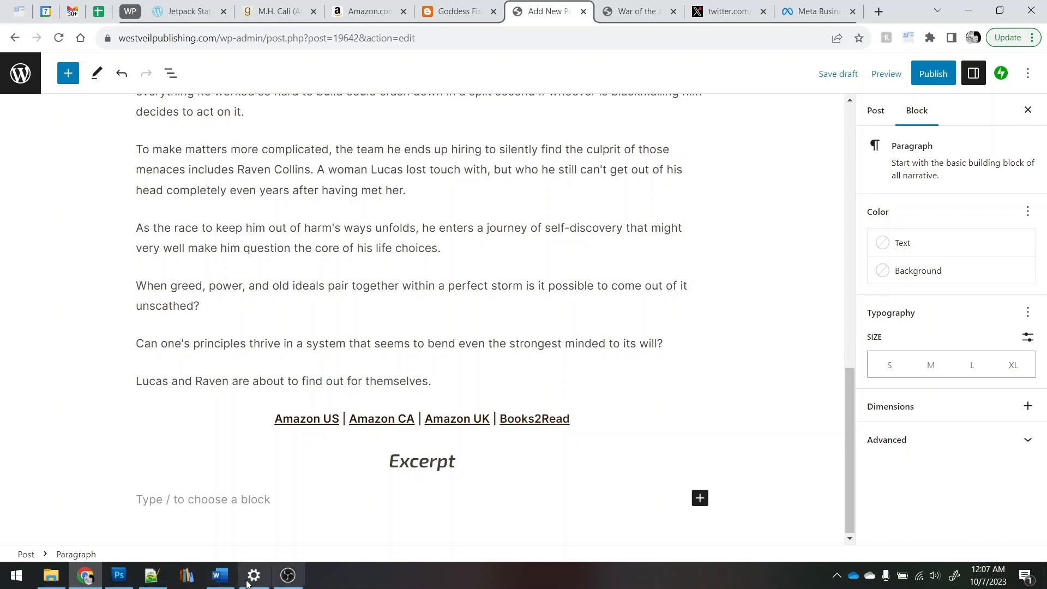
Step: In the Word media kit, delete everything from the document's start through the "Excerpt Two:" label
left_click(219, 575)
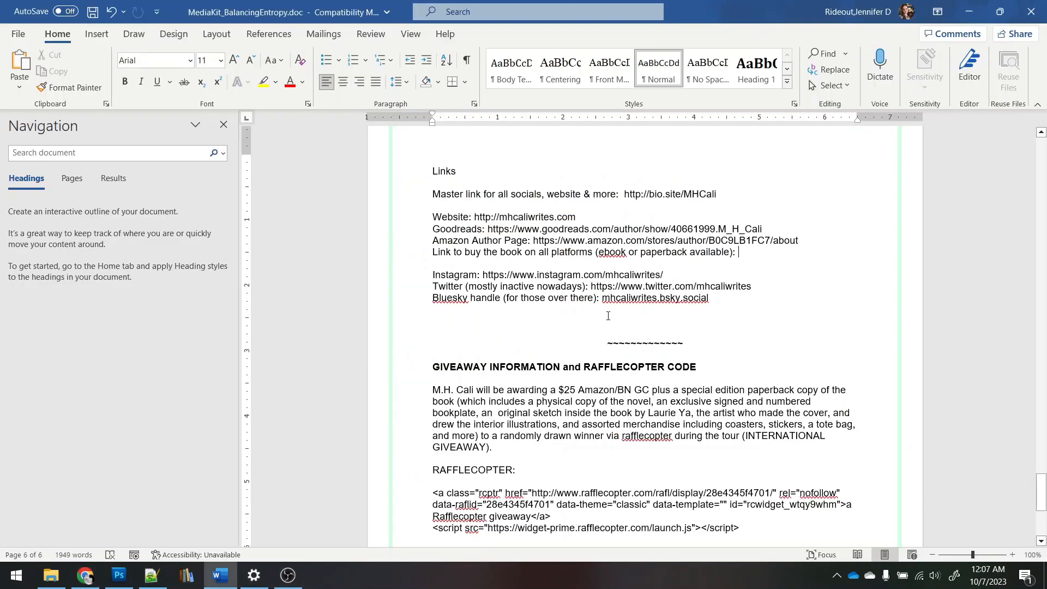
scroll(608, 316, "up", 20)
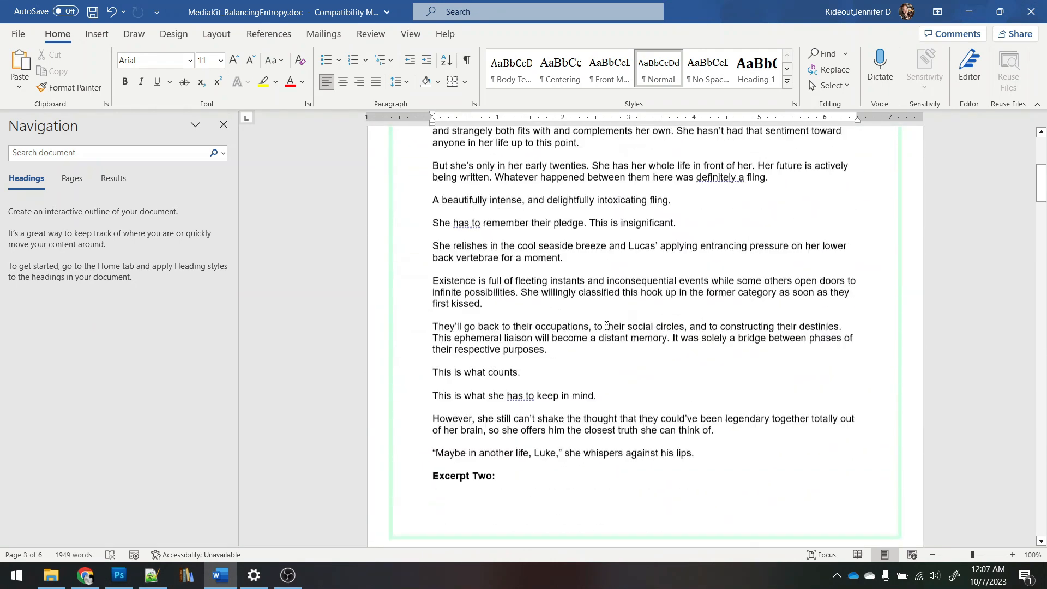
left_click_drag(538, 484, 249, 4)
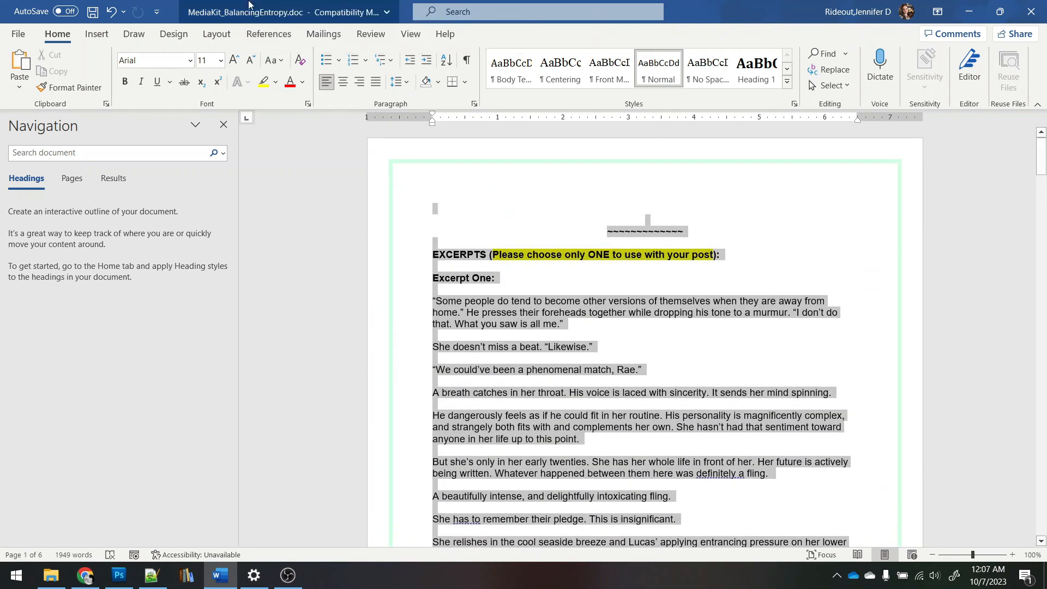
key("Delete")
Step: Cut the full second excerpt from the Word media kit and paste it under the post's "Excerpt" heading in WordPress
scroll(678, 345, "down", 10)
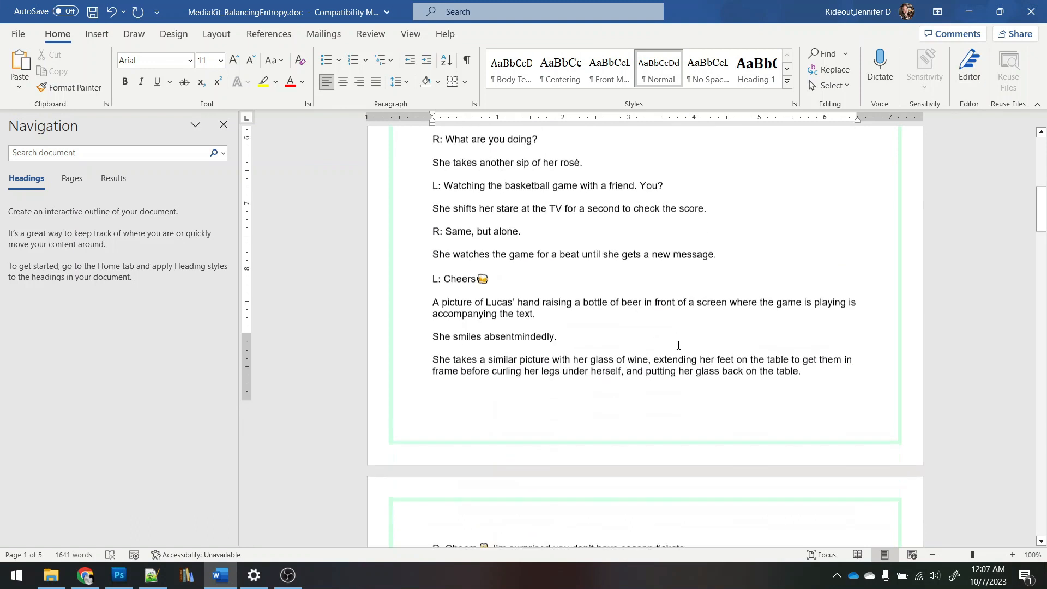
scroll(678, 345, "down", 15)
scroll(679, 343, "down", 7)
left_click_drag(802, 305, 295, 2)
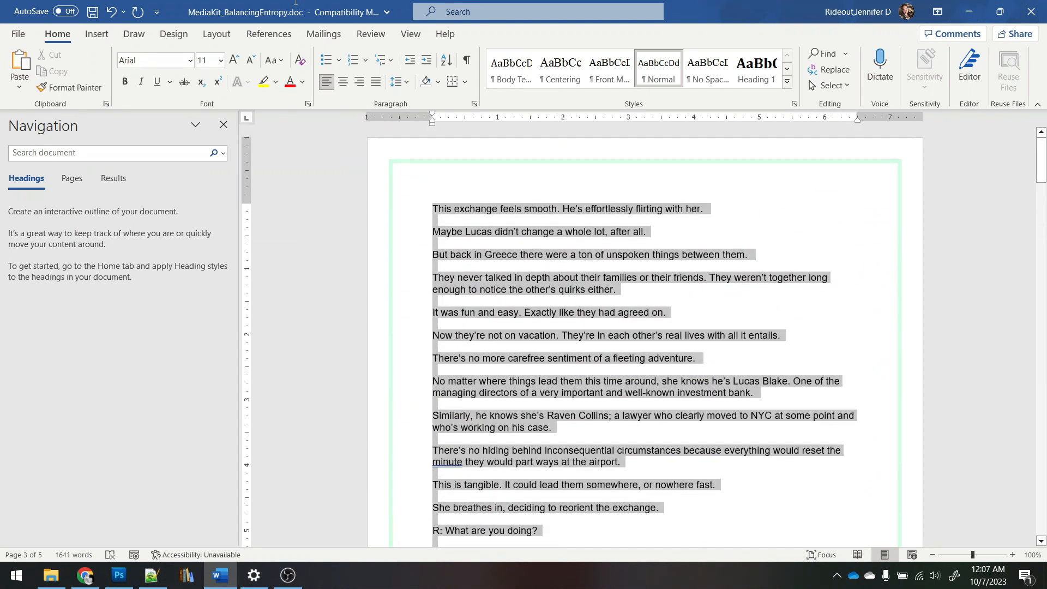
key("alt+Tab")
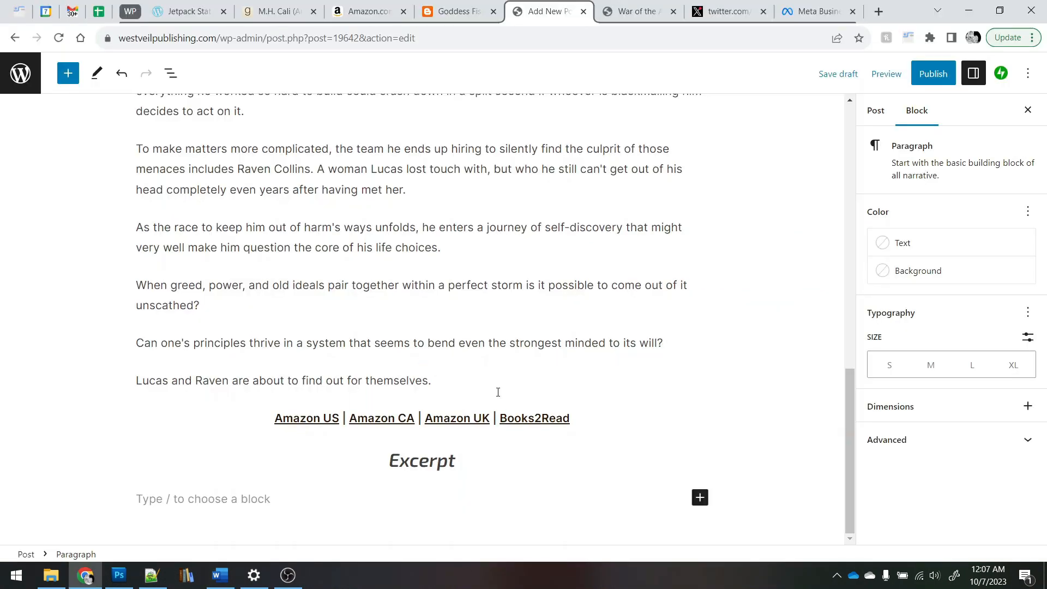
key("ctrl+v")
key("Return")
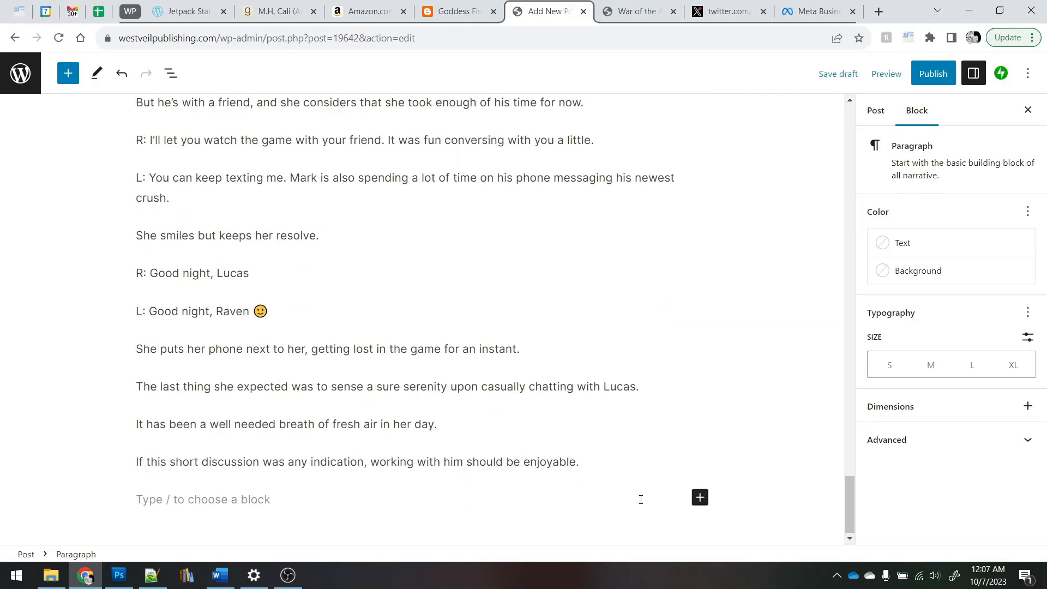
Step: After the excerpt, add a centred, italic H3 heading reading "About the Author" with an empty paragraph after it
left_click(700, 497)
left_click(831, 317)
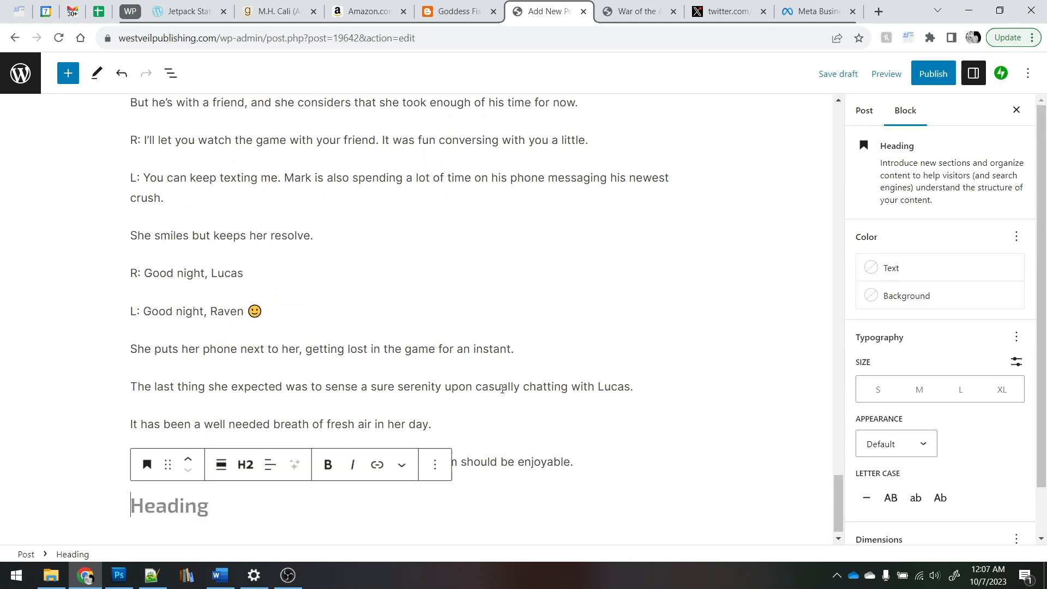
left_click(247, 472)
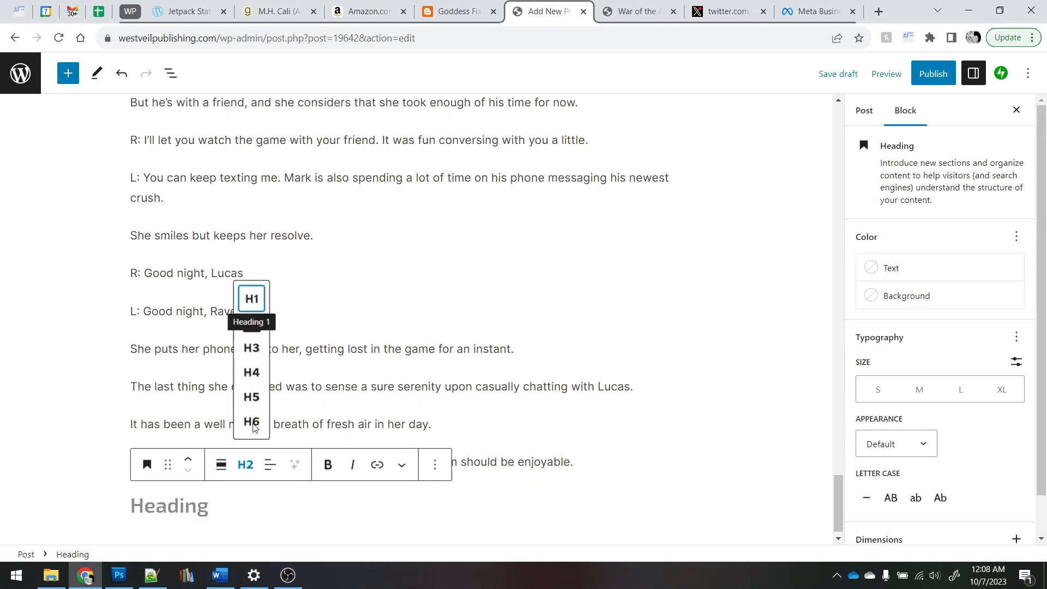
left_click(250, 350)
left_click(270, 464)
left_click(313, 399)
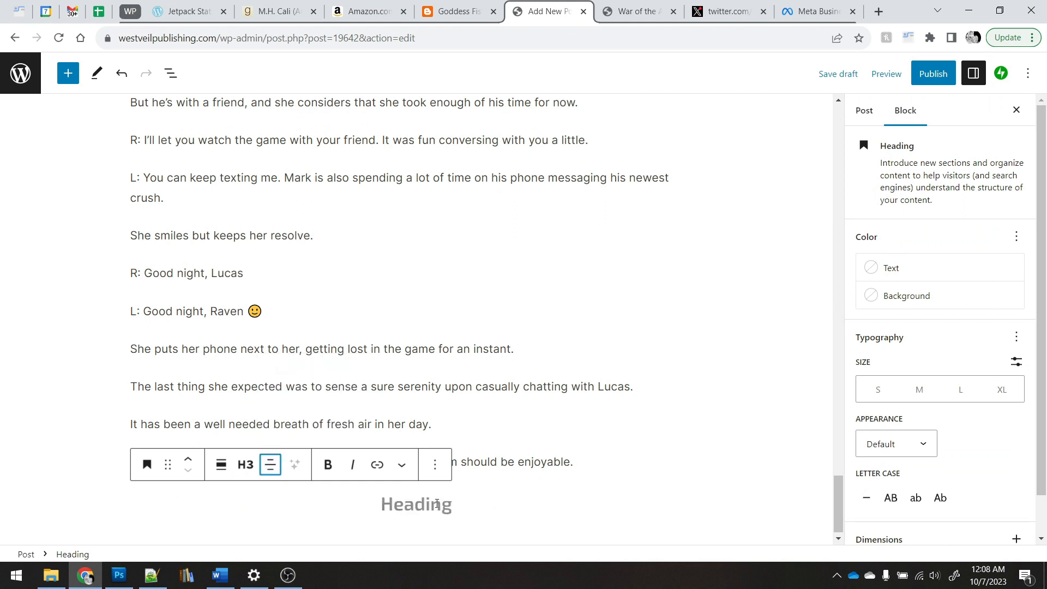
key("ctrl+i")
type("About the Author")
key("BackSpace")
type("or")
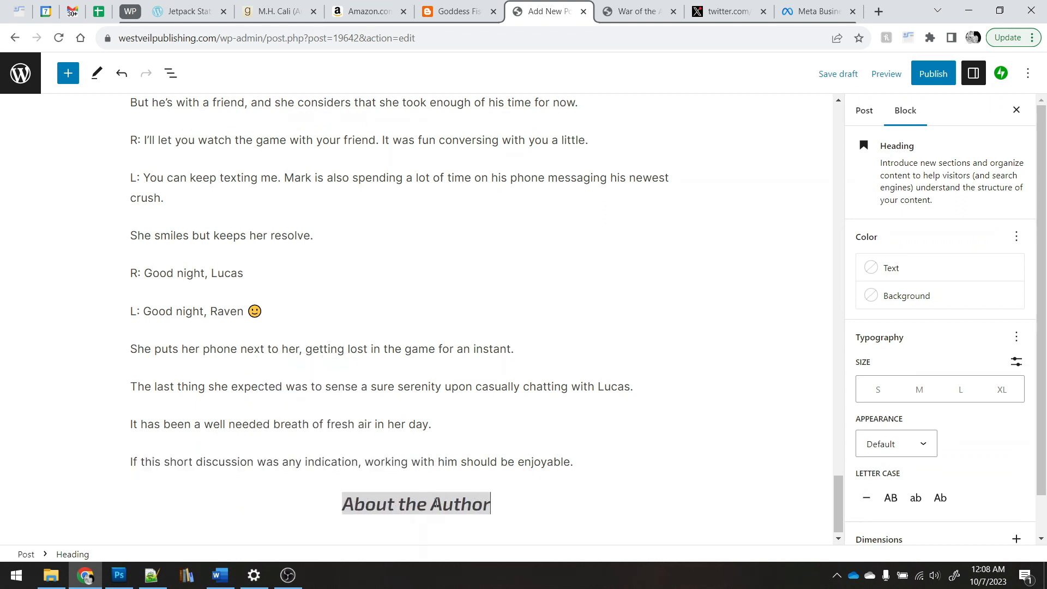
key("Return")
Step: Insert an image block under the "About the Author" heading and align it right
left_click(698, 497)
left_click(883, 333)
left_click(227, 347)
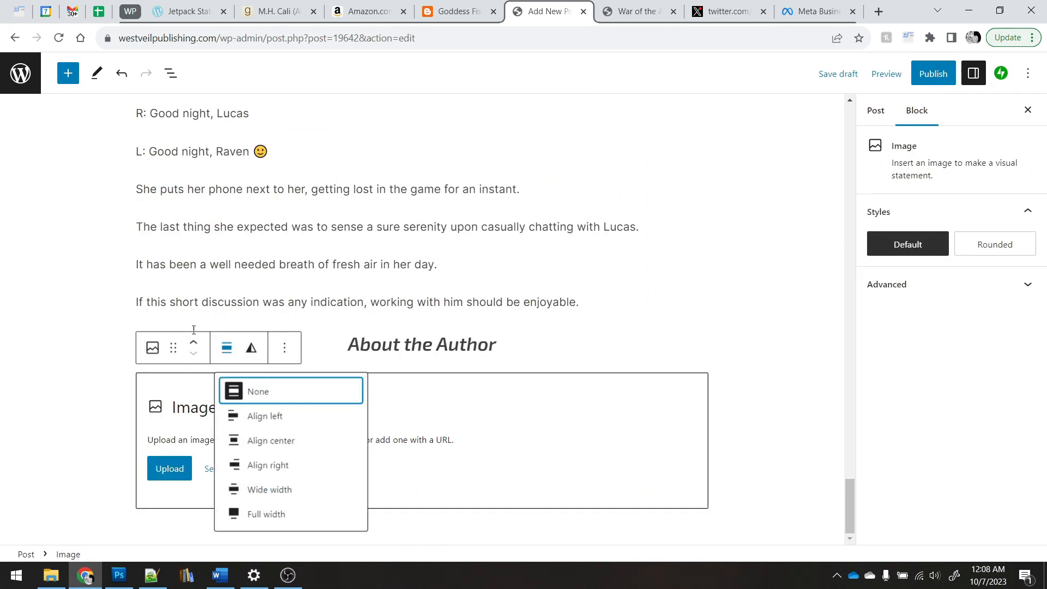
left_click(275, 463)
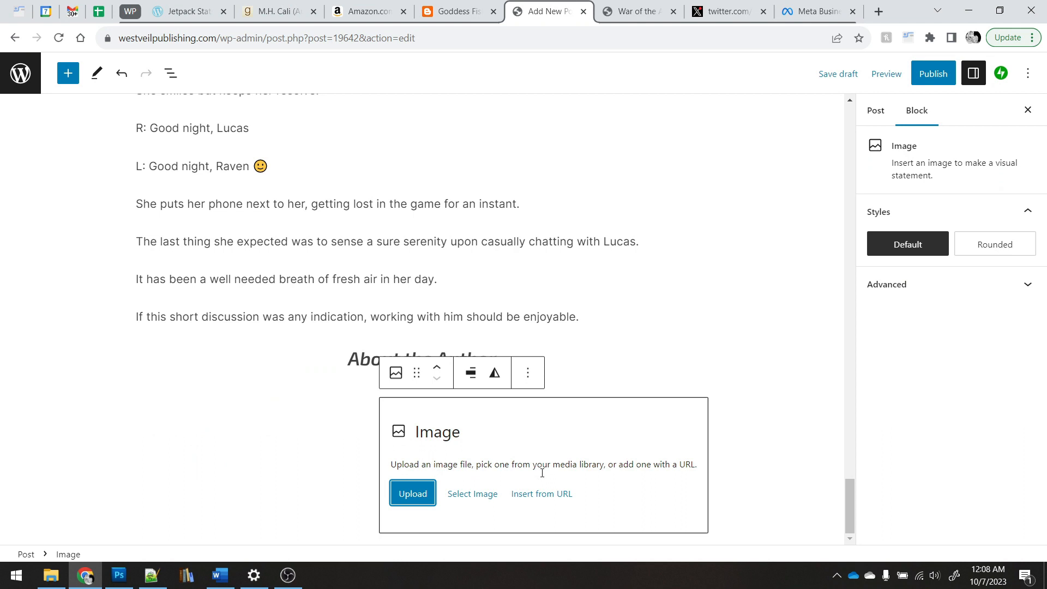
Step: Fill the image block with the pink-haired writer sketch from the media library, apply the Rounded style and start a new paragraph
left_click(472, 494)
left_click(480, 383)
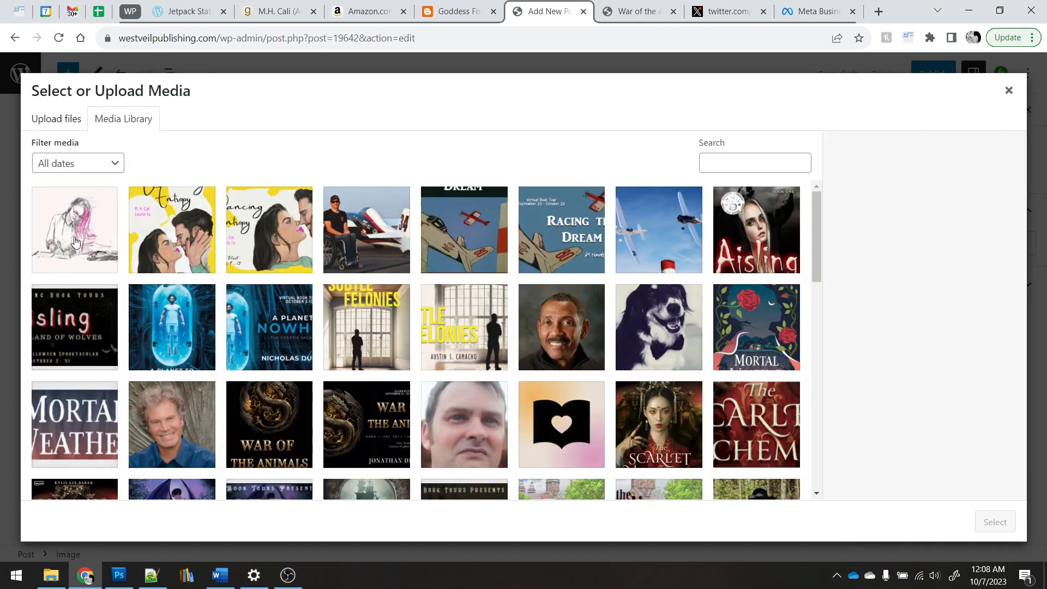
left_click(74, 240)
left_click(994, 522)
scroll(647, 347, "down", 3)
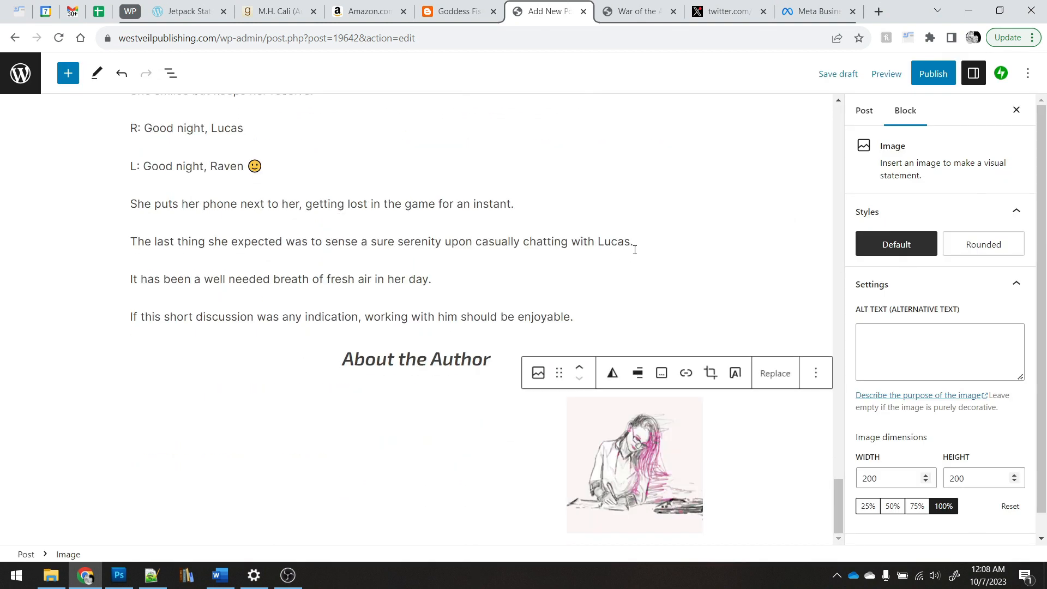
left_click(976, 252)
key("Return")
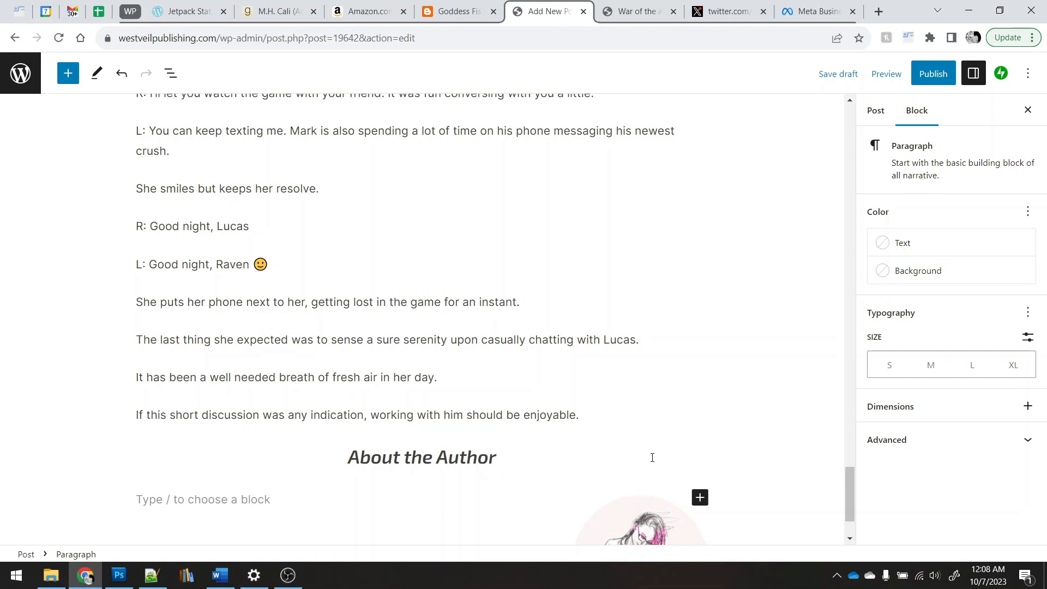
scroll(527, 339, "down", 2)
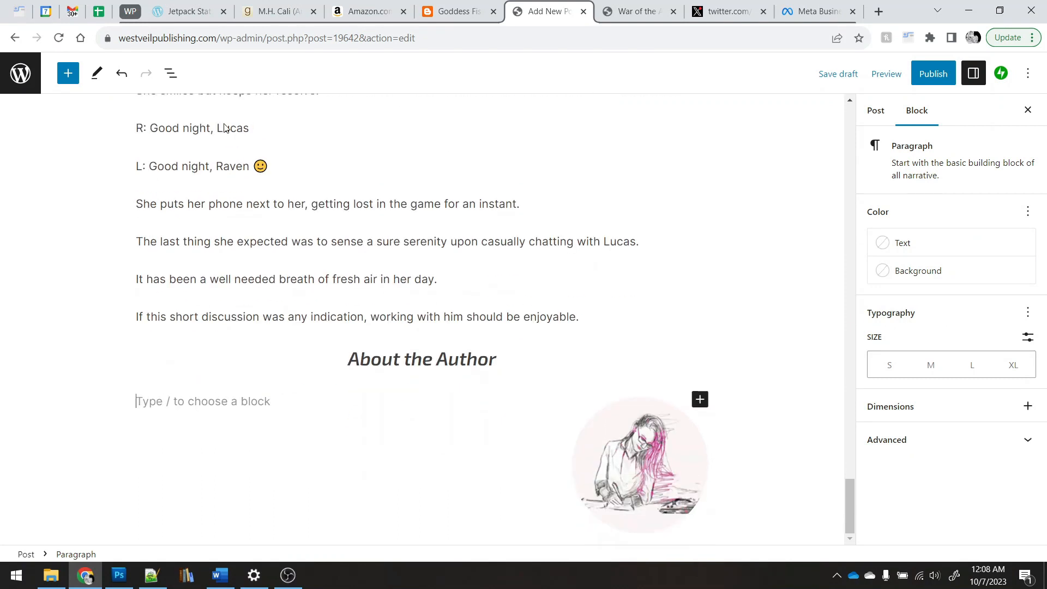
Step: In the Word media kit, delete everything above the author bio text, including the "AUTHOR Bio and Links:" heading
left_click(220, 576)
scroll(627, 402, "down", 2)
scroll(627, 402, "down", 20)
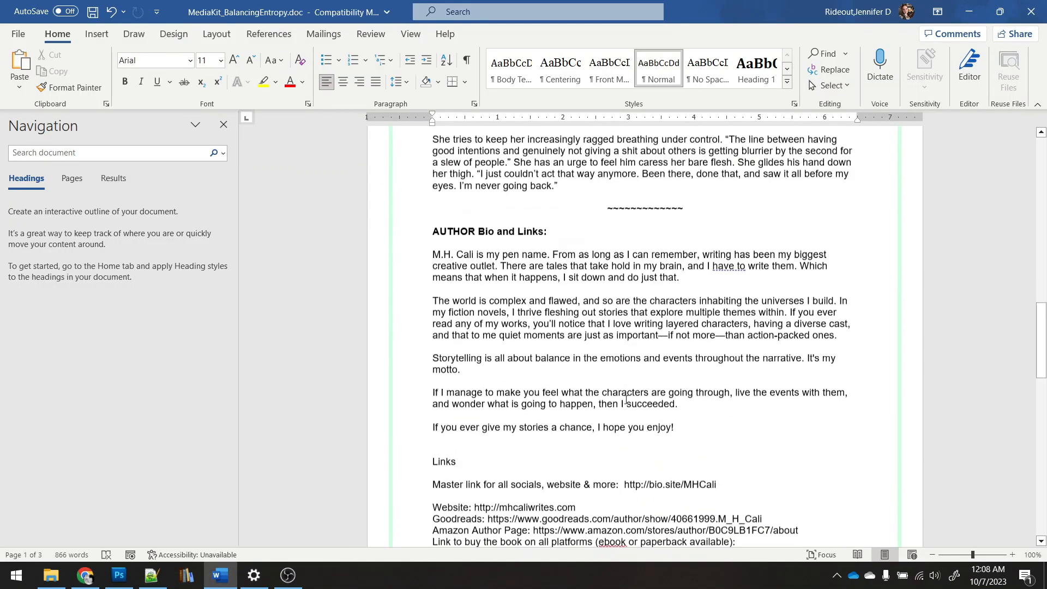
left_click_drag(590, 174, 199, 4)
key("Delete")
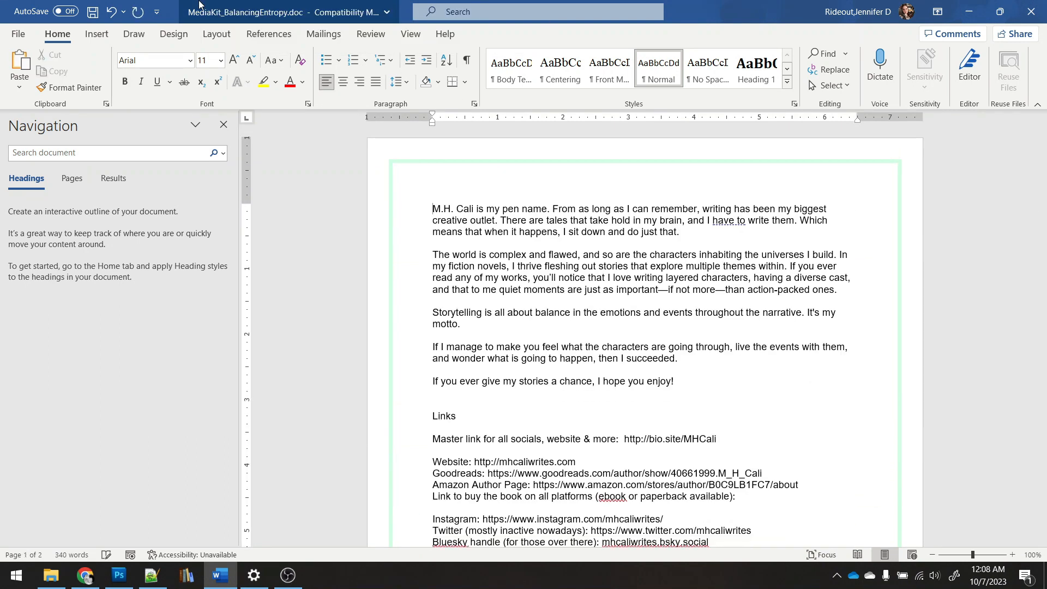
Step: Cut the author bio paragraphs from Word and paste them beside the author image in the WordPress post, ending with a new paragraph
left_click(687, 385, "shift")
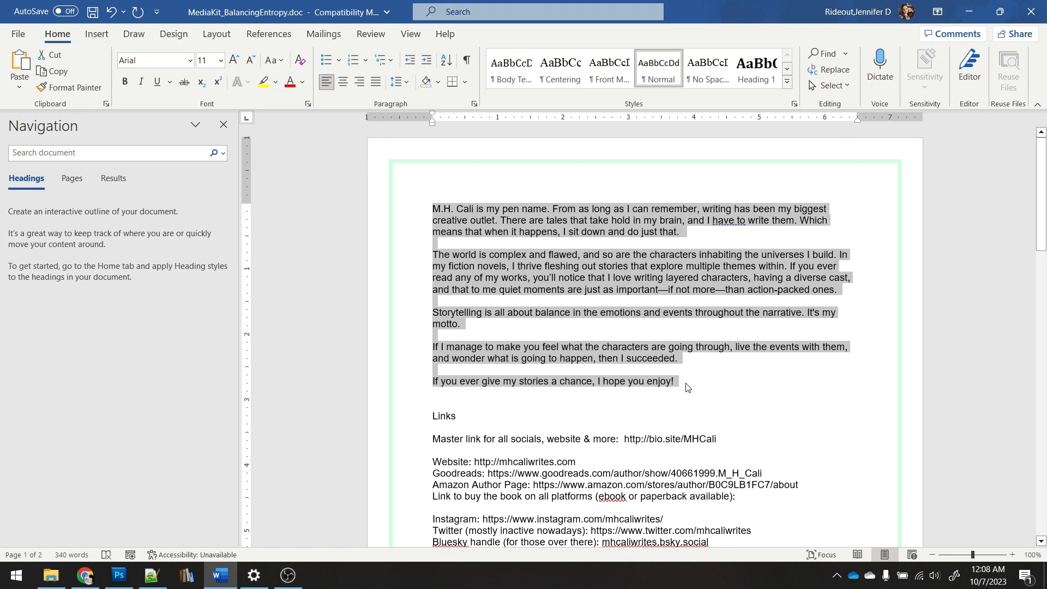
key("Delete")
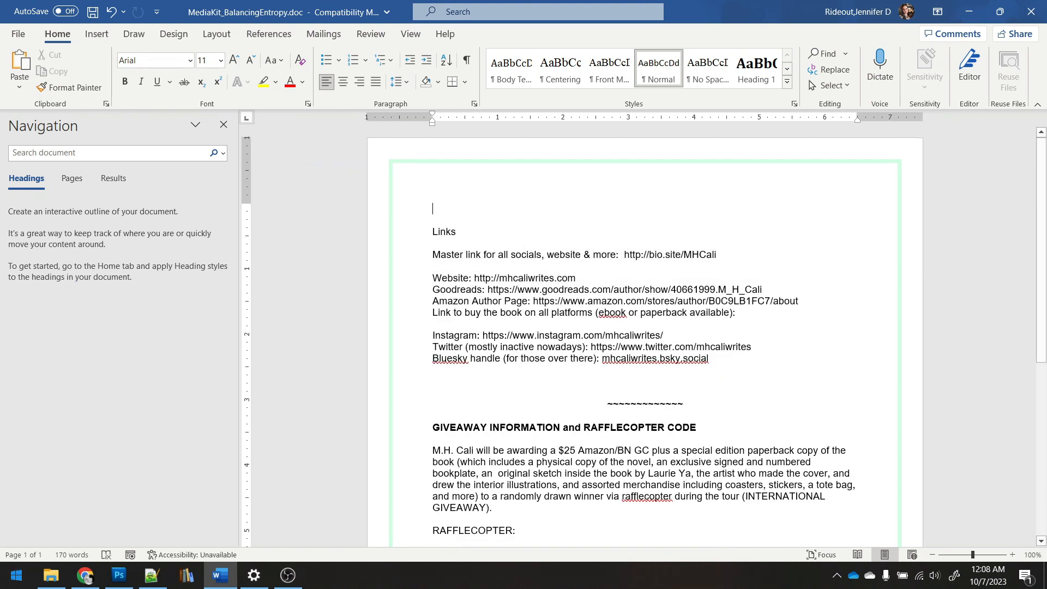
left_click(93, 576)
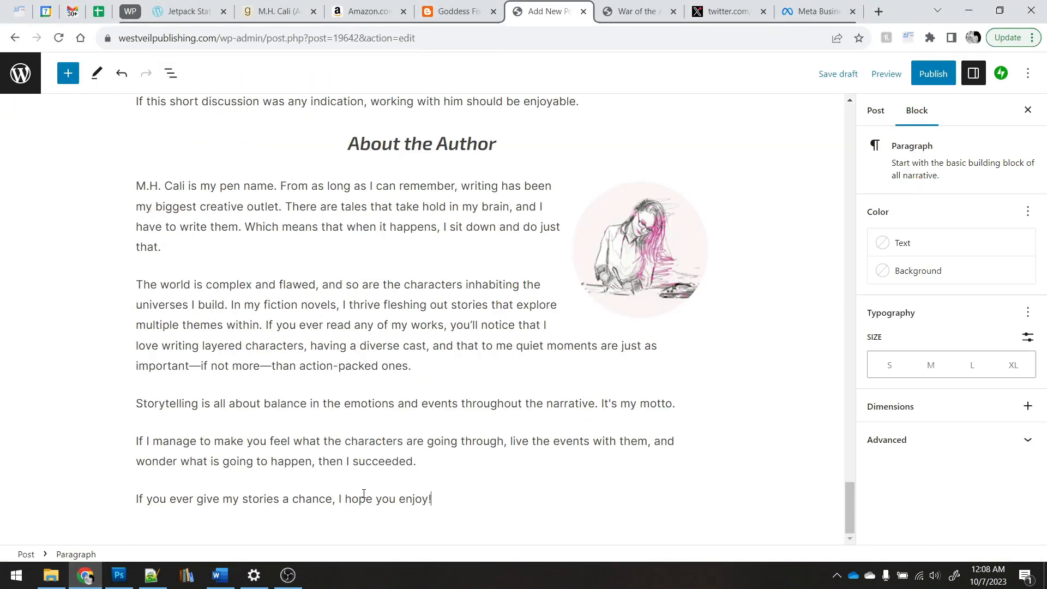
key("Return")
Step: In the Word links list, delete the Goodreads, Amazon Author Page and all-platforms buy link lines
left_click(220, 575)
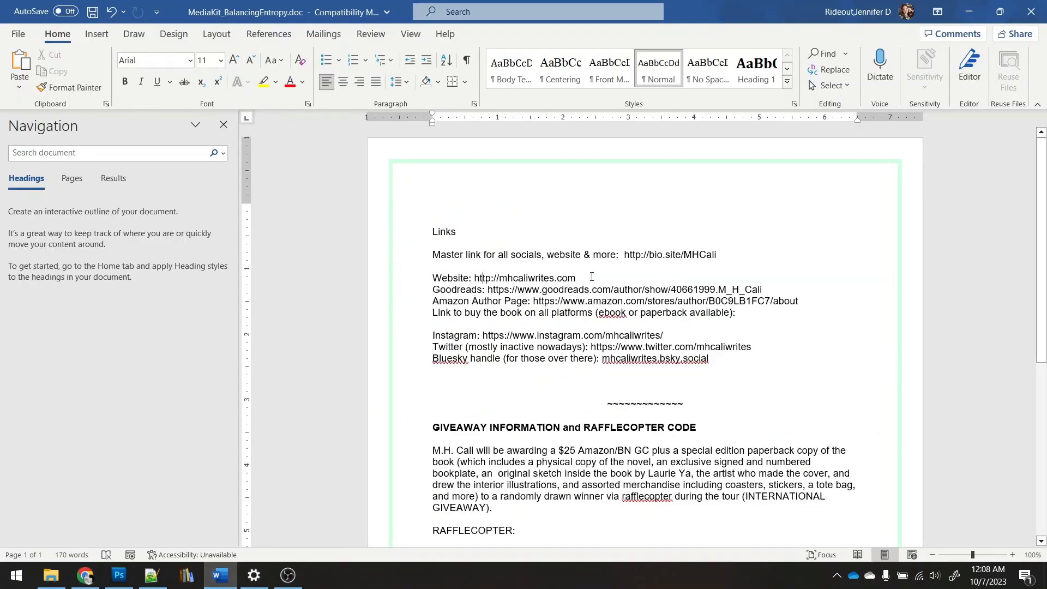
key("Return")
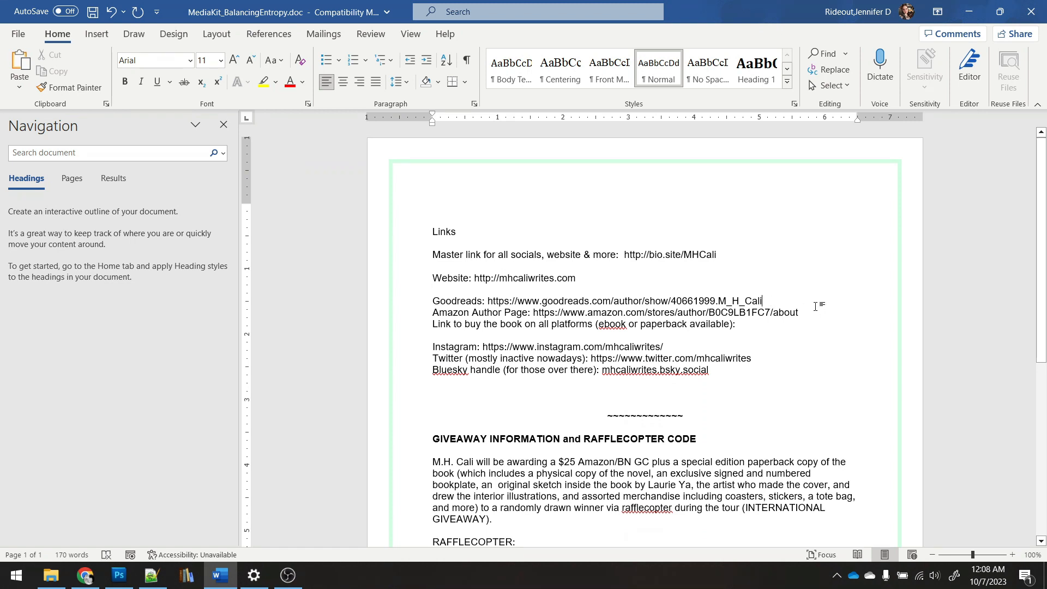
left_click_drag(631, 318, 407, 293)
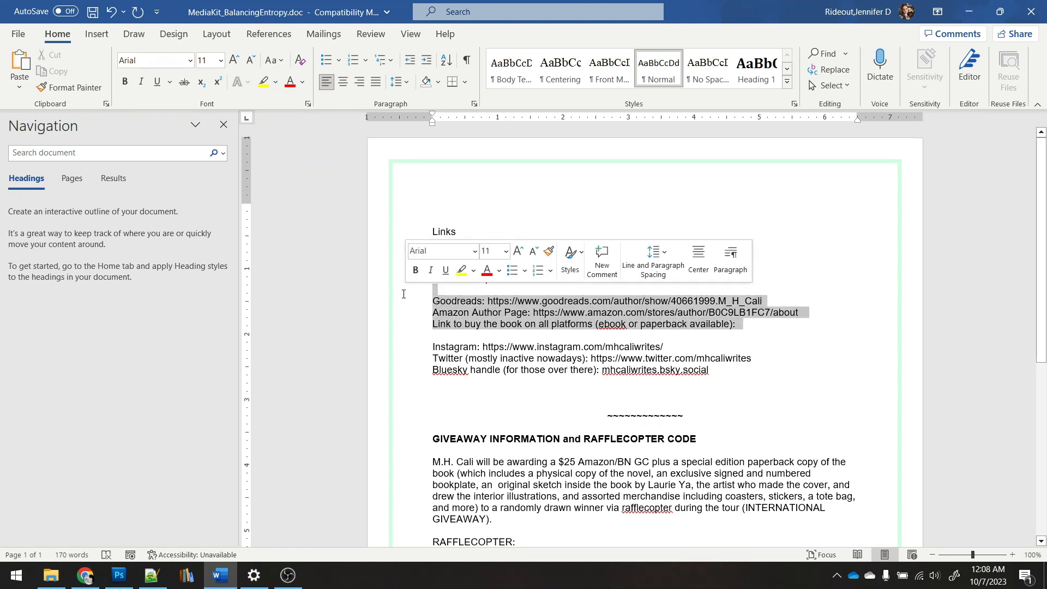
key("BackSpace")
left_click(452, 324)
right_click(468, 324)
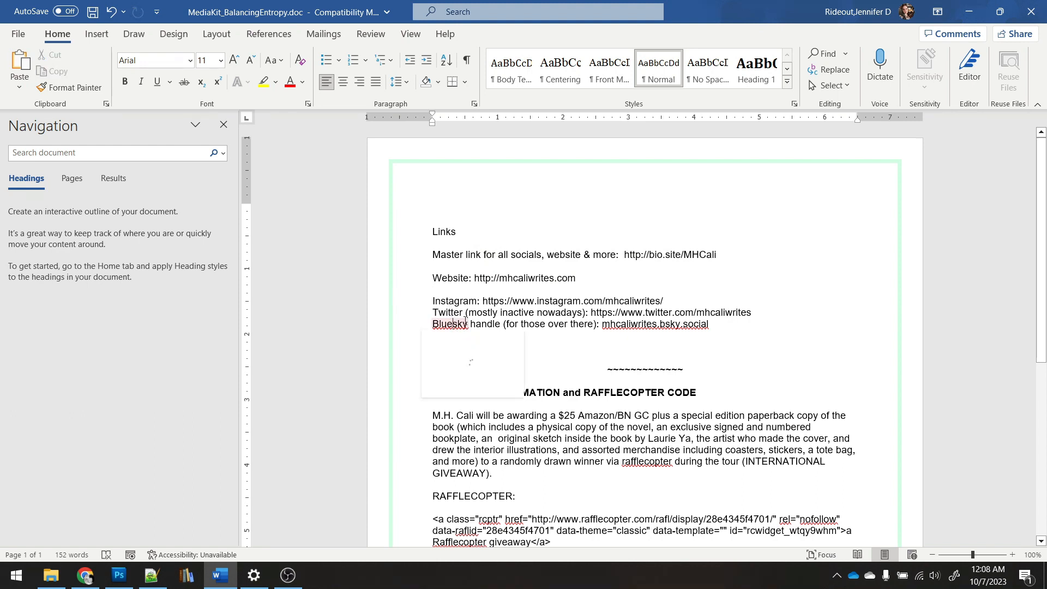
left_click(605, 286)
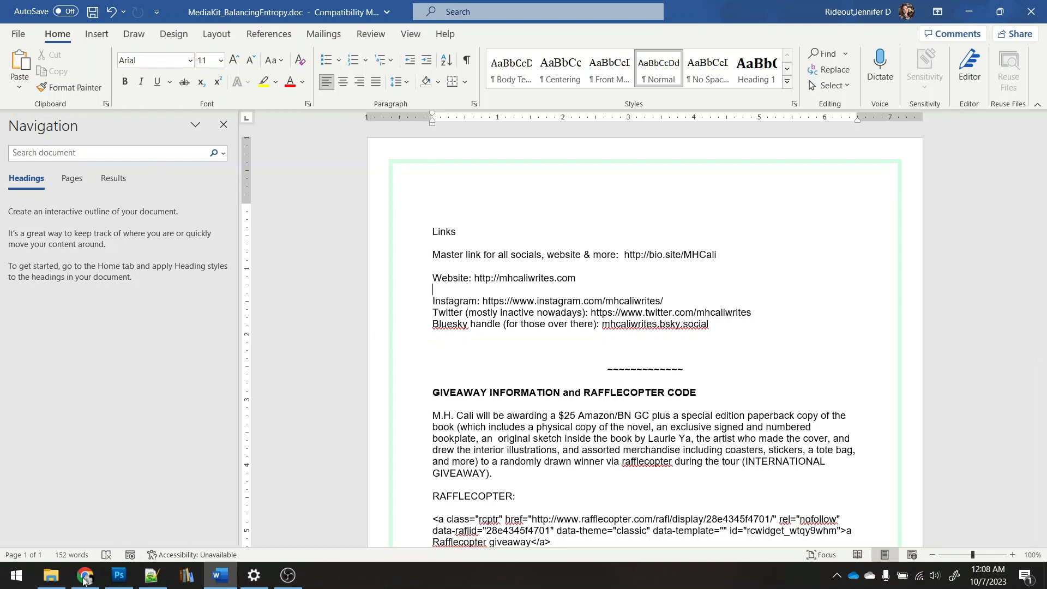
Step: Switch to the WordPress post and start a bold link line below the author bio reading "Website | Facebook | Twitter |"
key("alt+Tab")
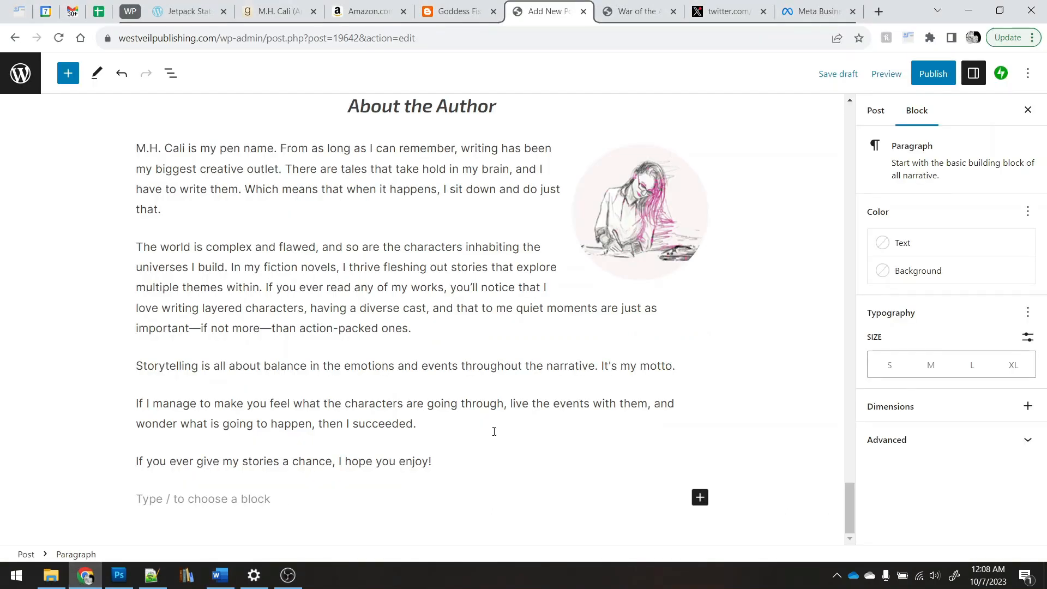
type("Website | Facebook |")
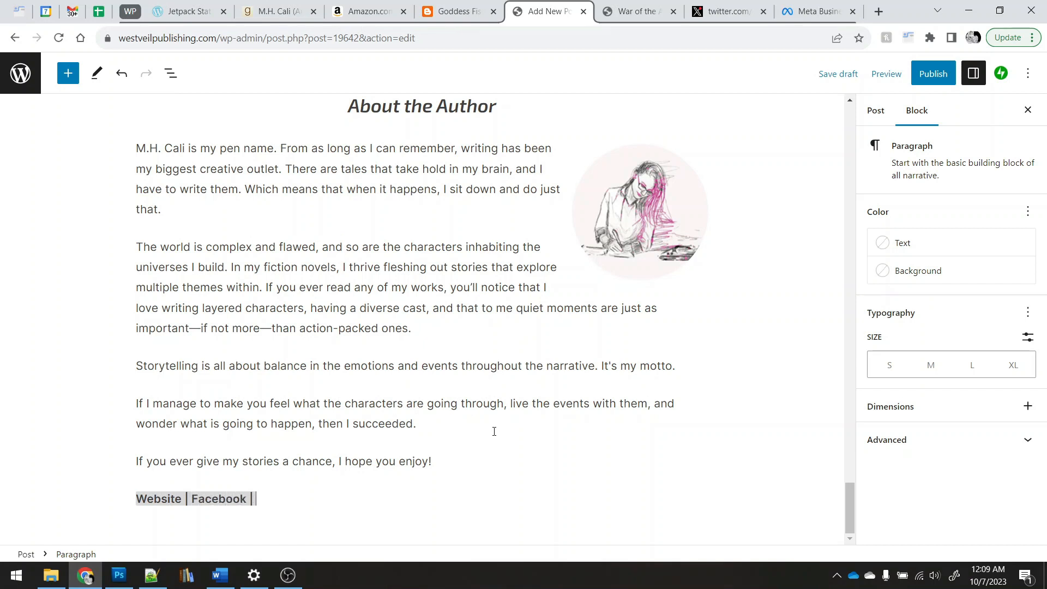
type("witter")
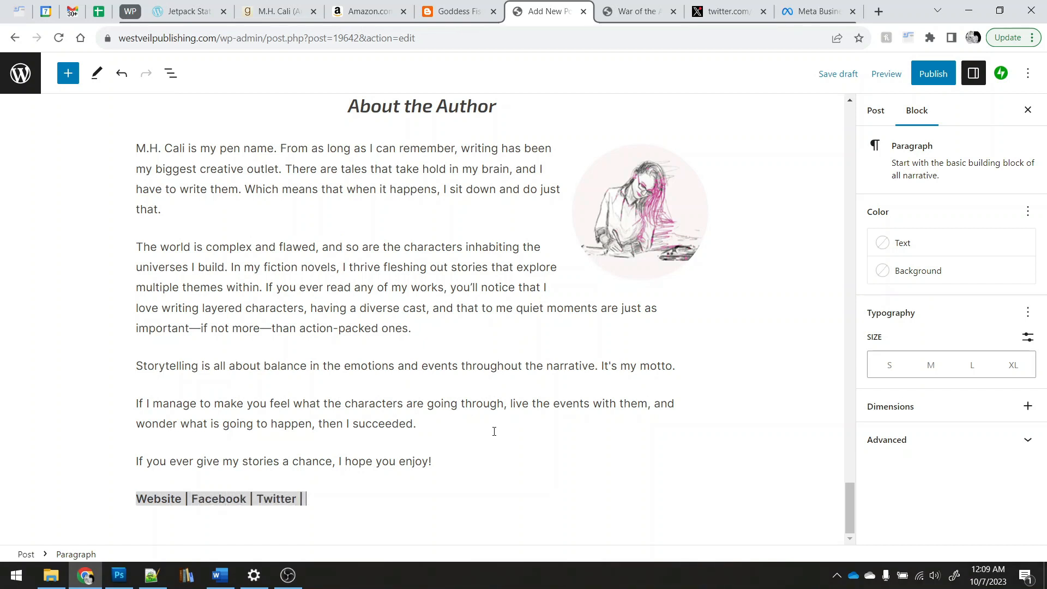
type(" |")
Step: Check the author's links in the Word media kit and remove the Facebook entry from the post's link line
left_click(220, 575)
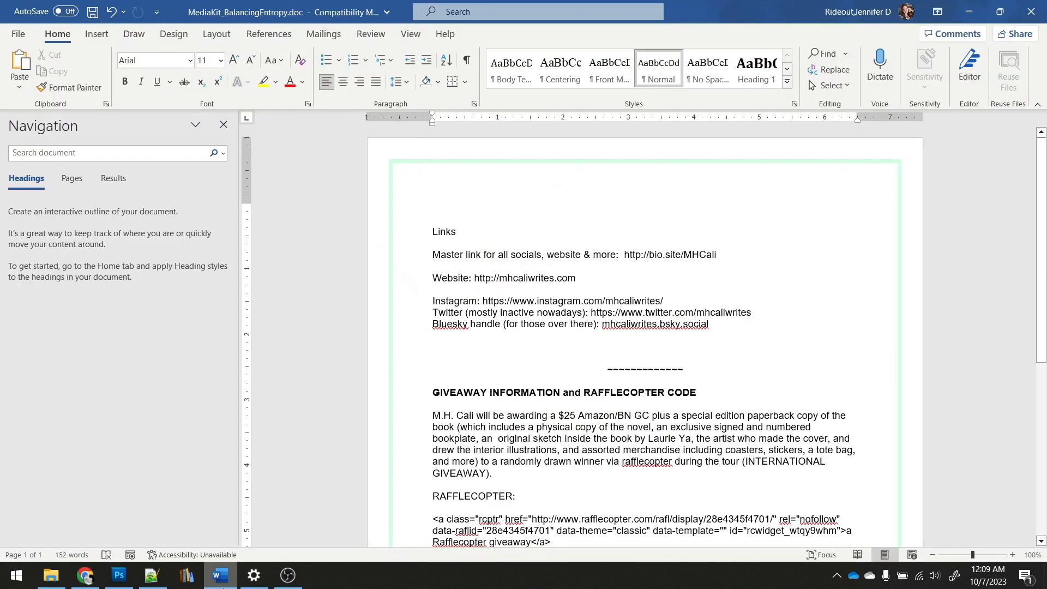
key("alt+Tab")
double_click(213, 498)
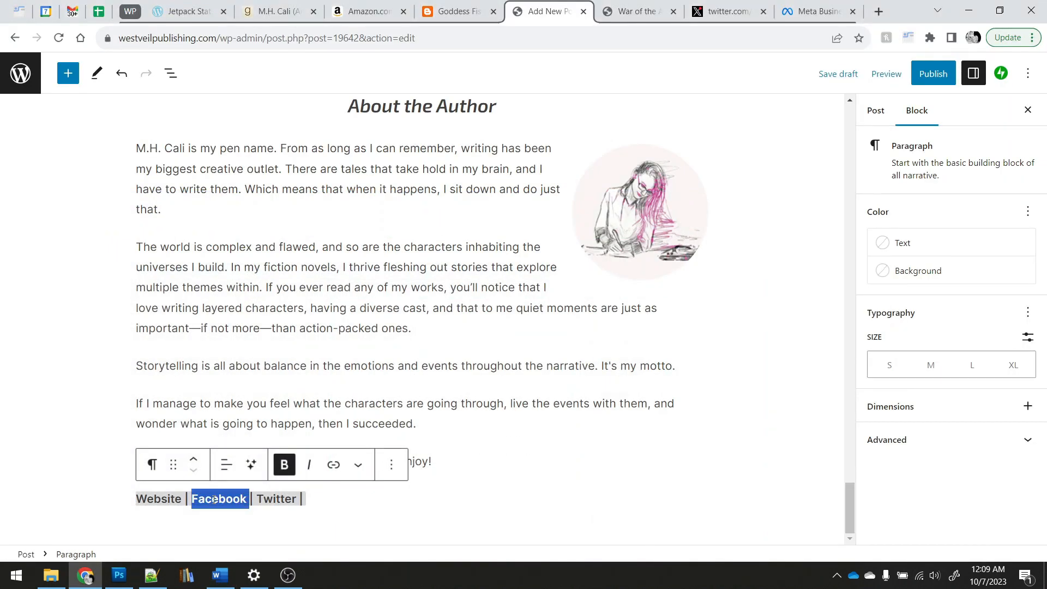
key("BackSpace")
key("BackSpace")
key("BackSpace")
Step: Complete the link line with "Instagram | Bluesky | Amazon | Goodreads" and centre the paragraph
left_click(294, 504)
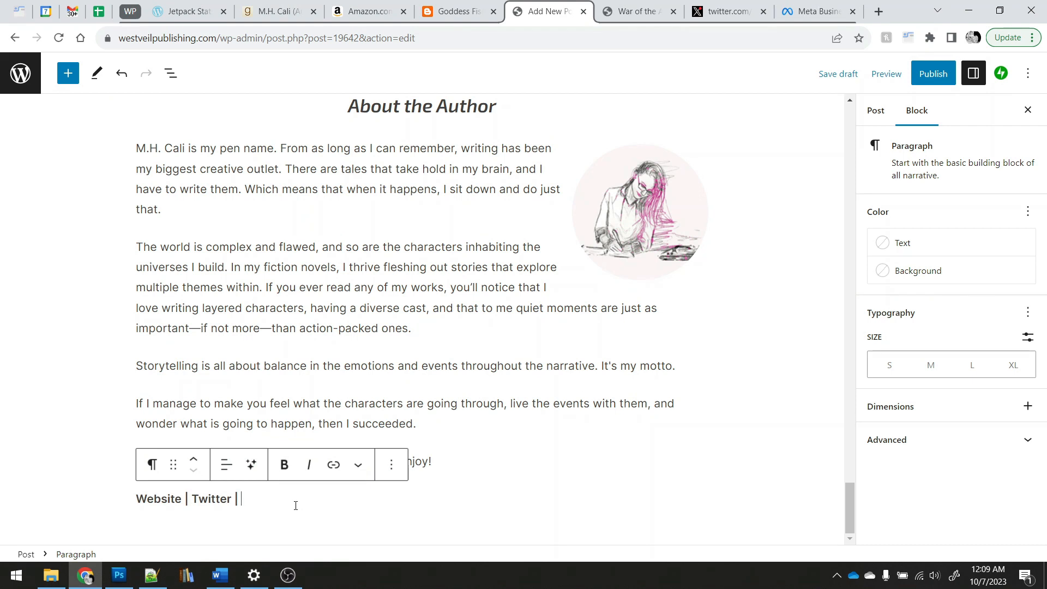
type("In")
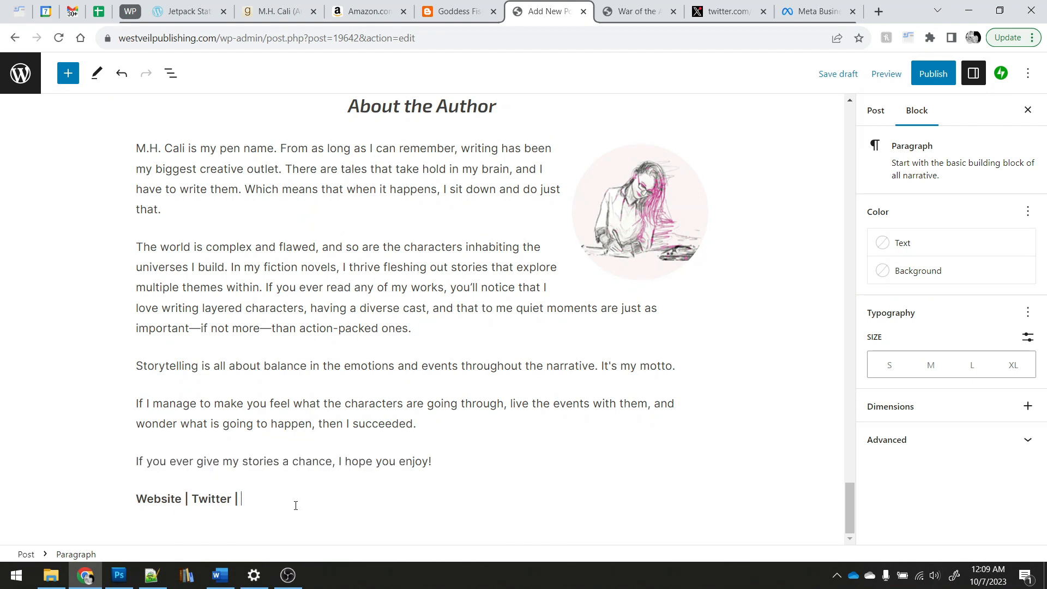
type("Instagram")
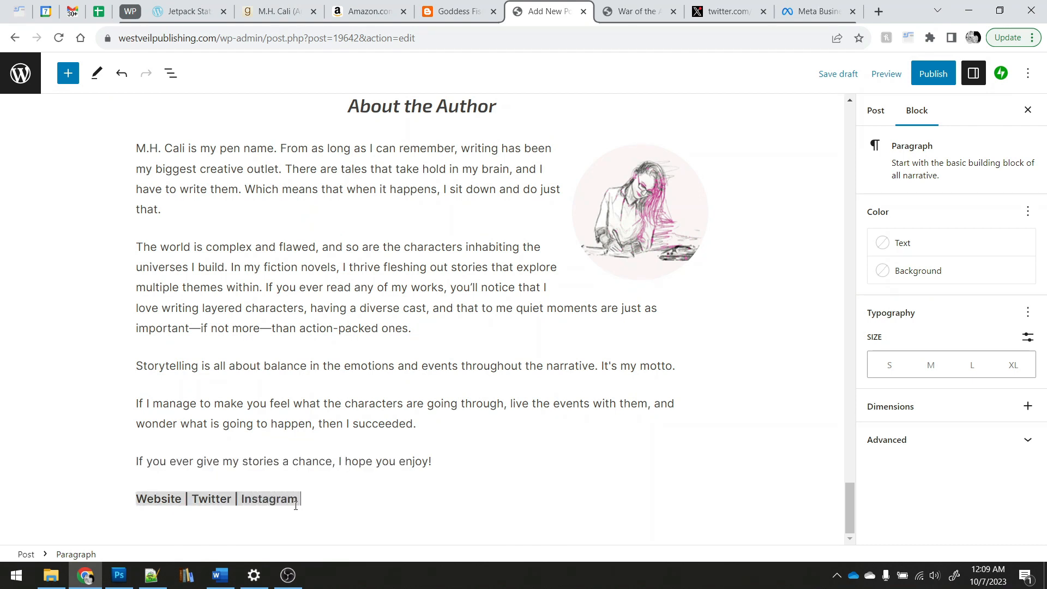
type(" | Bluesky | Amazon | Goodreads")
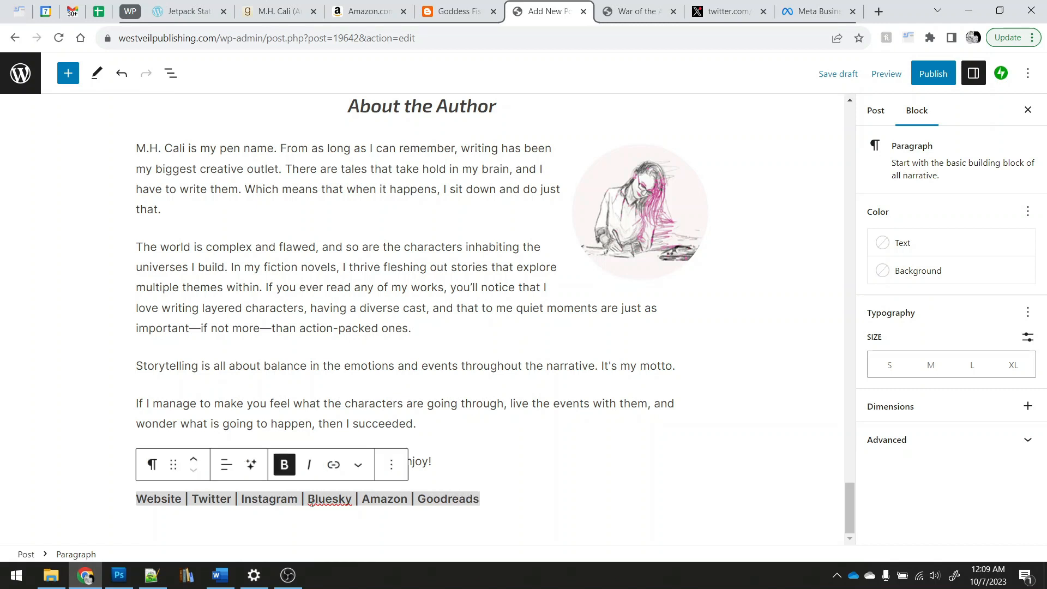
left_click(225, 464)
left_click(268, 398)
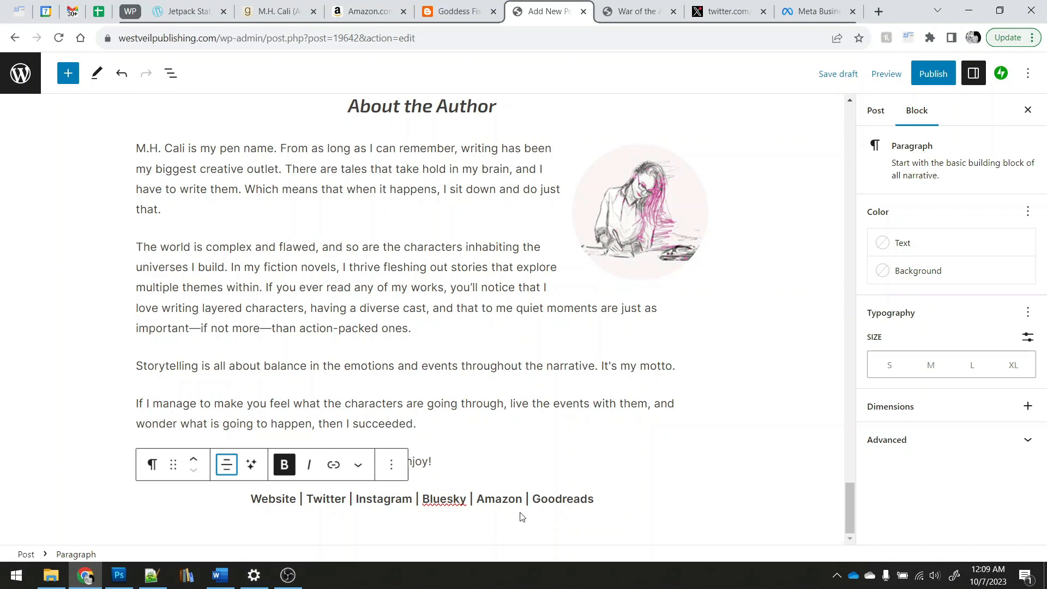
Step: Link the word "Amazon" to the SiteStripe short text link of the author's Amazon page, closing that page
left_click_drag(478, 497, 522, 506)
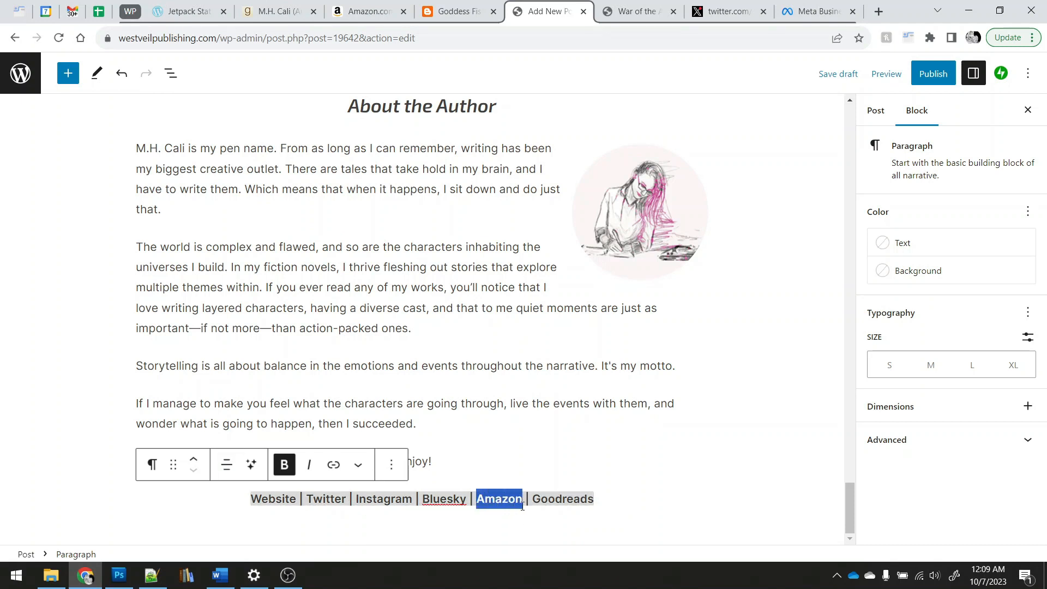
left_click(364, 11)
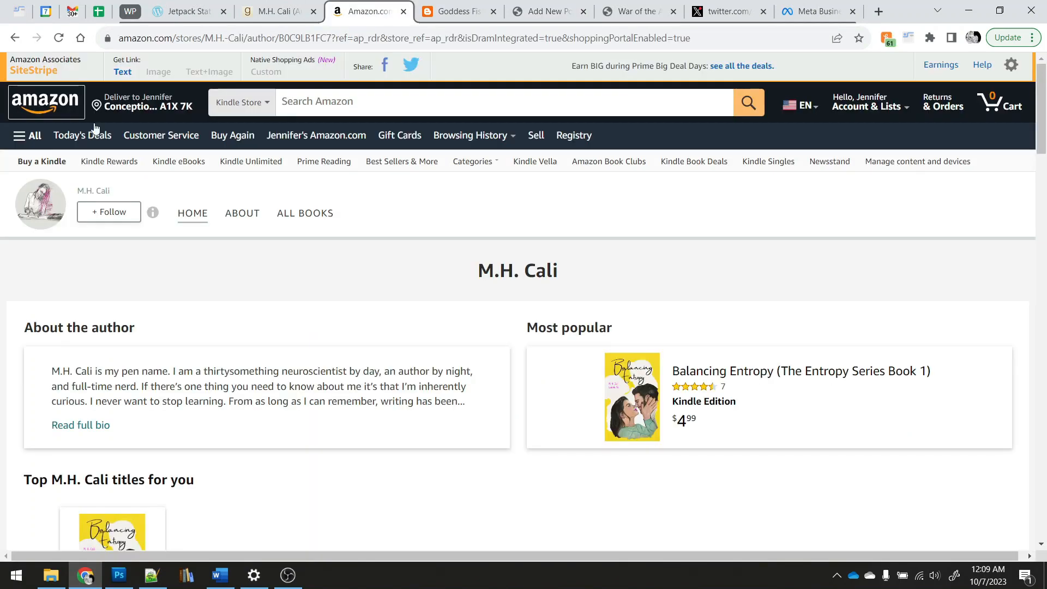
left_click(121, 73)
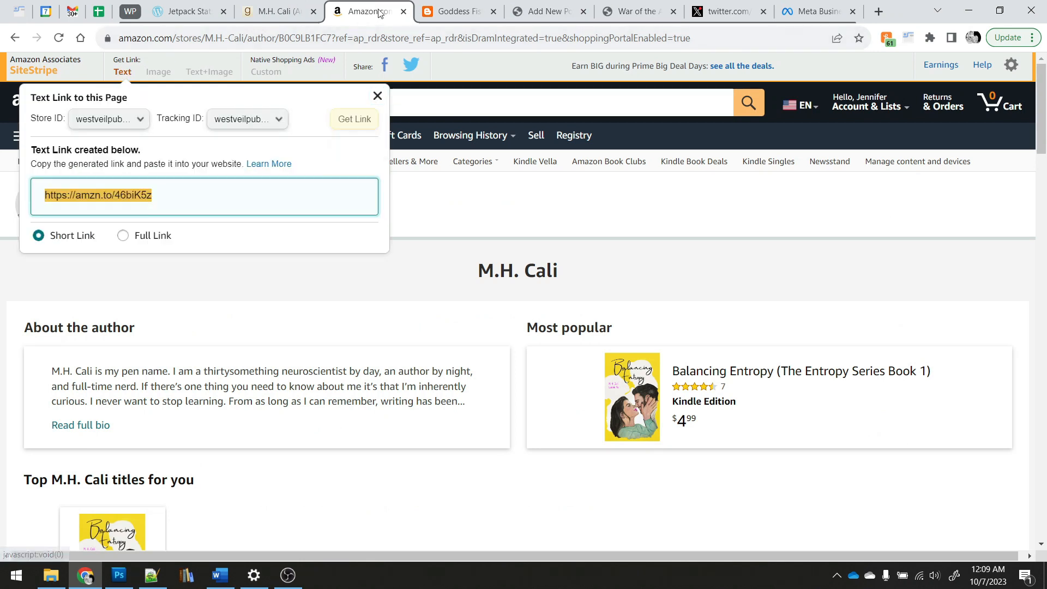
left_click(403, 12)
left_click(469, 11)
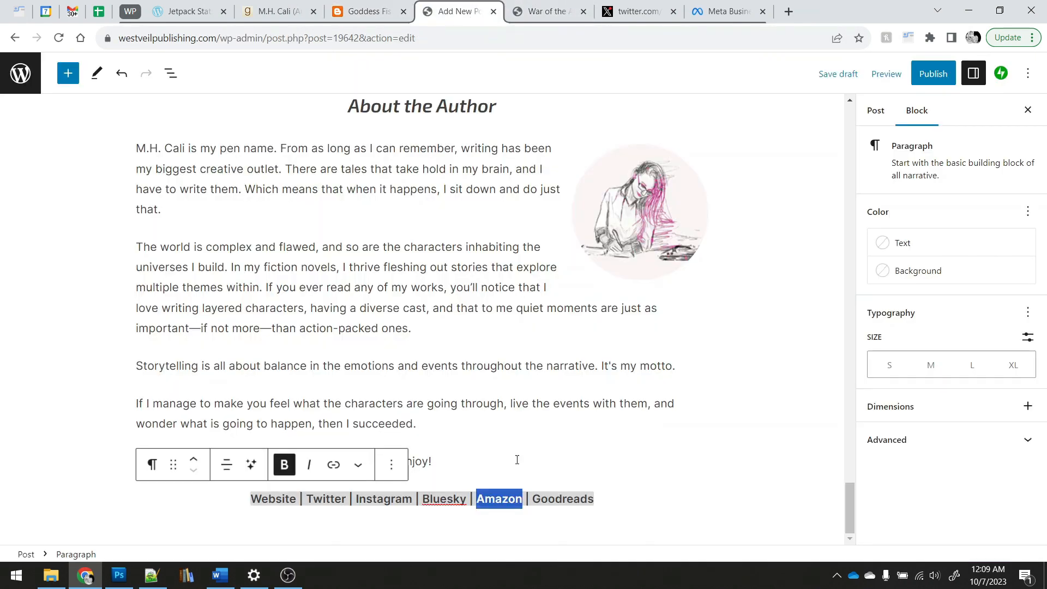
key("ctrl+v")
Step: Link the word "Goodreads" in the link line to the address of the author's open Goodreads page
left_click(564, 500)
double_click(563, 500)
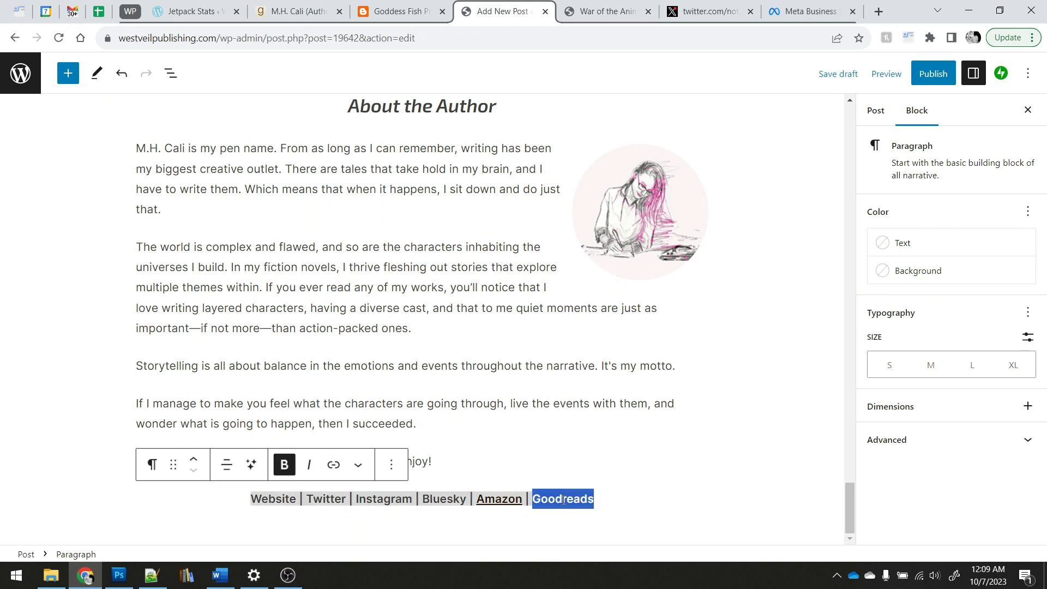
left_click(295, 6)
left_click(274, 37)
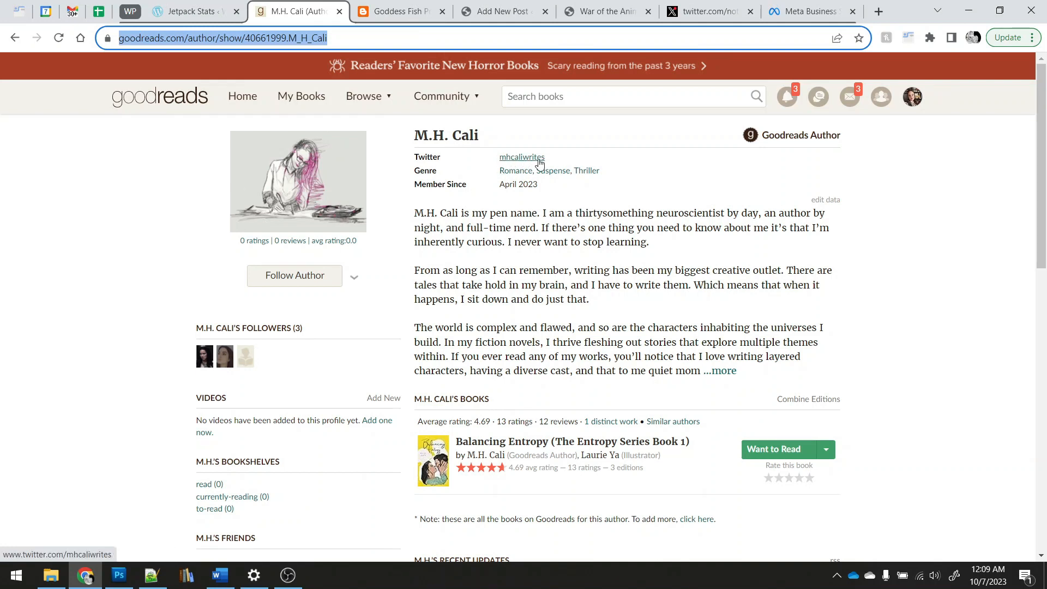
left_click(501, 11)
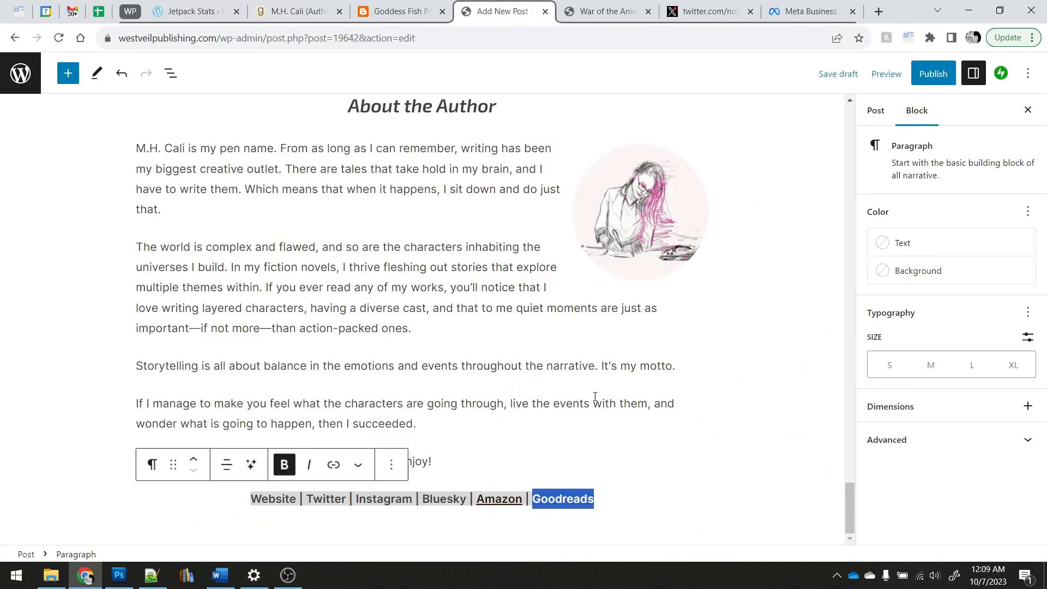
key("ctrl+v")
Step: Select "Website" in the link line, cut mhcaliwrites.com from the Word links list and open that address in a new Chrome tab
left_click_drag(251, 498, 297, 498)
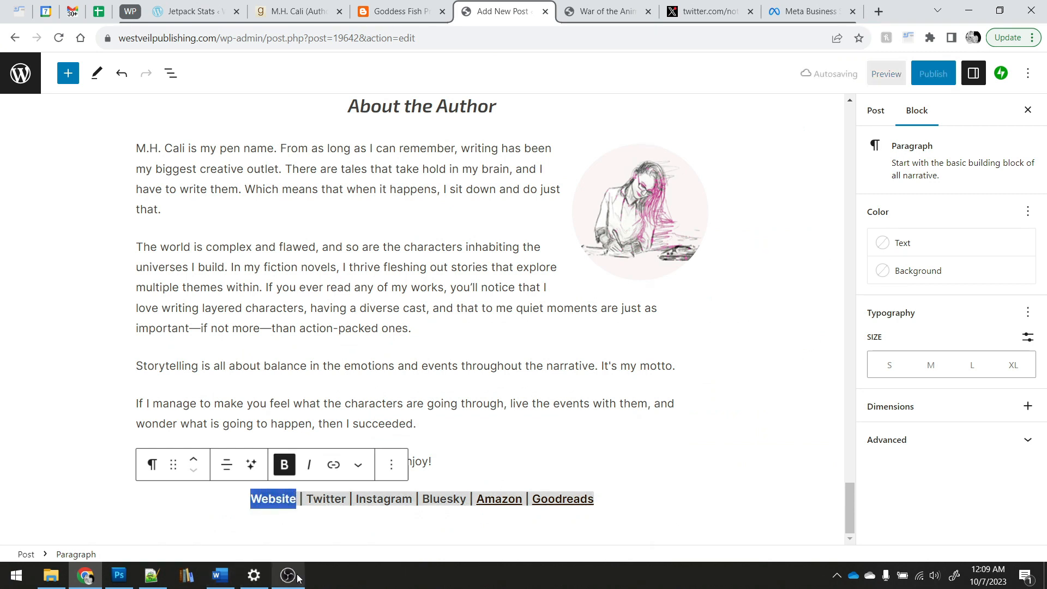
left_click(230, 582)
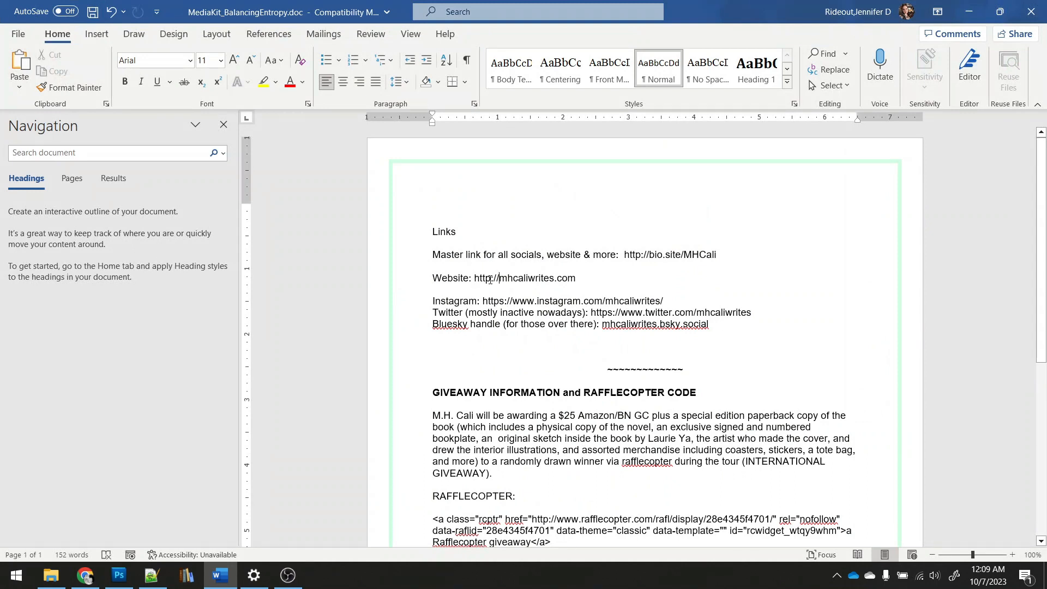
left_click(575, 279, "shift")
key("ctrl+x")
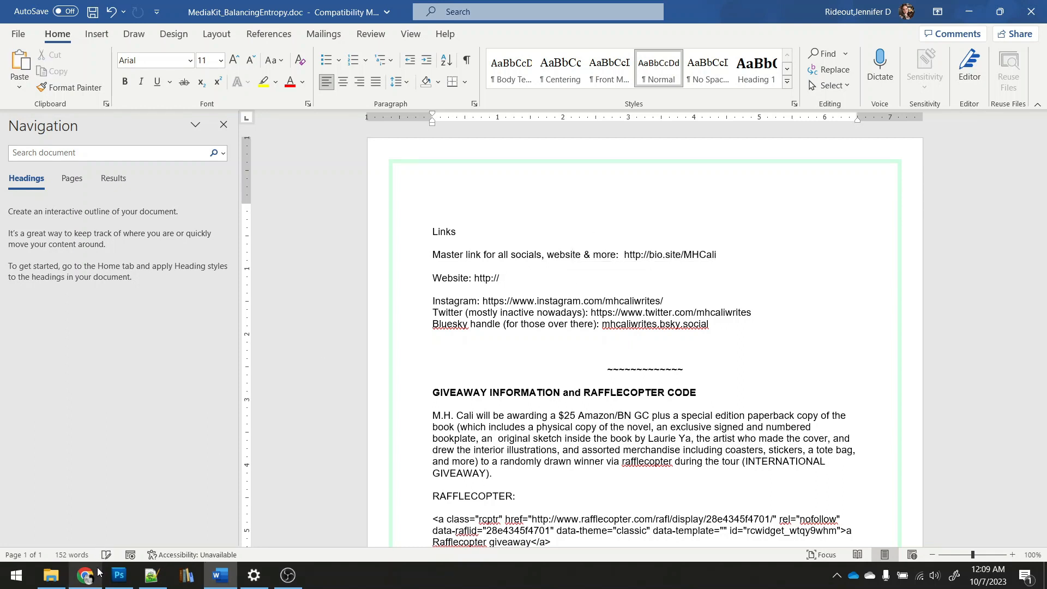
left_click(85, 576)
left_click(877, 11)
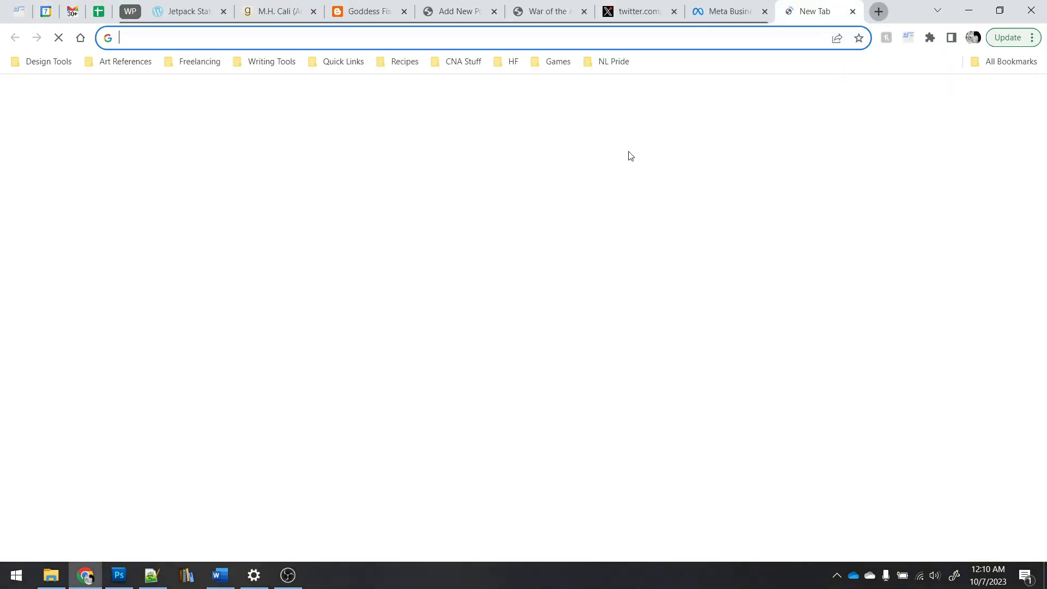
key("ctrl+v")
key("Return")
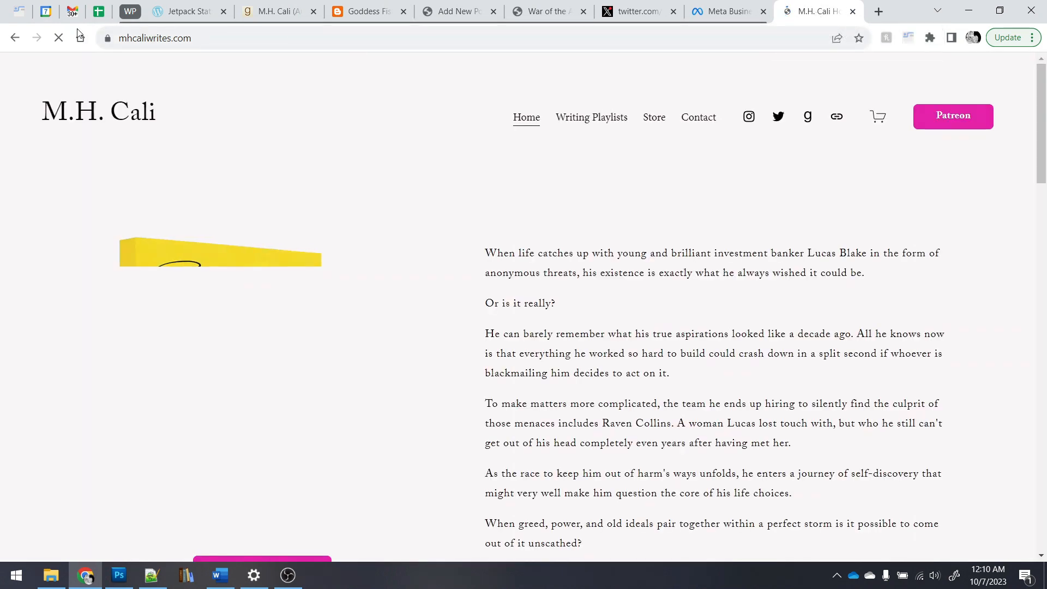
Step: Copy the full address of the author's website and apply it as the link on "Website" in the post
left_click(190, 44)
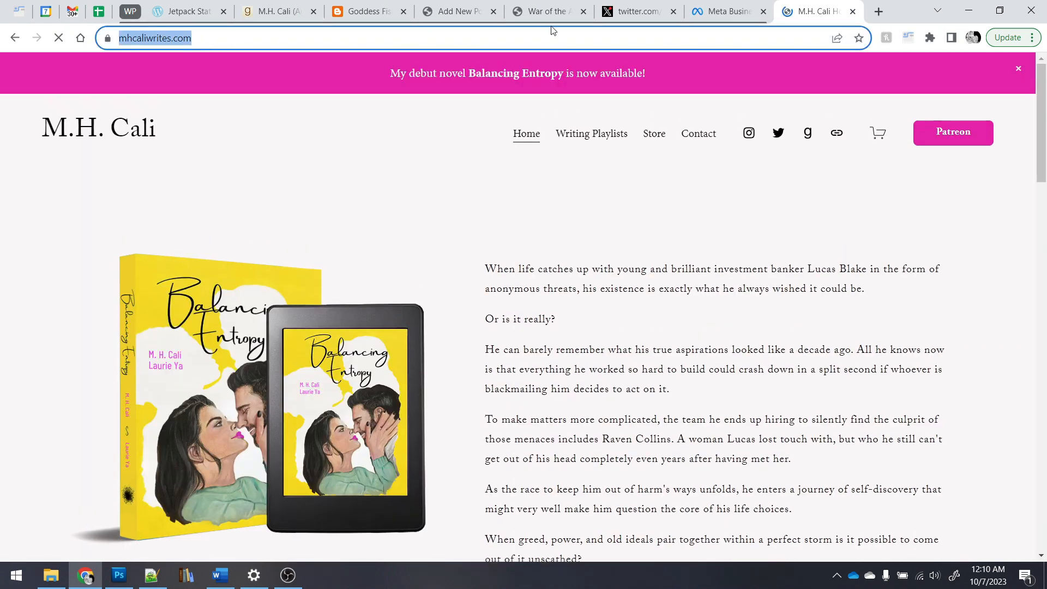
left_click(458, 11)
key("ctrl+v")
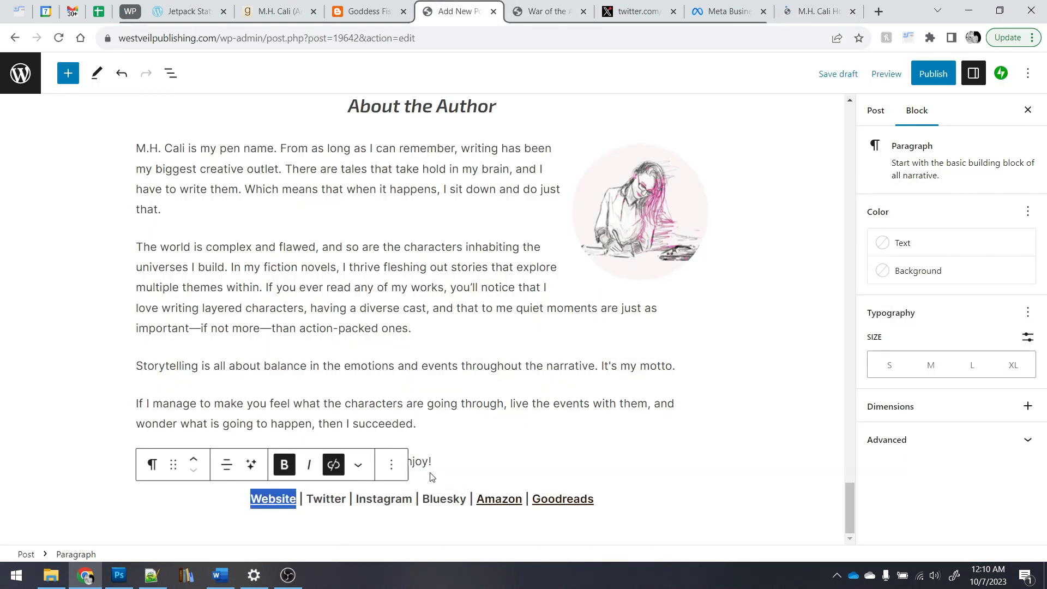
left_click(237, 482)
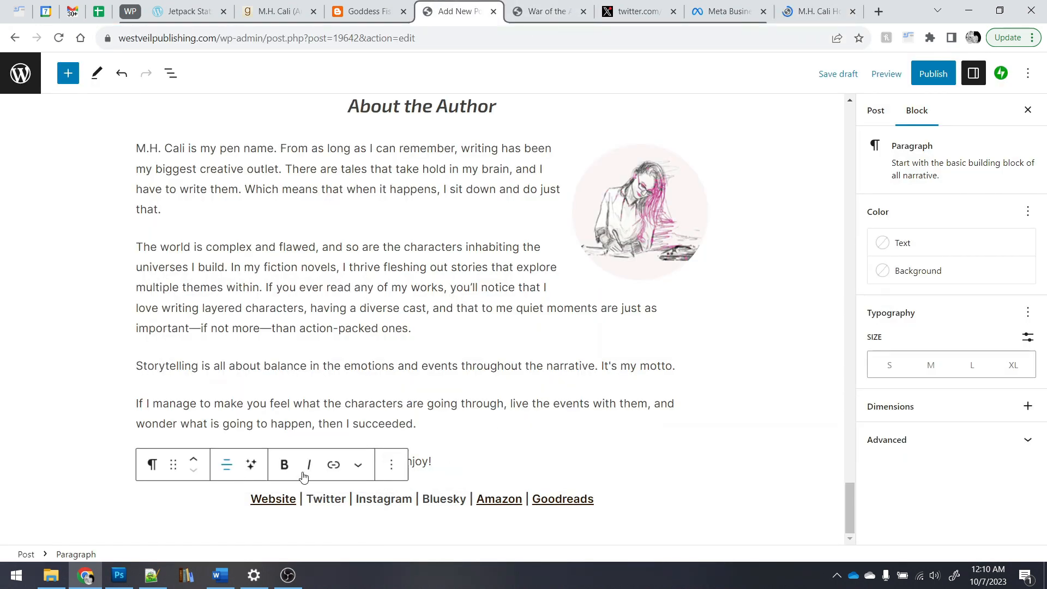
Step: Link the word "Twitter" to the Twitter address copied from the author's website, moving the website's tab beside the post
left_click_drag(310, 499, 347, 501)
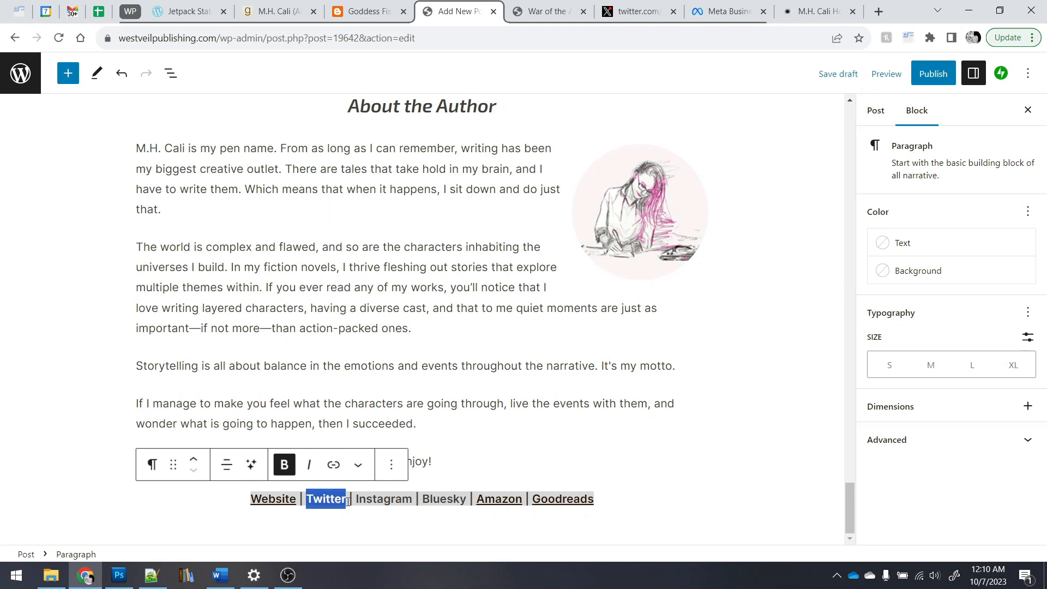
left_click_drag(808, 9, 443, 11)
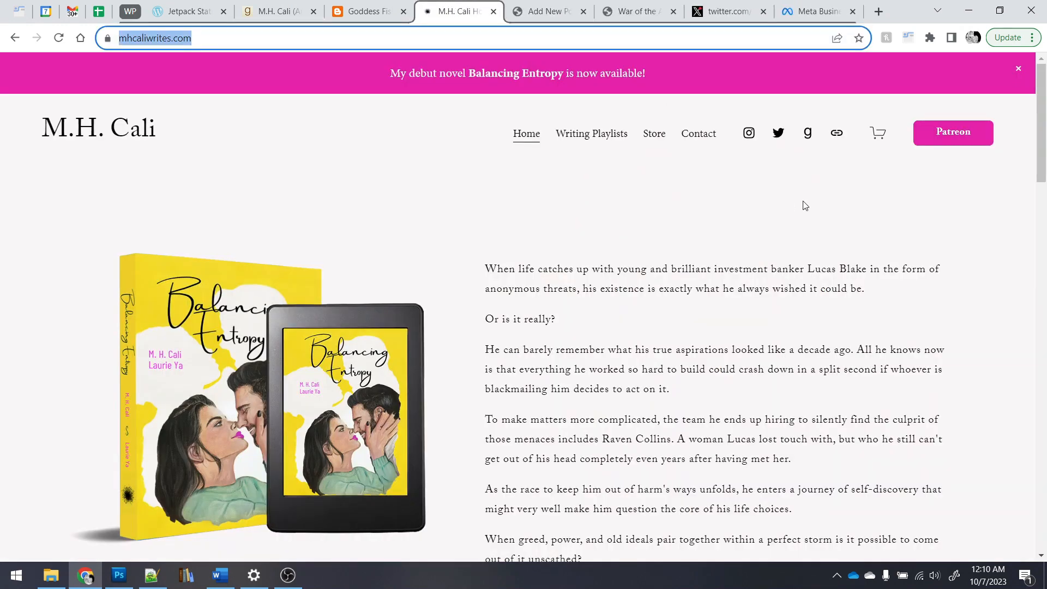
right_click(774, 134)
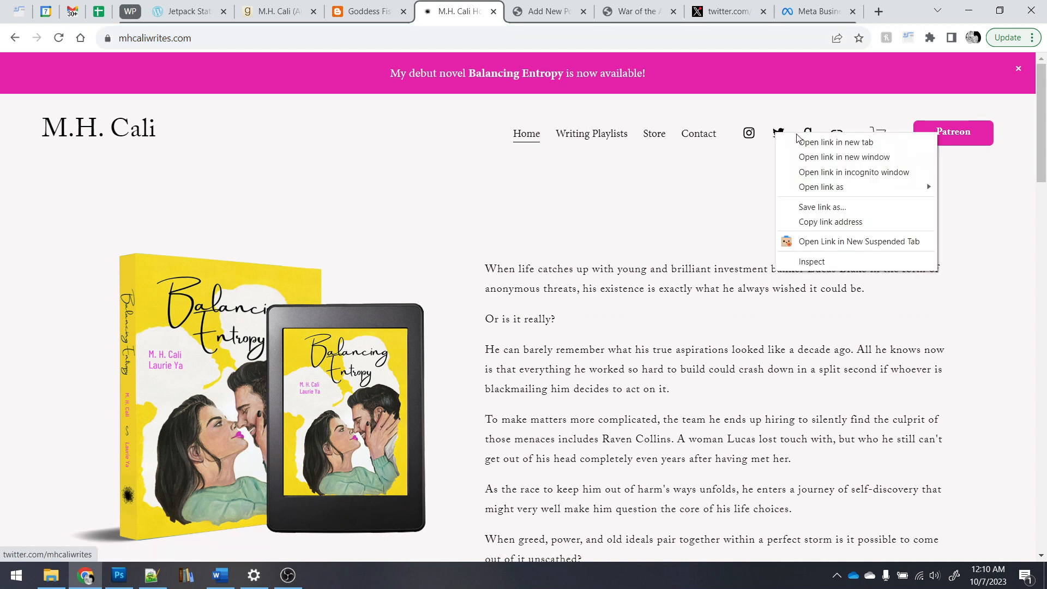
mouse_move(822, 194)
left_click(830, 221)
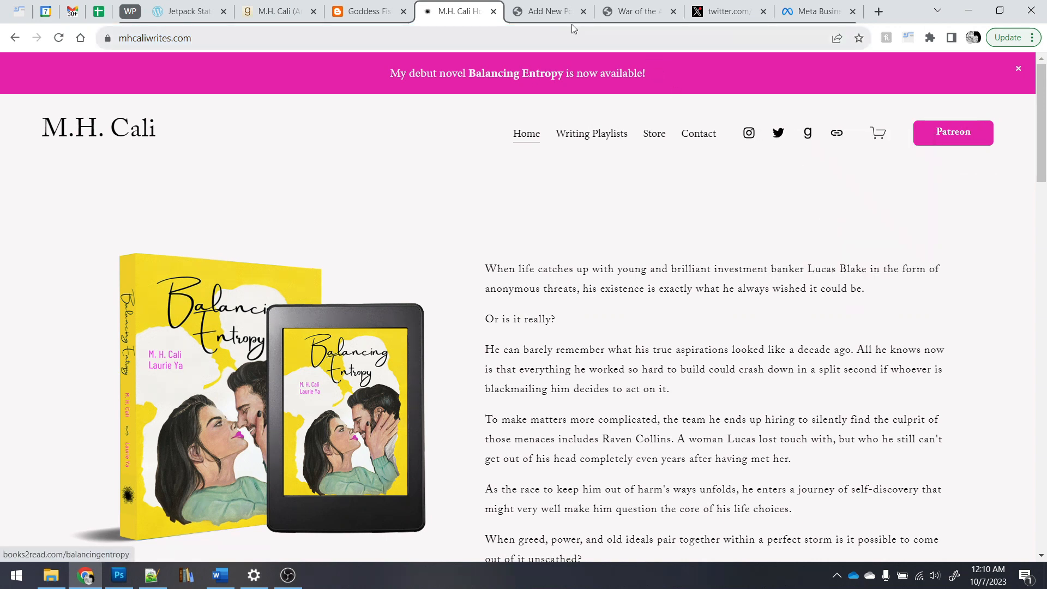
left_click(545, 11)
key("ctrl+v")
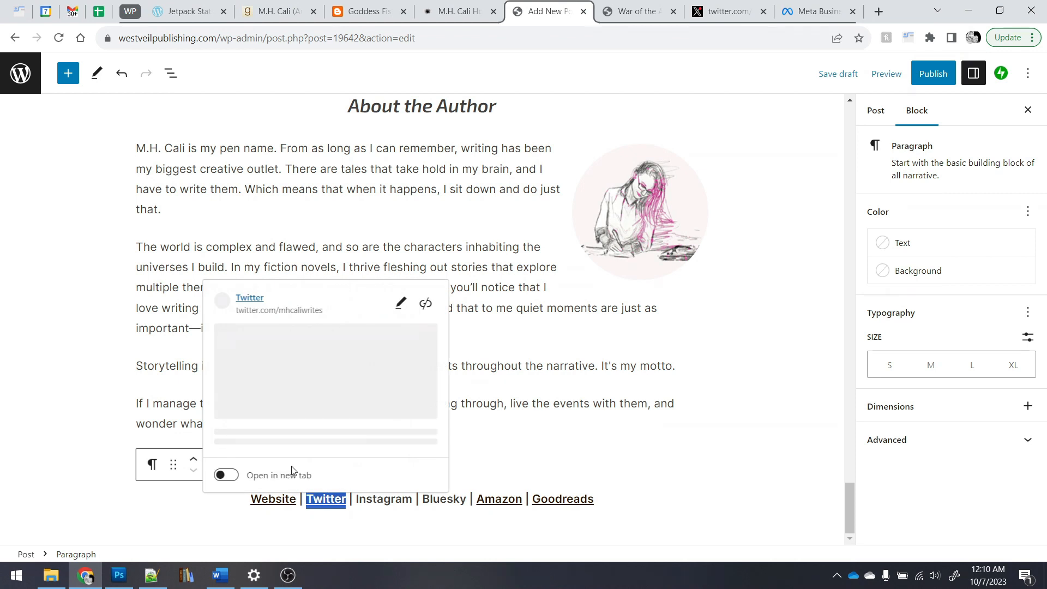
Step: Link the word "Instagram" in the link line to the Instagram address copied from the author's website
left_click(409, 497)
left_click_drag(412, 501, 357, 499)
left_click(439, 9)
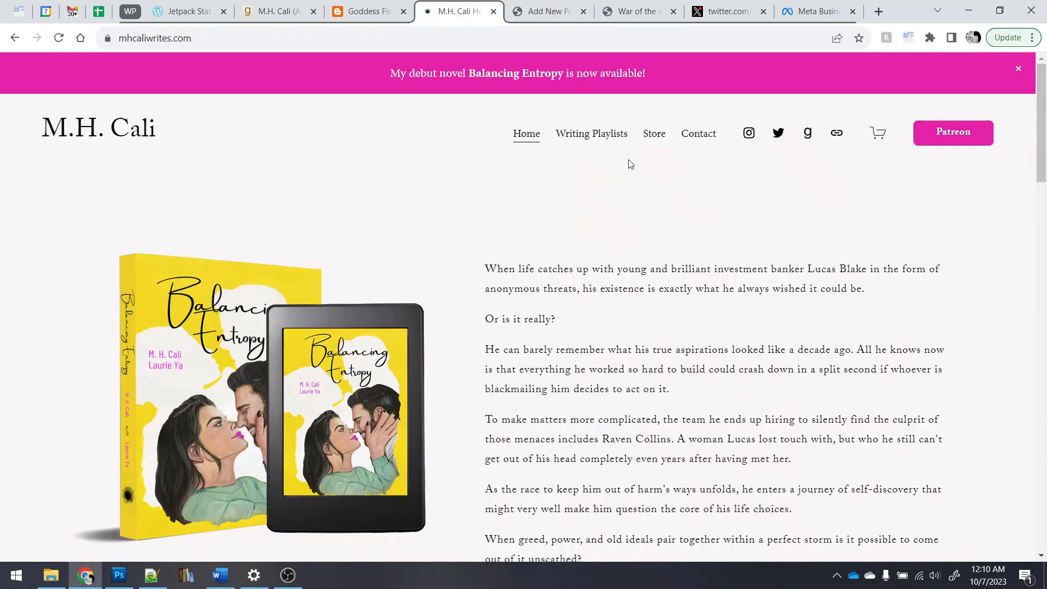
right_click(749, 139)
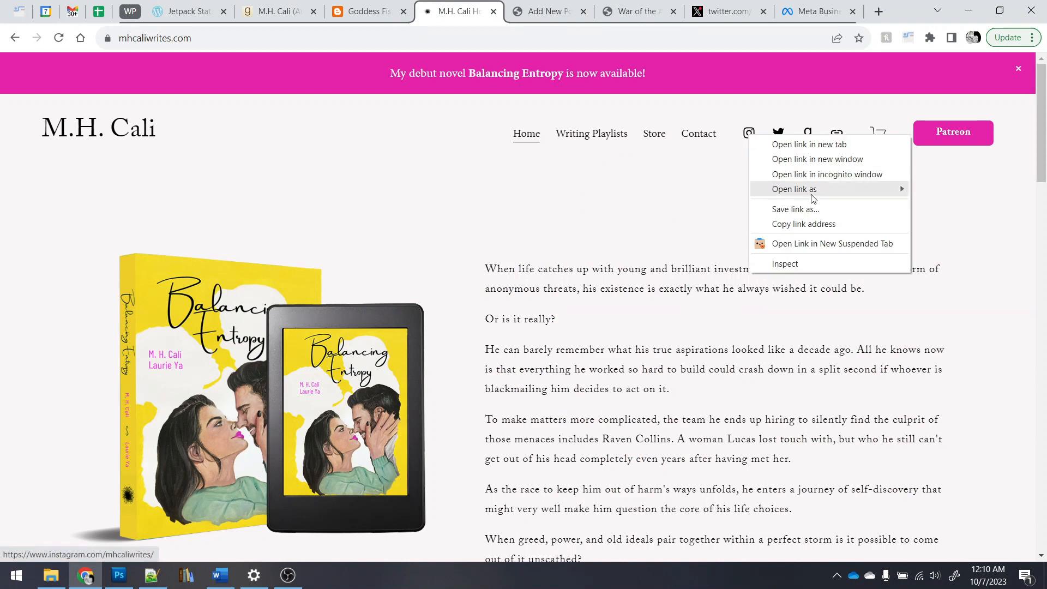
left_click(786, 220)
left_click(562, 9)
key("ctrl+v")
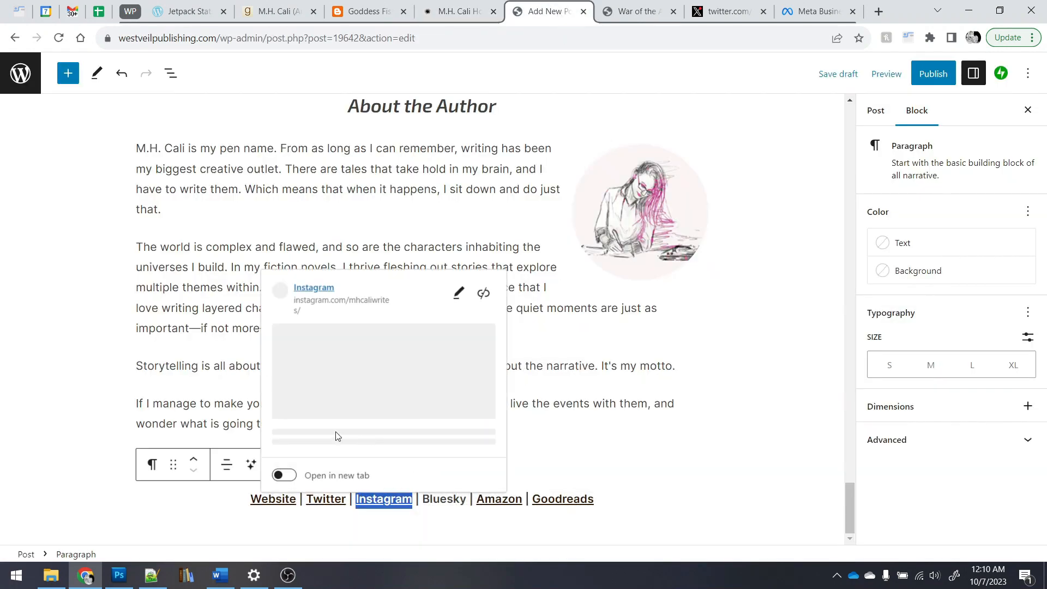
Step: Try the Bluesky handle cut from the Word links list as an address in the author's website tab, and close that tab
left_click_drag(423, 499, 468, 499)
left_click(461, 11)
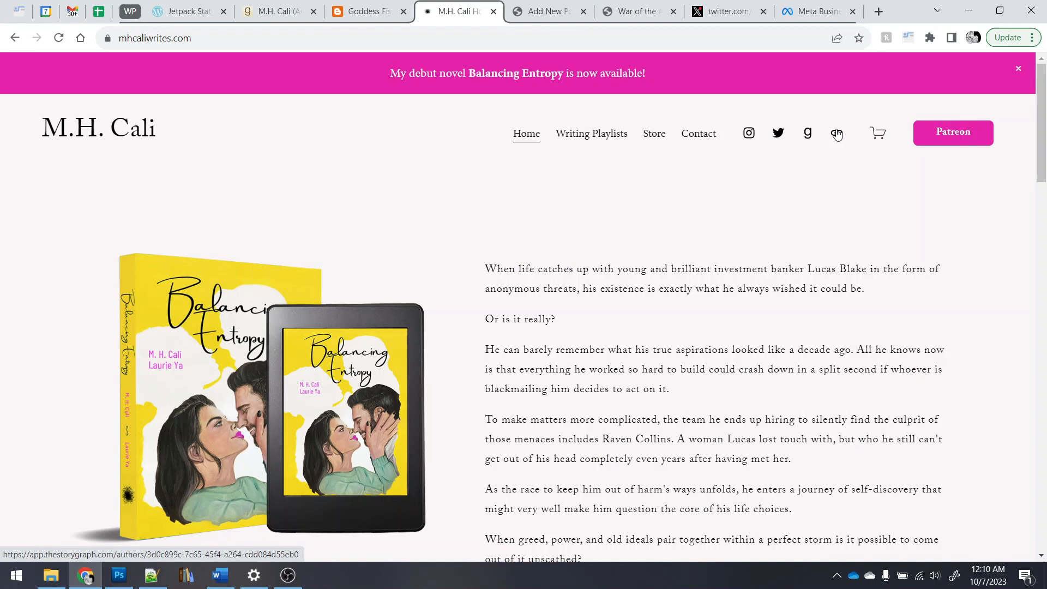
left_click(230, 580)
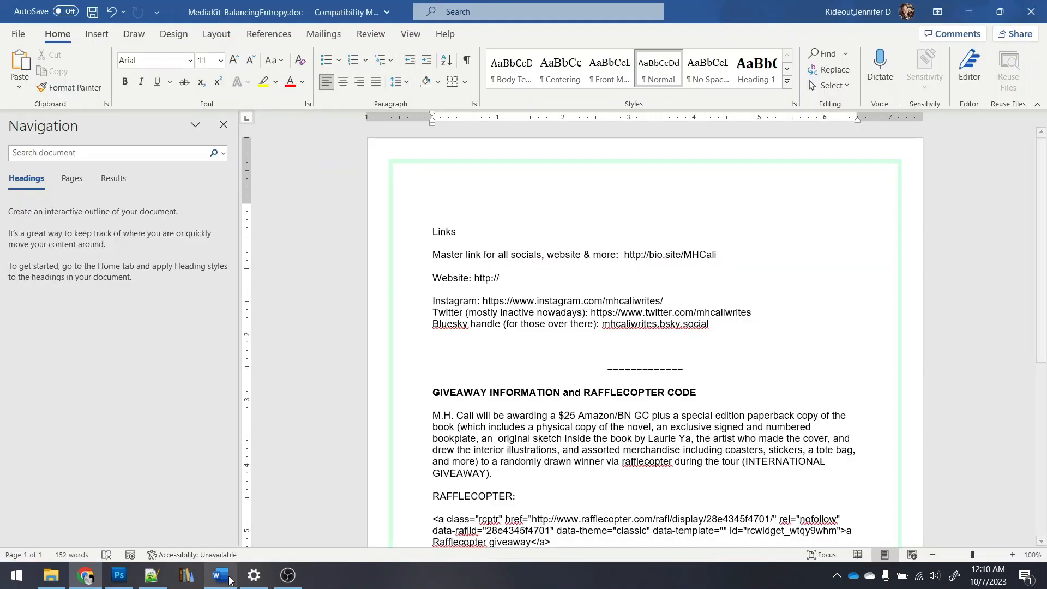
left_click_drag(715, 325, 602, 325)
key("Delete")
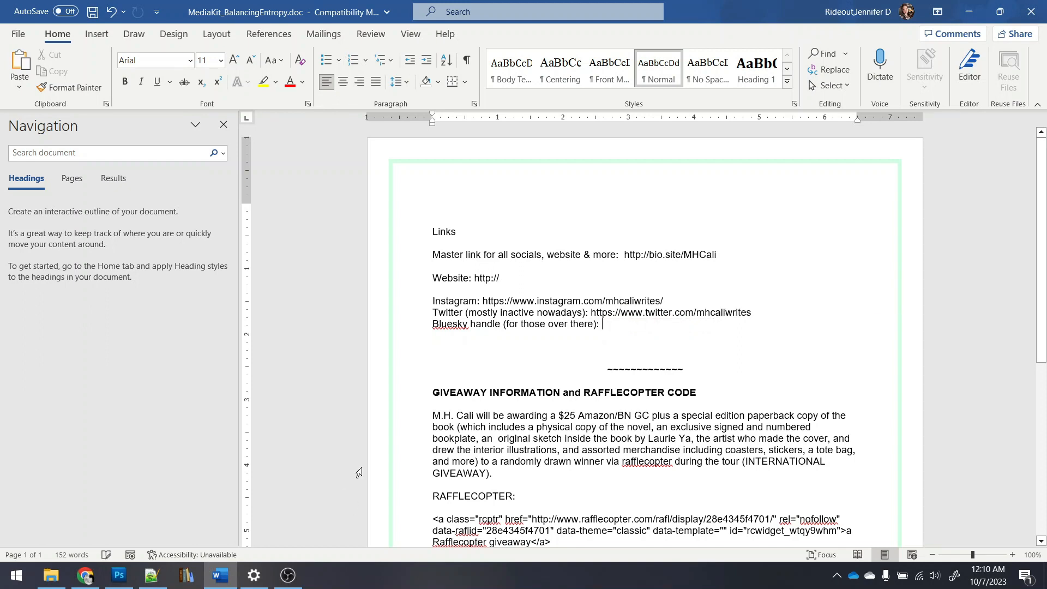
left_click(85, 575)
left_click(408, 38)
key("ctrl+v")
key("Return")
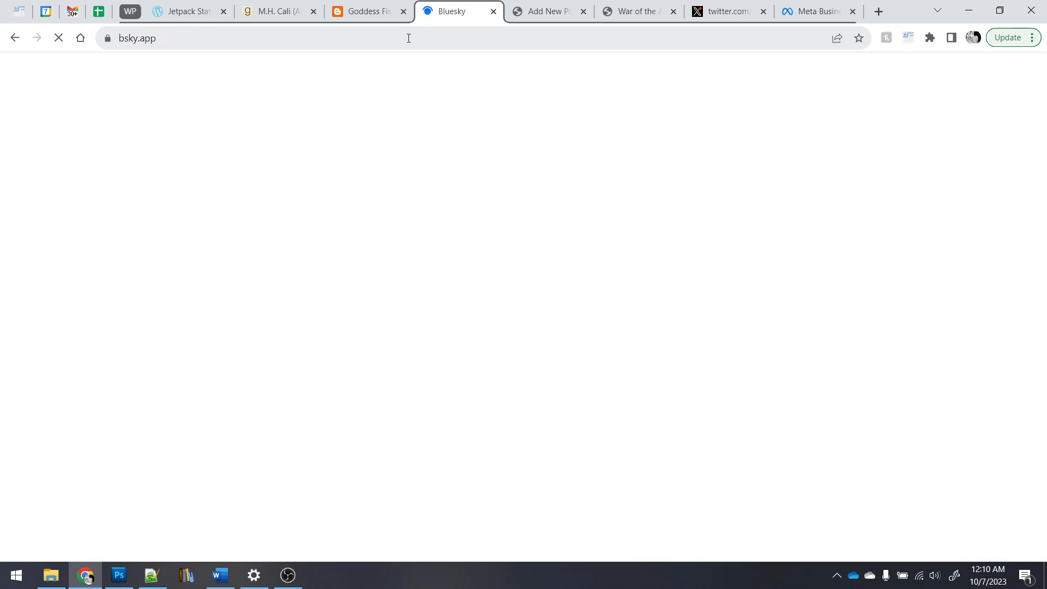
left_click(493, 11)
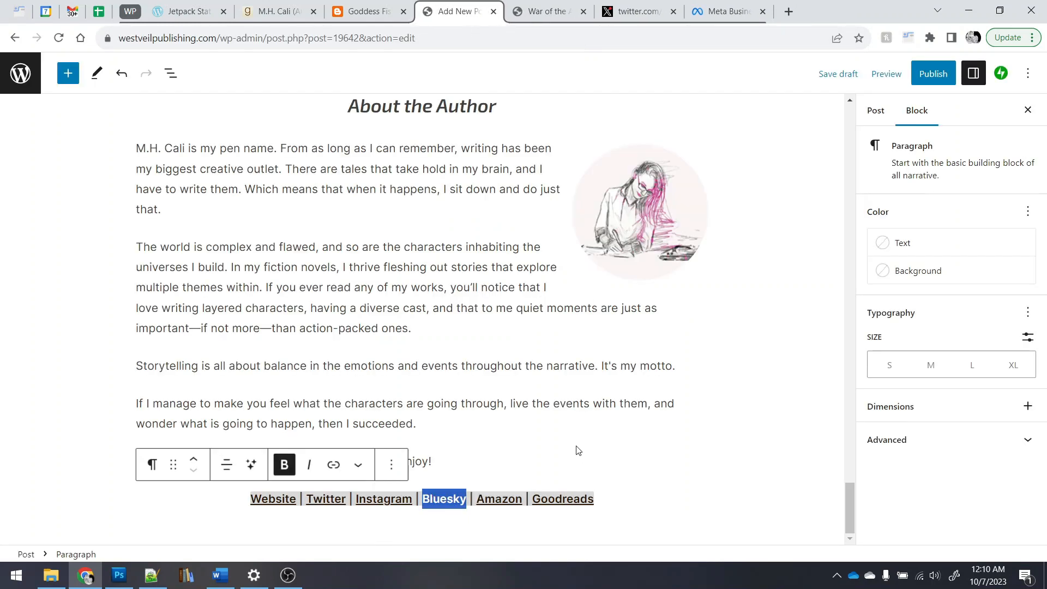
Step: Remove the word "Bluesky" and its extra separator from the link line, leaving Instagram followed directly by Amazon
key("BackSpace")
key("BackSpace")
key("BackSpace")
key("BackSpace")
key("BackSpace")
key("ctrl+z")
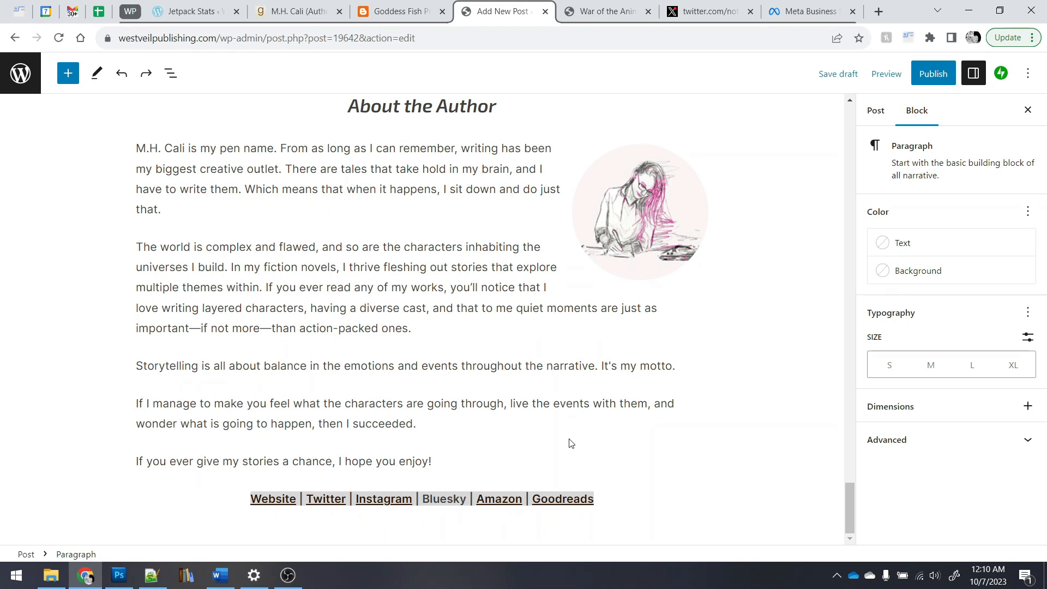
double_click(453, 498)
key("BackSpace")
key("BackSpace")
key("BackSpace")
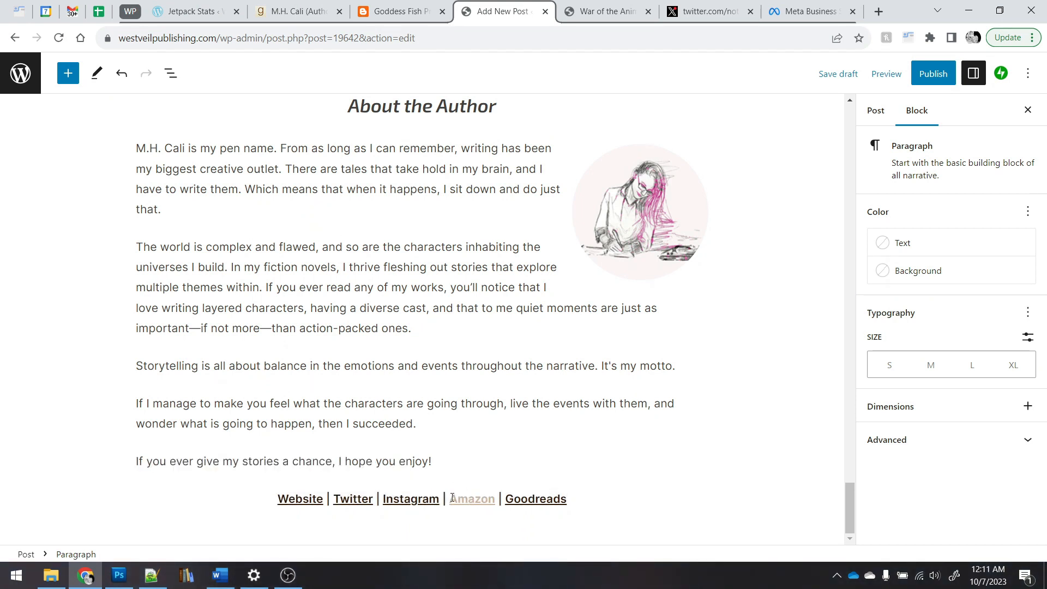
Step: Add a centred, italic H3 heading reading "Giveaway Alert!" below the link line
key("Return")
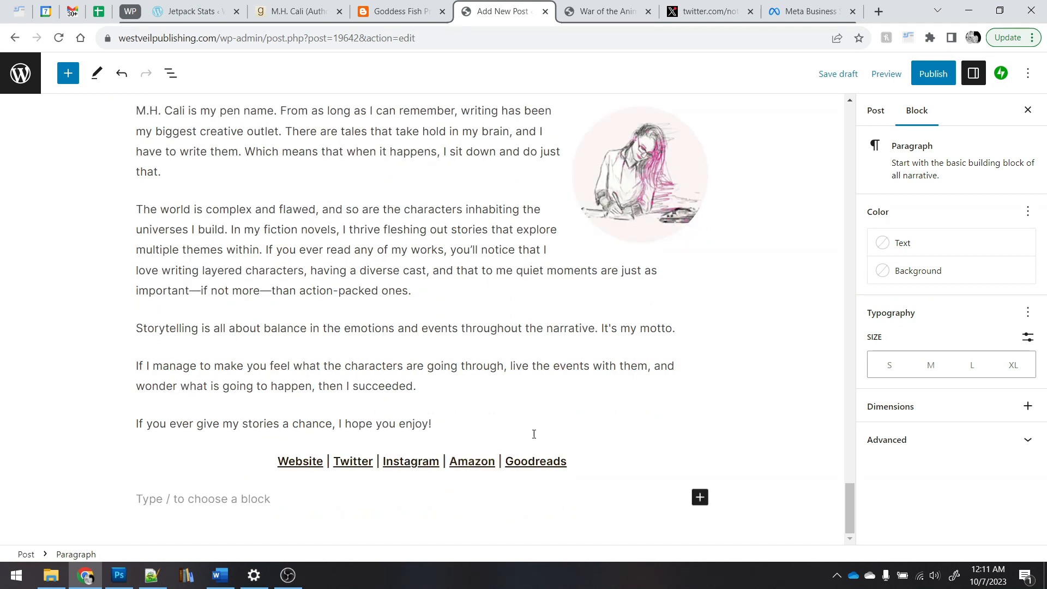
left_click(699, 497)
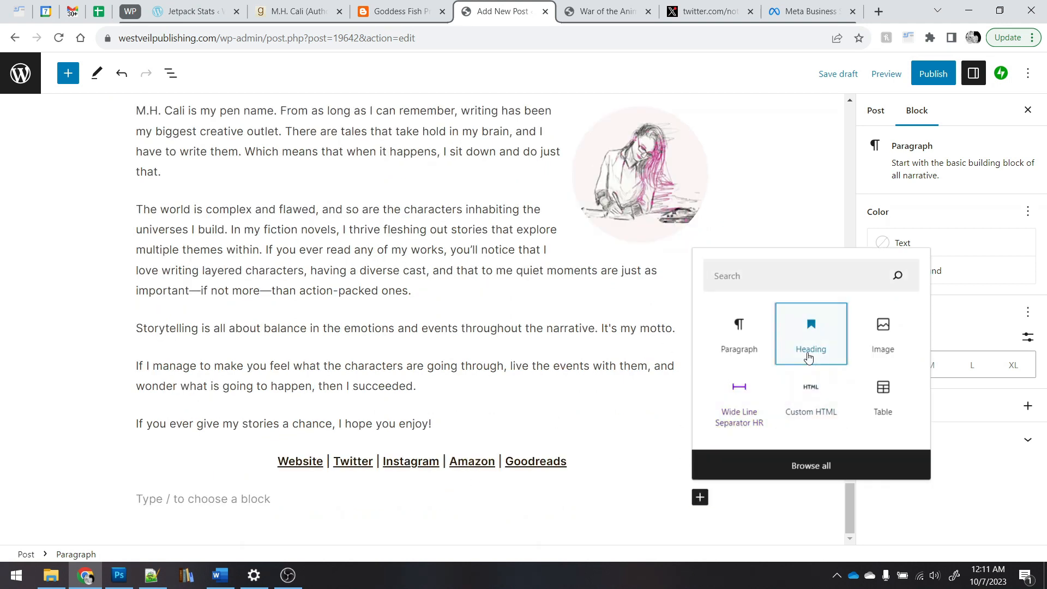
left_click(808, 334)
left_click(245, 464)
left_click(252, 351)
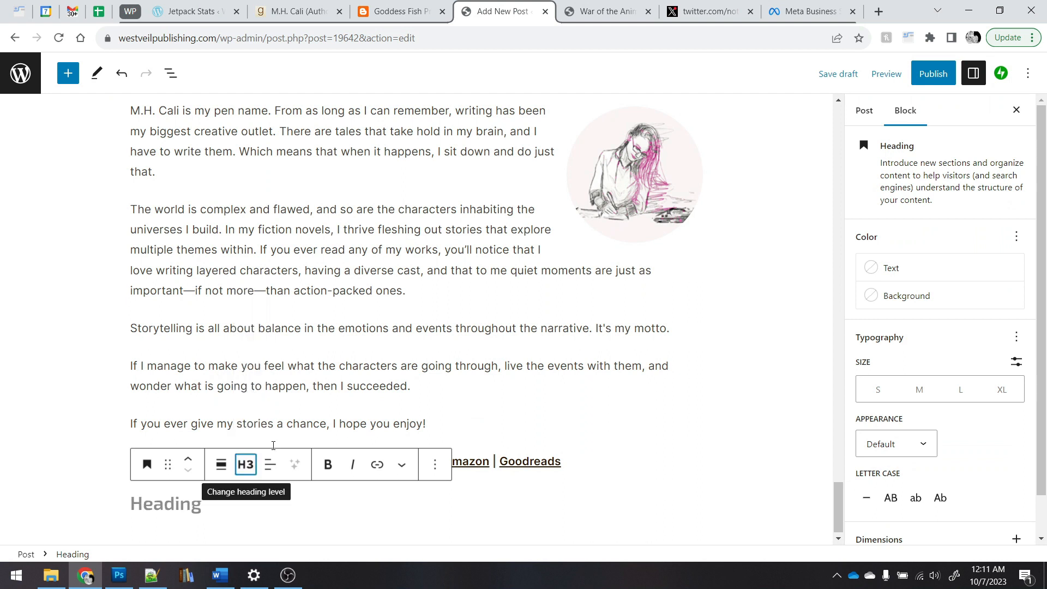
left_click(276, 464)
left_click(308, 397)
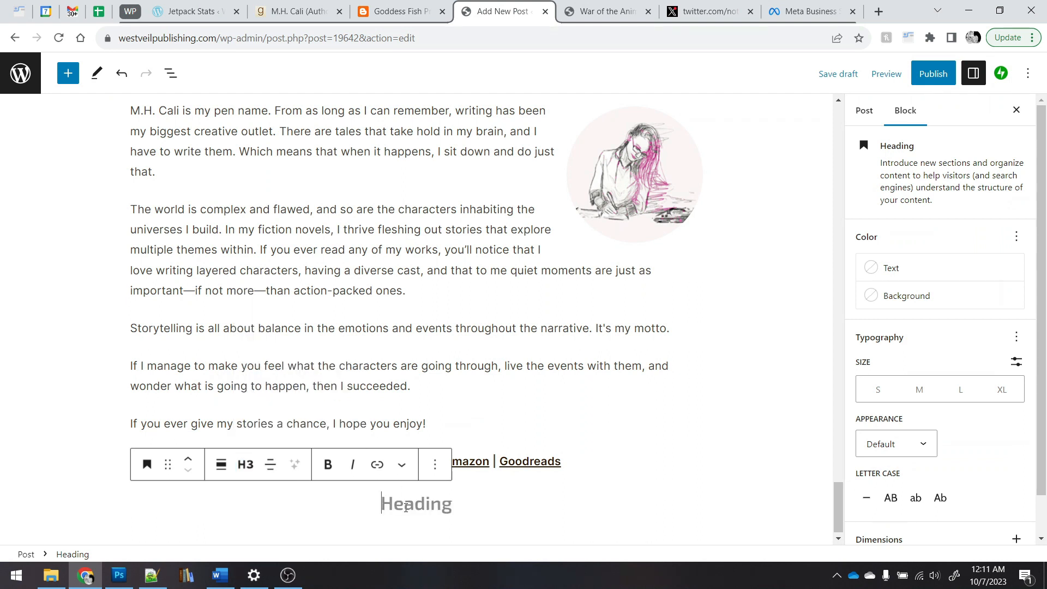
key("ctrl+i")
type("Giveawa")
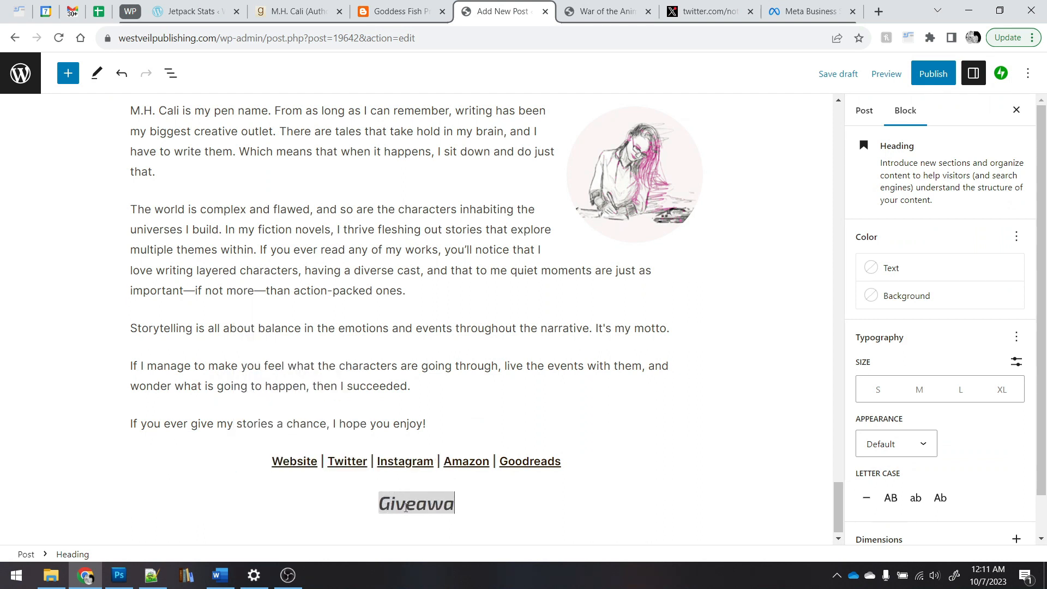
type("y Alert!")
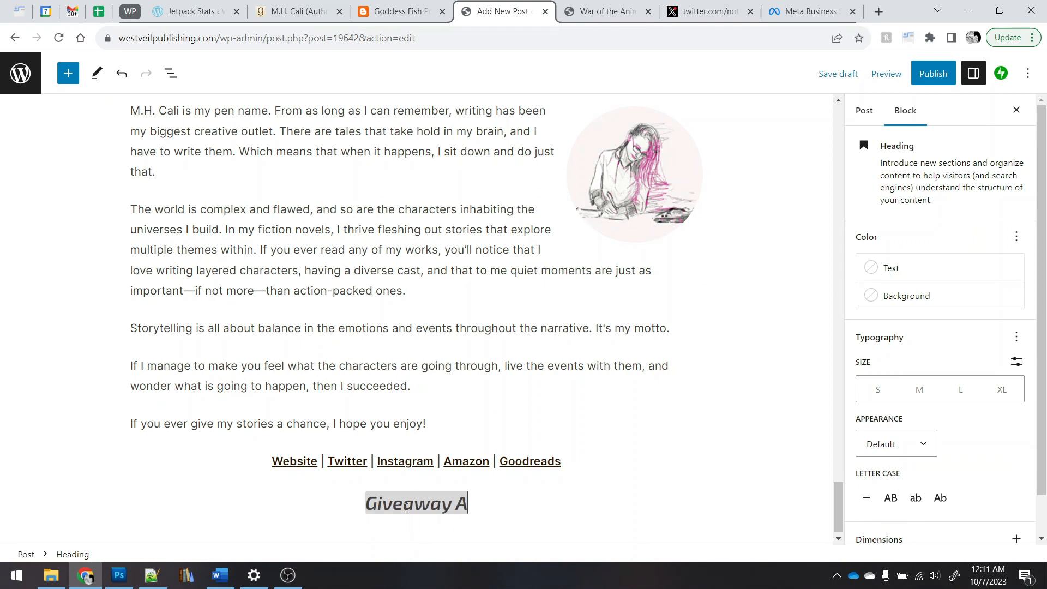
key("Return")
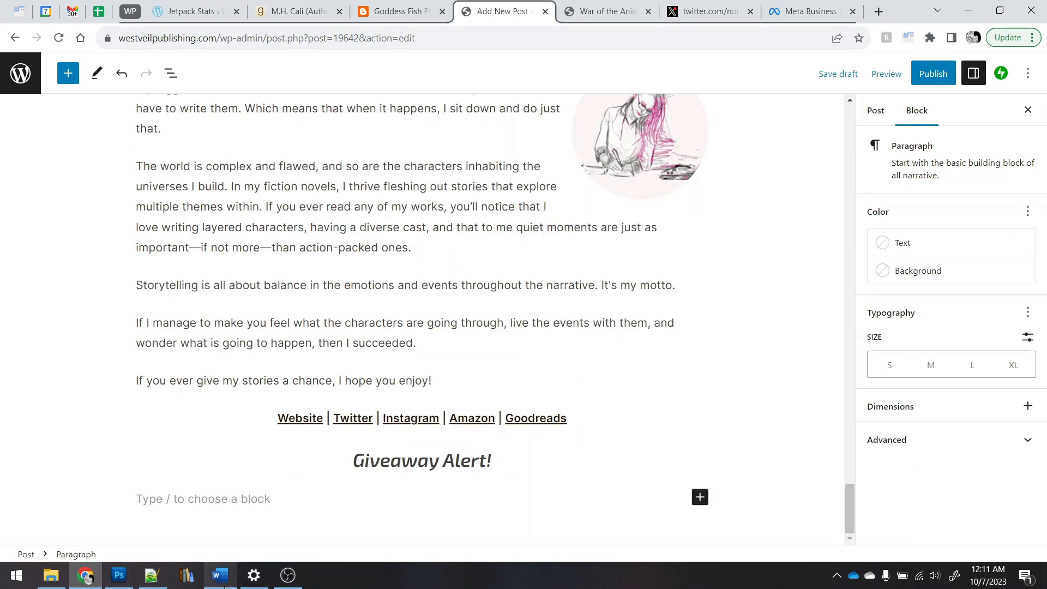
Step: Cut the author's handle out of the Twitter address in Word and add it to the "Excerpt & #giveaway" line in Notepad++
key("alt+Tab")
left_click_drag(725, 395, 152, 2)
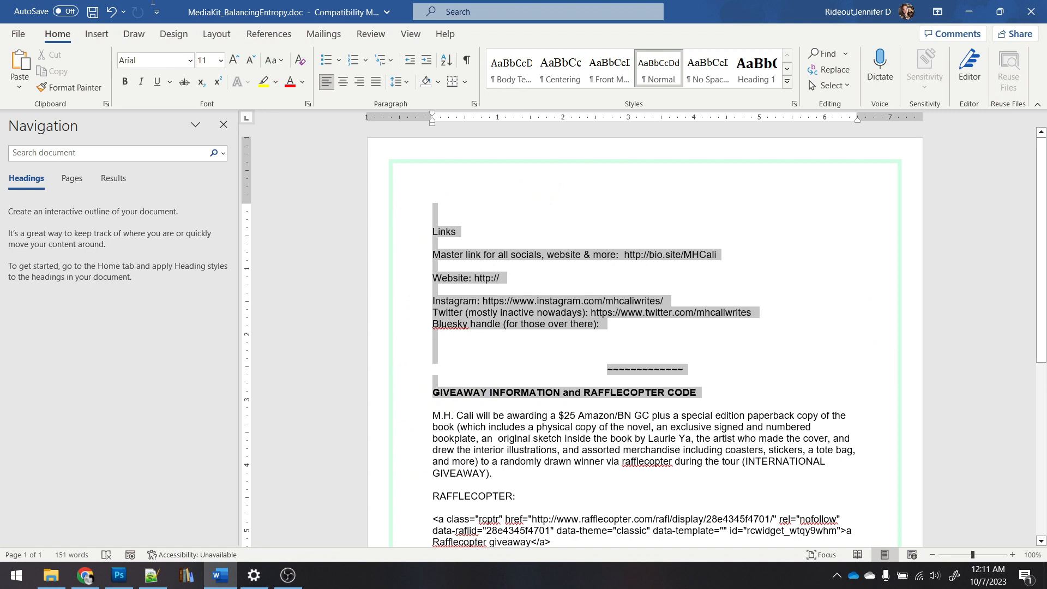
left_click(715, 355)
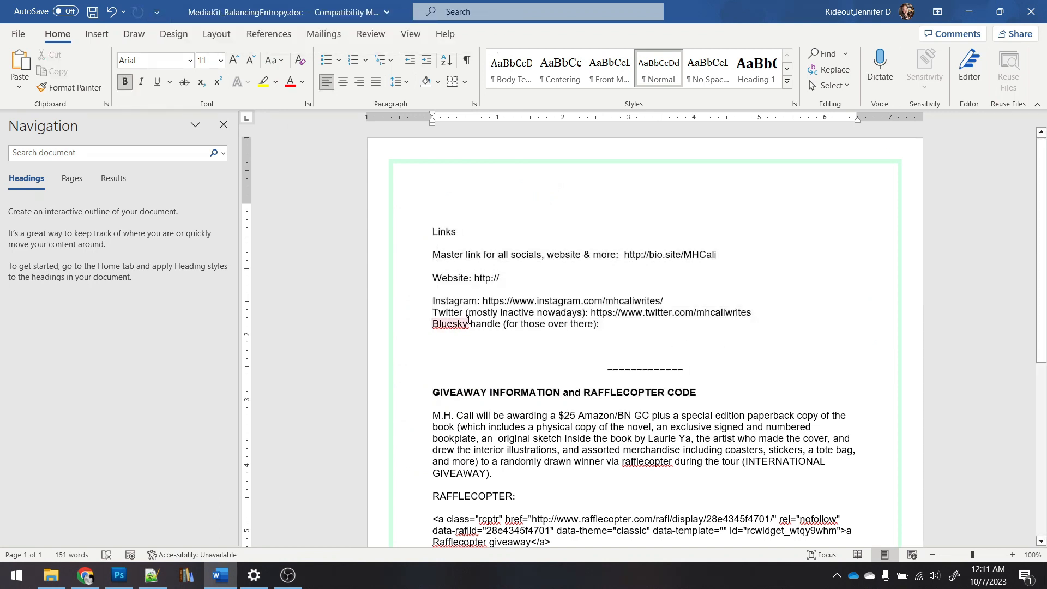
double_click(715, 313)
key("BackSpace")
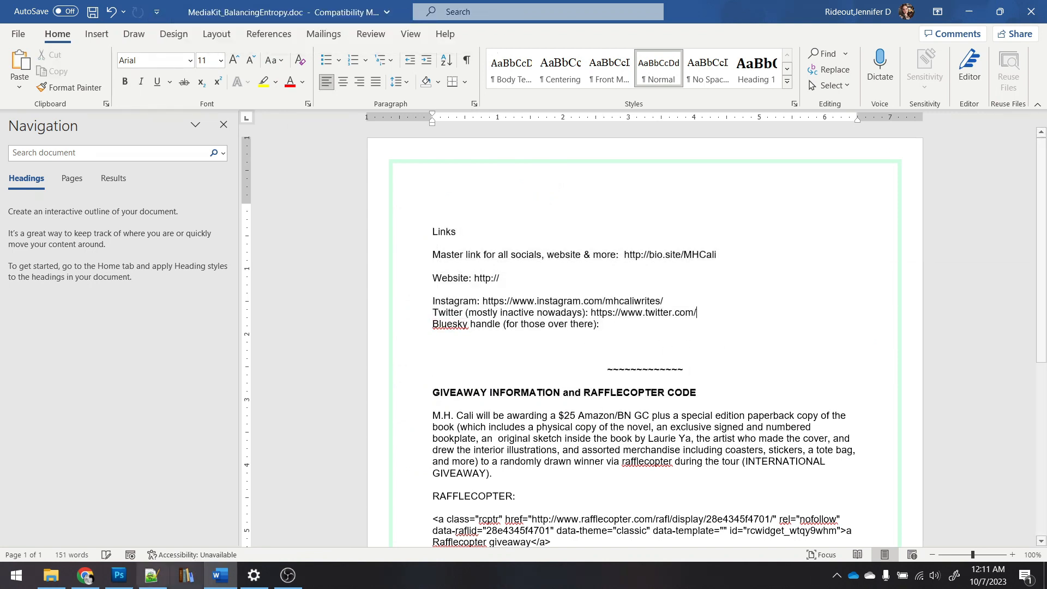
left_click(158, 576)
left_click(467, 309)
key("ctrl+v")
left_click(481, 366)
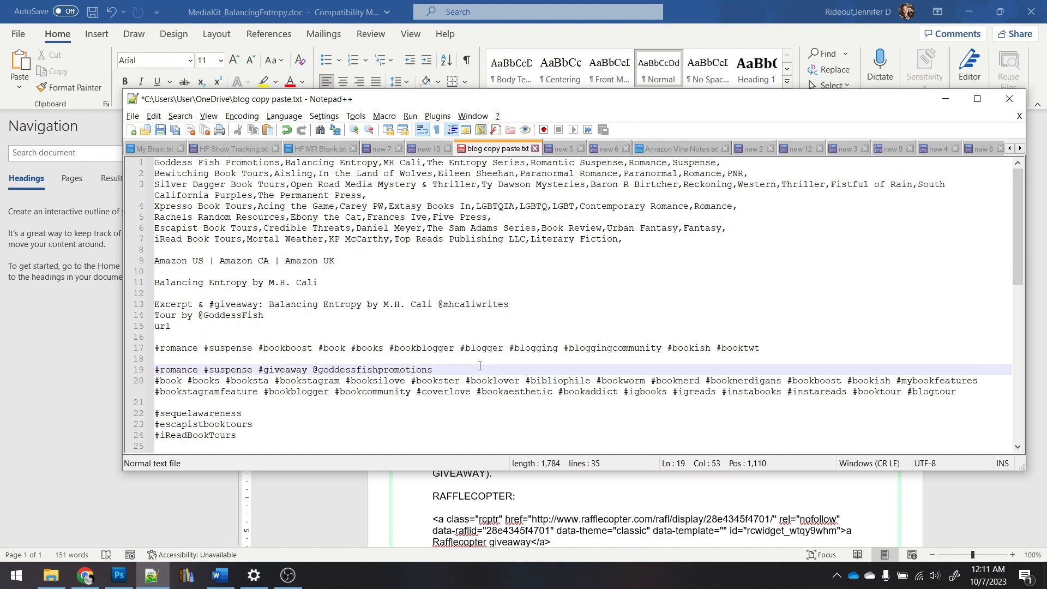
left_click(305, 523)
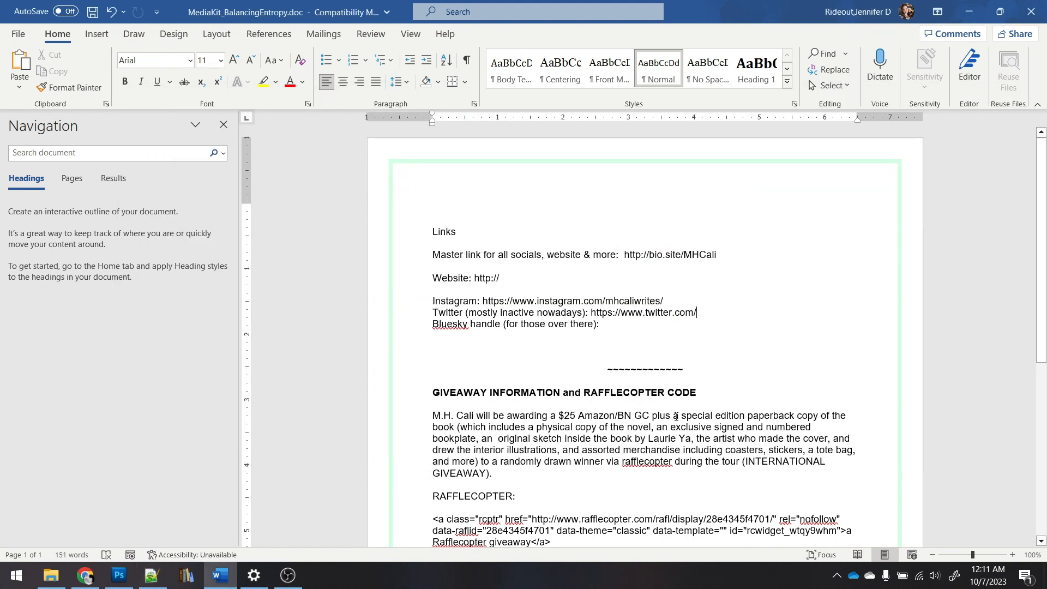
double_click(633, 300)
key("ctrl+c")
left_click(151, 575)
type("@goddessfishpromotions @")
key("ctrl+v")
left_click(292, 509)
Step: Delete the links section and giveaway title in Word, and move the giveaway description under "Giveaway Alert!" in the WordPress post
left_click_drag(737, 399, 433, 208)
key("Delete")
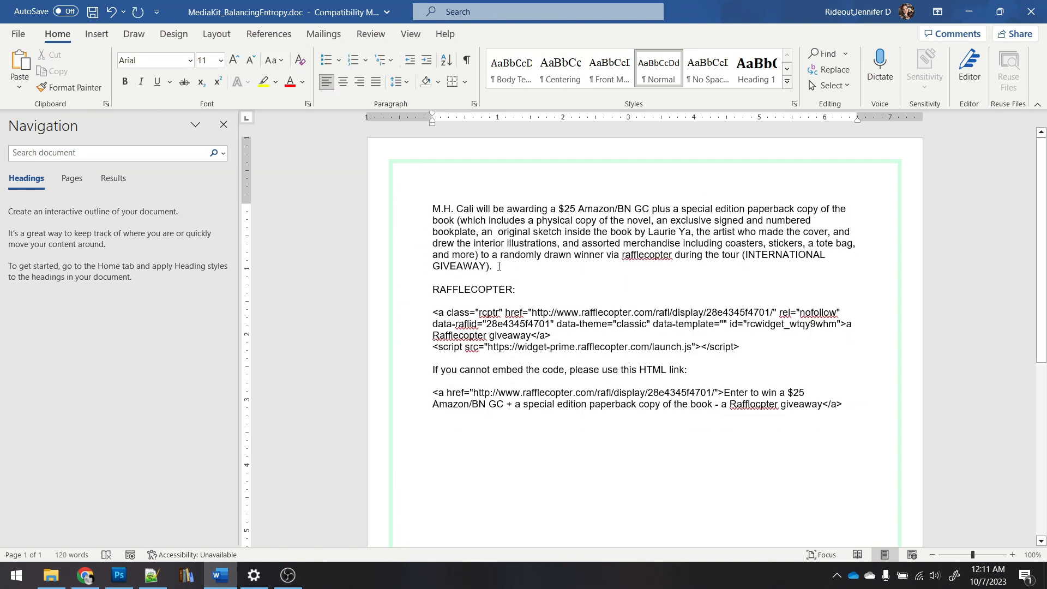
triple_click(499, 266)
key("Delete")
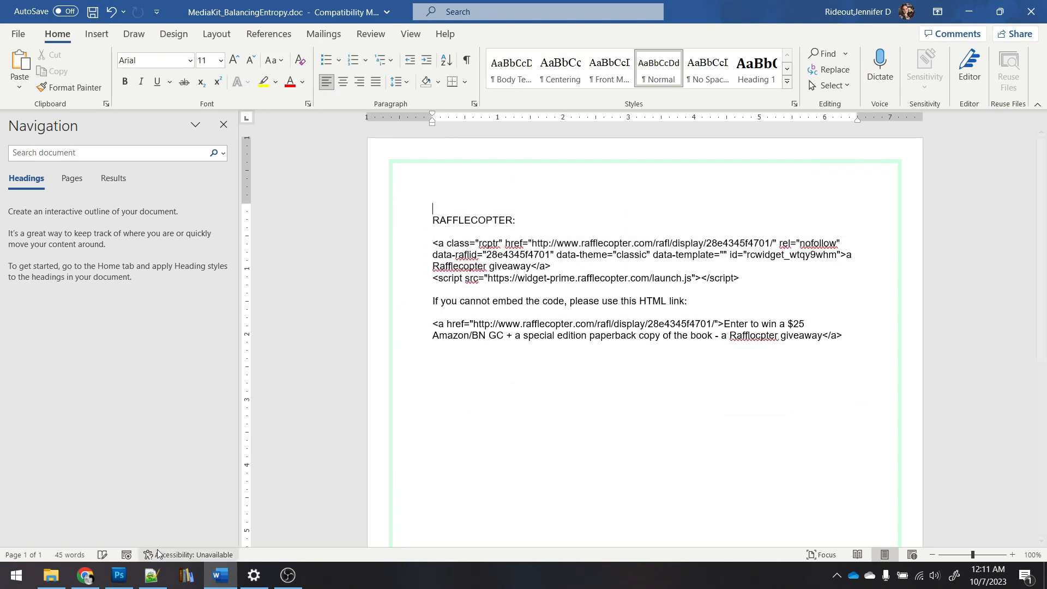
left_click(85, 575)
key("ctrl+v")
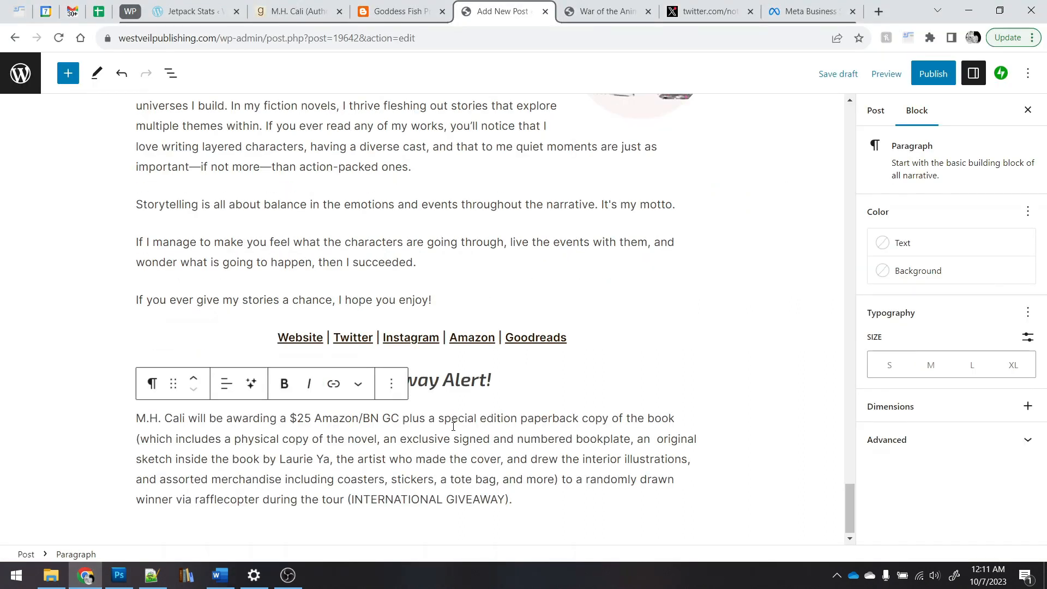
Step: Insert a Custom HTML block below the giveaway description
key("Return")
key("Return")
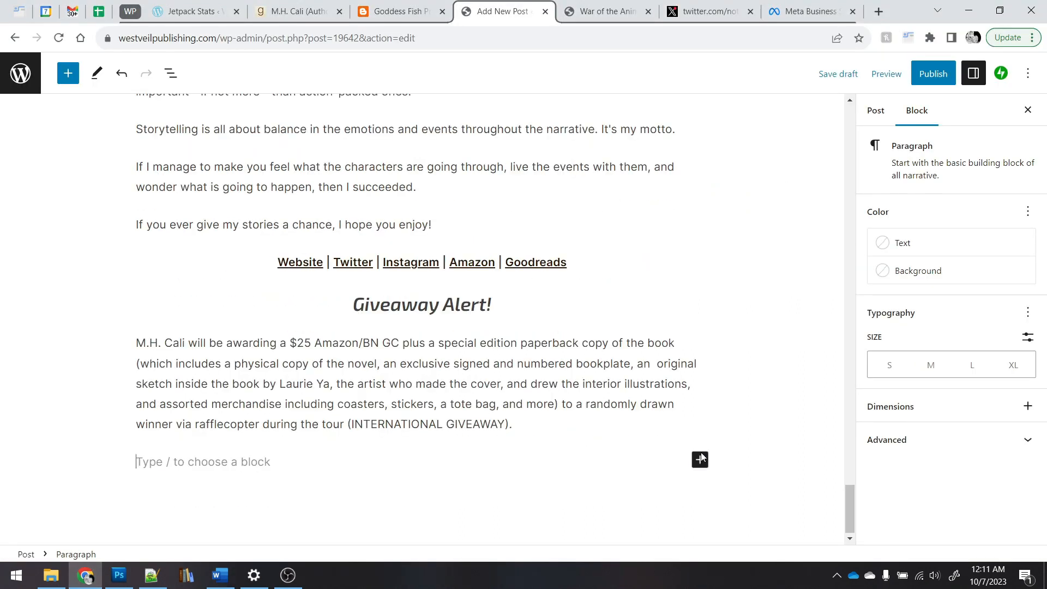
left_click(701, 459)
left_click(827, 355)
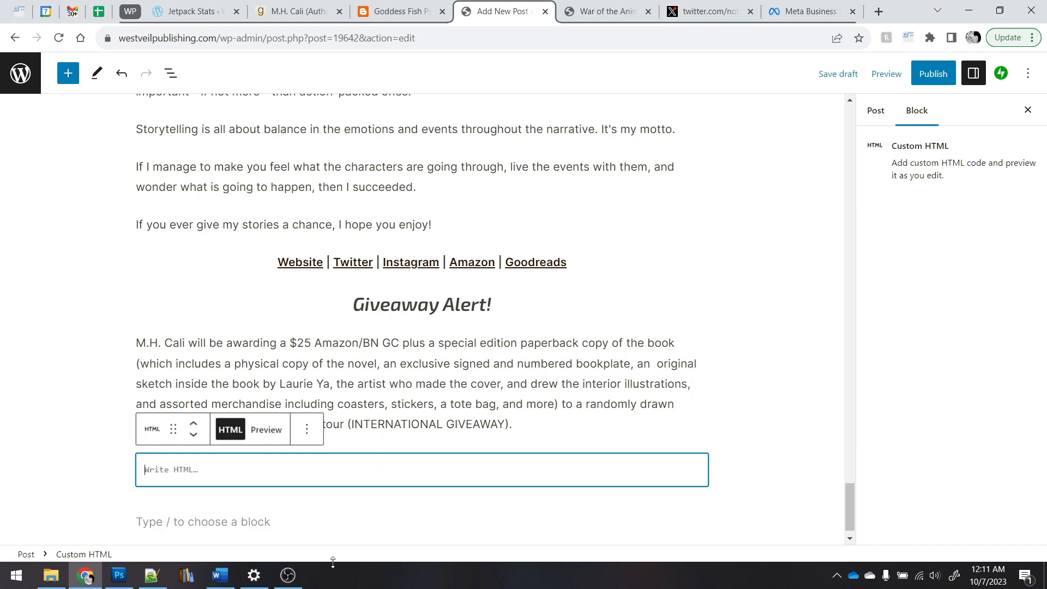
Step: Trim the Word document to the Rafflecopter embed code, deleting the RAFFLECOPTER label and the alternative HTML link section
left_click(220, 574)
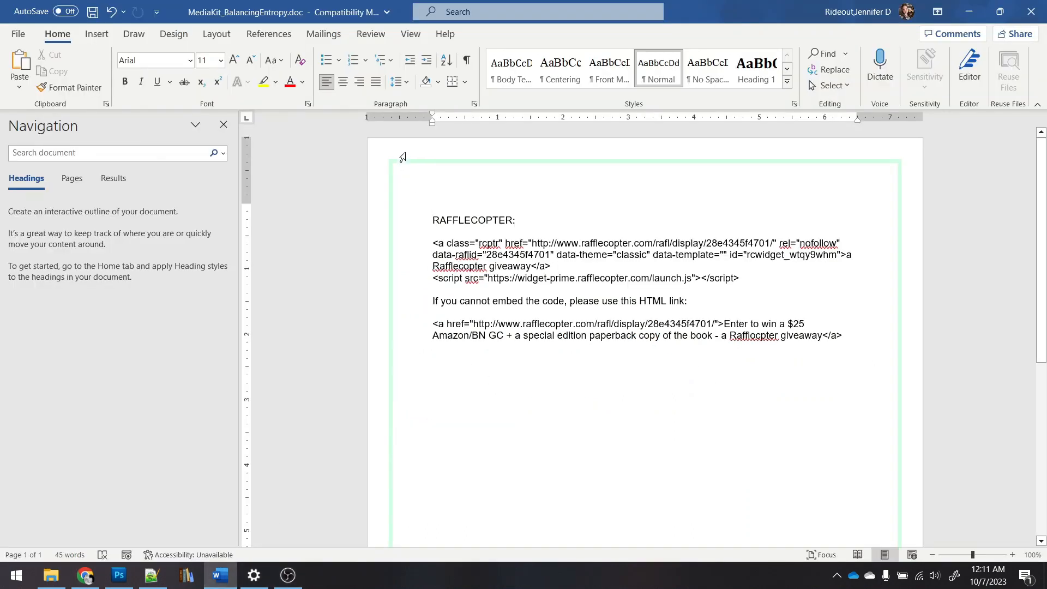
left_click_drag(428, 229, 409, 159)
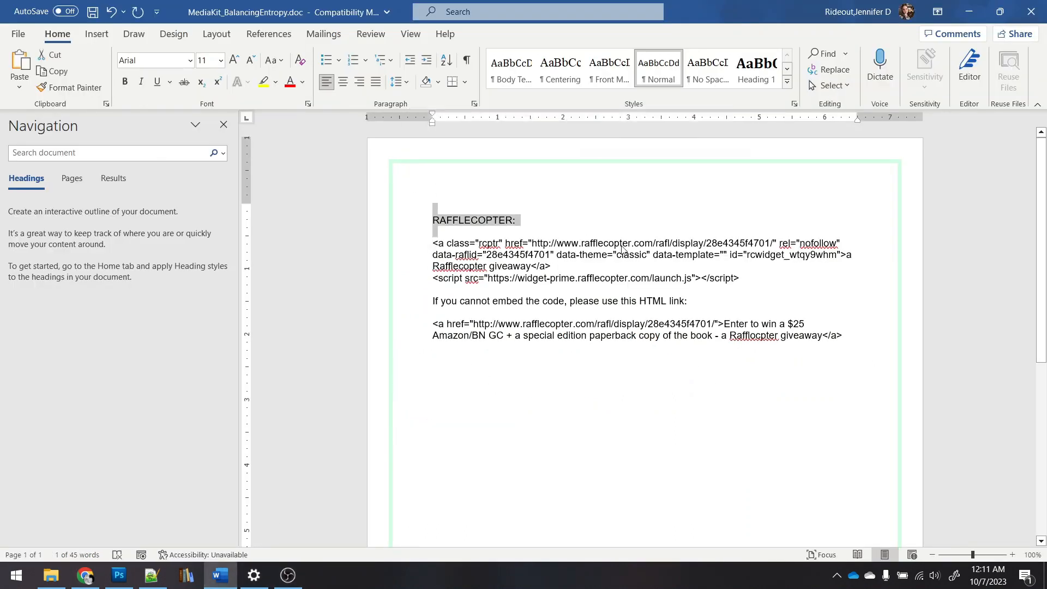
key("Delete")
left_click_drag(776, 251, 816, 313)
left_click_drag(747, 240, 890, 333)
key("Delete")
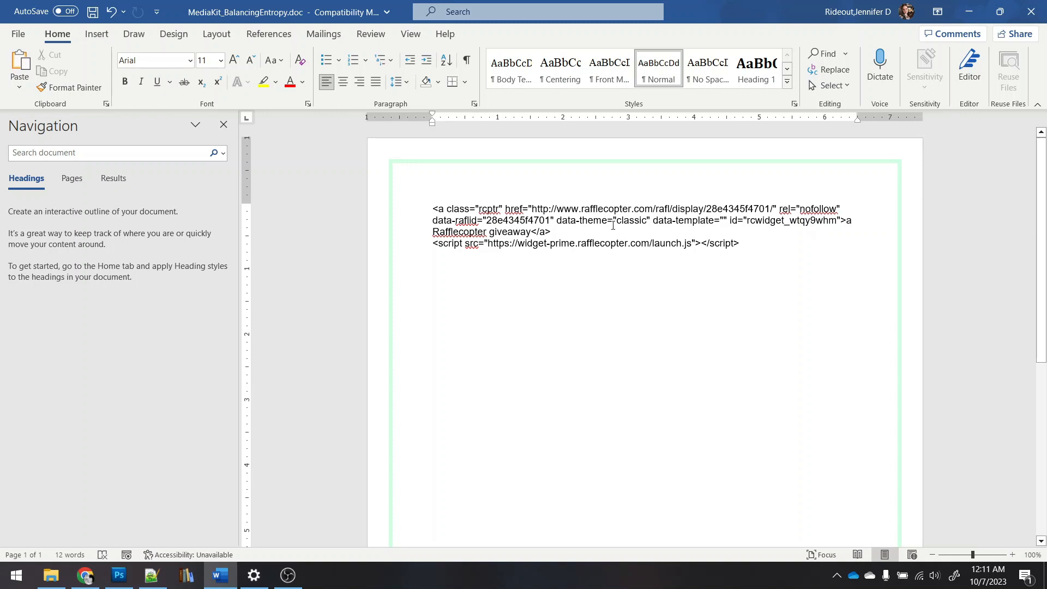
key("Delete")
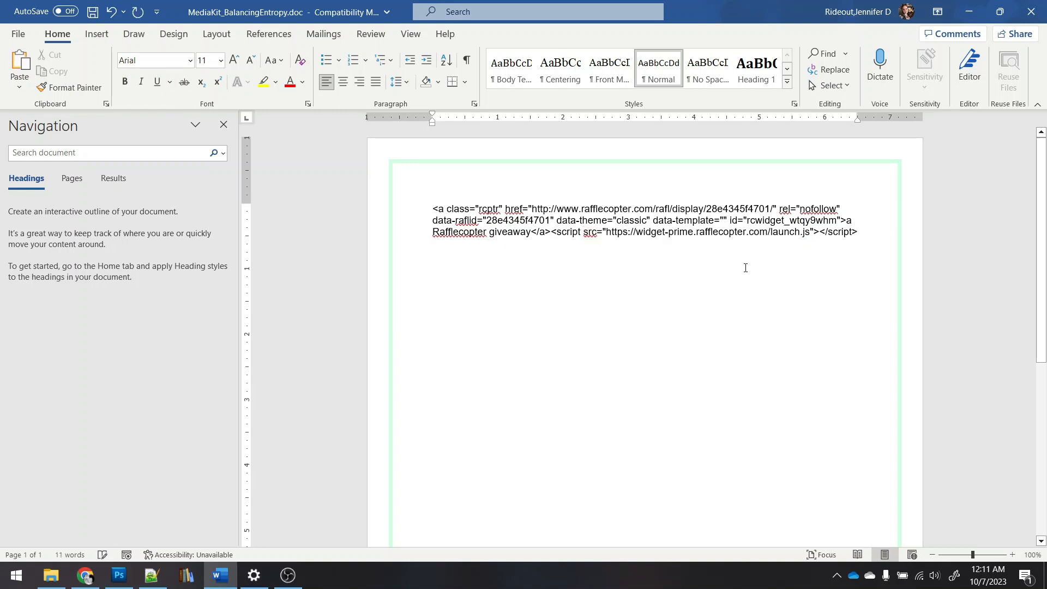
Step: Cut the Rafflecopter embed code from Word and paste it into the post's Custom HTML block
key("ctrl+a")
key("Delete")
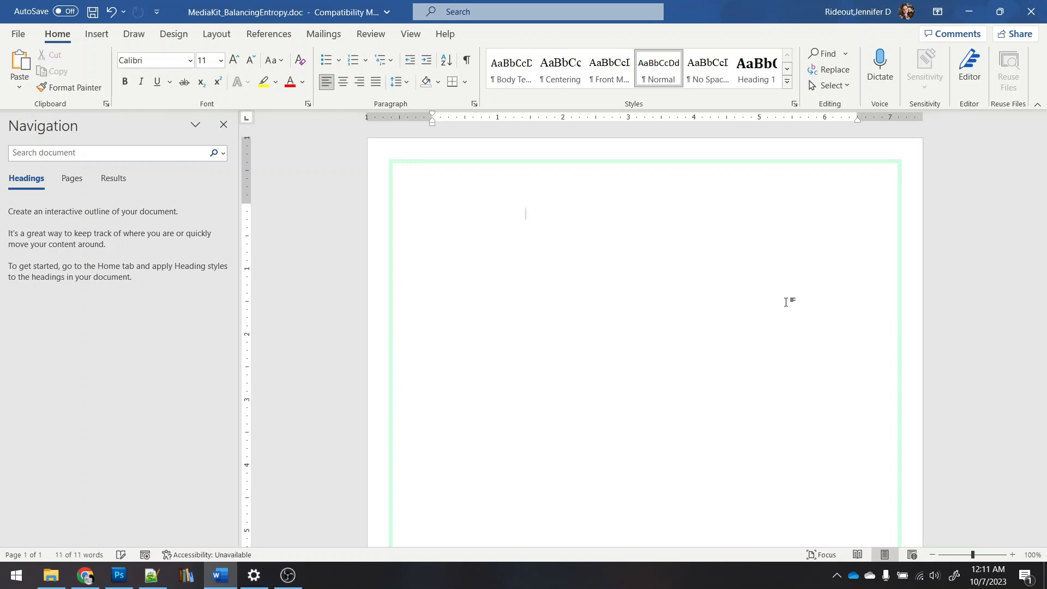
left_click(92, 577)
key("ctrl+v")
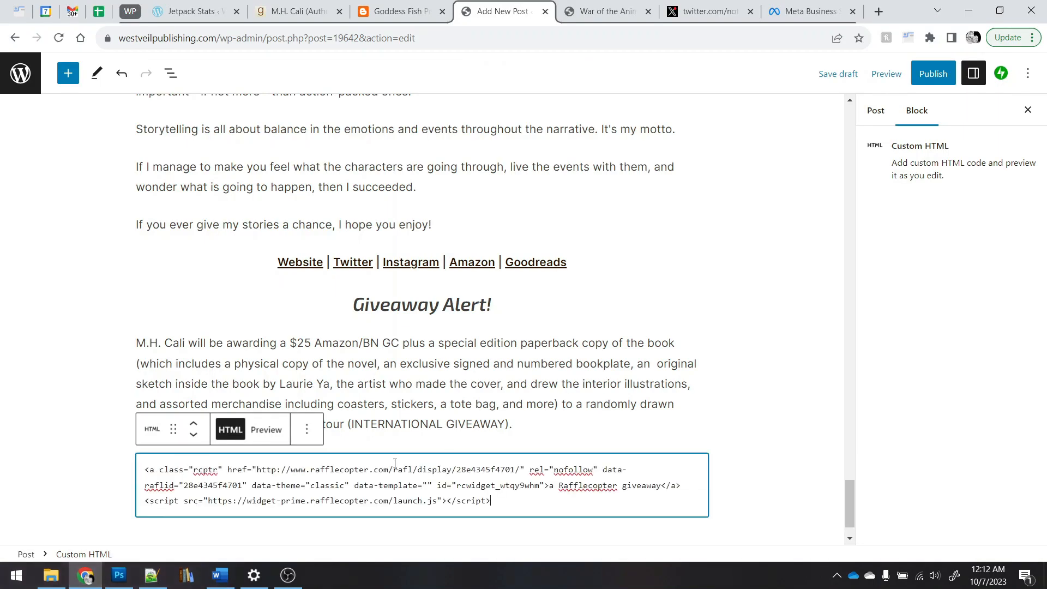
scroll(273, 464, "down", 1)
left_click(225, 494)
Step: Close the emptied media kit document in Word without saving its changes
left_click(220, 575)
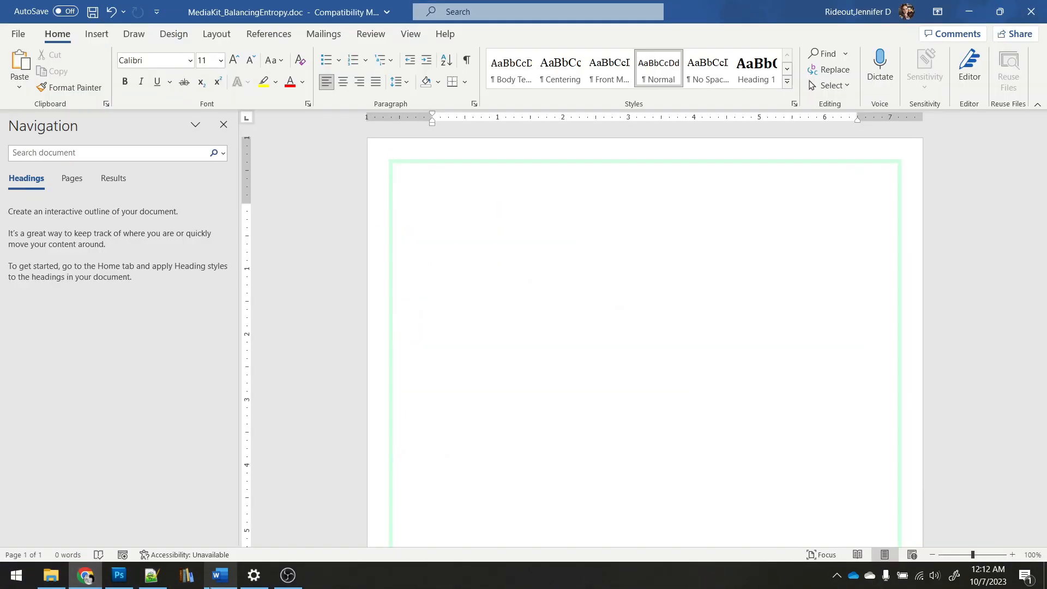
left_click(1037, 16)
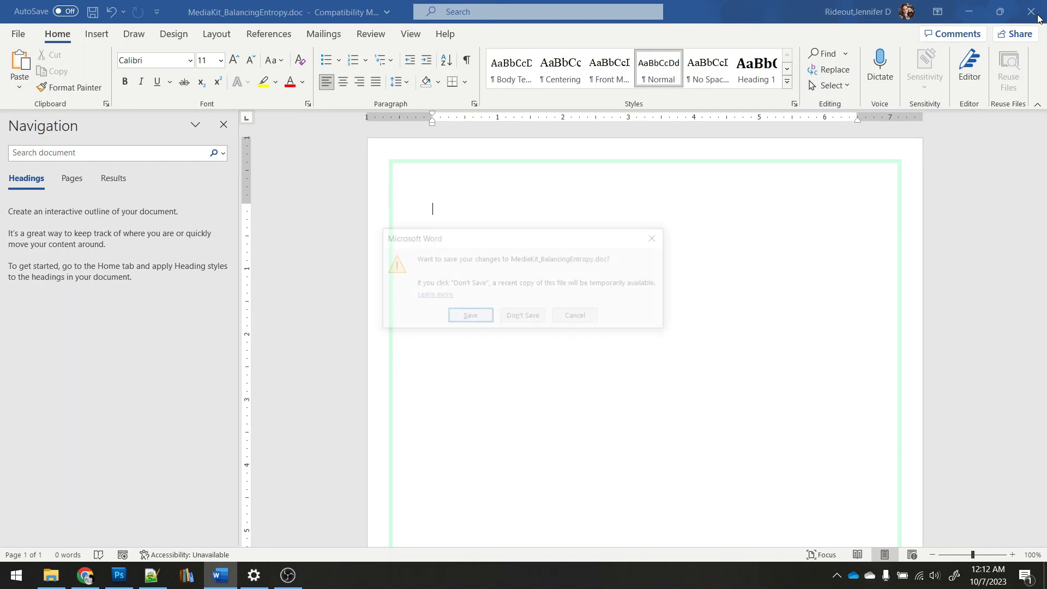
left_click(513, 322)
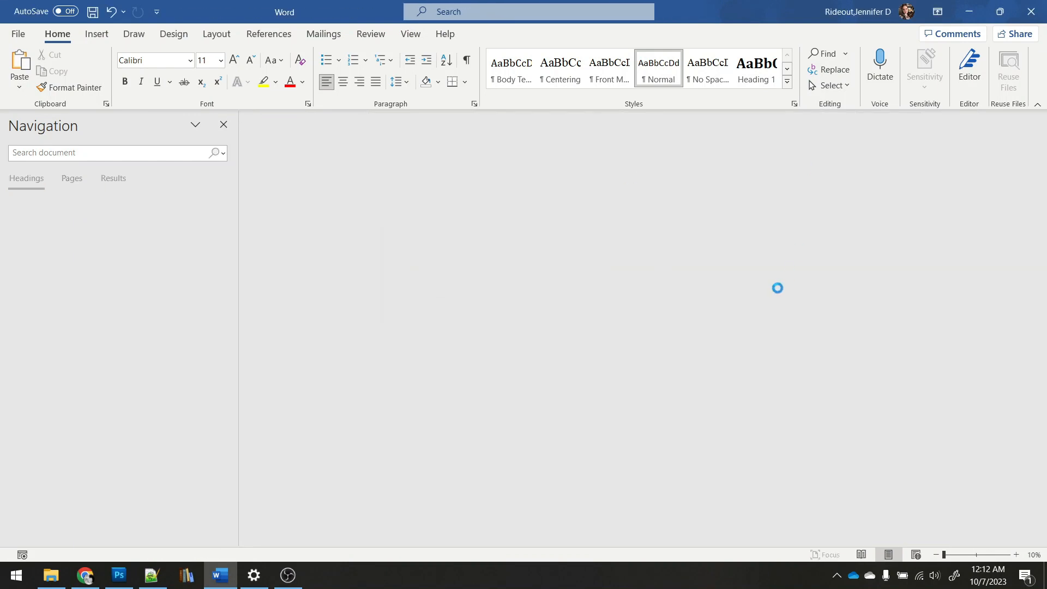
Step: Copy the October 9–13 blog tour schedule from the Goddess Fish page and paste it into A1 of sheet 10 in the TBR spreadsheet
left_click(401, 8)
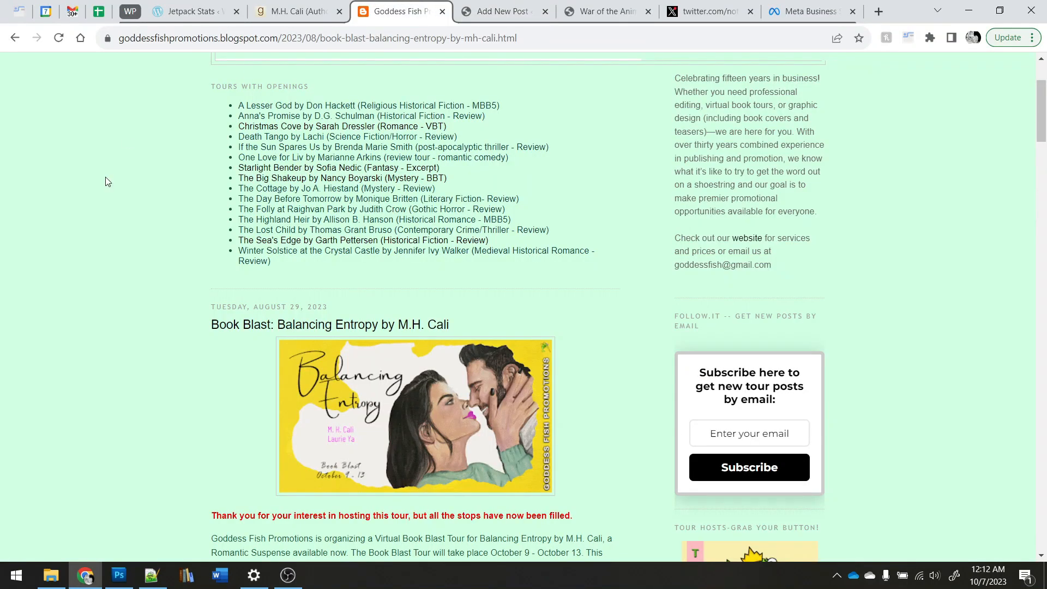
scroll(191, 207, "down", 20)
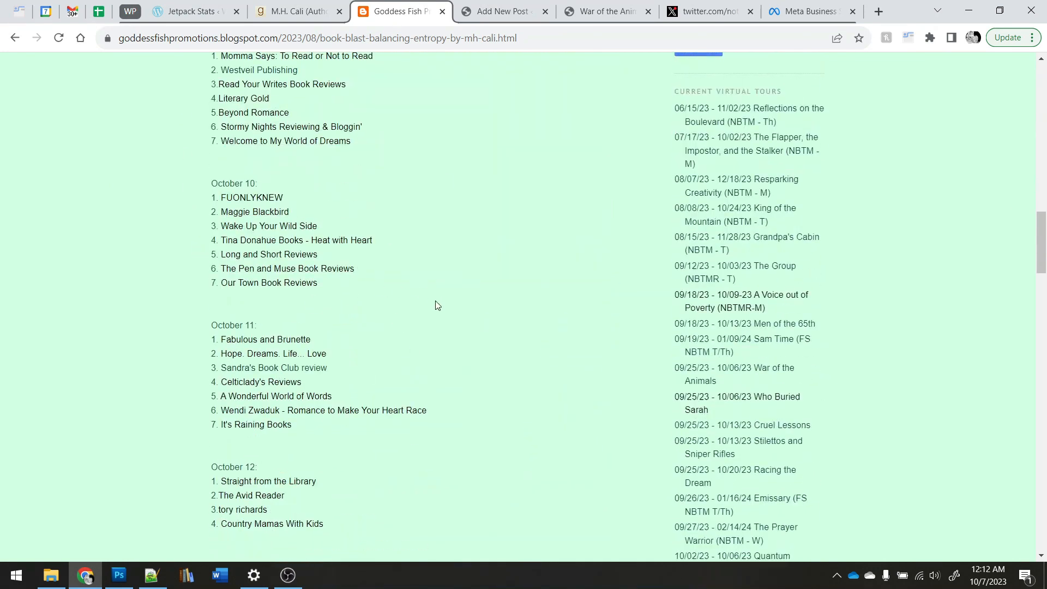
scroll(366, 389, "down", 5)
left_click_drag(347, 443, 214, 383)
scroll(283, 389, "up", 10)
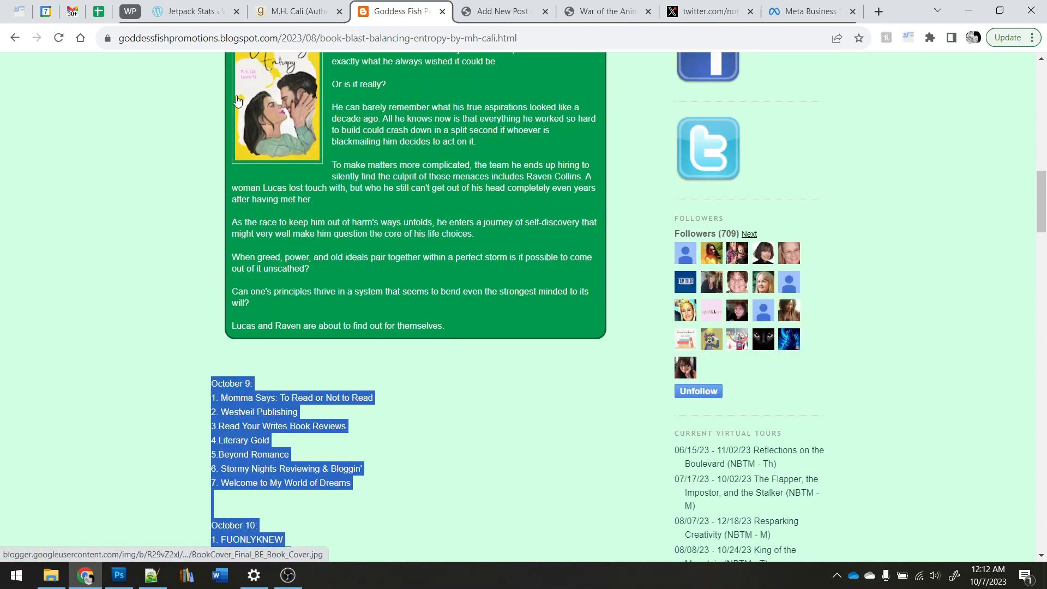
left_click(99, 11)
left_click(406, 552)
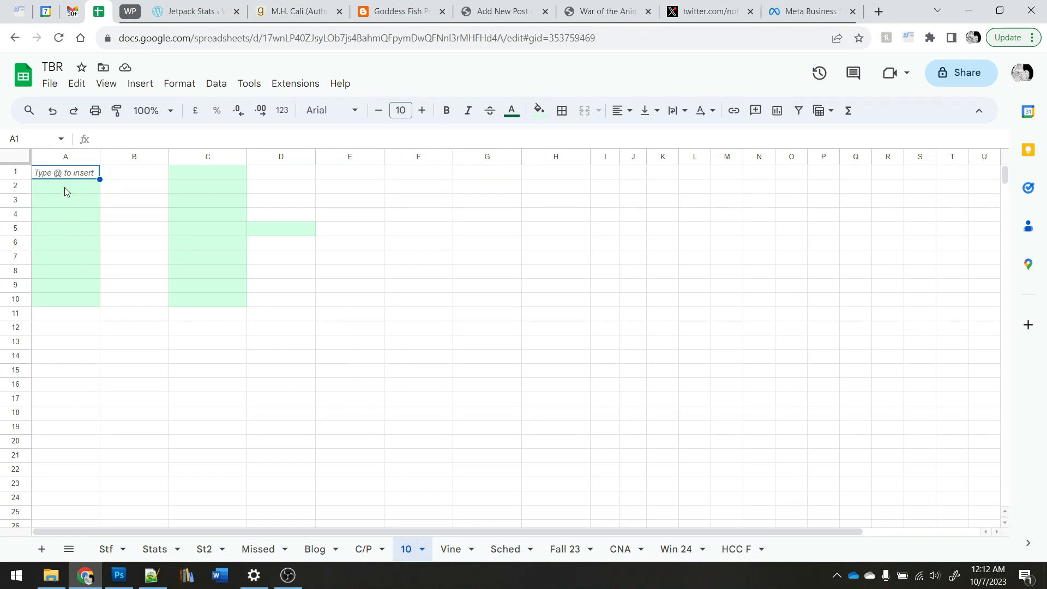
key("ctrl+v")
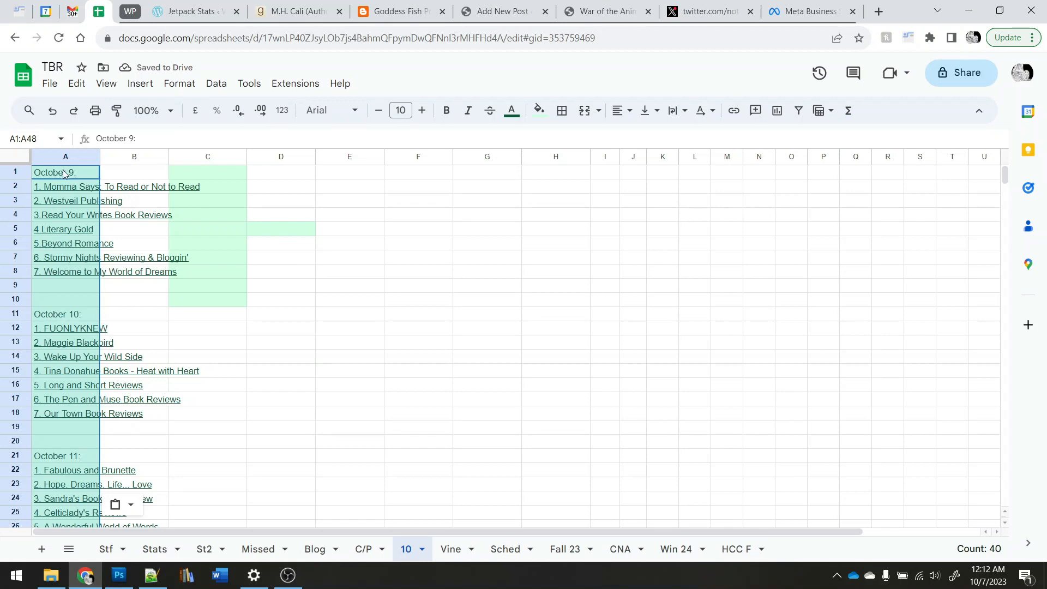
Step: Replace every "October" with "Oct" in the pasted schedule, range A1:A48
mouse_move(65, 192)
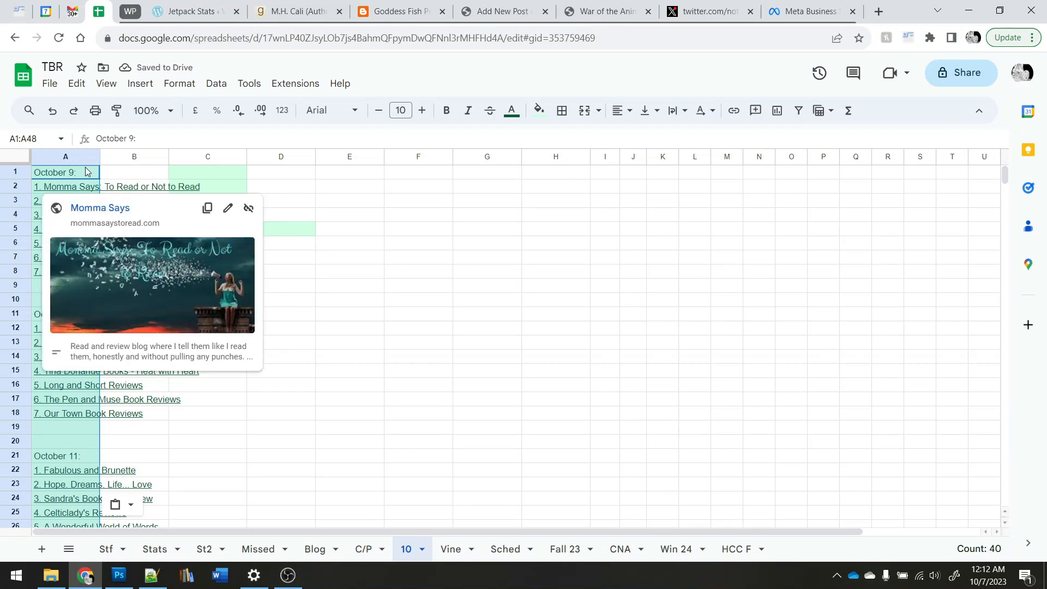
scroll(397, 306, "down", 8)
scroll(327, 301, "up", 8)
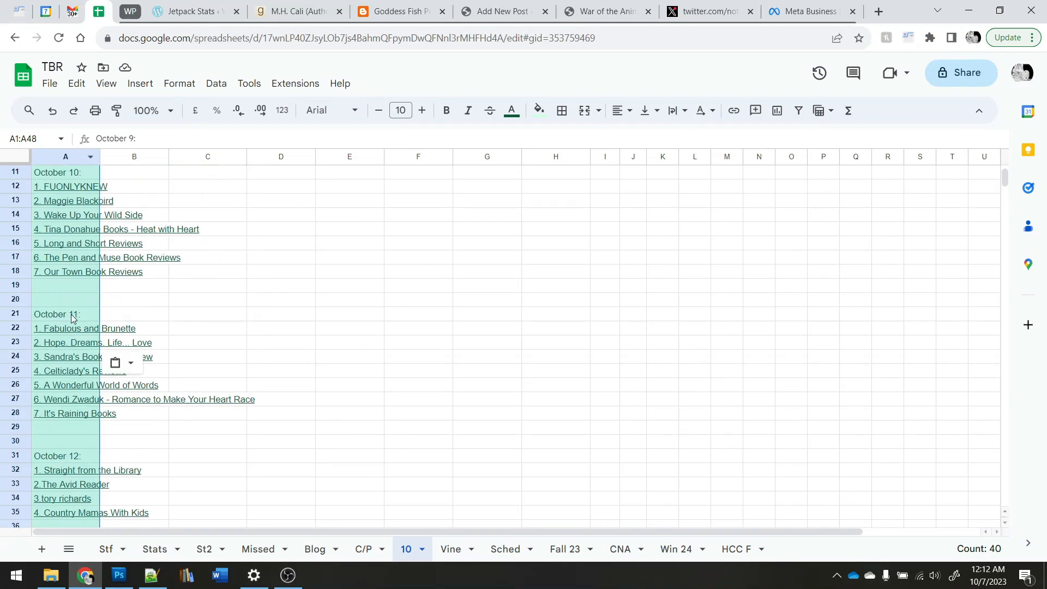
key("ctrl+h")
type("October")
key("Tab")
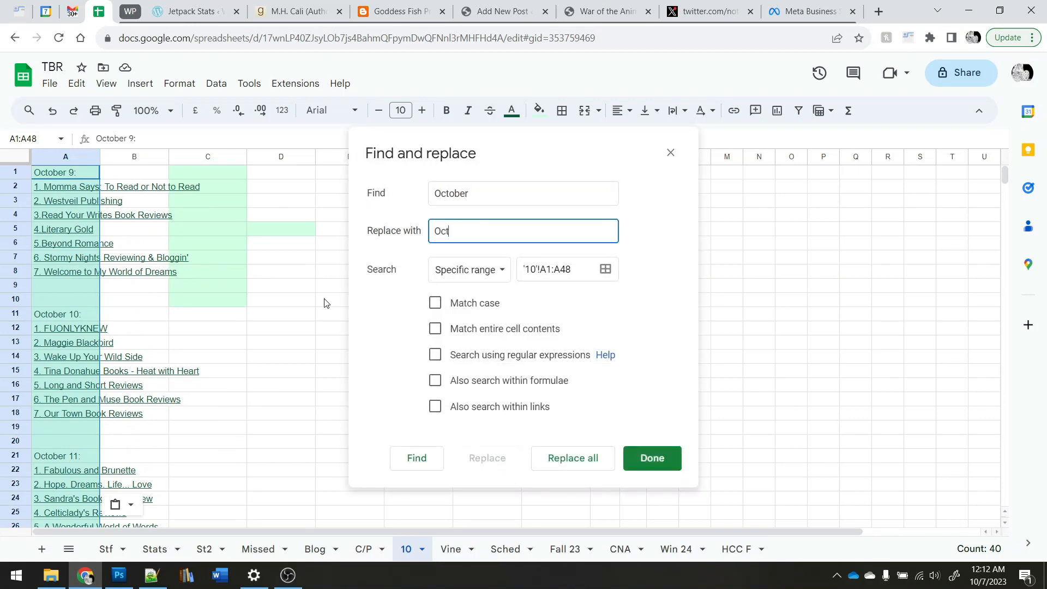
left_click(594, 457)
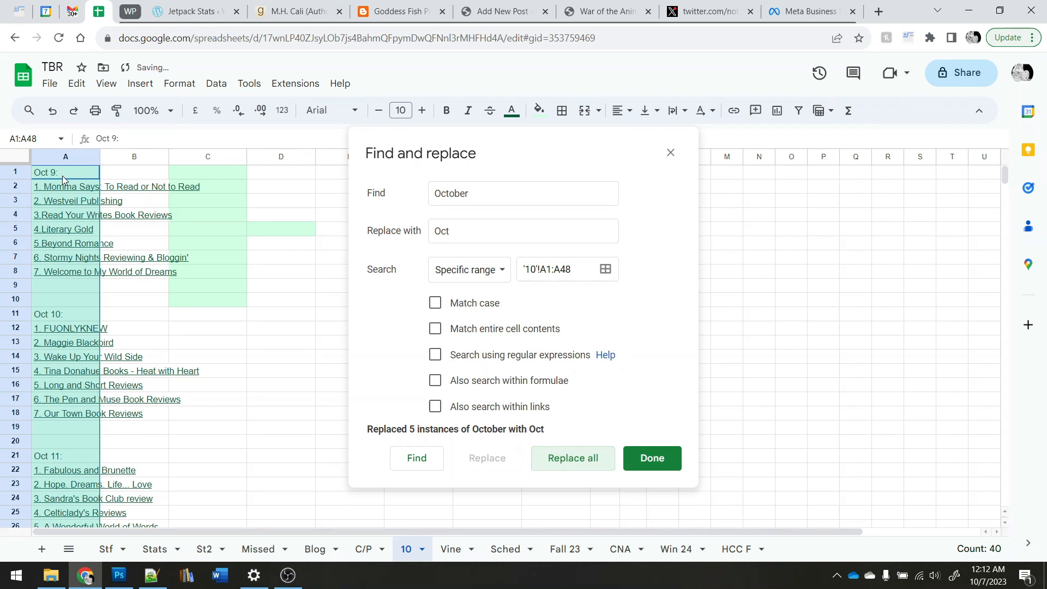
Step: Remove all colons from the schedule by replacing ":" with nothing in A1:A48
double_click(483, 200)
key("BackSpace")
type(":")
key("Tab")
key("BackSpace")
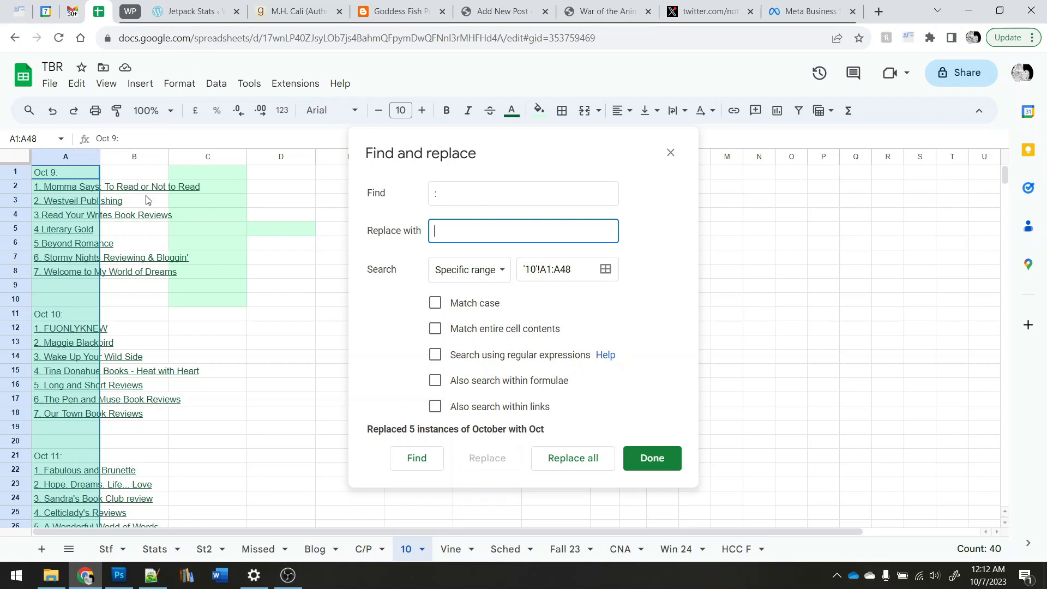
left_click(573, 458)
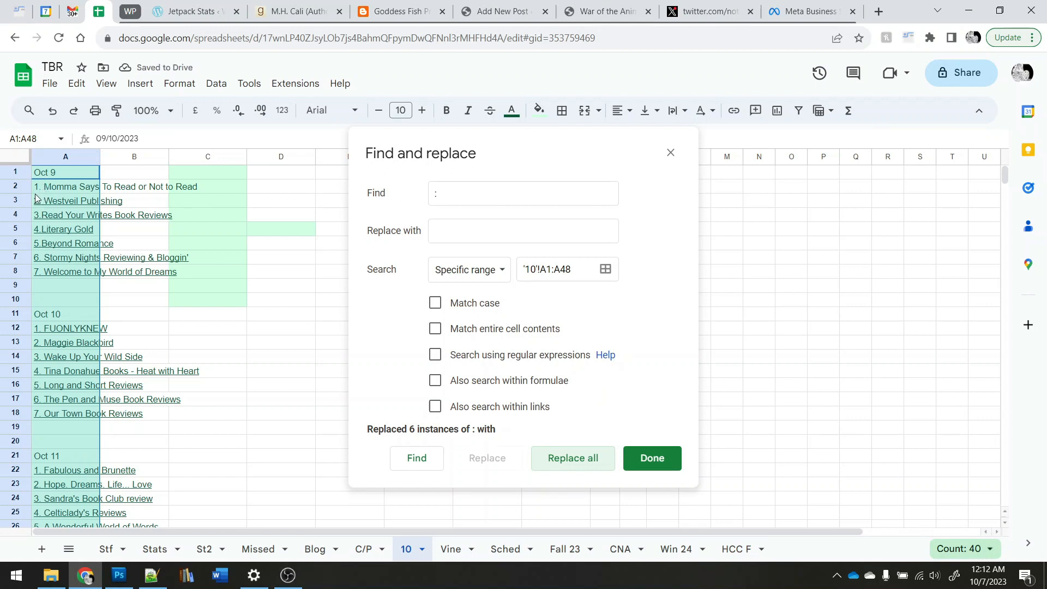
Step: Strip two-digit list numbers from A1:A48 by replacing the regular expression \d\d. with nothing, matching case
left_click(479, 195)
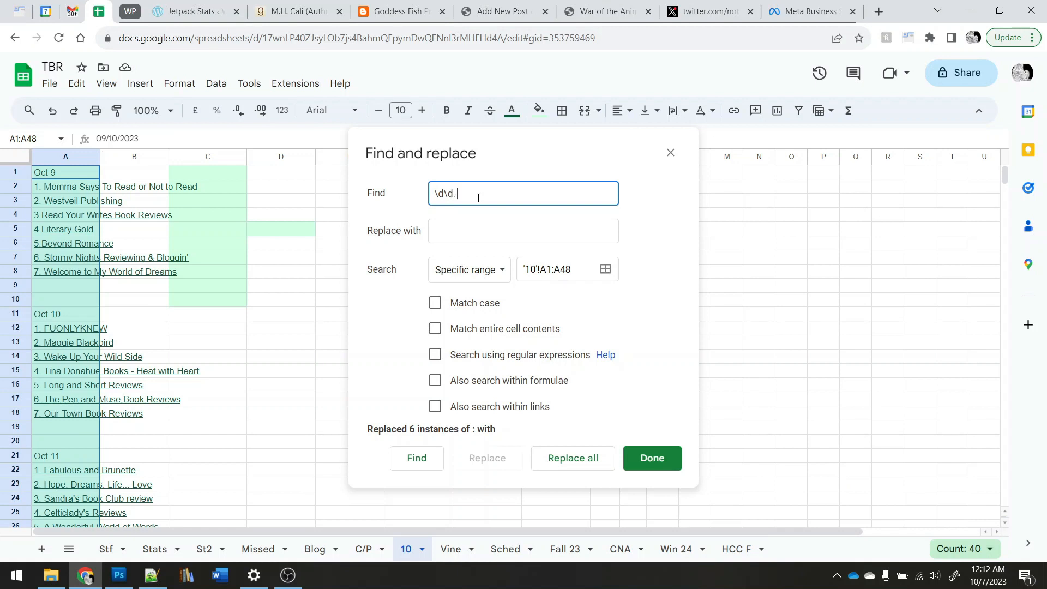
left_click(517, 357)
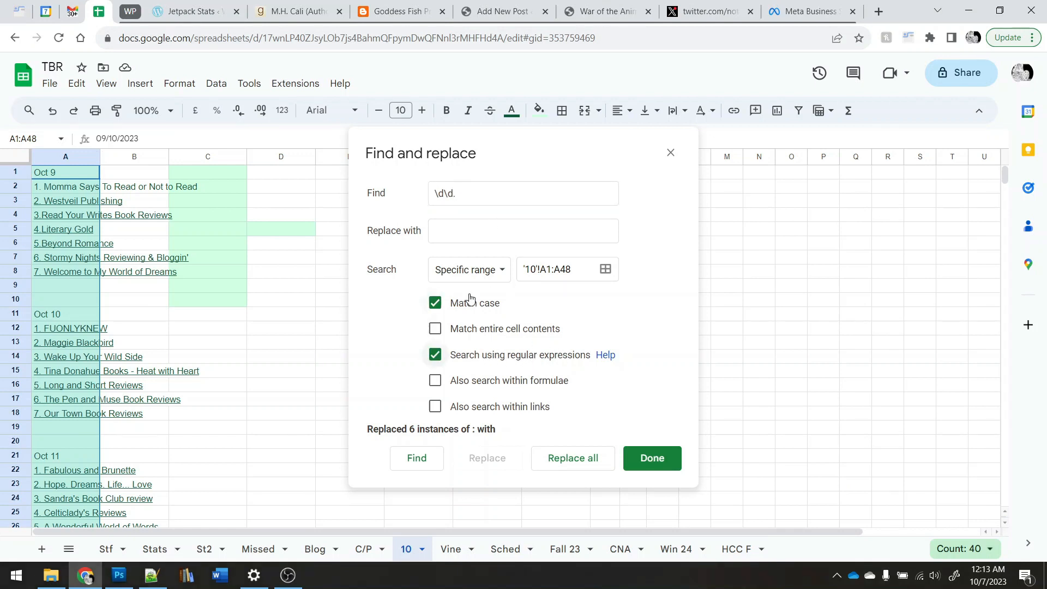
left_click(577, 472)
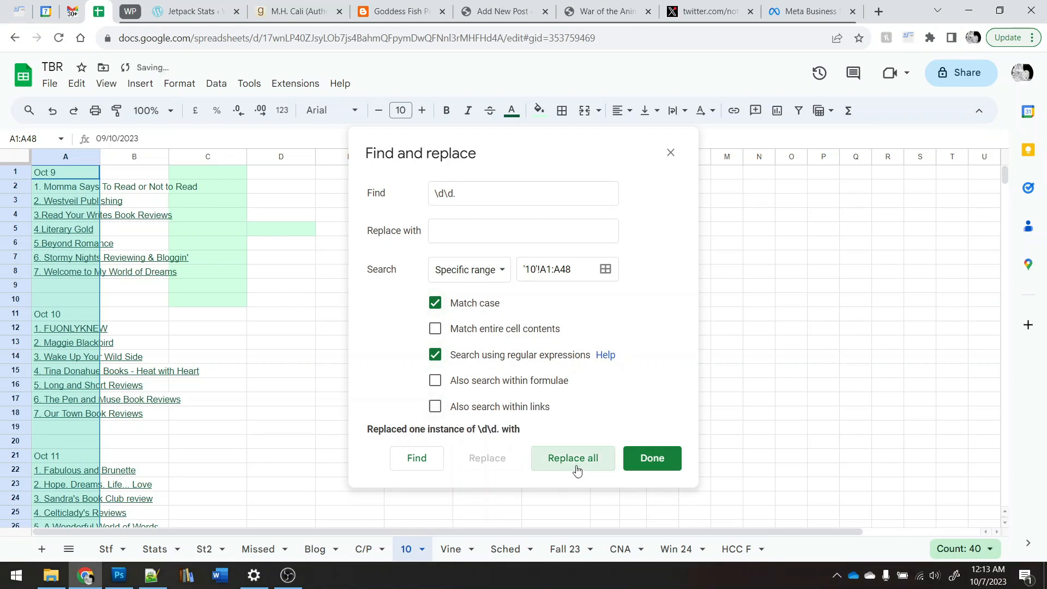
Step: Strip single-digit list numbers by replacing the regular expression \d. with nothing twice in A1:A48, and close Find and replace
left_click(473, 198)
key("BackSpace")
left_click(568, 465)
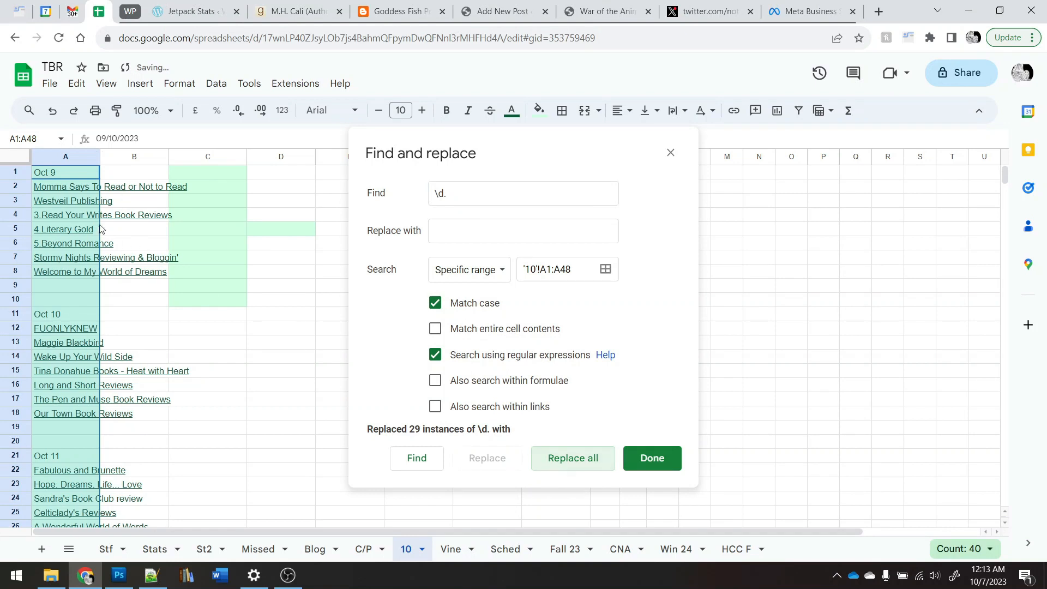
left_click(492, 202)
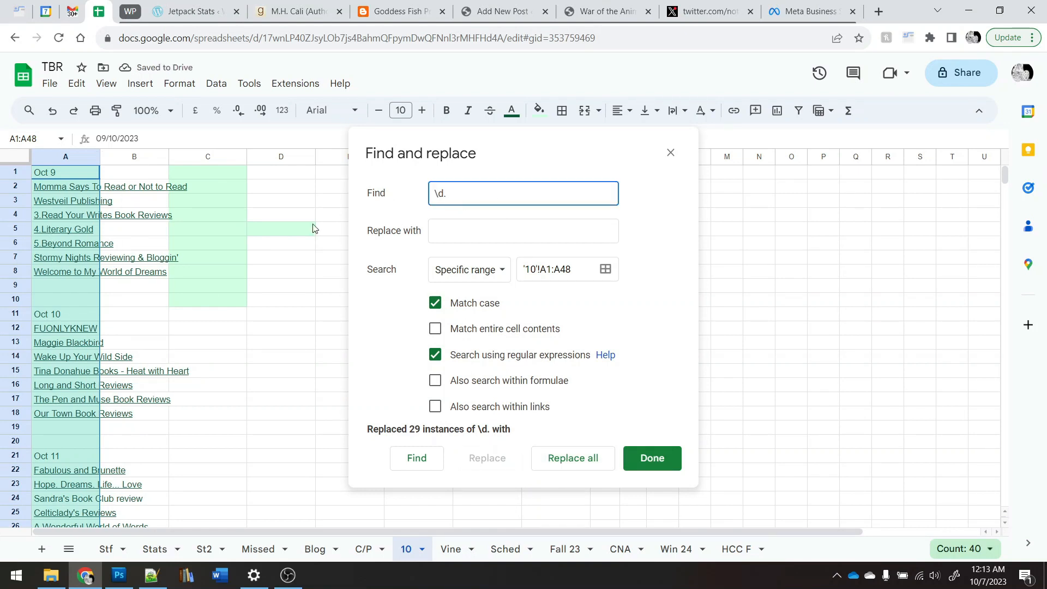
left_click(568, 458)
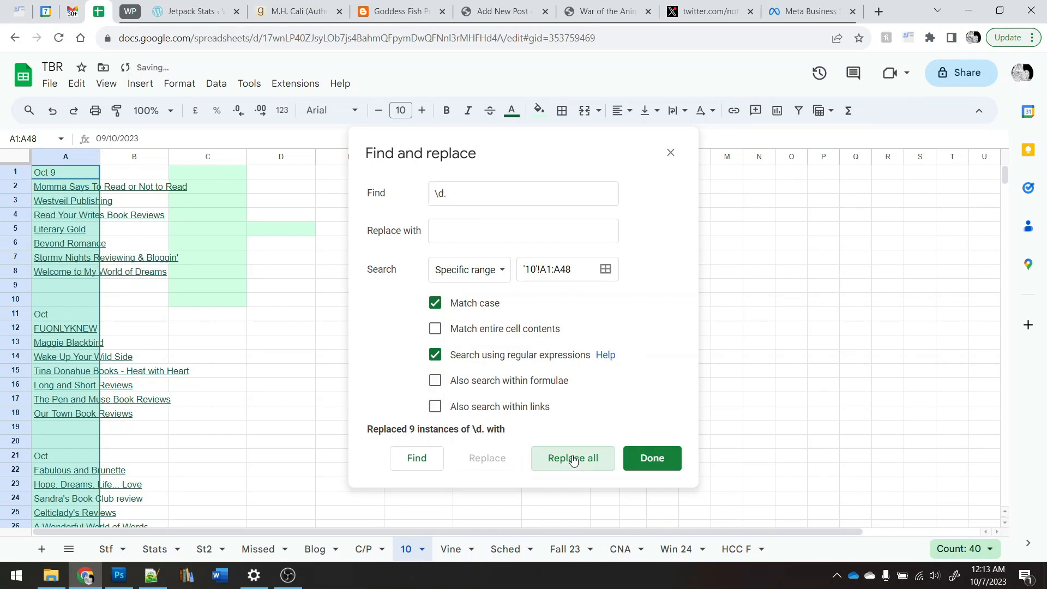
scroll(60, 311, "down", 1)
scroll(60, 311, "down", 5)
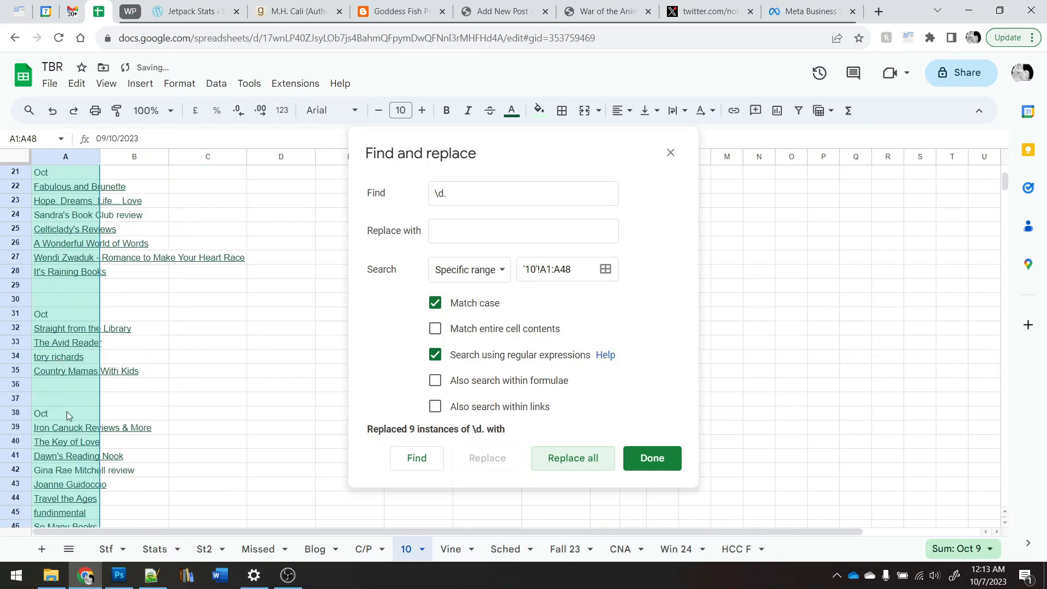
scroll(66, 414, "down", 4)
left_click(671, 153)
left_click(274, 349)
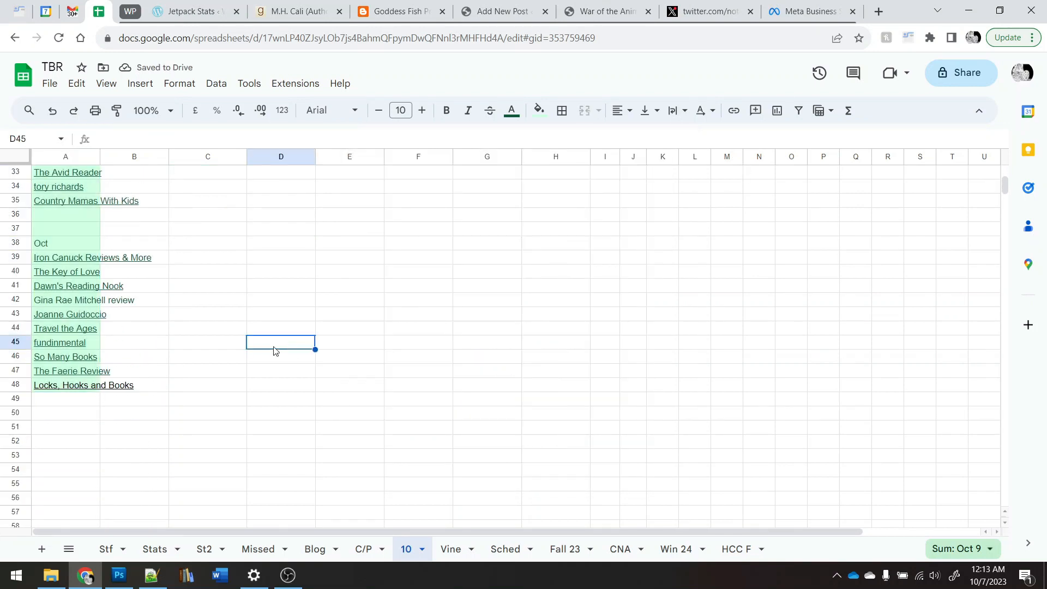
Step: Delete the trailing word "review" from the blog name in cell A42
double_click(86, 299)
double_click(111, 301)
key("BackSpace")
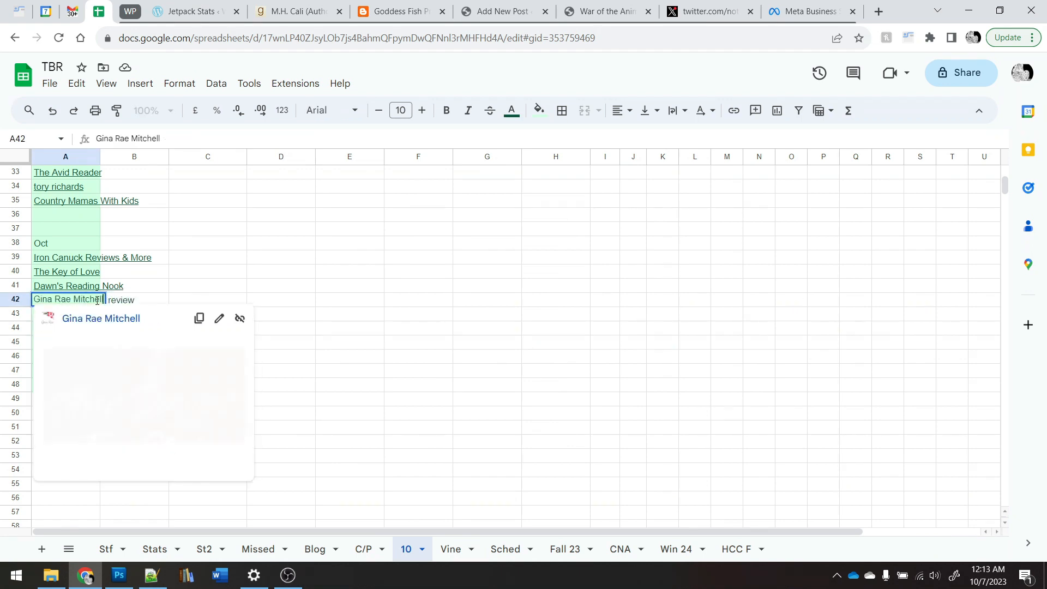
key("Return")
left_click(79, 377)
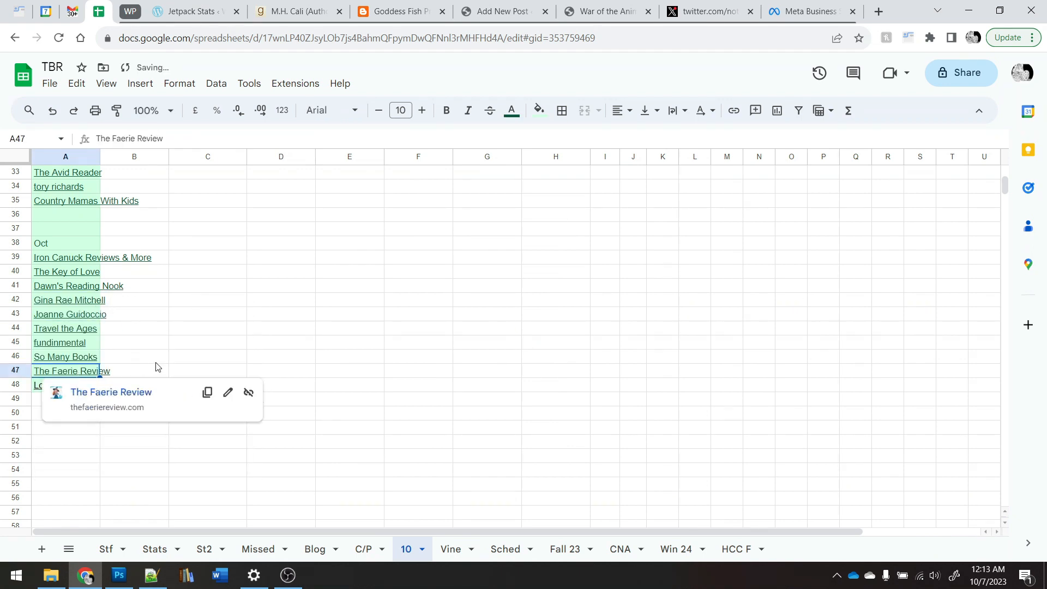
left_click(149, 358)
Step: Delete the trailing word "review" from the Sandra's Book Club entry in cell A24
scroll(145, 322, "up", 3)
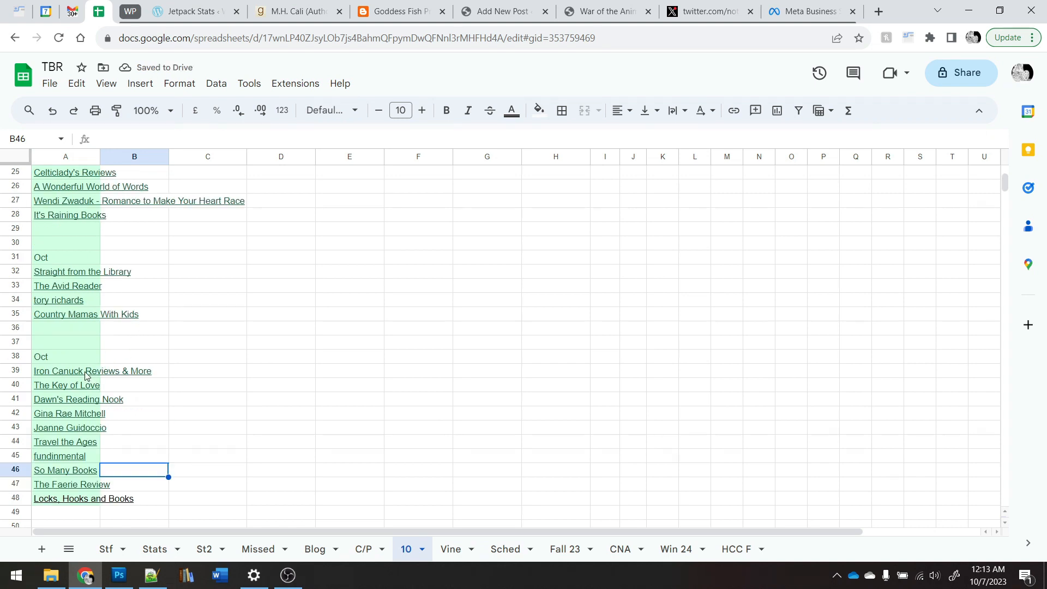
scroll(85, 375, "up", 4)
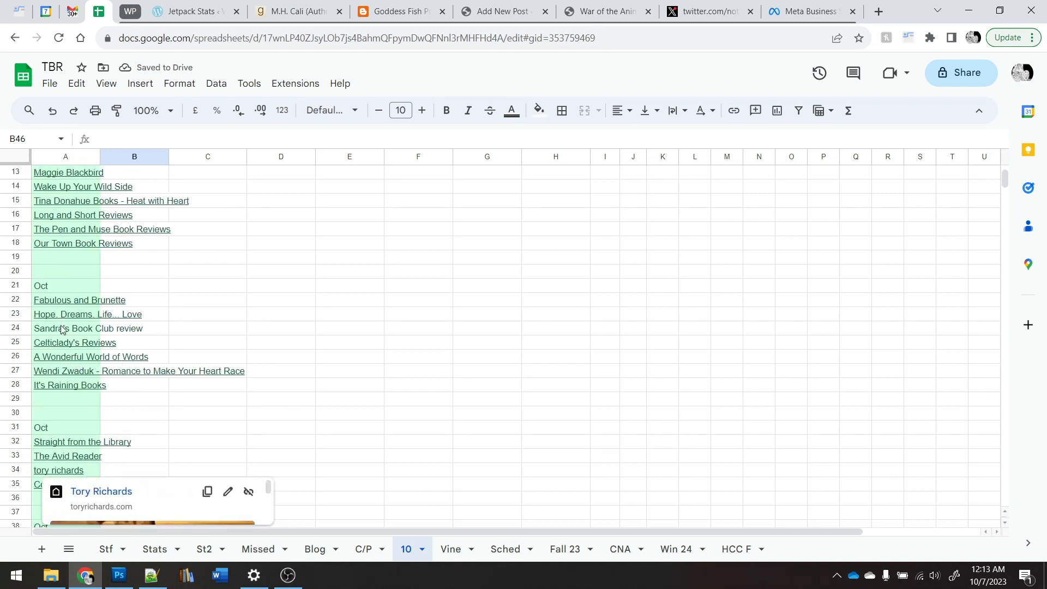
left_click(62, 329)
double_click(130, 329)
double_click(129, 329)
key("BackSpace")
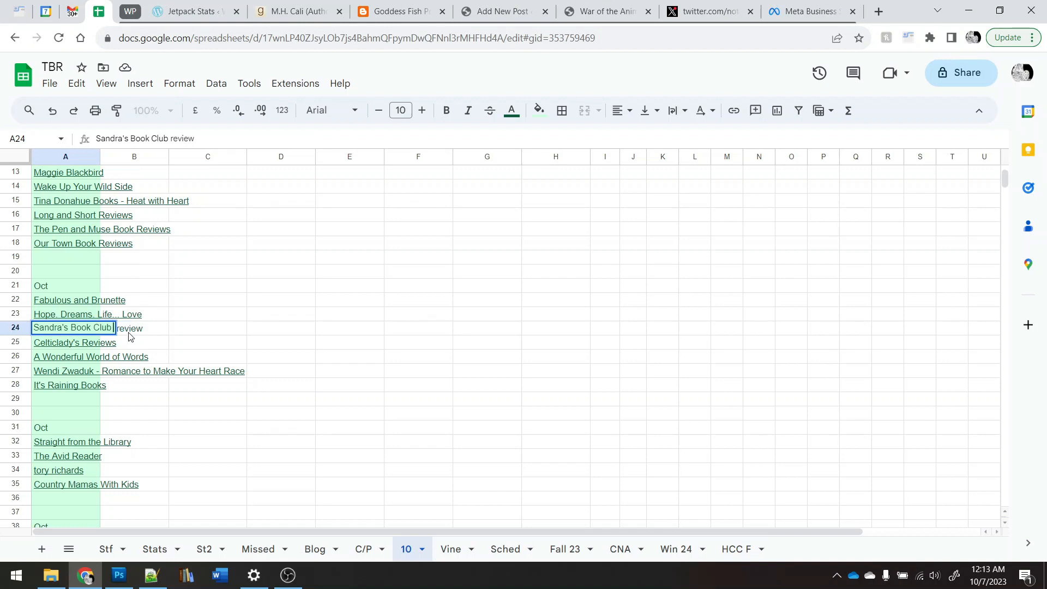
left_click(236, 309)
Step: Add a colon after "Momma Says" in A2 and remove the link from Westveil Publishing in A3
scroll(295, 300, "up", 3)
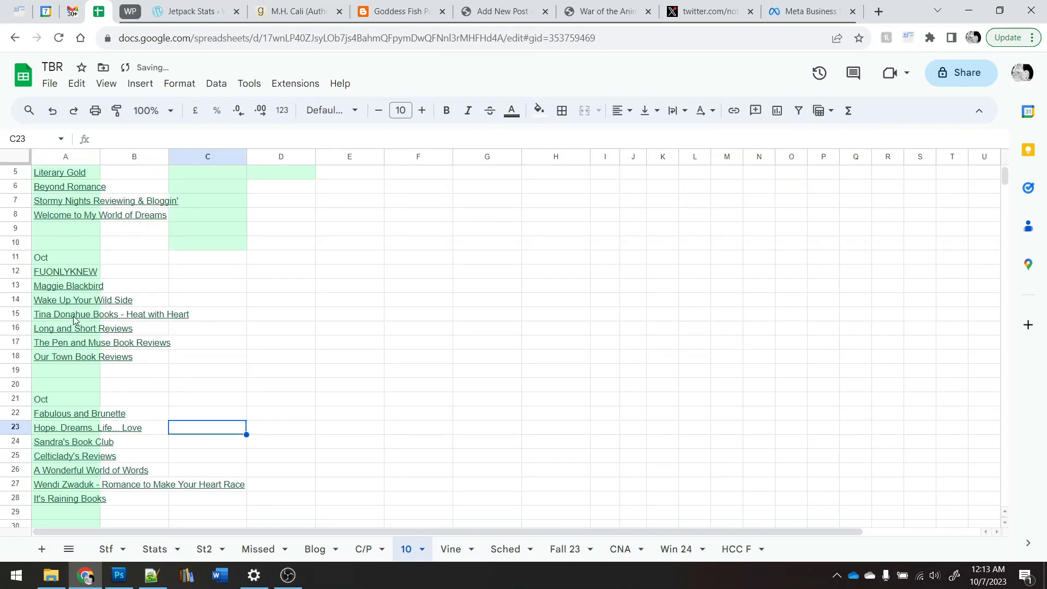
scroll(68, 289, "up", 2)
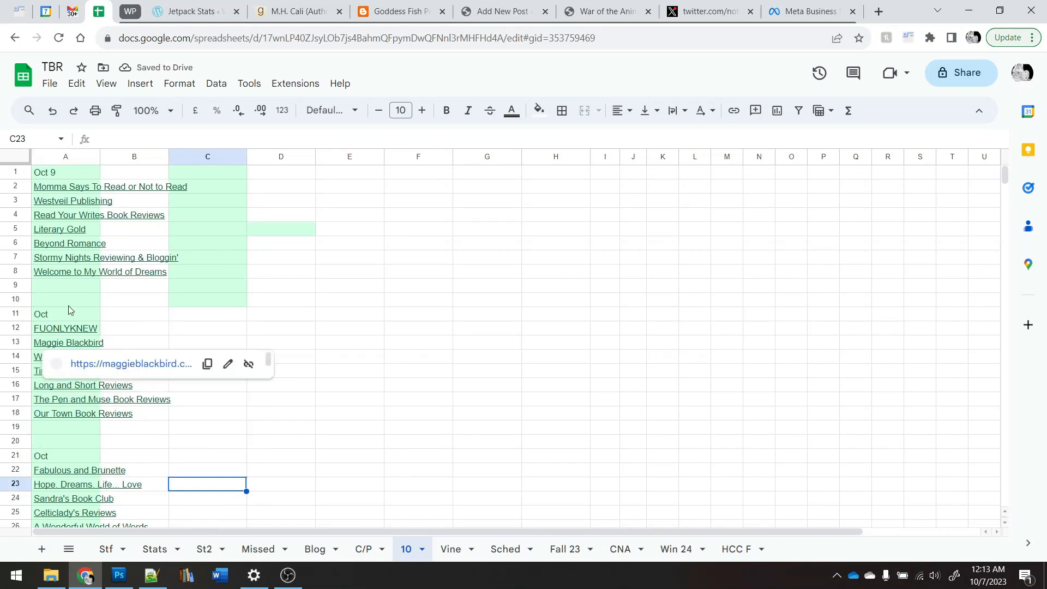
left_click(55, 186)
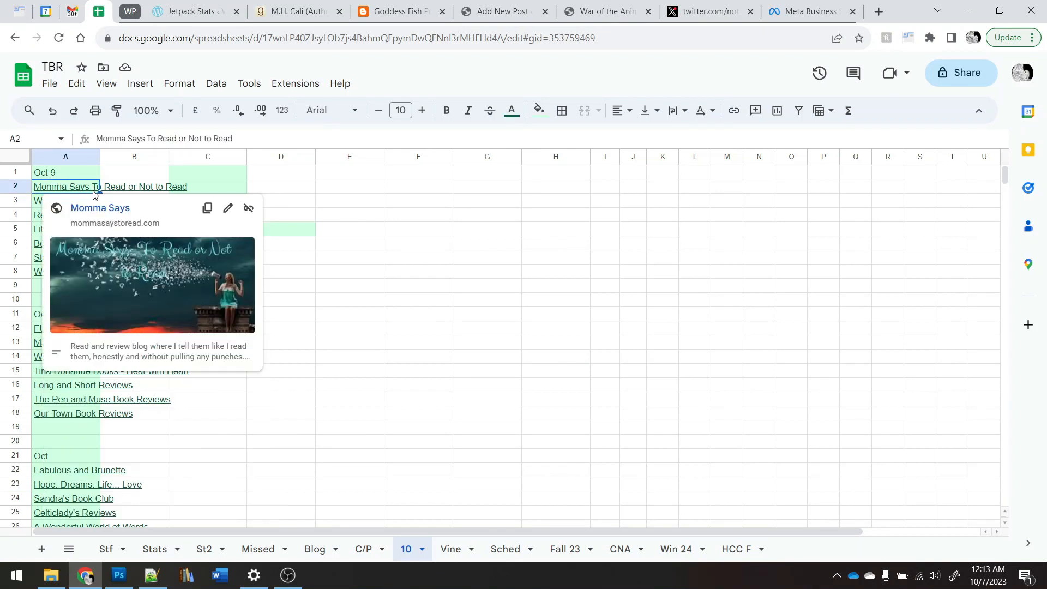
double_click(87, 188)
left_click(94, 187)
type(":")
key("Return")
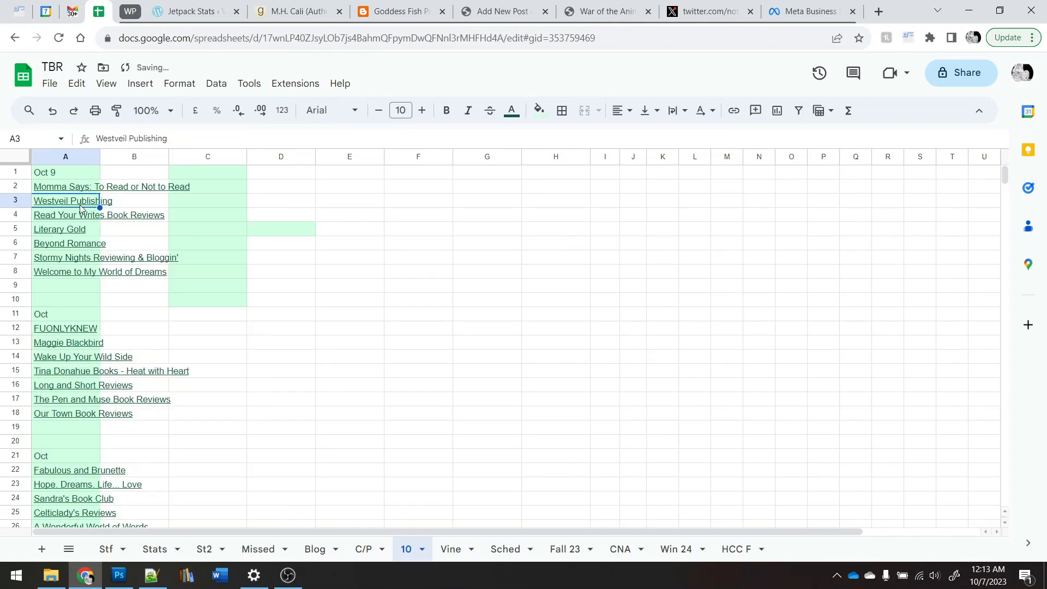
left_click(248, 226)
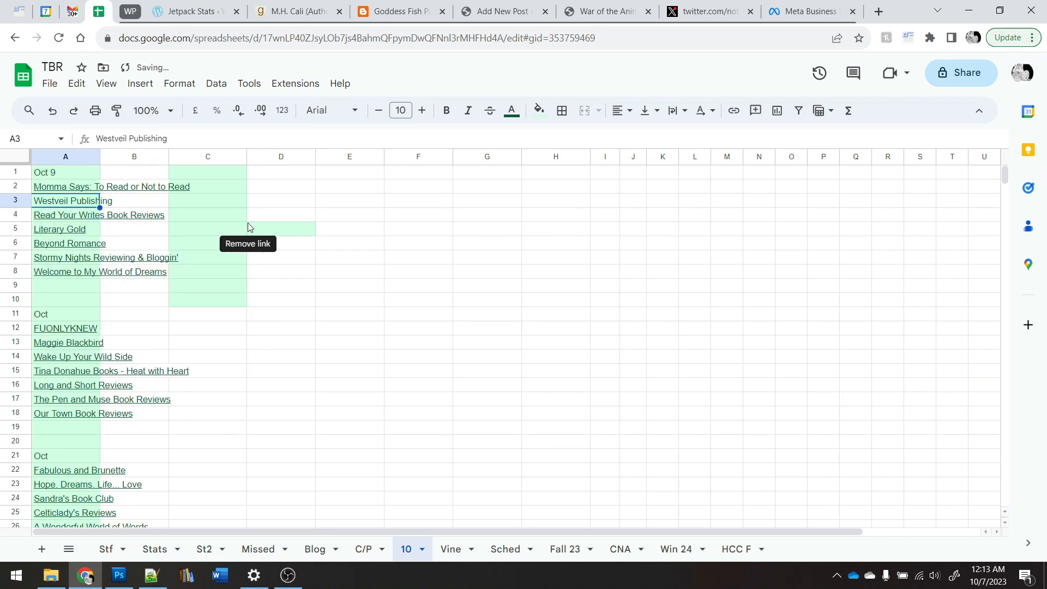
left_click(283, 215)
Step: Move the seven October 9 blog entries from A2:A8 to column B, starting at B1
left_click_drag(60, 185, 109, 270)
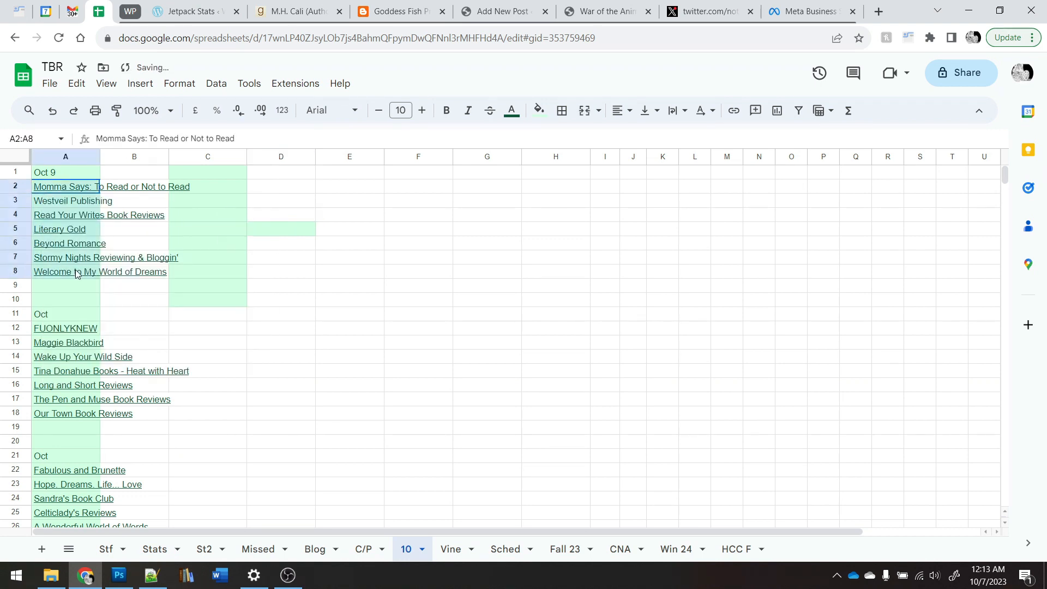
key("ctrl+c")
left_click(120, 173)
key("ctrl+v")
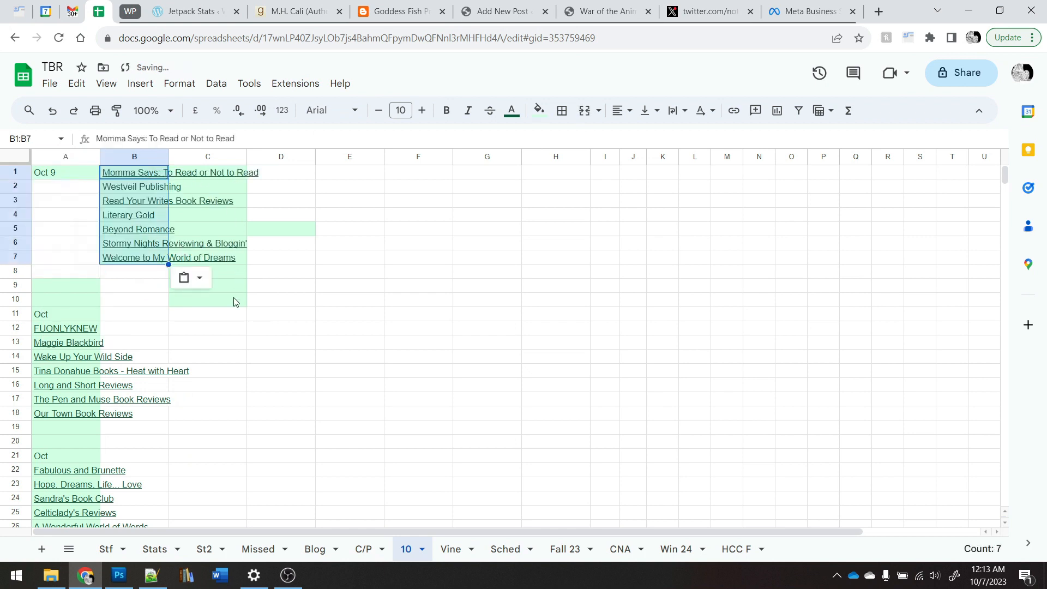
Step: Move the last four October 9 blogs, Literary Gold through Welcome to My World of Dreams, to column C starting at C1
left_click(234, 300)
left_click(131, 219)
left_click_drag(131, 219, 164, 259)
left_click(208, 178)
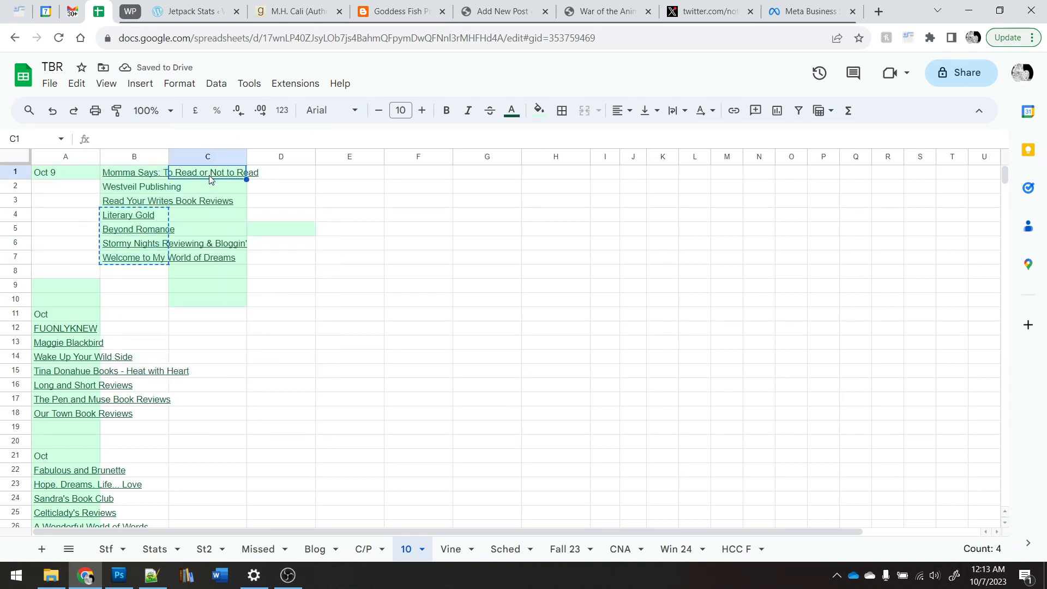
key("ctrl+v")
left_click(195, 220)
key("ctrl+x")
left_click_drag(74, 178, 95, 190)
key("ctrl+v")
key("ctrl+z")
Step: Enter a hyphen "-" in cell A3 under the Oct 9 date
left_click(80, 200)
type("-")
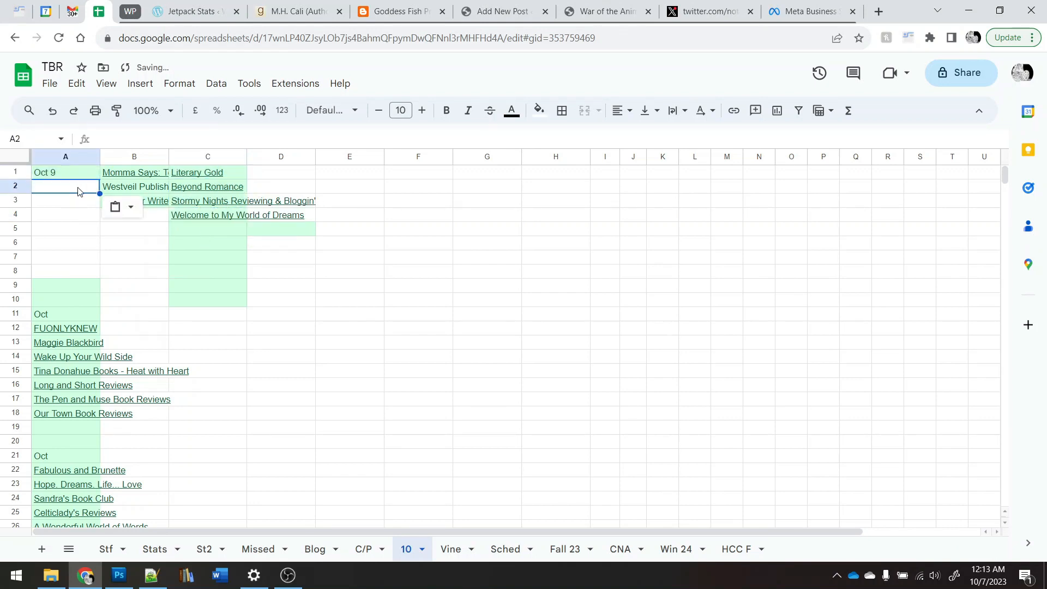
key("Return")
Step: Move the blogs in A12:A18 to column B starting at B11, and the last three of them to column C starting at C11
left_click_drag(83, 334, 82, 414)
key("ctrl+x")
left_click(129, 322)
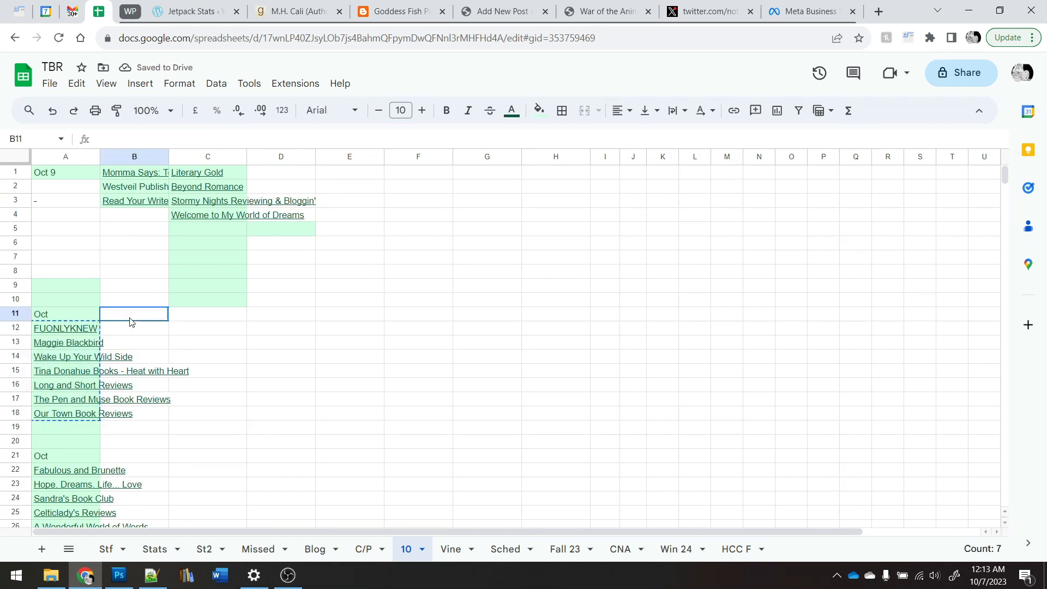
key("ctrl+v")
left_click_drag(140, 371, 137, 400)
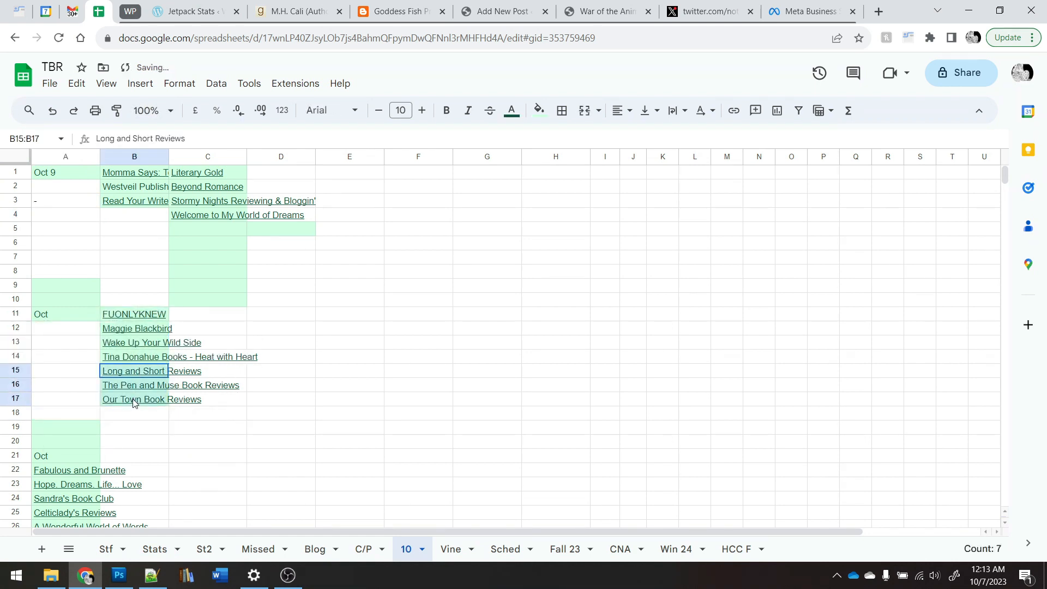
left_click(188, 320)
key("ctrl+v")
Step: Move the blog in B14 to A12 and enter a hyphen "-" in A13
left_click(139, 357)
key("ctrl+x")
left_click(82, 330)
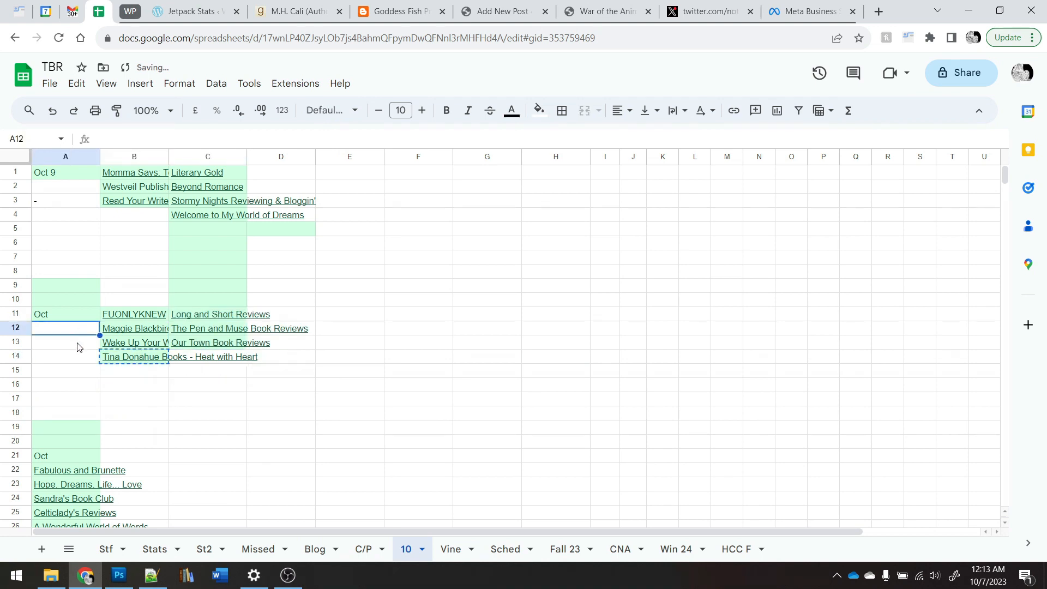
key("ctrl+v")
left_click(77, 343)
type("10")
key("Return")
Step: Move the blogs in A22:A28 to column B starting at B21, and the last four of them to column C starting at C21
scroll(74, 340, "down", 5)
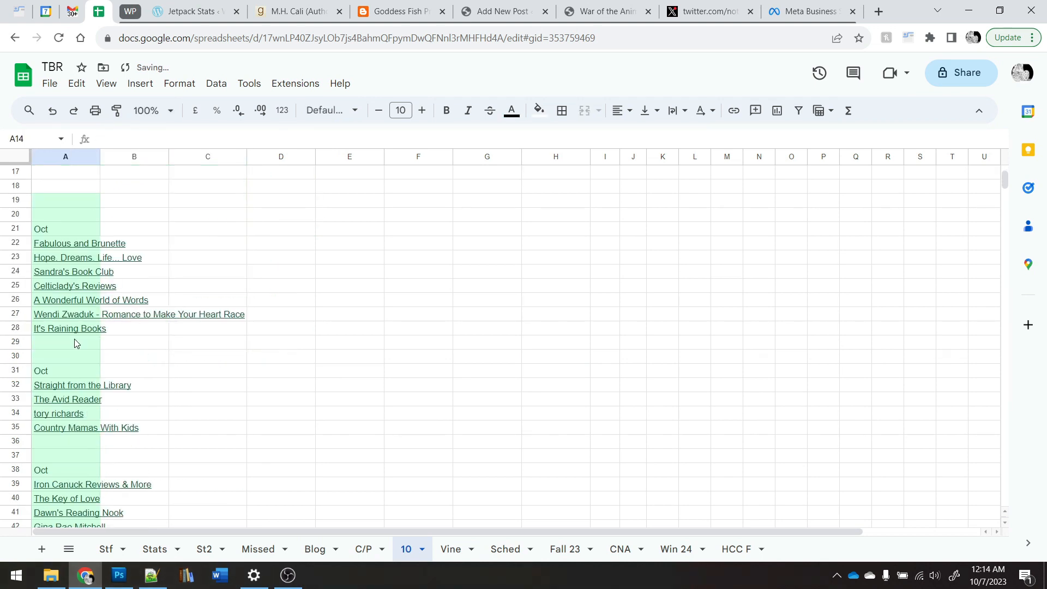
left_click_drag(79, 247, 76, 329)
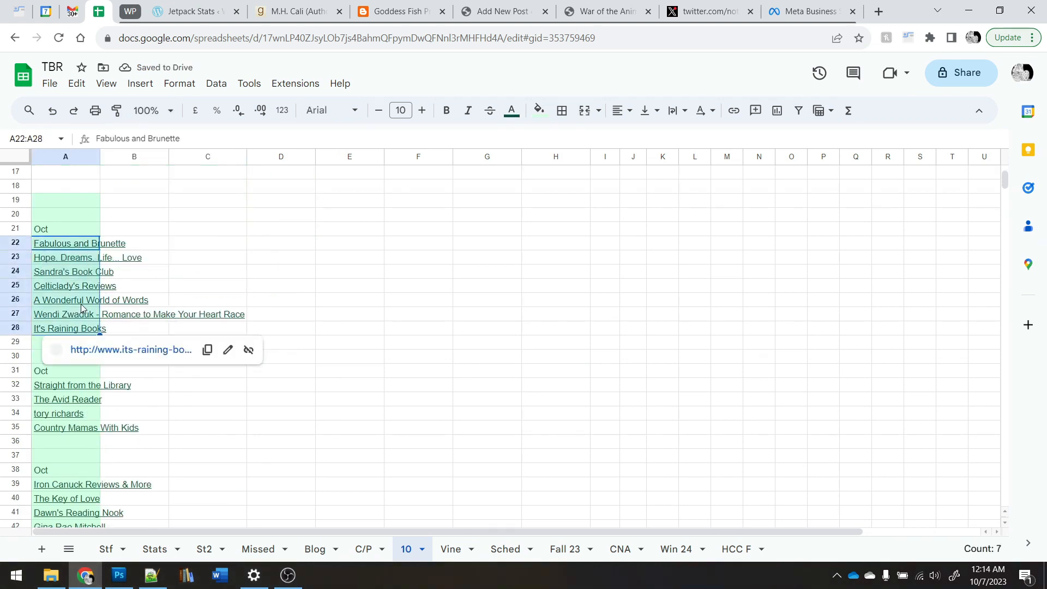
key("ctrl+x")
left_click(136, 229)
key("ctrl+v")
left_click_drag(127, 271, 139, 314)
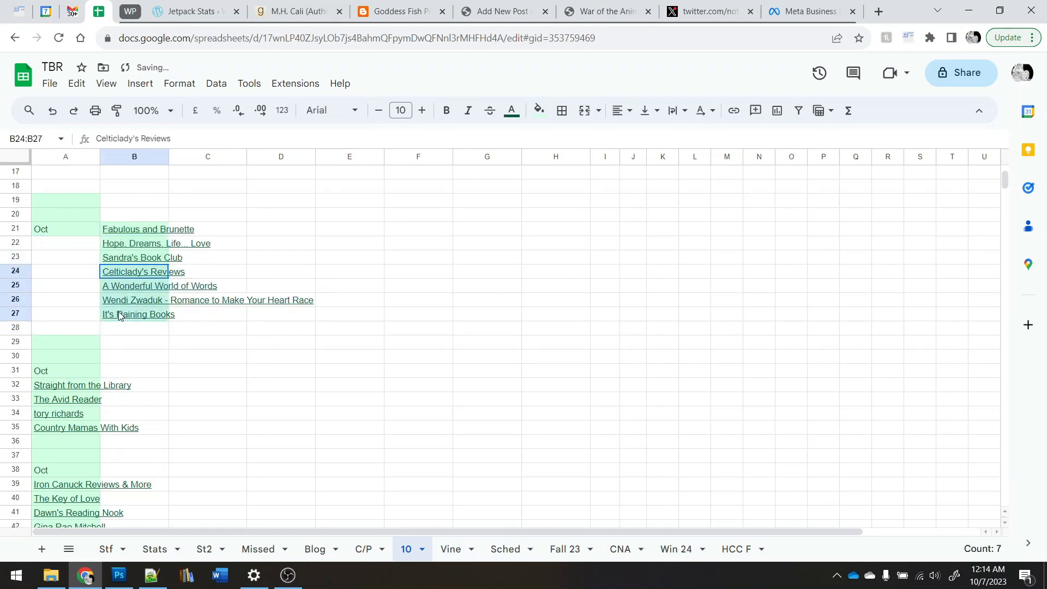
left_click(203, 230)
key("ctrl+v")
Step: Move It's Raining Books from C24 to A22 and enter a hyphen "-" in A23
left_click(199, 272)
key("ctrl+x")
left_click(77, 243)
key("ctrl+v")
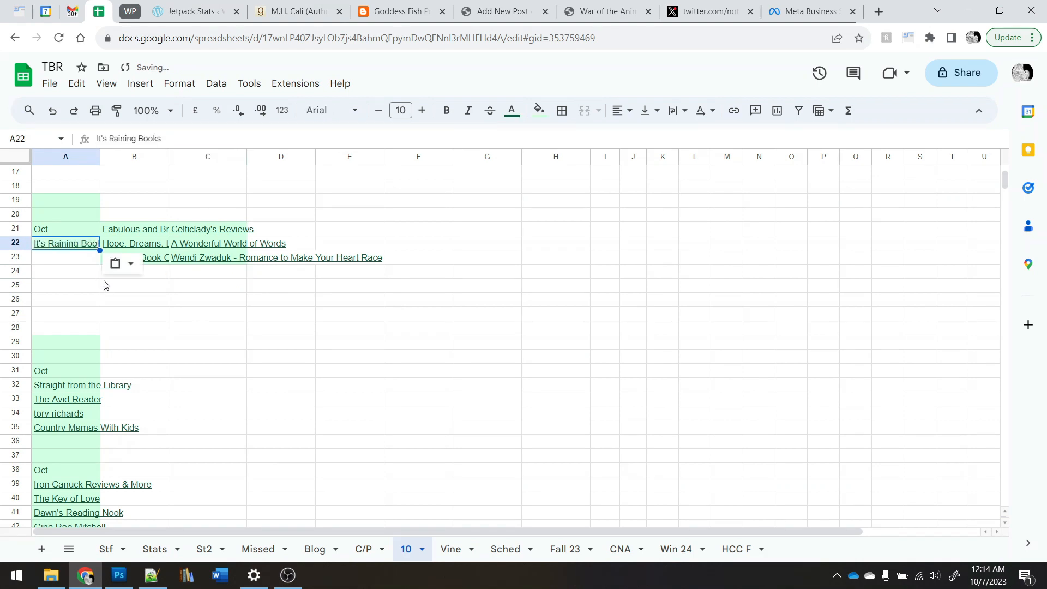
key("Down")
type("-")
key("Return")
Step: Rearrange the four blogs in A32:A35 into B31:B32 and C31:C32, and enter a hyphen "-" in A32
scroll(70, 267, "down", 4)
left_click_drag(72, 221, 81, 258)
key("ctrl+x")
left_click(133, 200)
key("ctrl+v")
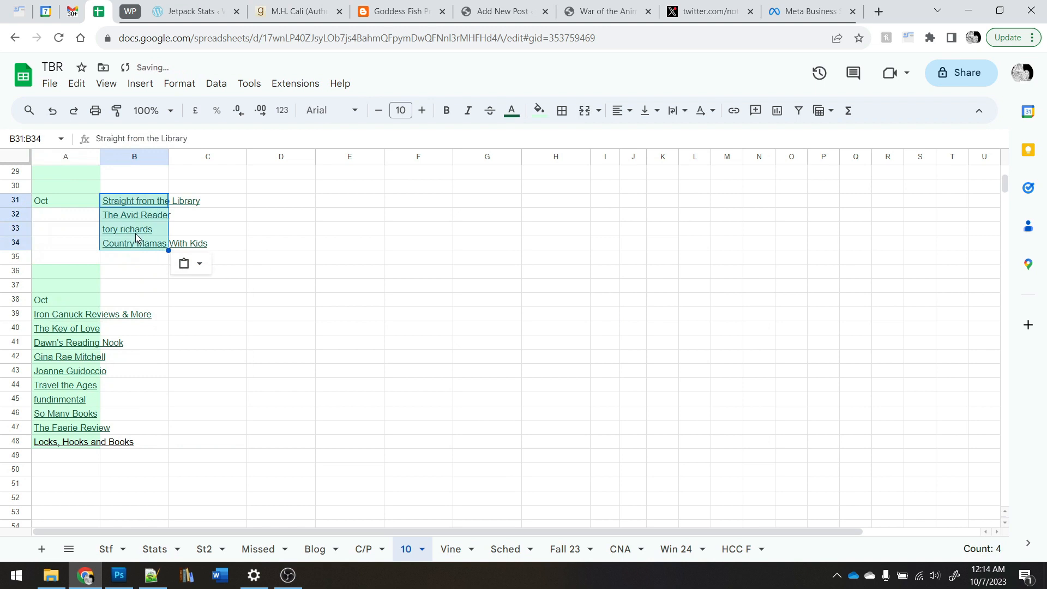
left_click_drag(135, 233, 136, 244)
key("ctrl+x")
left_click(223, 203)
key("ctrl+v")
left_click(84, 220)
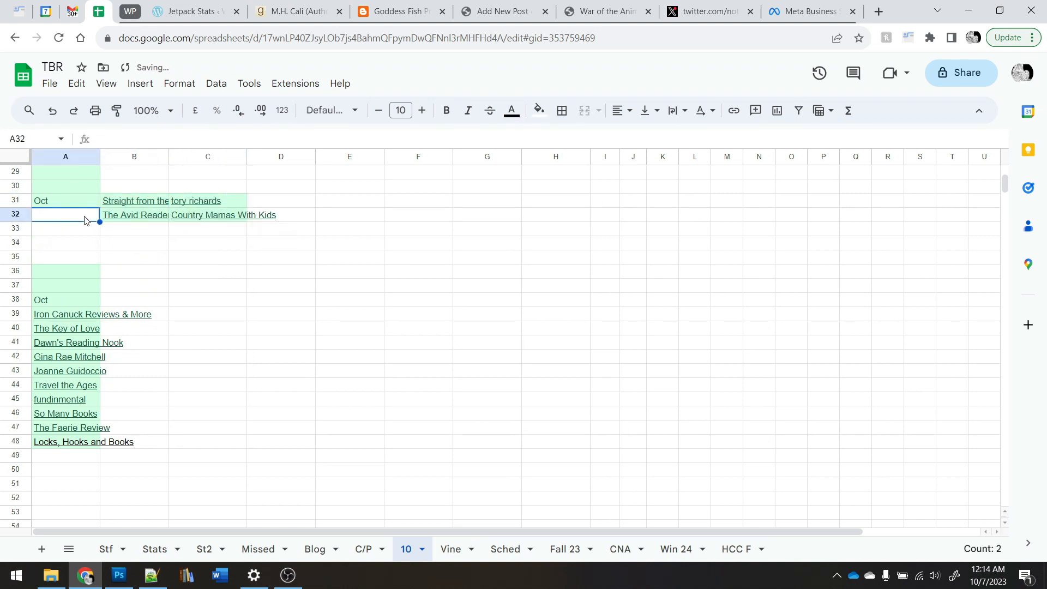
left_click(193, 272)
Step: Move the ten blogs in A39:A48 to column B starting at B38, and the last six of them to column C starting at C38
scroll(109, 256, "down", 1)
left_click_drag(70, 261, 76, 385)
key("ctrl+x")
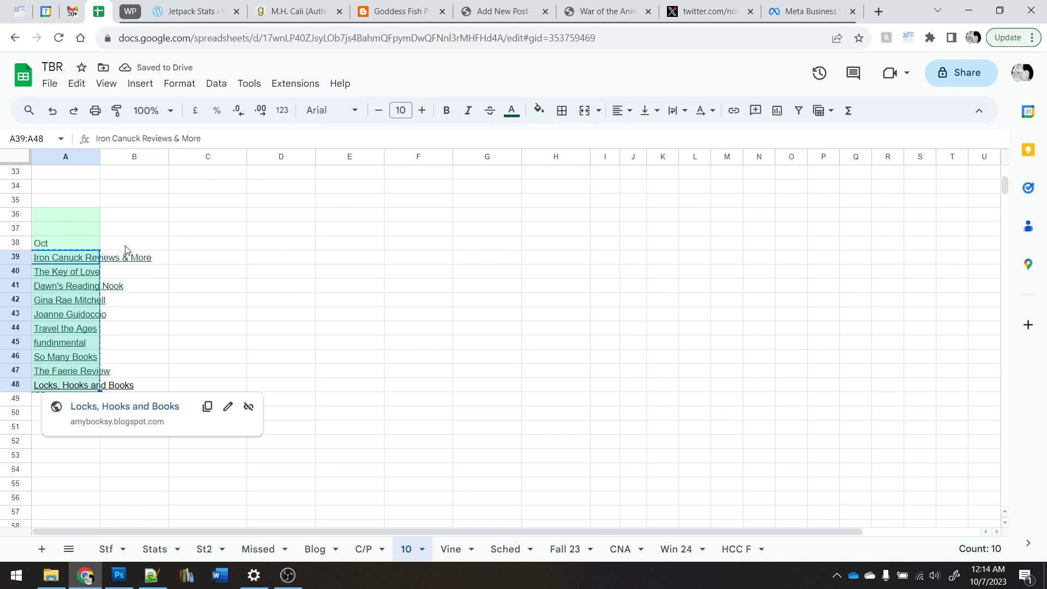
left_click(126, 247)
key("ctrl+v")
left_click_drag(124, 303, 124, 373)
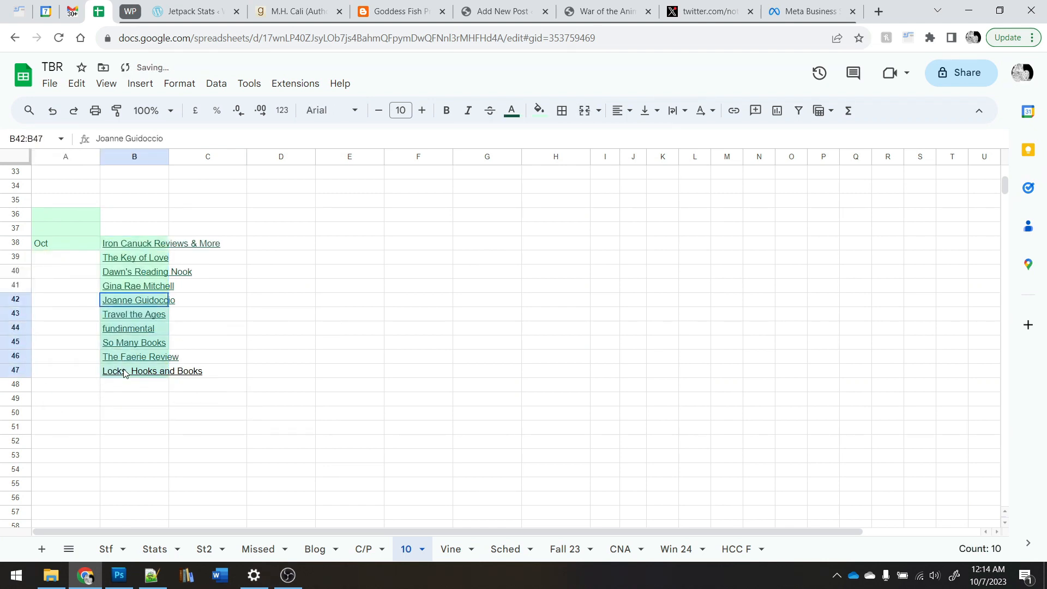
key("ctrl+x")
left_click(224, 243)
key("ctrl+v")
left_click_drag(208, 302, 75, 271)
key("ctrl+x")
left_click(146, 328)
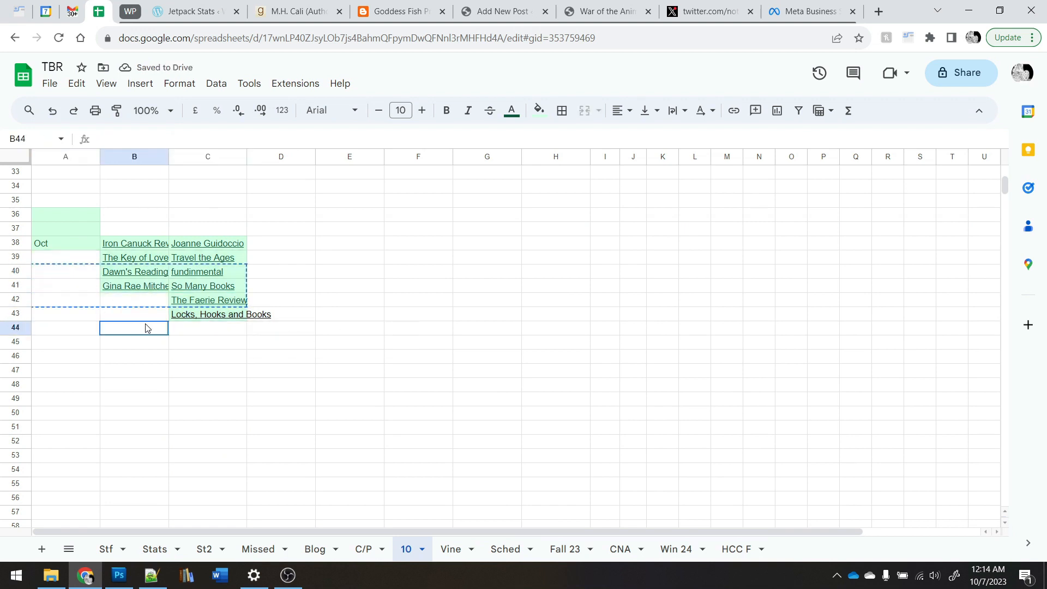
Step: Move The Faerie Review and Locks, Hooks and Books from C42:C43 to A39:A40, and enter a hyphen "-" in A41
left_click_drag(191, 302, 192, 315)
key("ctrl+x")
left_click(71, 264)
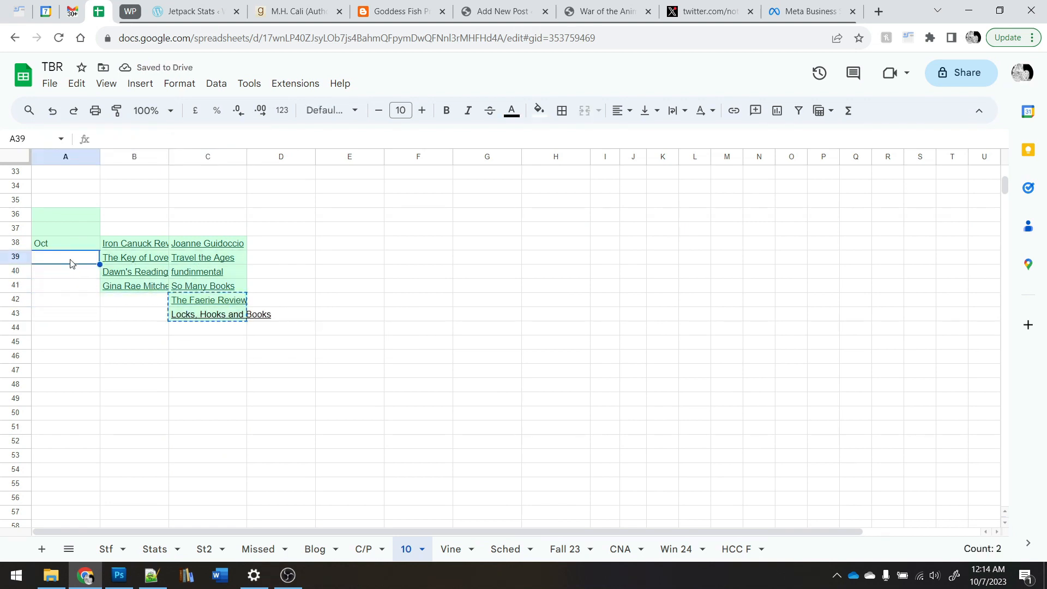
key("ctrl+v")
left_click(74, 284)
type("-")
left_click(256, 345)
Step: Close the gaps between the lower groups by moving A38:C41 up to A33 and the combined A31:C36 block up to A24
scroll(177, 242, "up", 1)
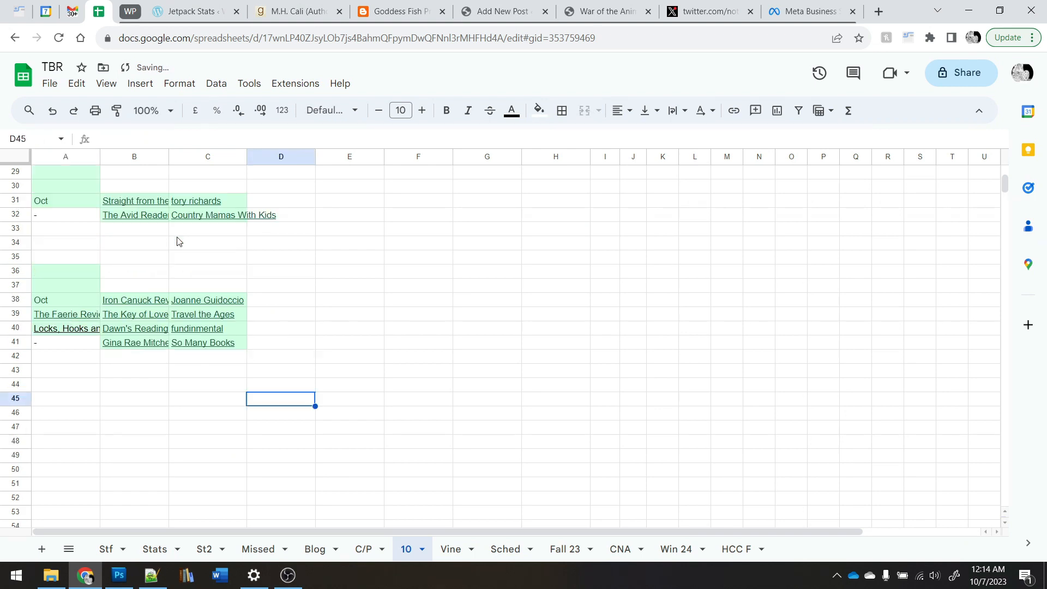
scroll(177, 242, "up", 2)
left_click_drag(68, 414, 197, 459)
key("ctrl+x")
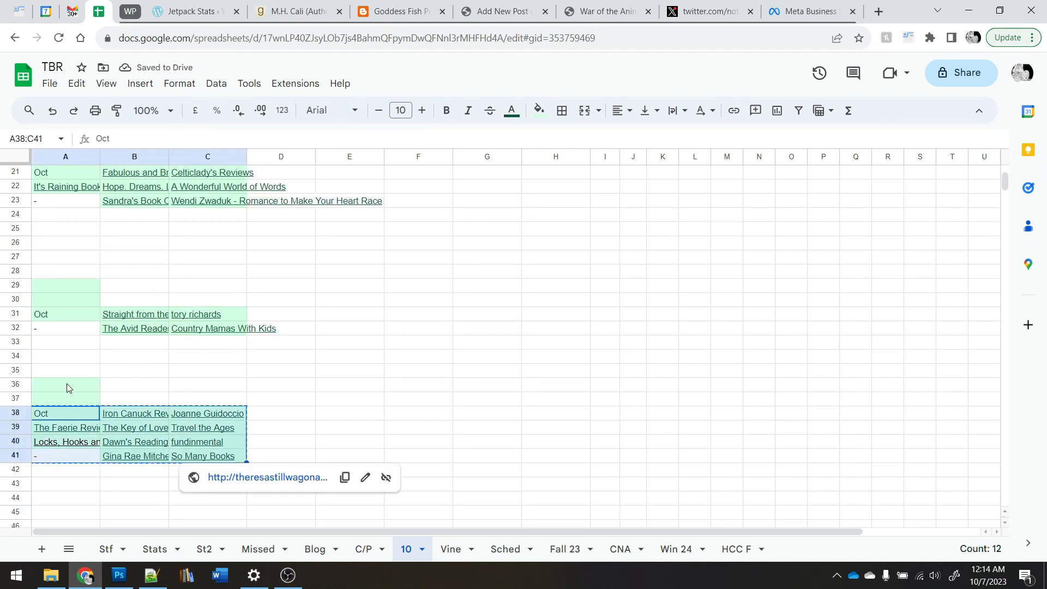
left_click(75, 346)
key("ctrl+v")
left_click_drag(75, 313, 182, 380)
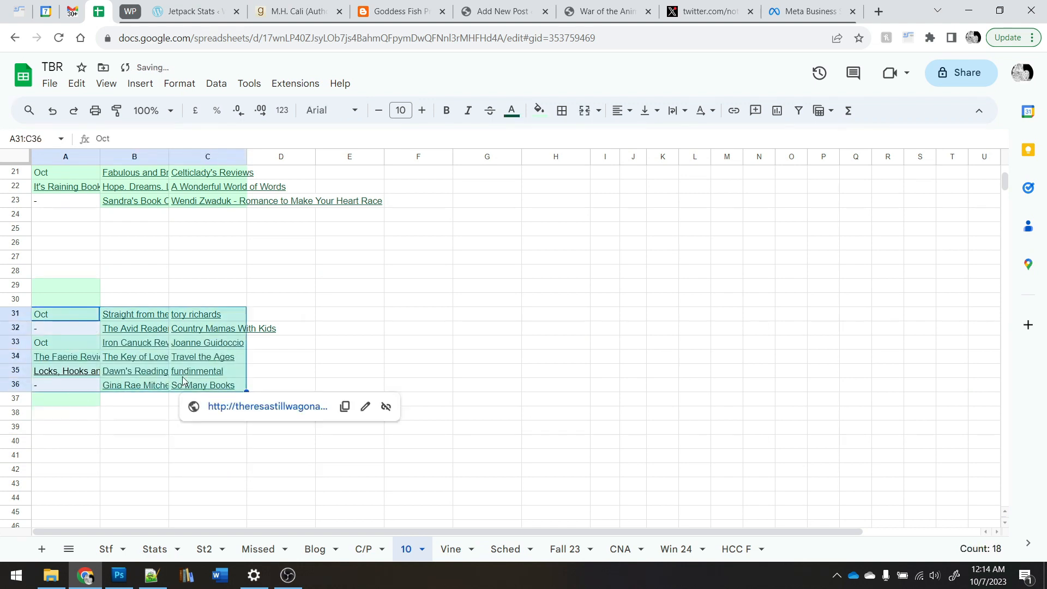
left_click(68, 214)
key("ctrl+v")
Step: Move the combined schedule block A21:C29 up to A14, directly below the second Oct group
scroll(83, 327, "up", 5)
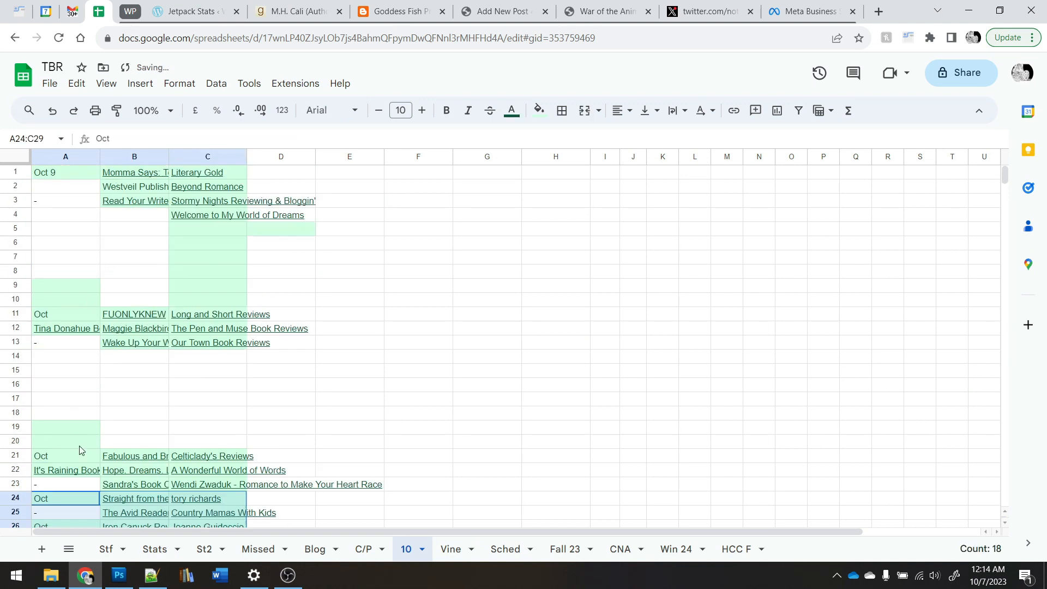
scroll(81, 381, "down", 2)
left_click_drag(63, 339, 208, 457)
key("ctrl+x")
left_click(75, 247)
key("ctrl+v")
Step: Move the combined schedule block A11:C22 up to A4, directly below the Oct 9 group
left_click_drag(73, 201, 225, 360)
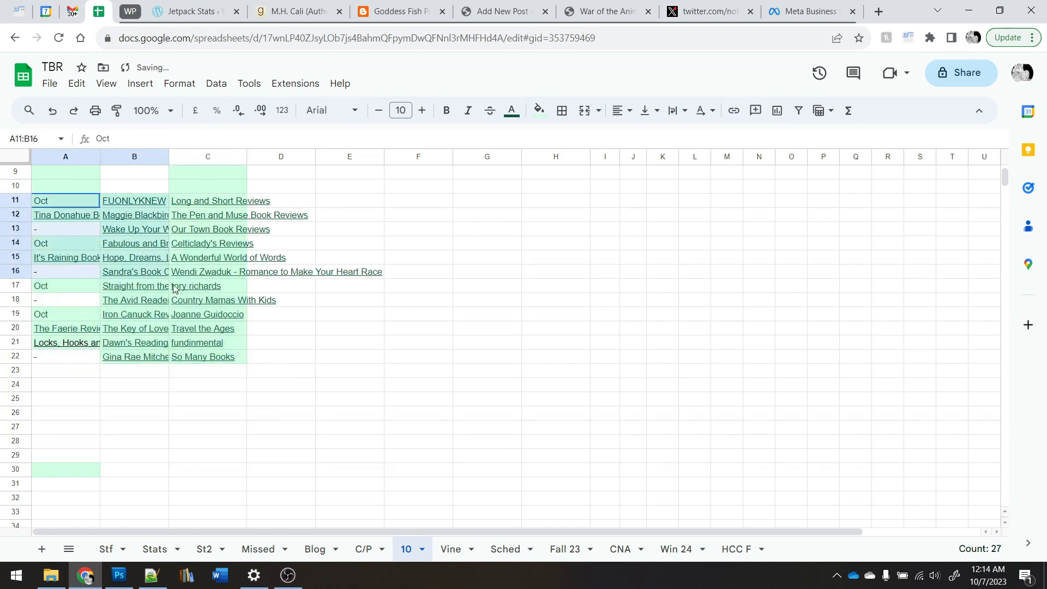
scroll(152, 238, "up", 3)
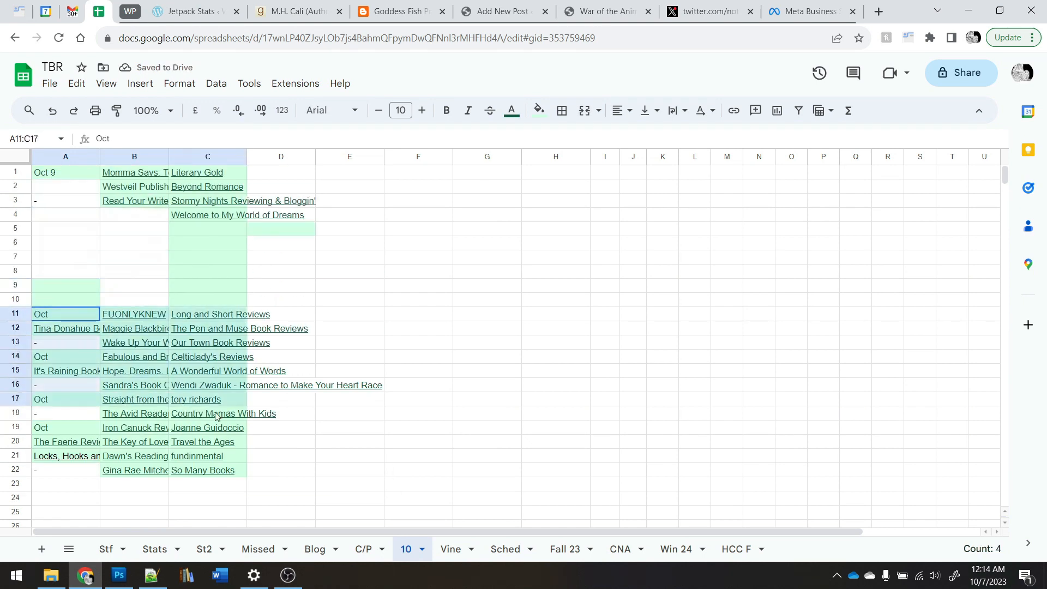
left_click_drag(232, 473, 232, 474)
left_click(72, 215)
key("ctrl+v")
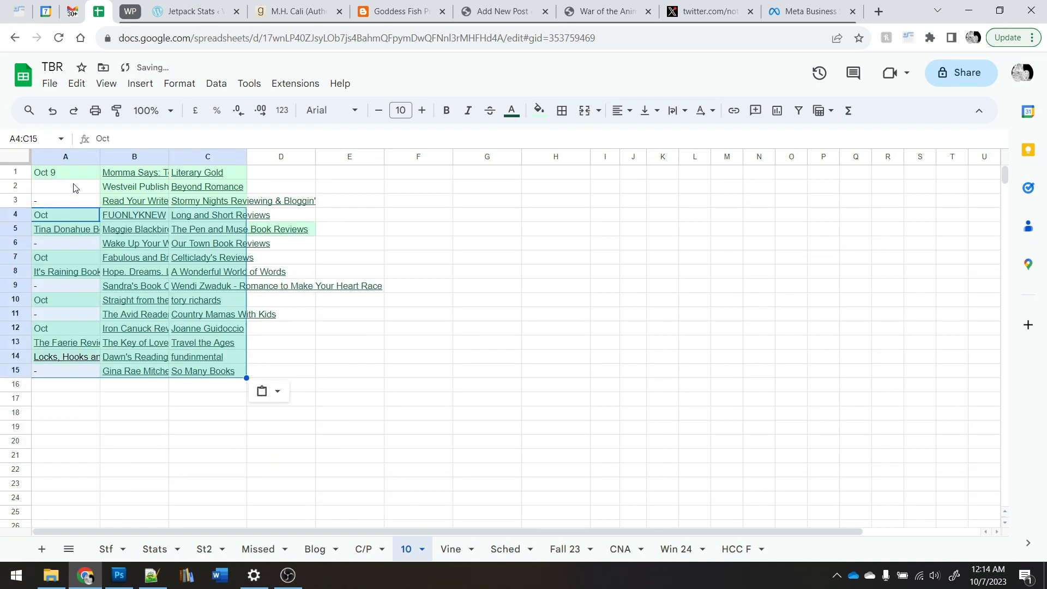
Step: Copy the schedule in A1:C15 and paste it as a table below the Rafflecopter code in the WordPress post
left_click(72, 216)
scroll(98, 390, "down", 8)
scroll(98, 390, "up", 8)
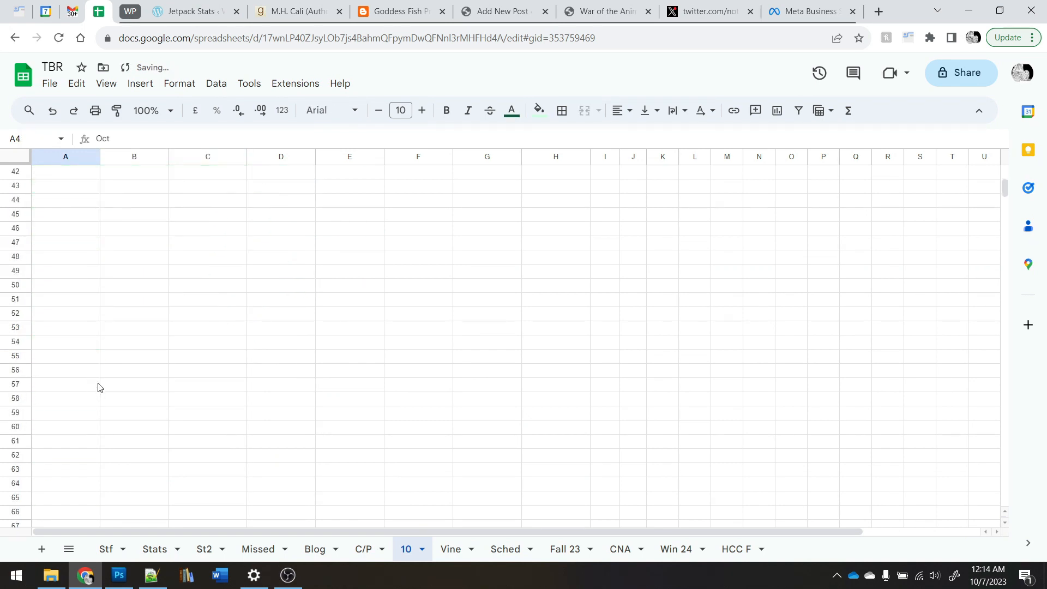
left_click_drag(79, 179, 217, 374)
key("ctrl+c")
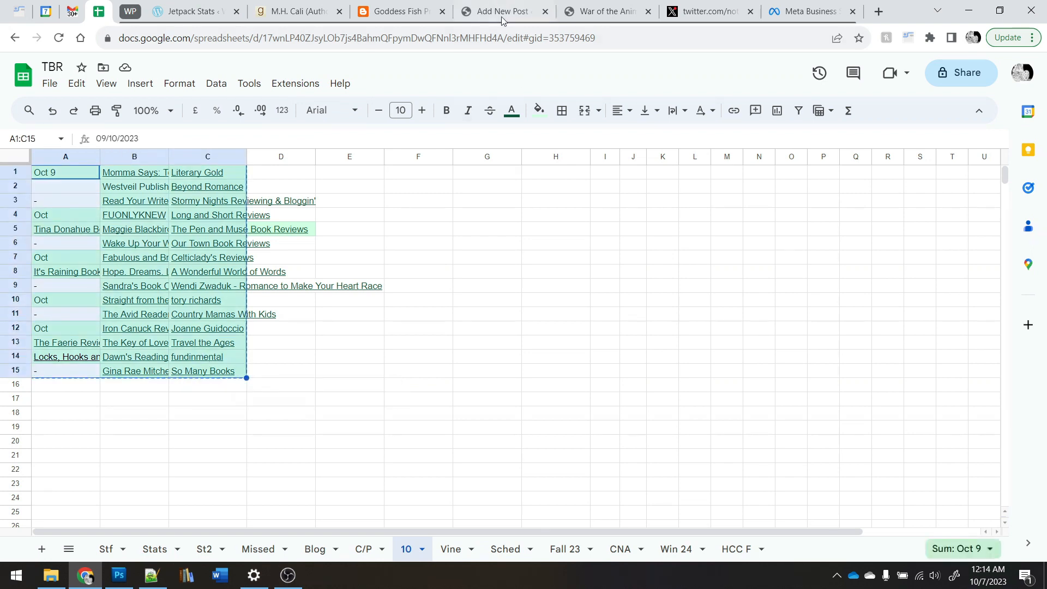
left_click(502, 14)
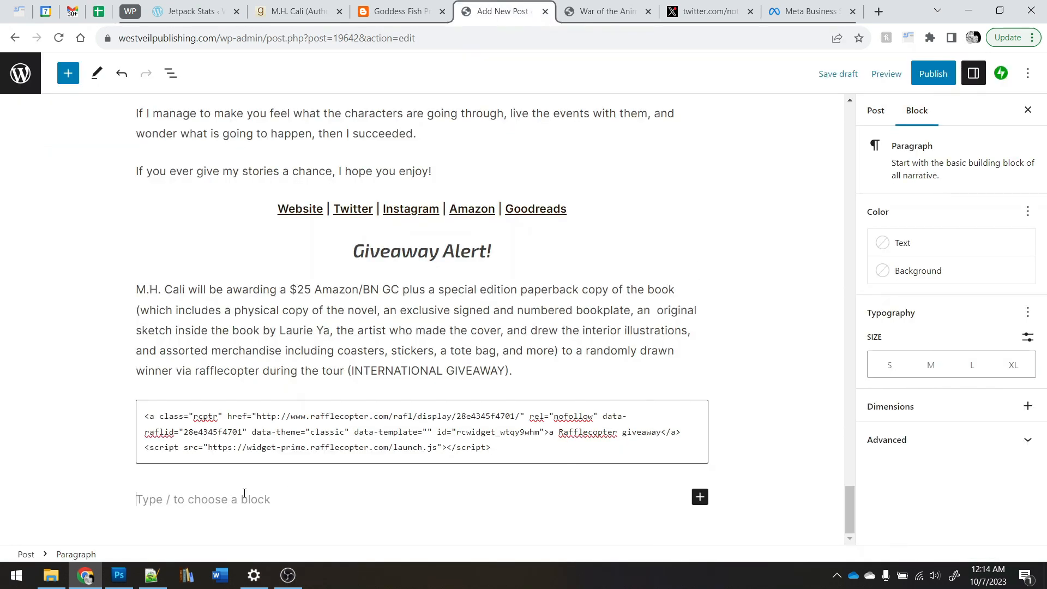
key("ctrl+v")
Step: Apply the Stripes style to the tour schedule table
scroll(655, 381, "up", 2)
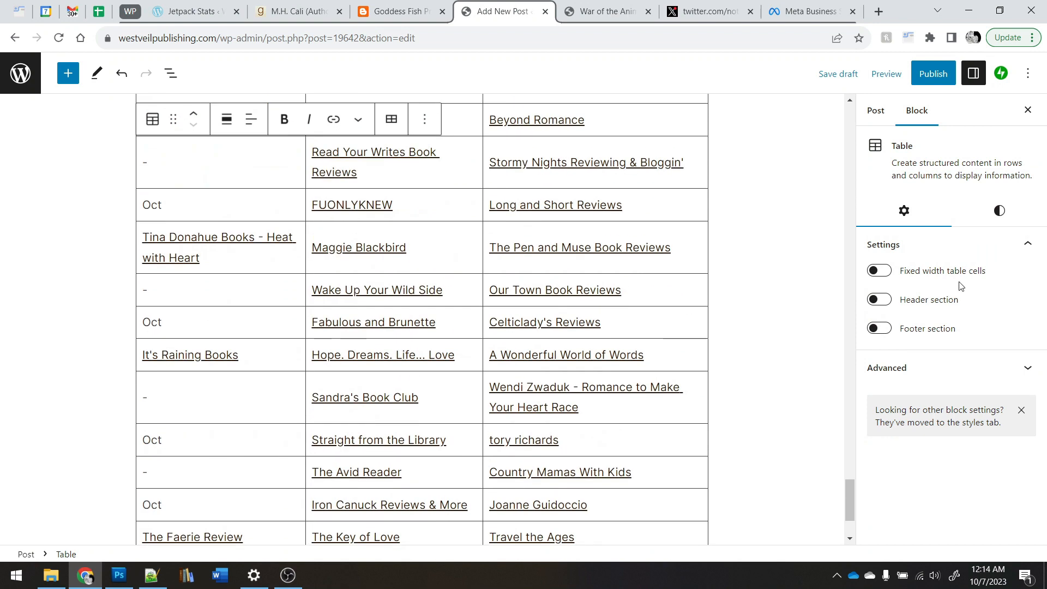
left_click(1000, 213)
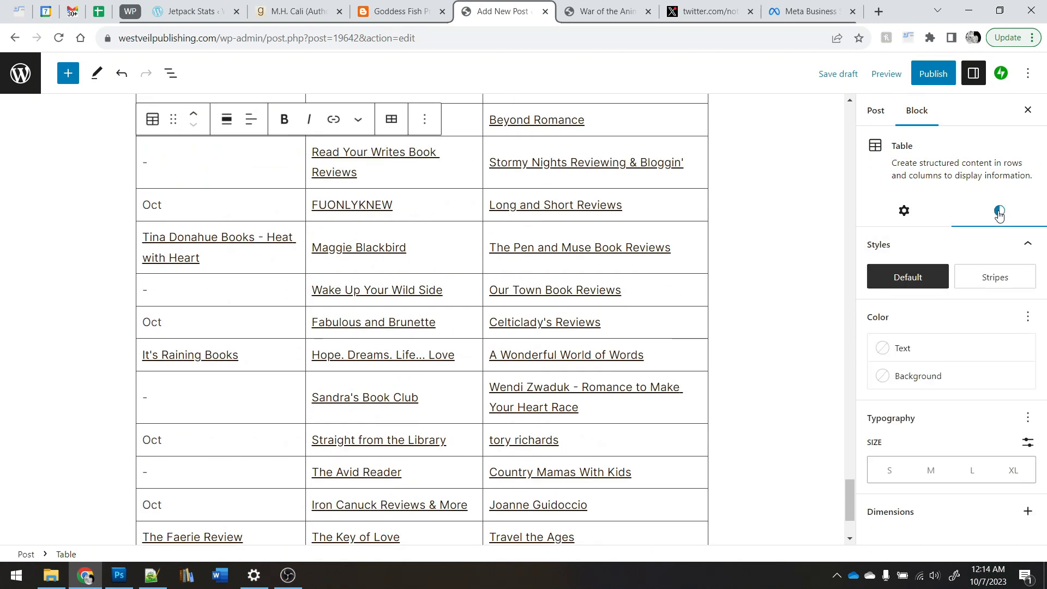
left_click(1009, 283)
Step: Make the Westveil Publishing entry in the schedule table bold and italic
scroll(460, 383, "up", 4)
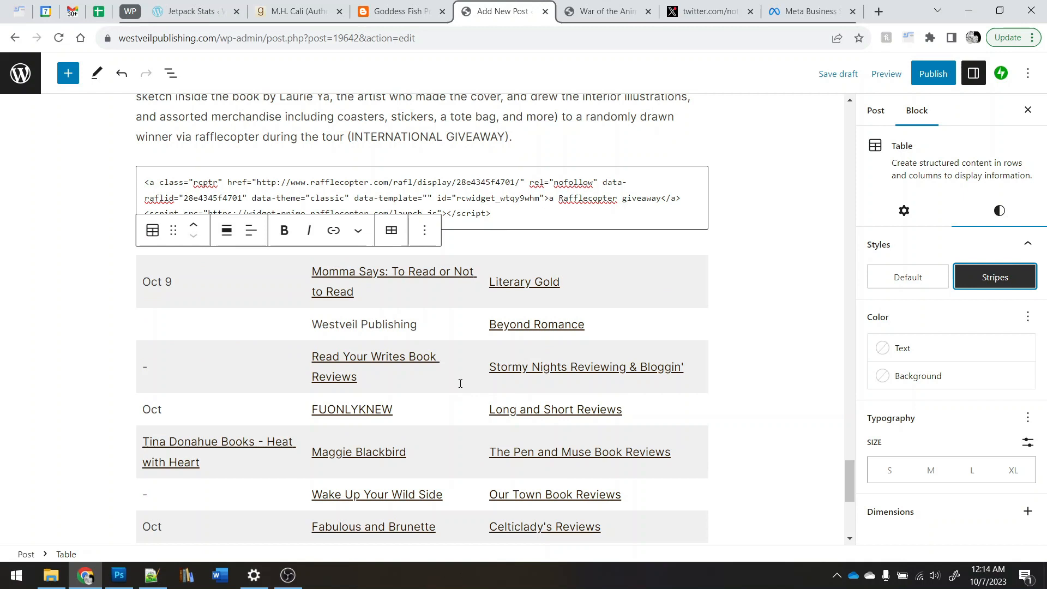
triple_click(369, 322)
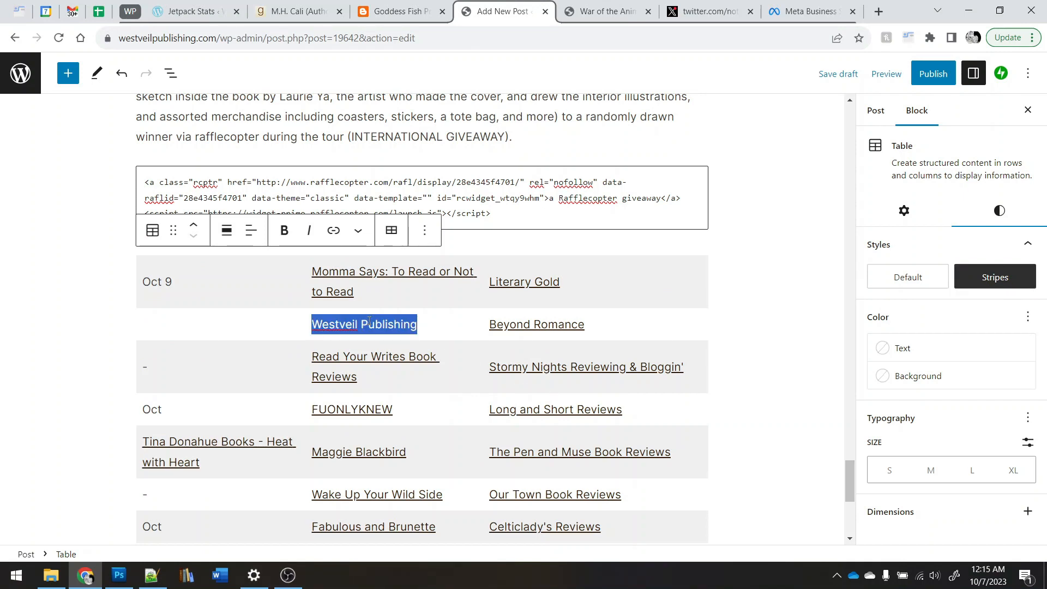
key("ctrl+b")
key("ctrl+i")
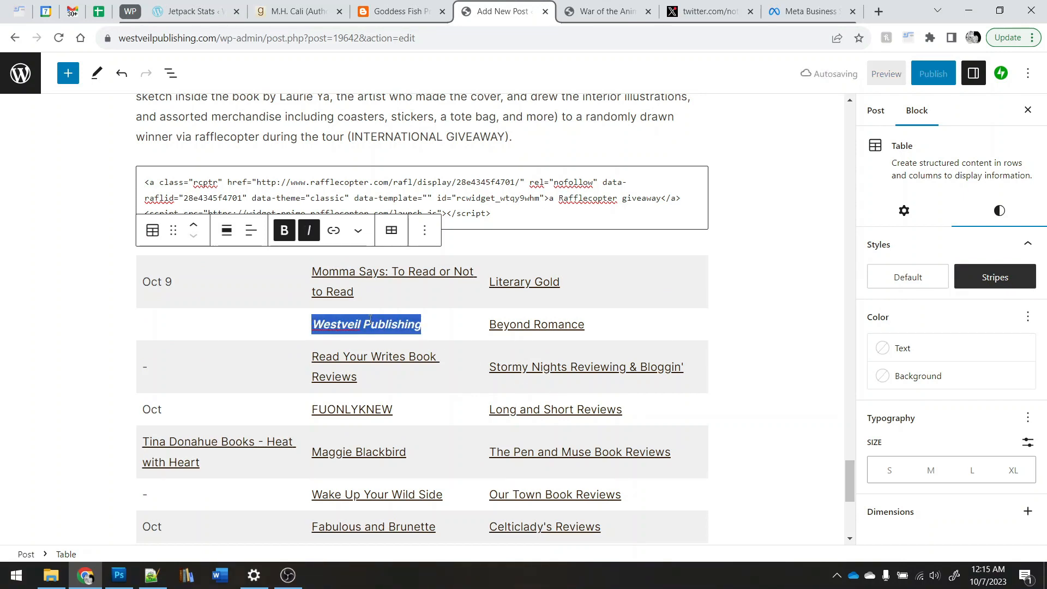
Step: Link the Westveil Publishing text to the web address copied from the War of the Animals browser page
left_click(605, 11)
left_click(245, 37)
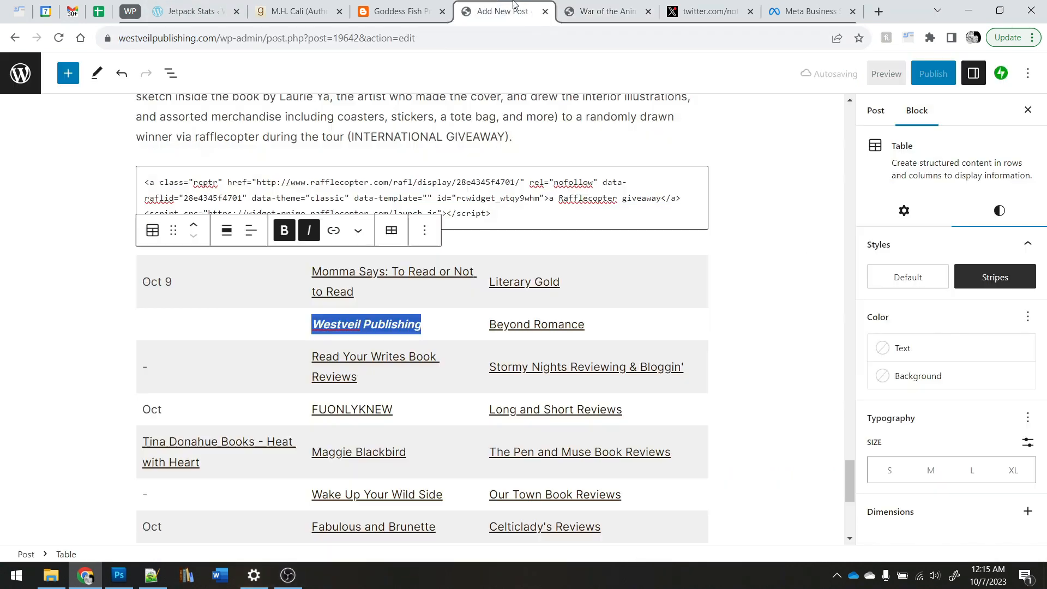
left_click(501, 11)
key("ctrl+v")
left_click(434, 312)
left_click(754, 367)
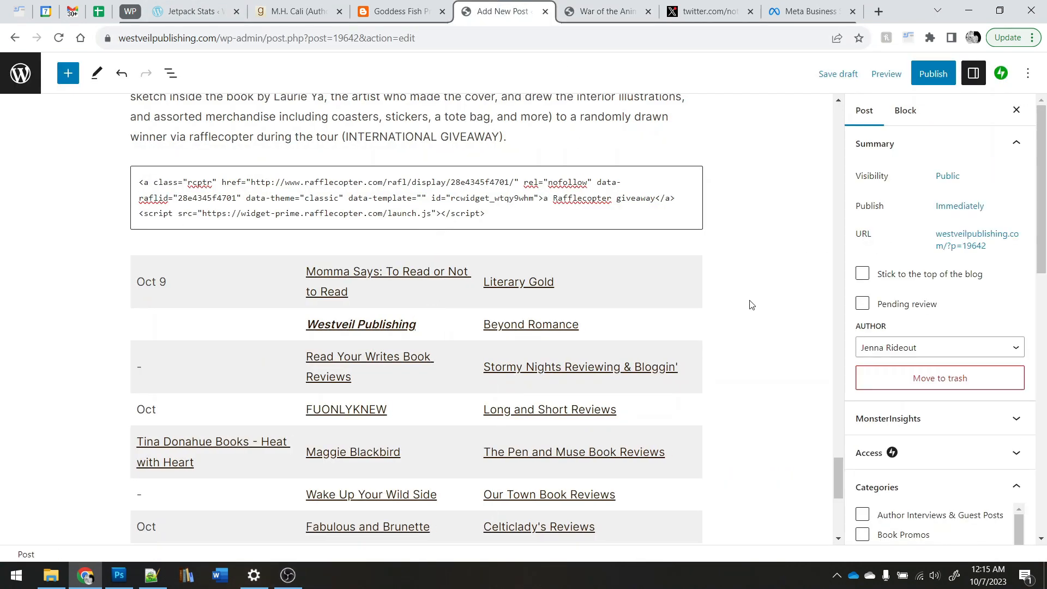
Step: Insert the Wide Line Separator HR reusable block below the schedule table and add an empty paragraph after it
scroll(747, 327, "down", 7)
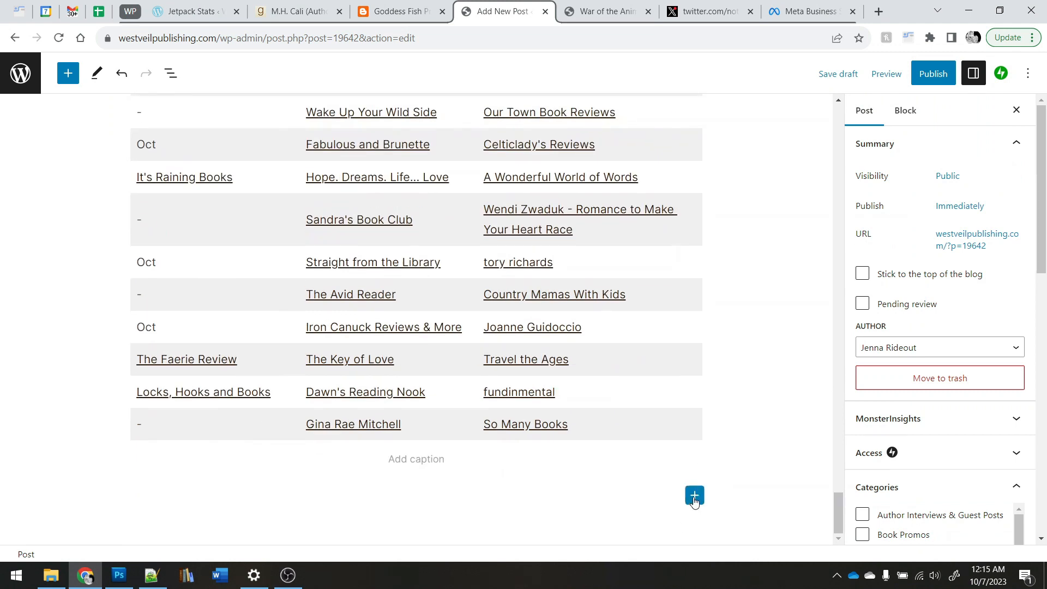
left_click(694, 496)
left_click(882, 401)
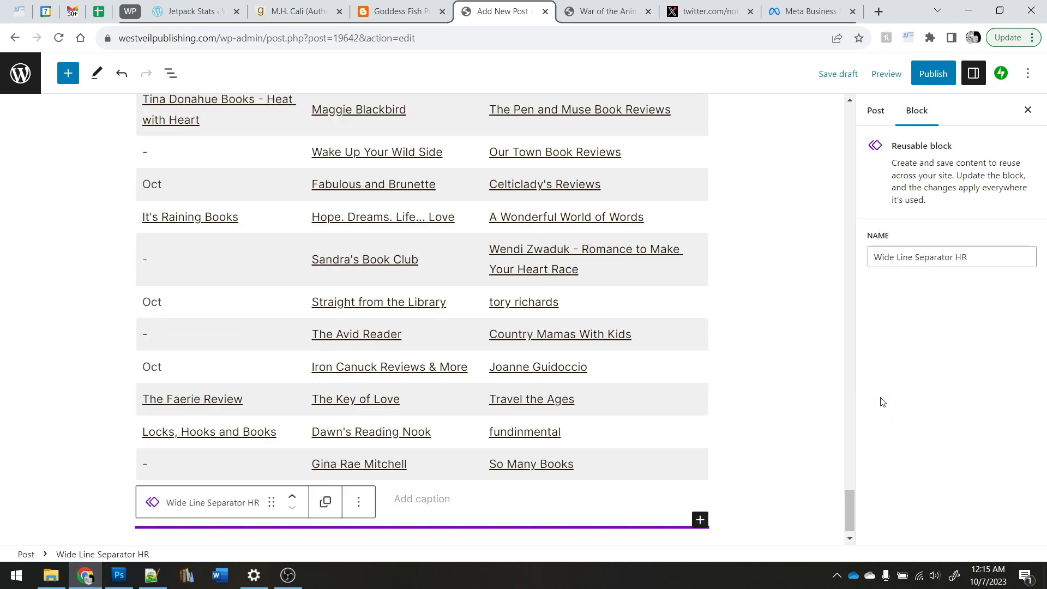
key("Return")
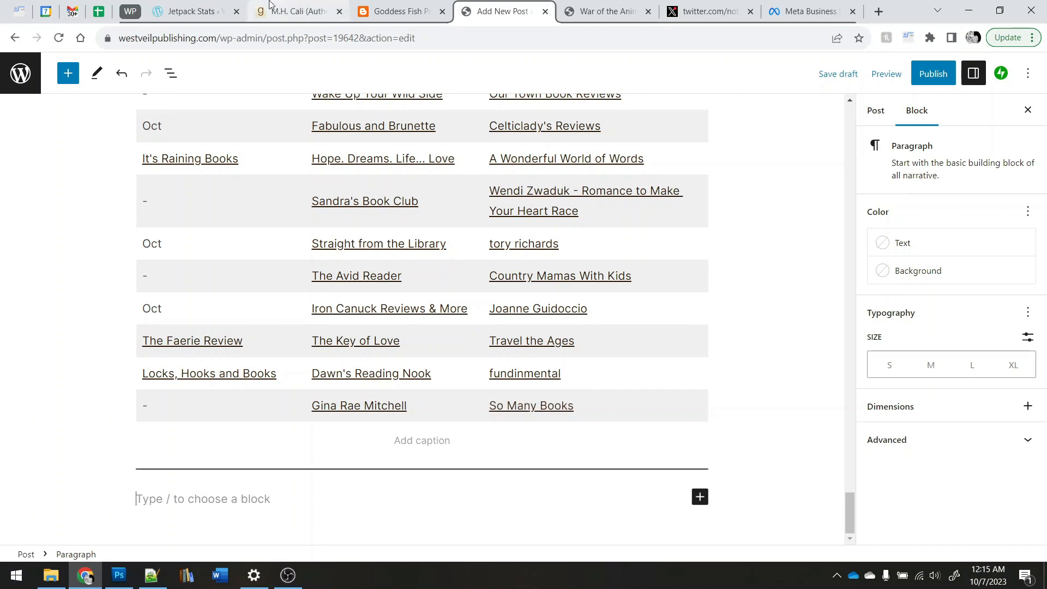
Step: Switch to the TBR spreadsheet in Google Sheets and clear the contents of A1:C15 on sheet 10
left_click(93, 16)
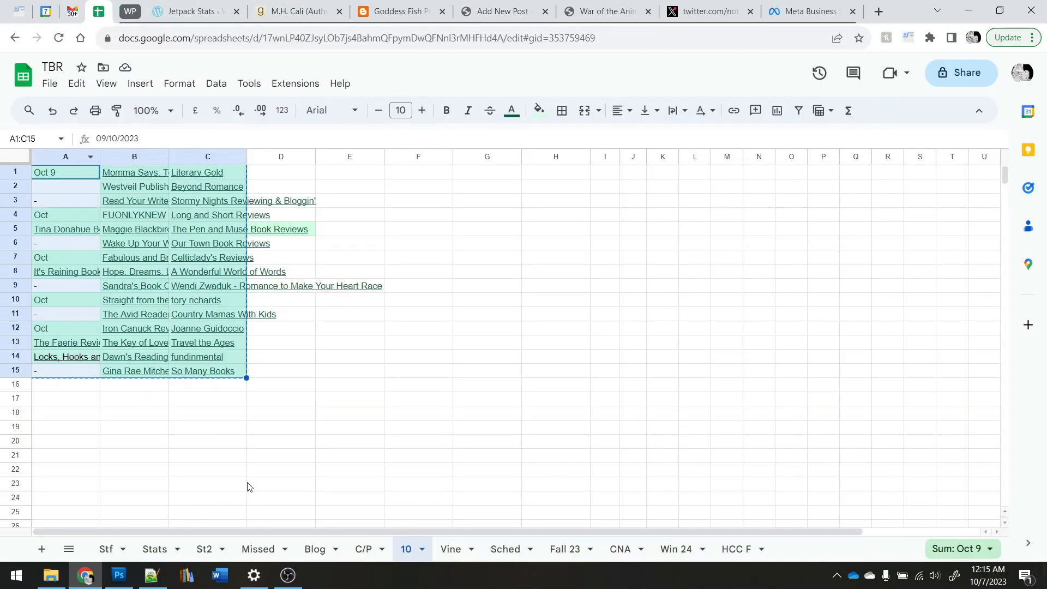
key("ctrl+z")
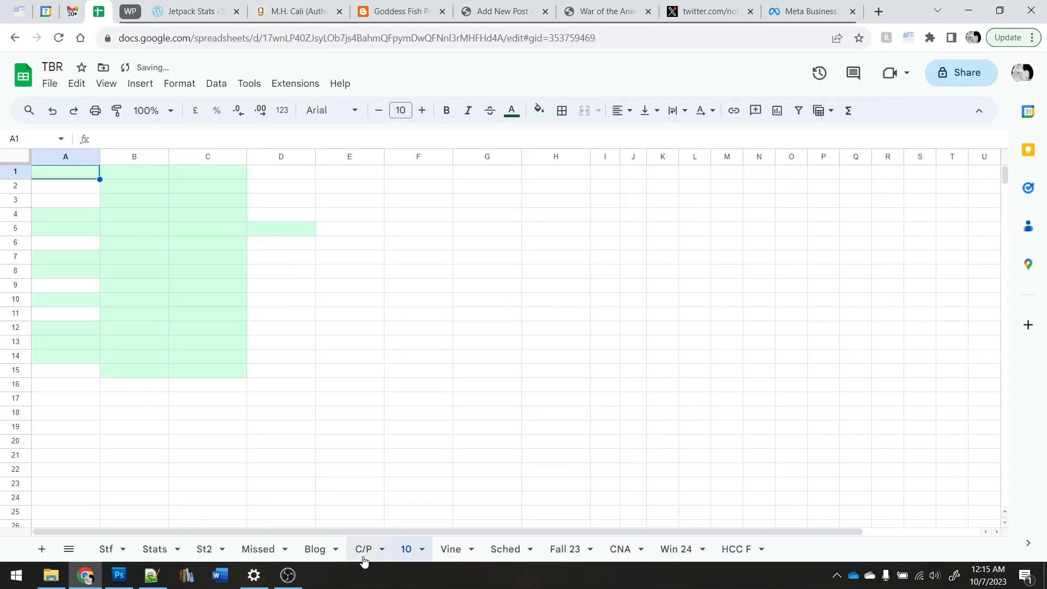
Step: Copy the Amazon Associate disclaimer from the spreadsheet's C/P sheet and paste it as the last paragraph of the WordPress post
left_click(363, 550)
left_click(110, 191)
key("ctrl+c")
left_click(513, 12)
key("ctrl+v")
left_click(782, 447)
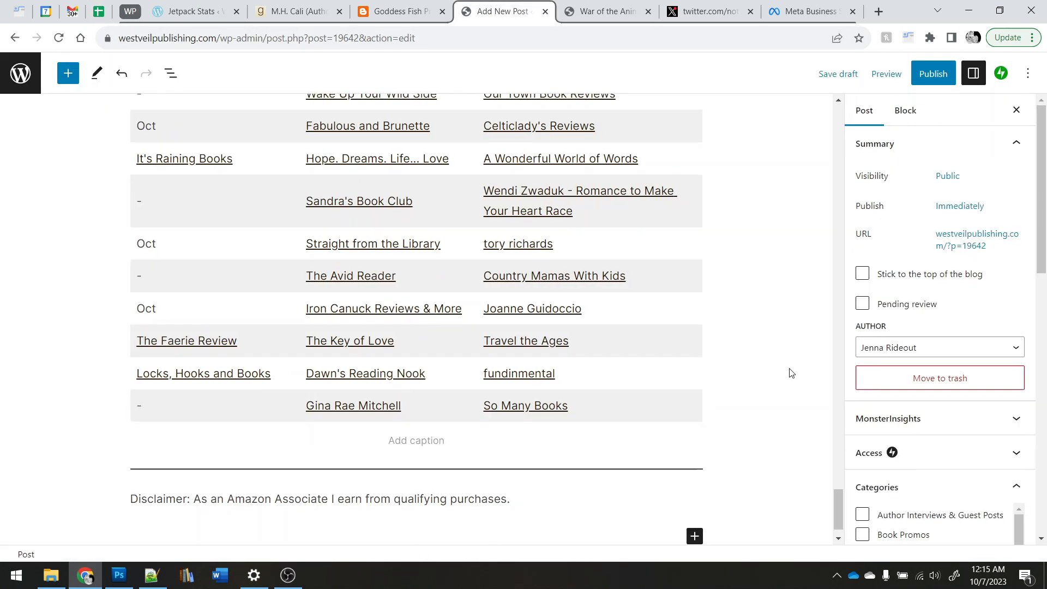
Step: Set the post's publish date to October 9, 2023 at 5:00 AM
scroll(790, 369, "up", 20)
scroll(565, 333, "up", 15)
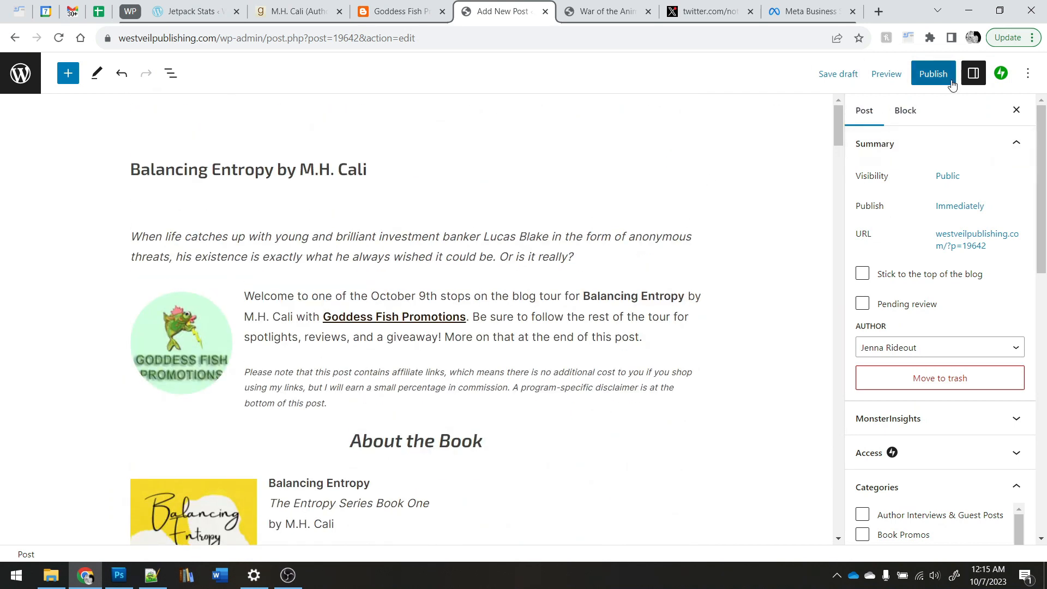
left_click(970, 212)
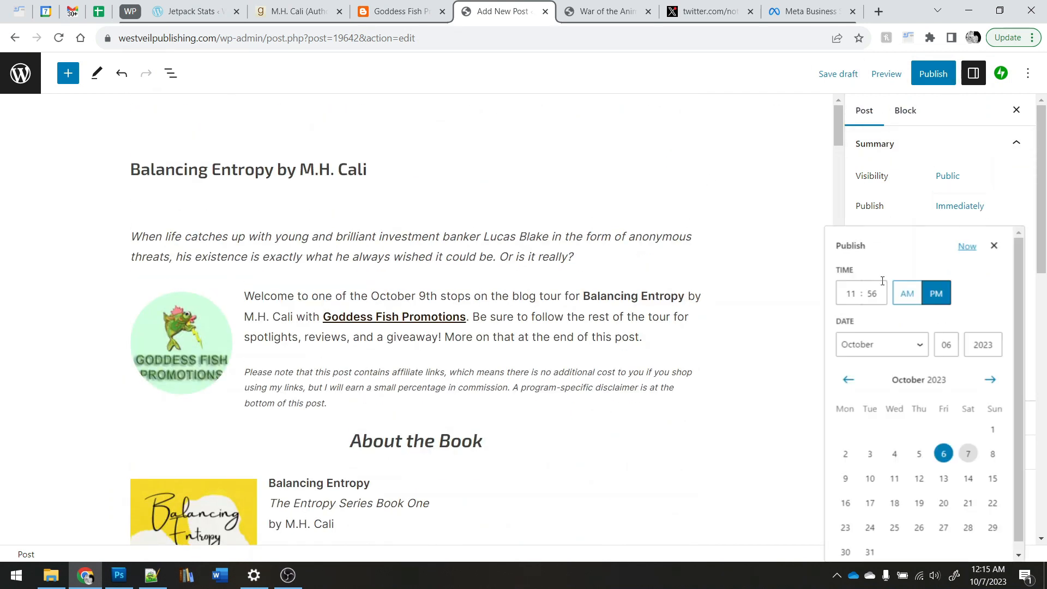
left_click(851, 293)
key("Tab")
type("0")
left_click(919, 302)
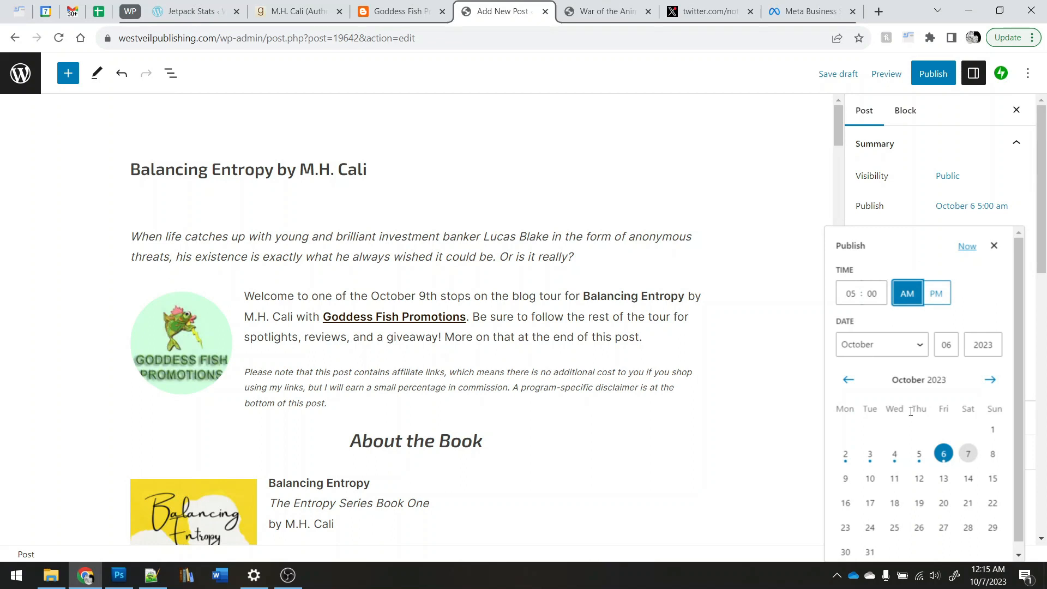
left_click(846, 480)
left_click(961, 112)
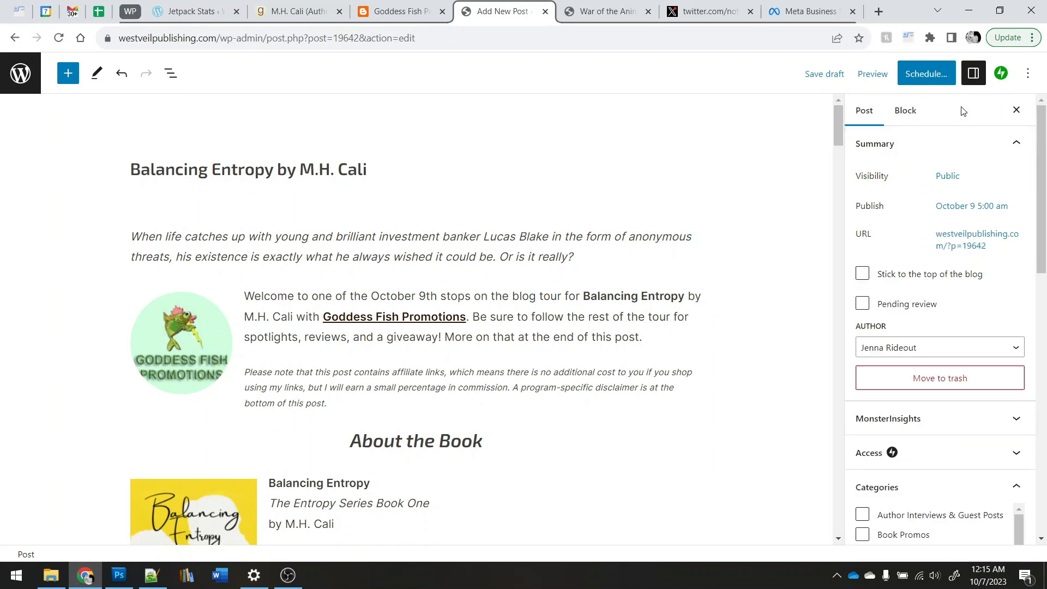
Step: Make the post stick to the top of the blog and assign it to the Book Promos category
left_click(892, 280)
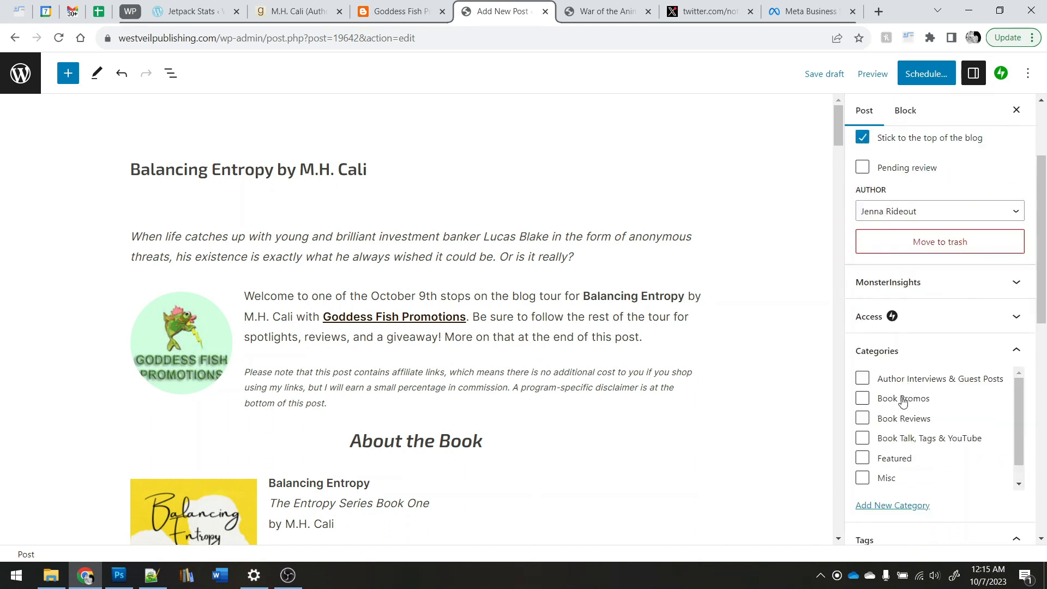
left_click(903, 400)
scroll(935, 322, "down", 4)
Step: Add the Goddess Fish Promotions tag line from blog copy paste.txt in Notepad++ as the post's tags
left_click(867, 383)
left_click(152, 575)
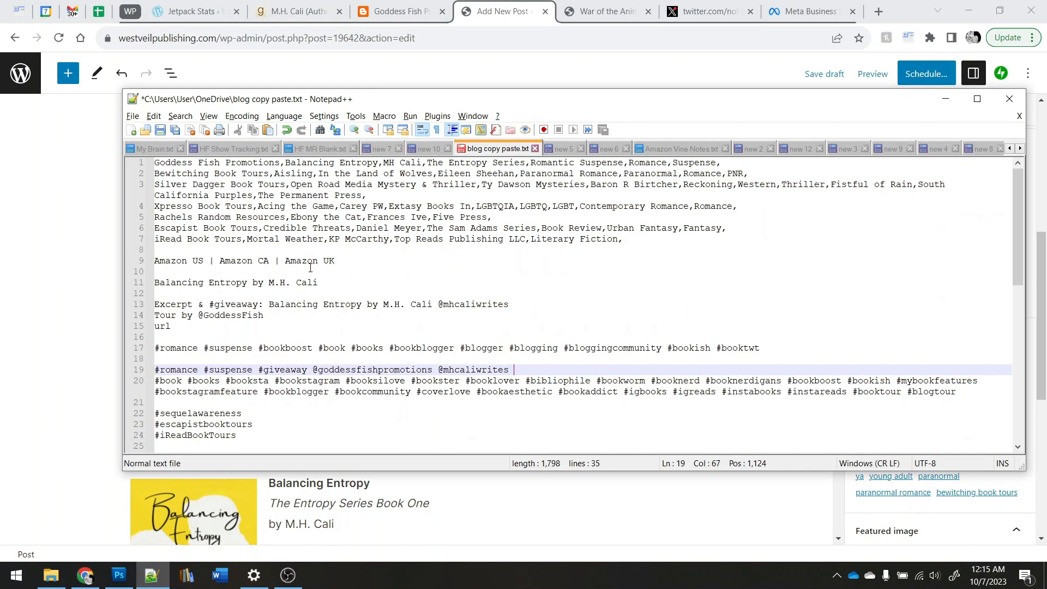
triple_click(521, 164)
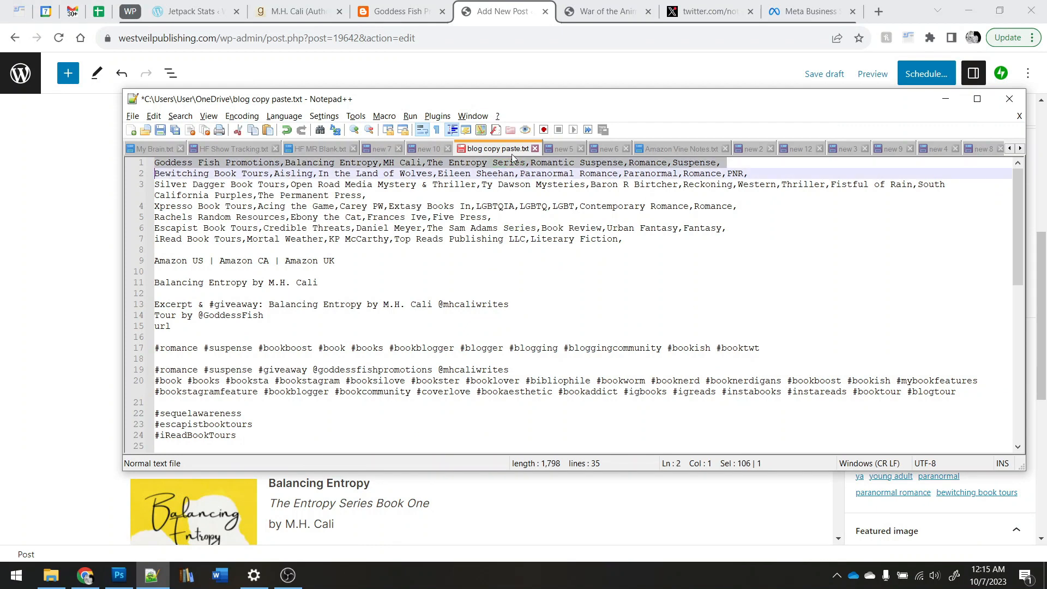
key("ctrl+c")
left_click(514, 10)
key("ctrl+v")
scroll(959, 295, "down", 3)
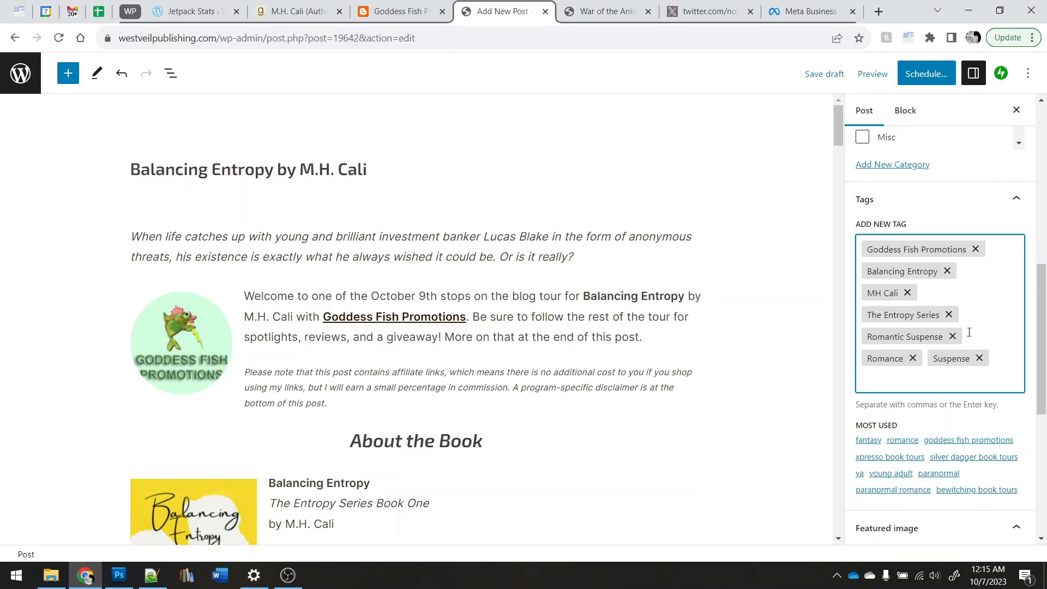
Step: Set BalancingEntropy_banner.jpg from the media library as the post's featured image
scroll(969, 332, "down", 5)
left_click(932, 309)
left_click(928, 363)
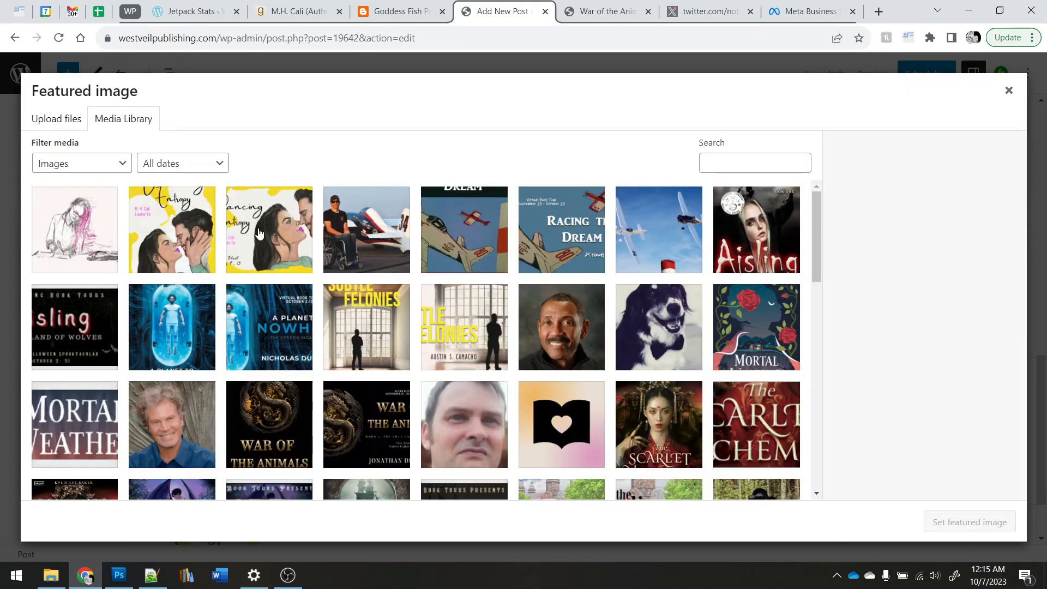
left_click(256, 239)
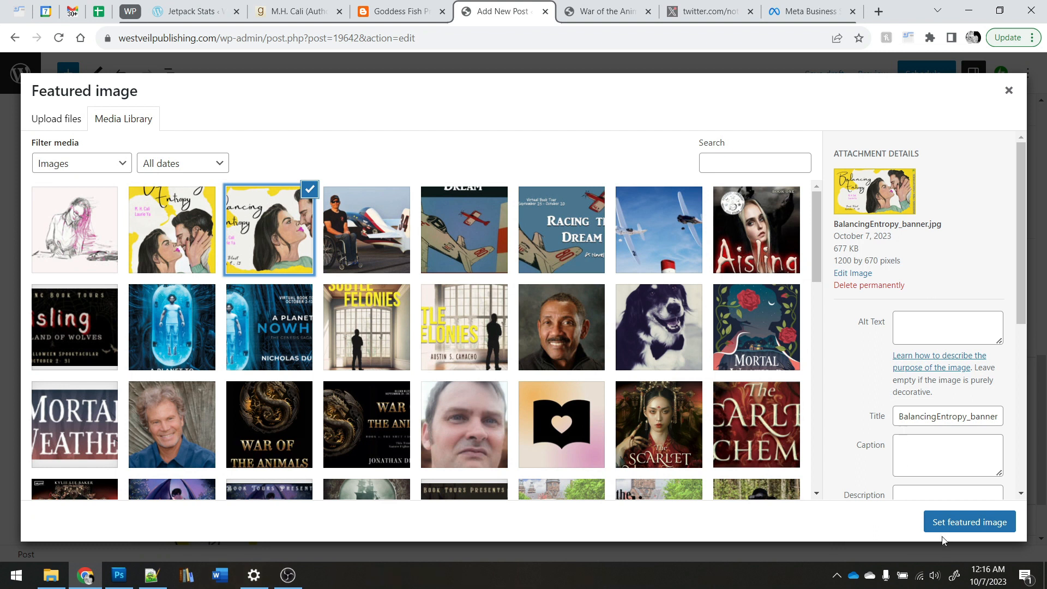
left_click(951, 523)
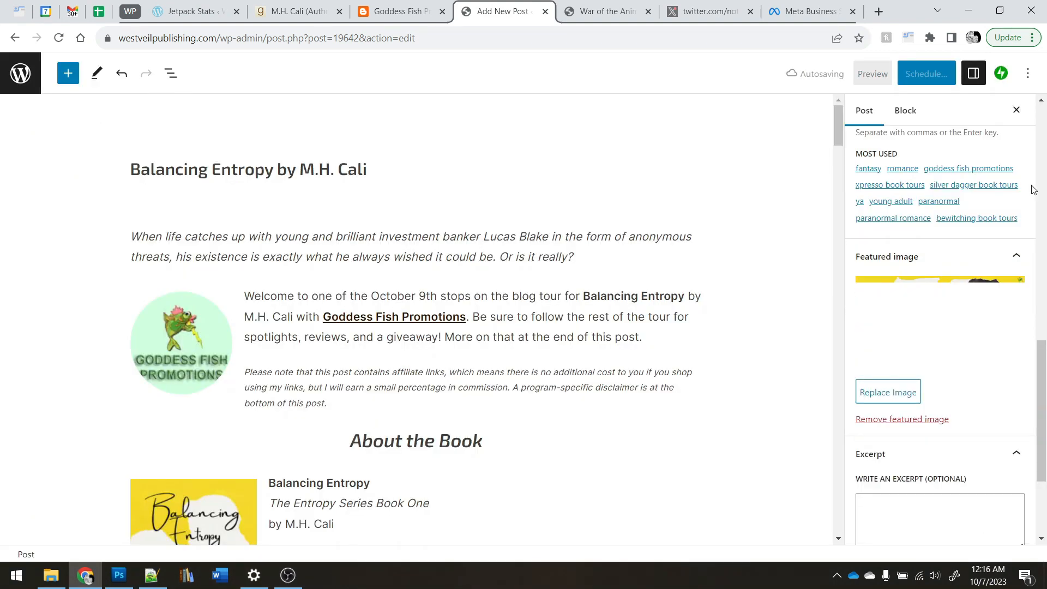
Step: Disable Jetpack's automatic social media sharing for this post
left_click(1001, 75)
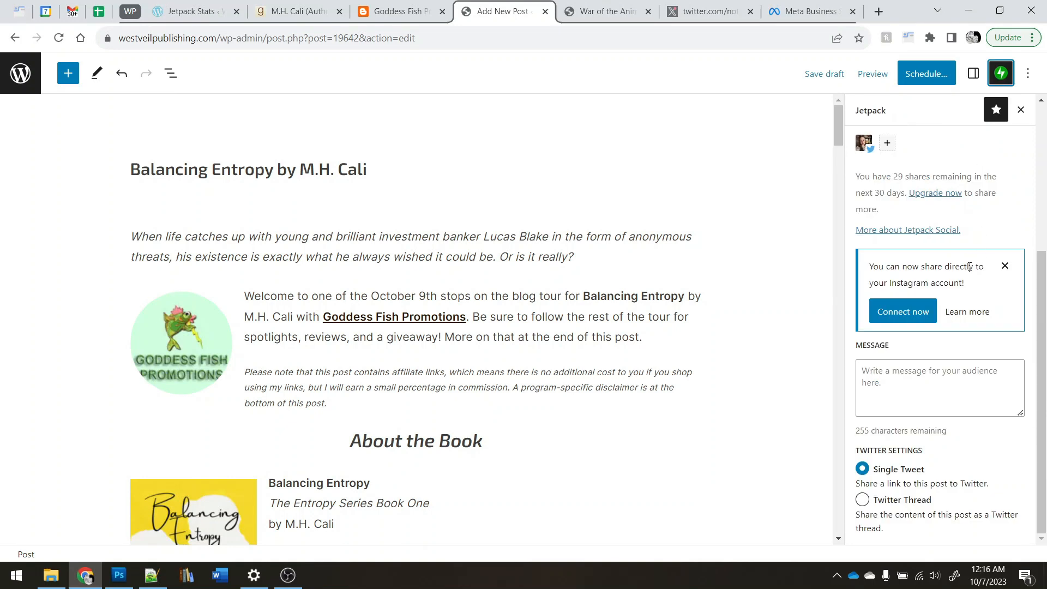
scroll(969, 266, "up", 3)
left_click(934, 325)
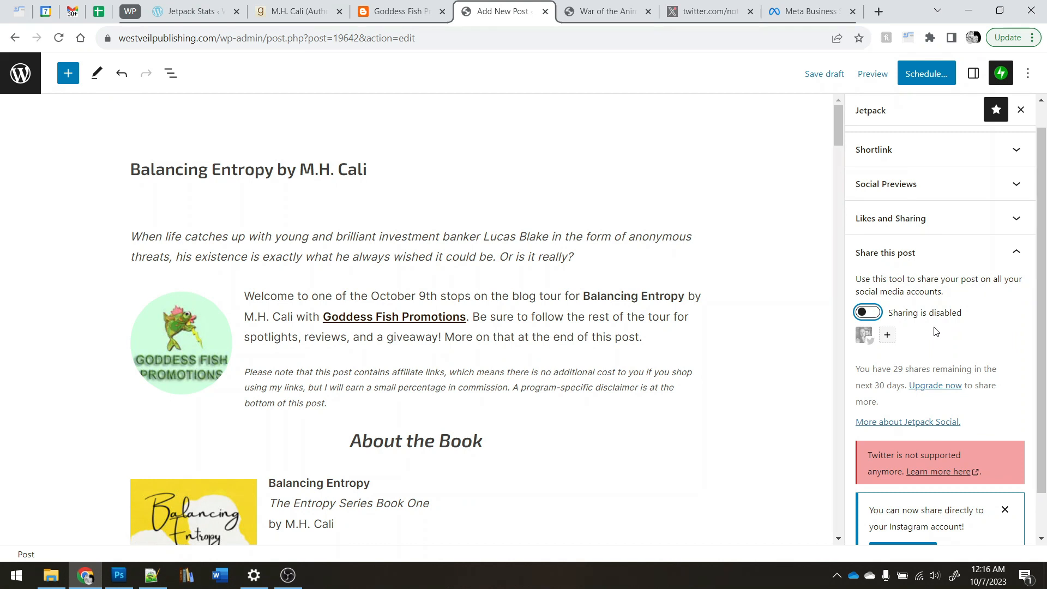
scroll(935, 331, "up", 1)
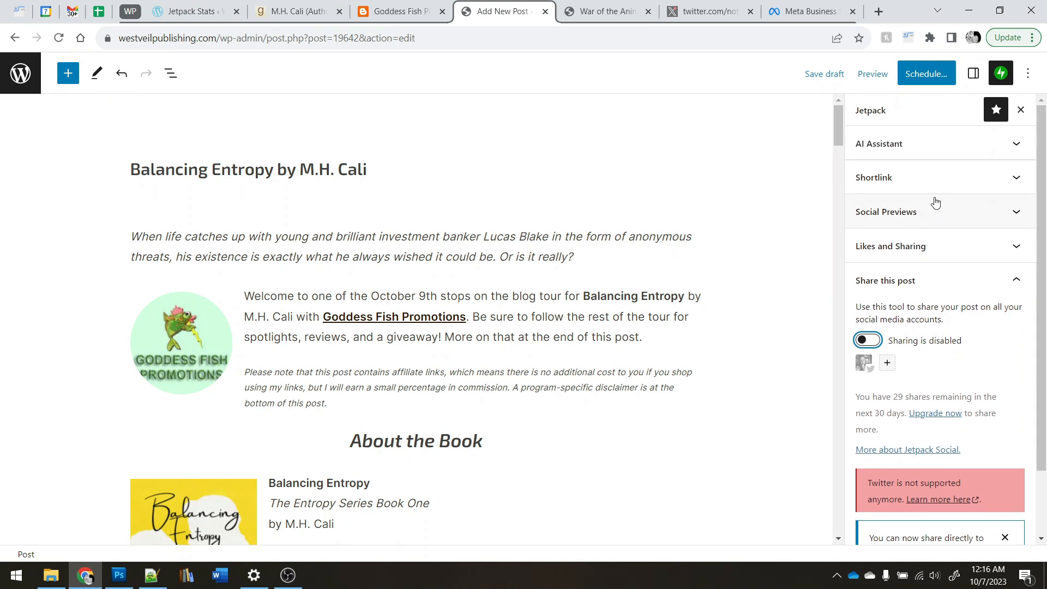
Step: Replace the url placeholder in the Notepad++ tweet text with the post's Jetpack shortlink, and copy the whole tweet with its hashtags
left_click(936, 177)
left_click(993, 214)
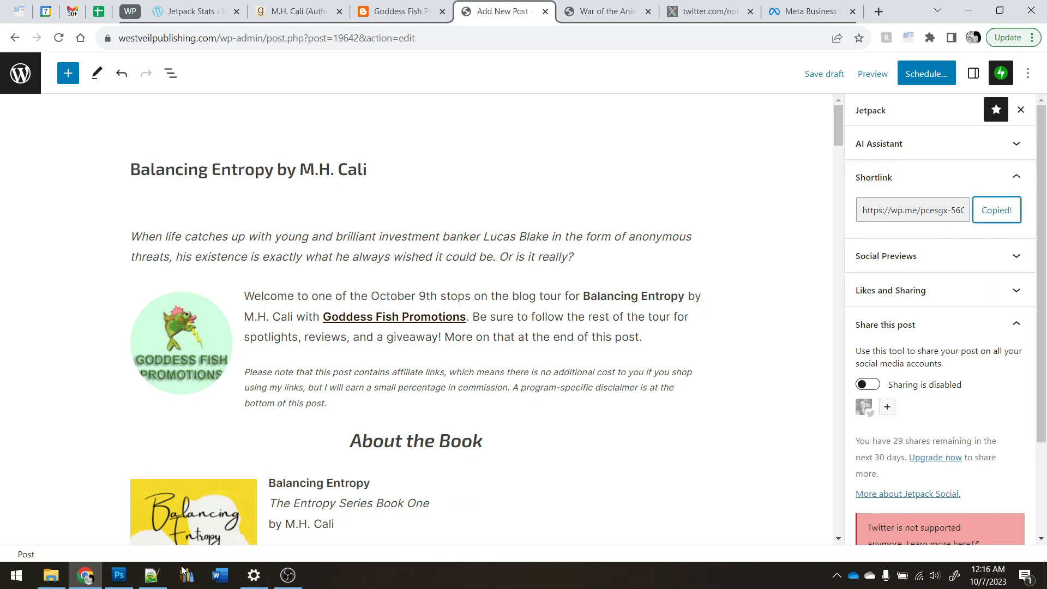
left_click(151, 574)
double_click(160, 326)
key("ctrl+v")
left_click(366, 317)
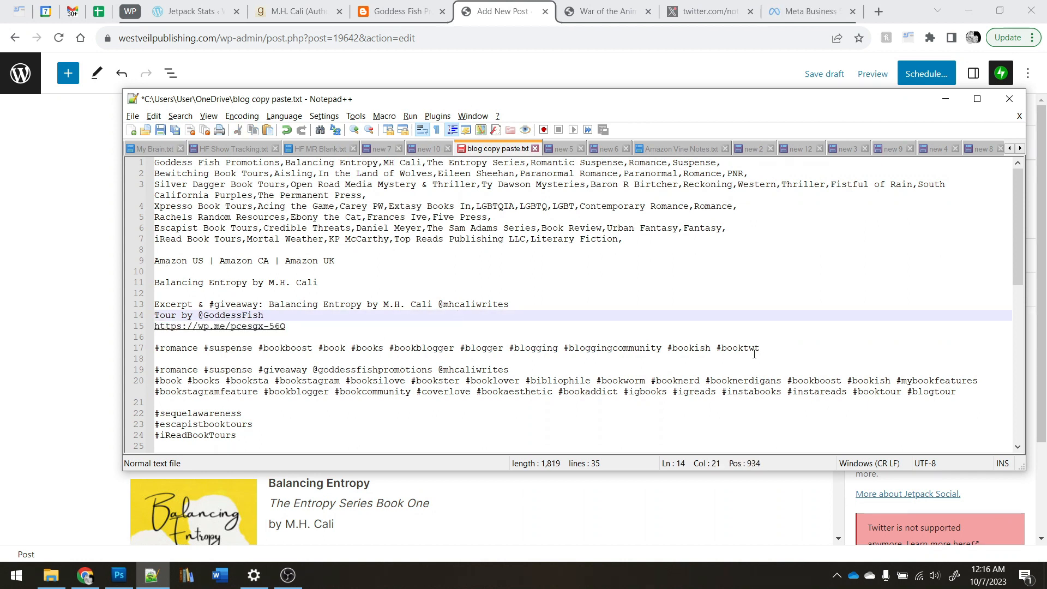
left_click_drag(775, 347, 131, 309)
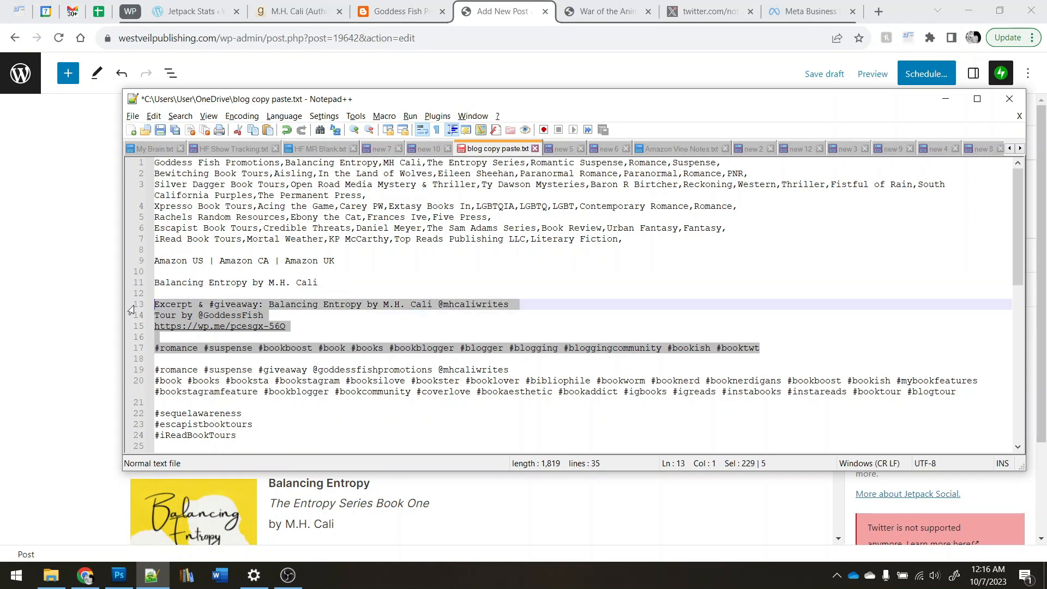
Step: Schedule the WordPress post for publication and open the scheduled post in a new browser tab
left_click(615, 68)
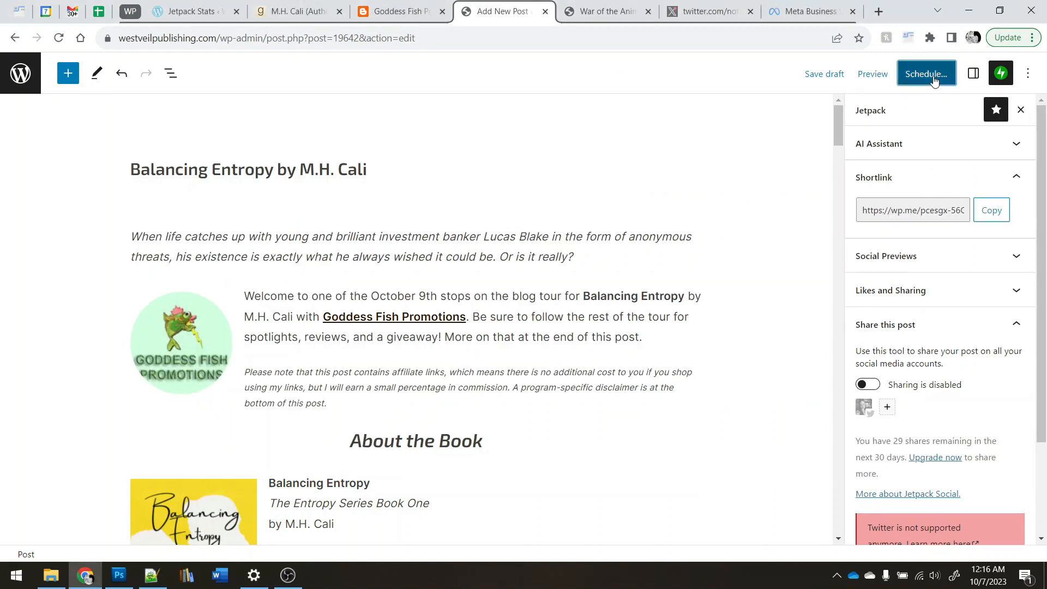
left_click(926, 74)
left_click(907, 73)
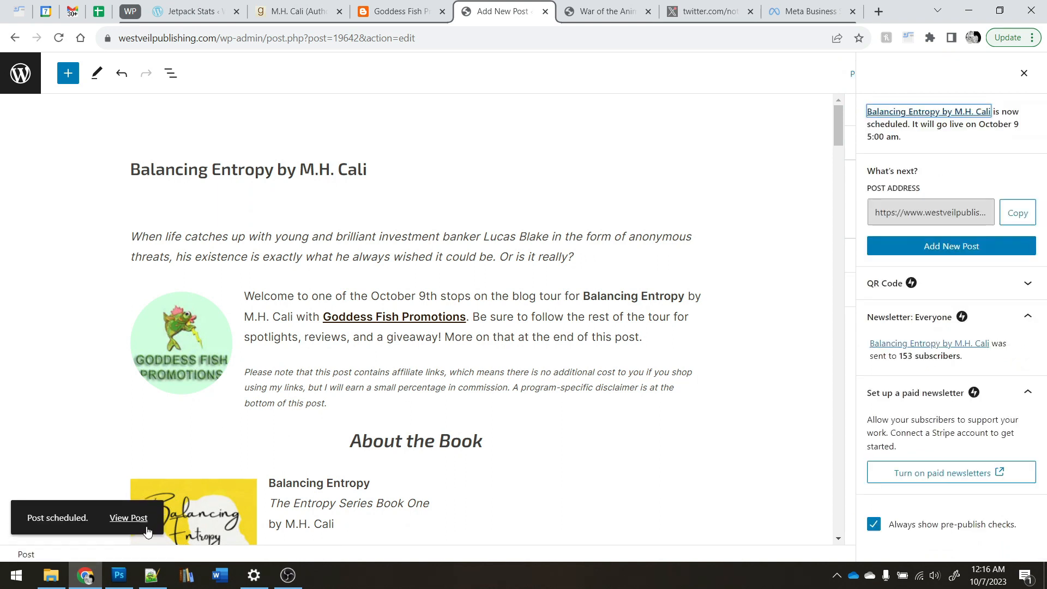
left_click(128, 540)
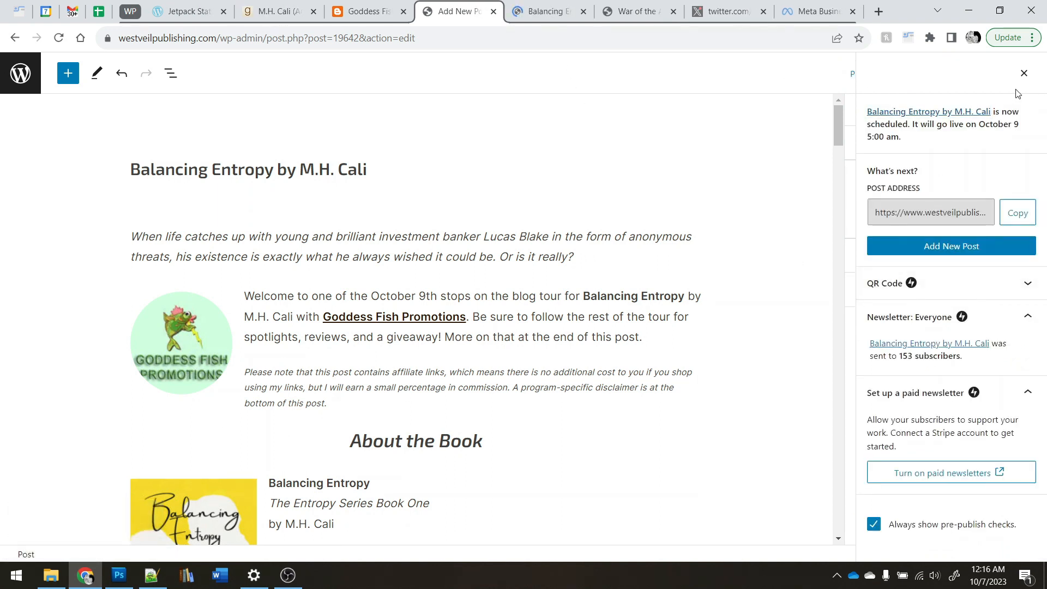
left_click(1023, 73)
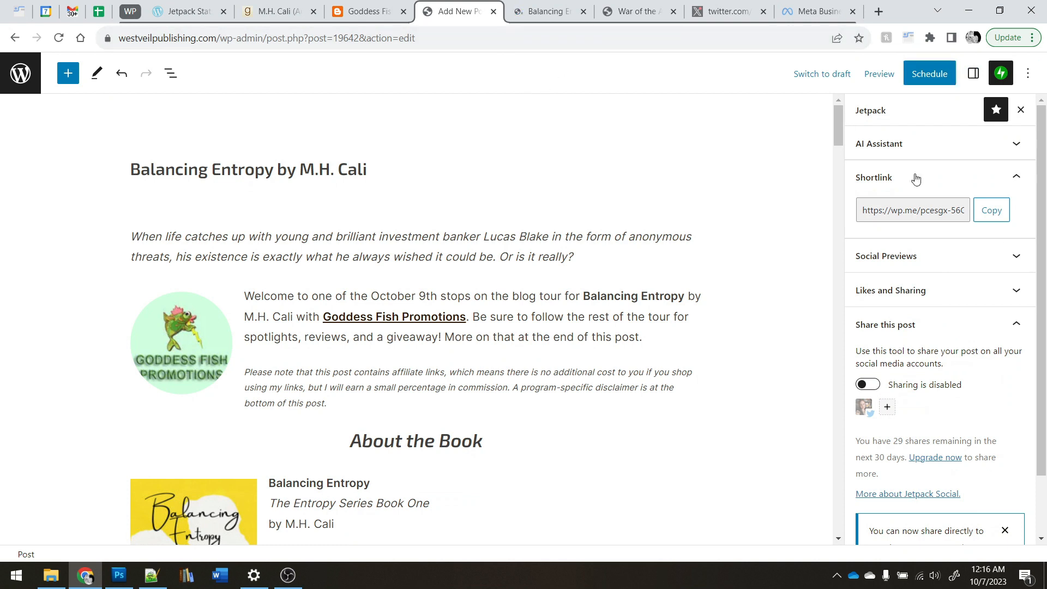
scroll(951, 206, "down", 2)
scroll(971, 180, "up", 2)
left_click(1001, 77)
left_click(1001, 77)
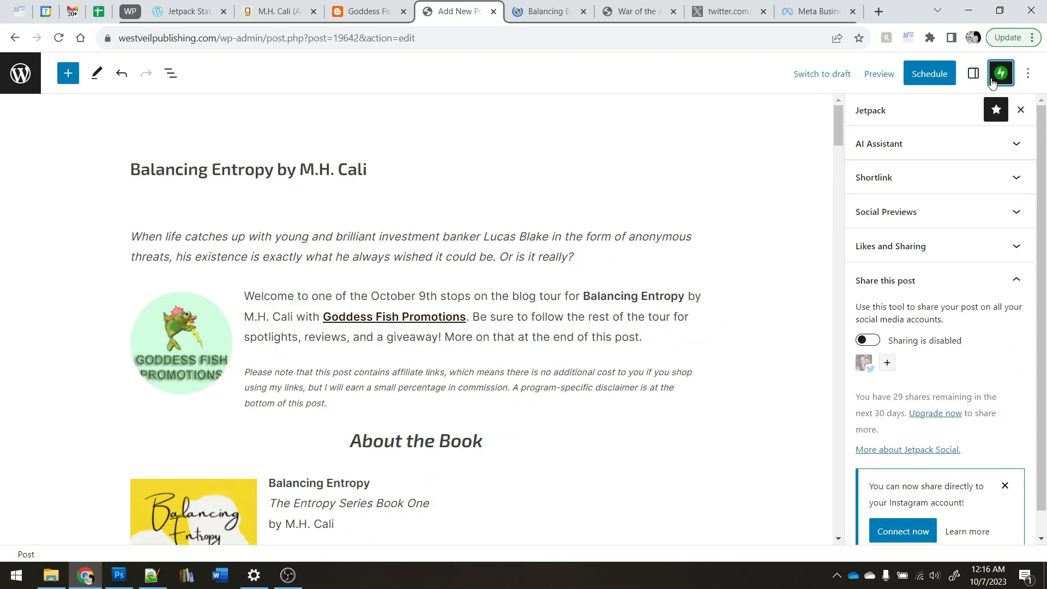
left_click(973, 73)
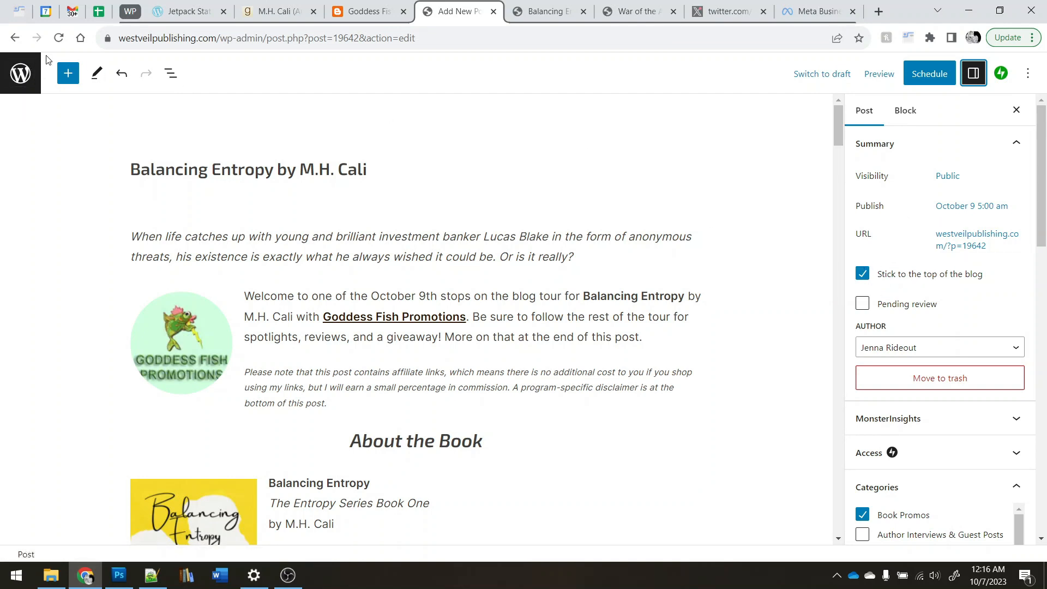
Step: Leave the editor for the list of all posts, and close the War of the Animals page
left_click(22, 72)
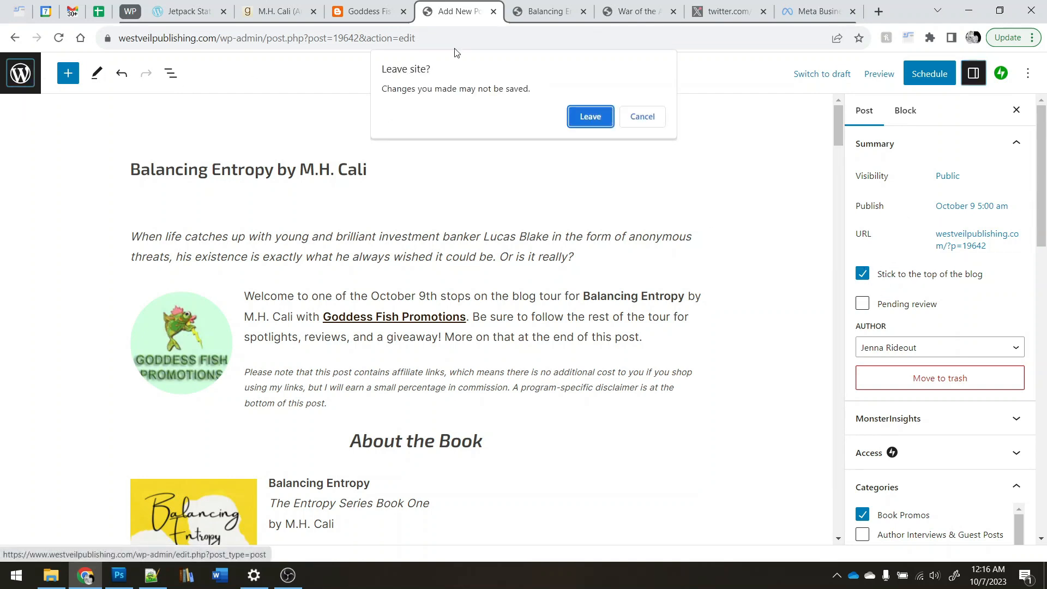
left_click(599, 117)
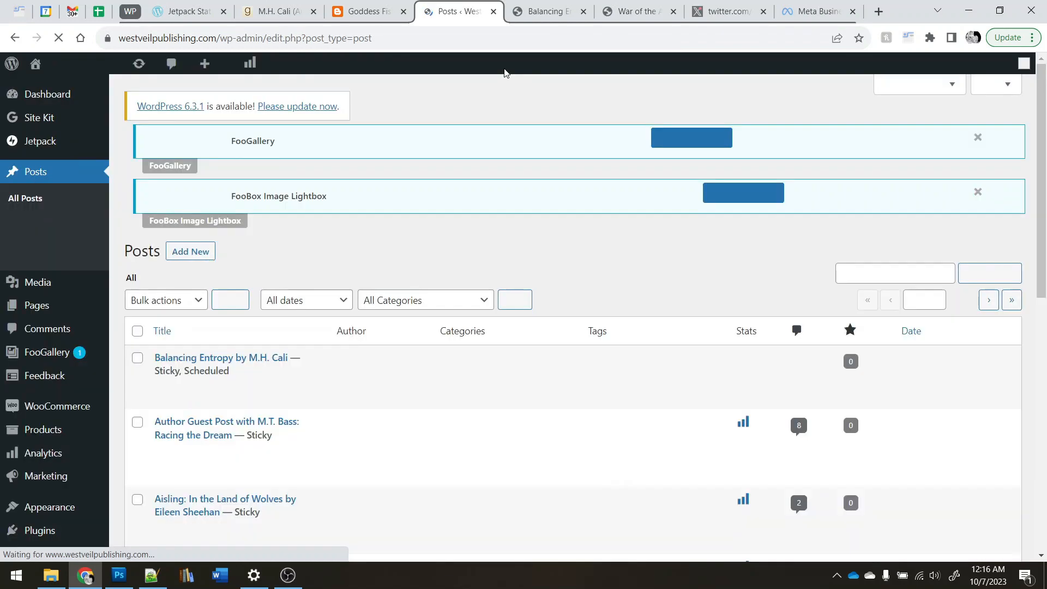
left_click(545, 11)
left_click(641, 11)
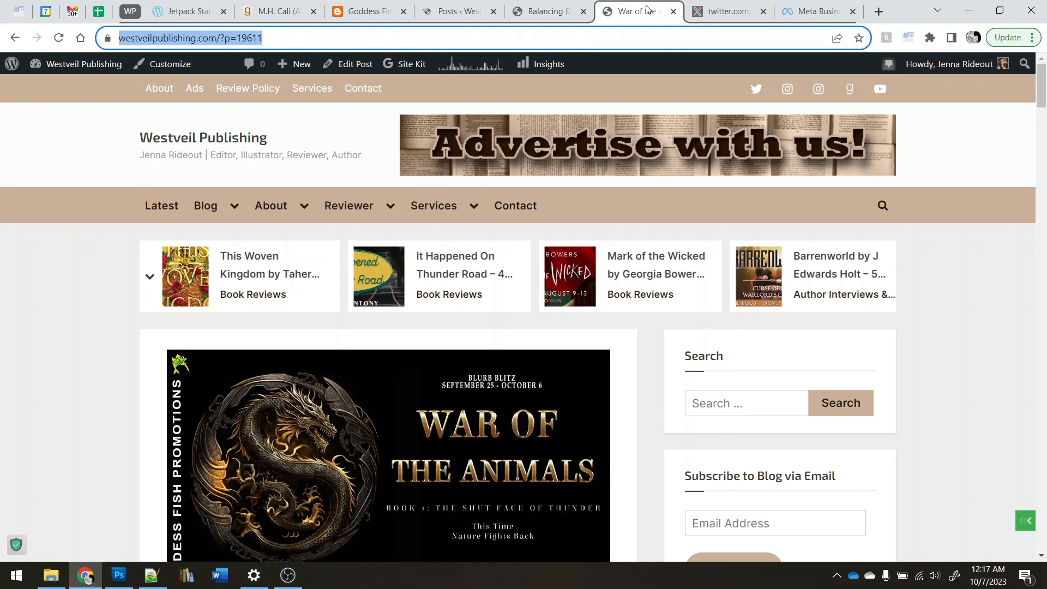
left_click(673, 11)
Step: Start a new post on X and attach BalancingEntropy_banner.jpg from Downloads
left_click(685, 149)
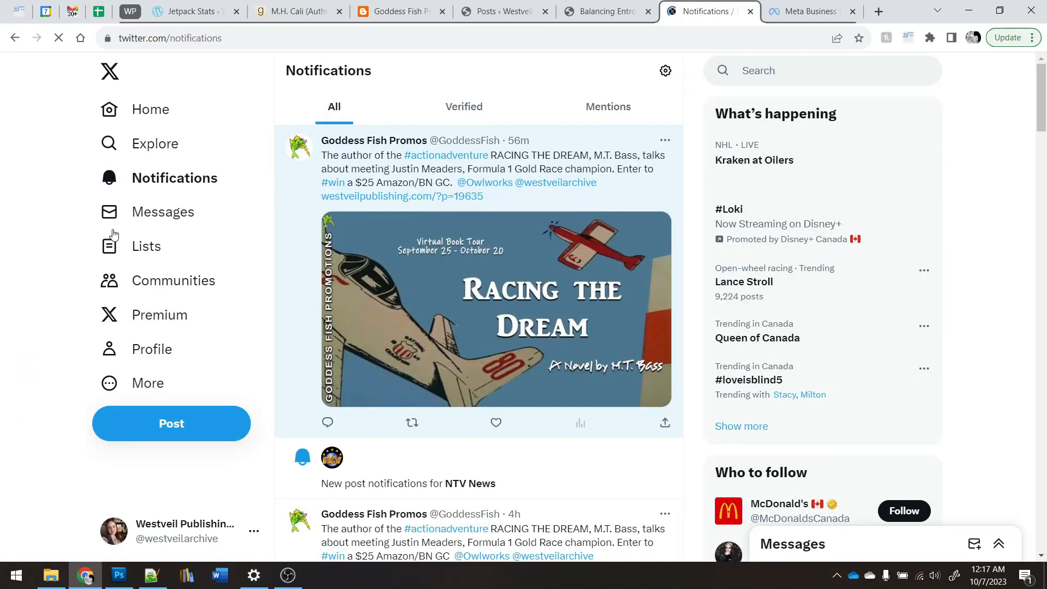
left_click(136, 429)
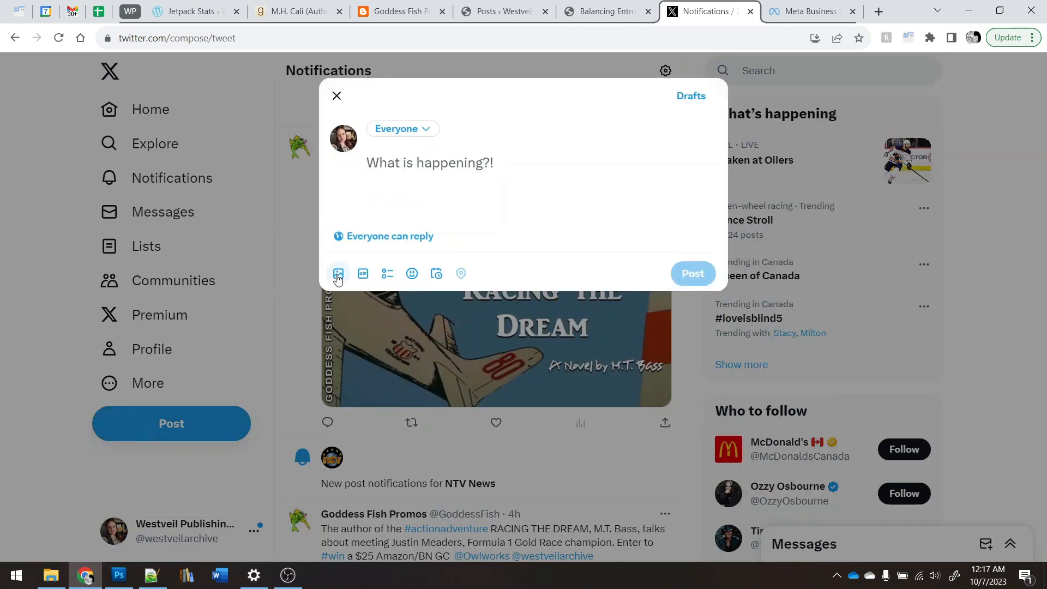
left_click(338, 274)
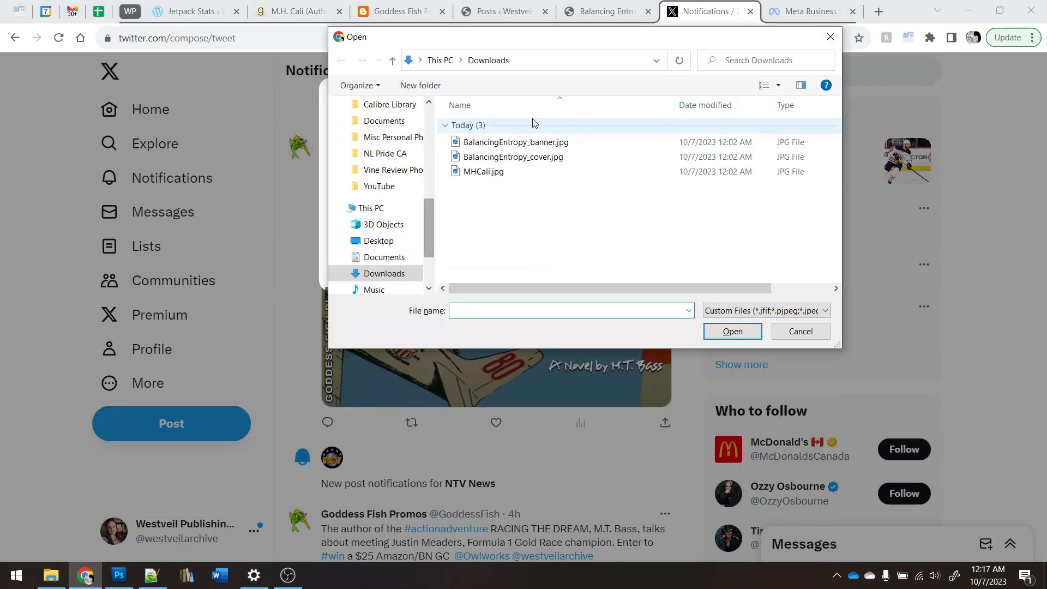
left_click(560, 145)
double_click(560, 145)
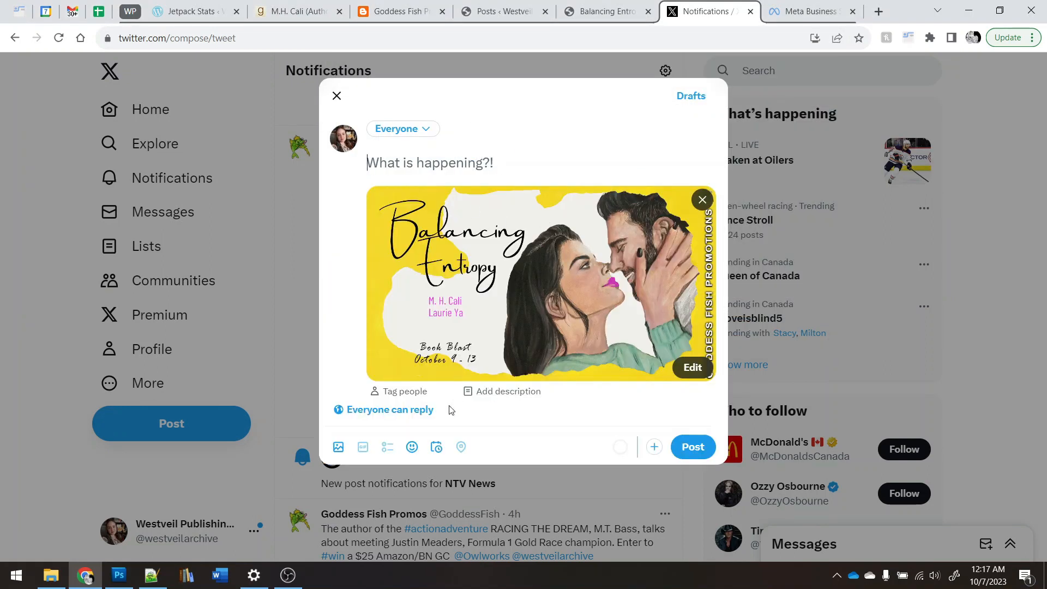
Step: Set the X post to send on October 9, 2023 at 5:00 AM and confirm the schedule
left_click(436, 446)
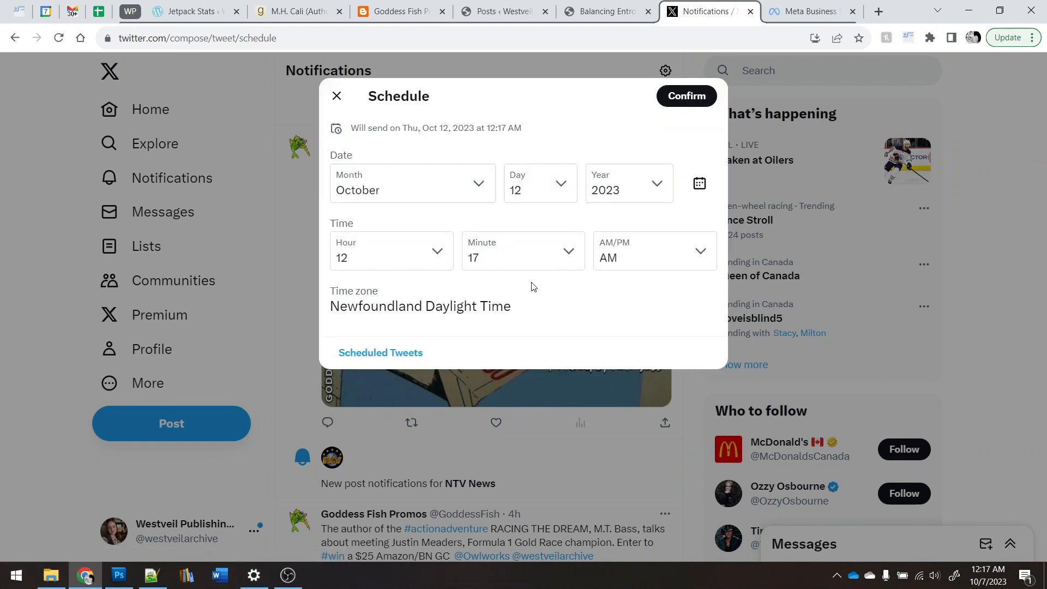
left_click(368, 263)
left_click(368, 263)
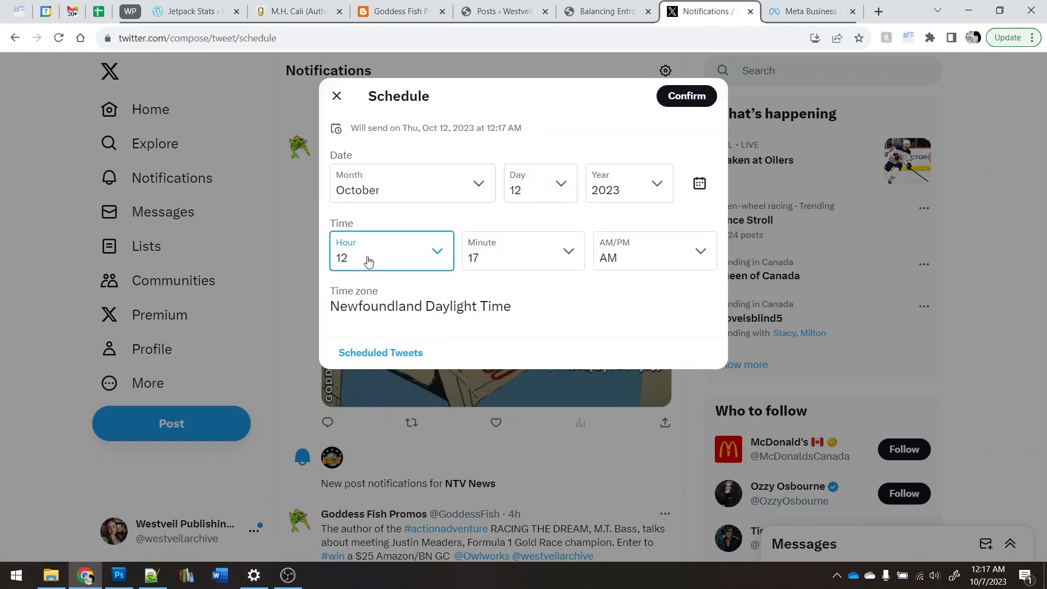
key("5")
key("Tab")
key("0")
key("Tab")
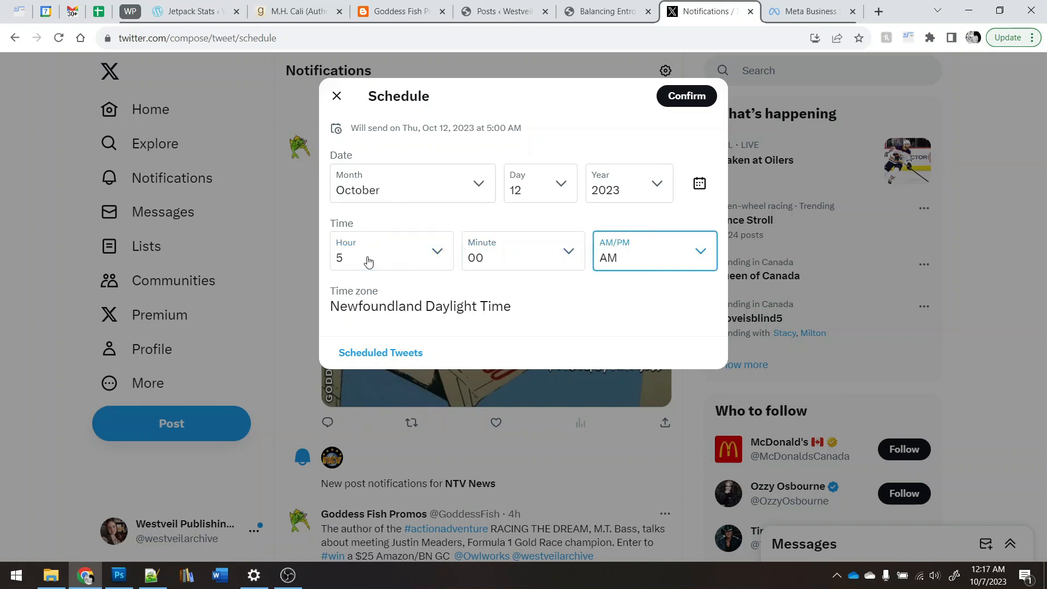
left_click(524, 195)
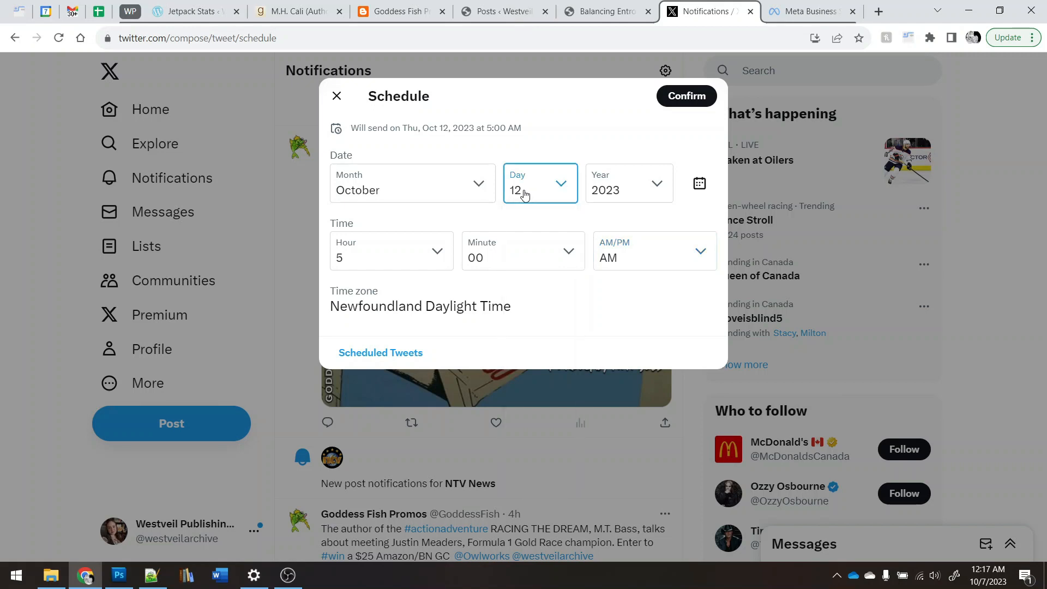
key("9")
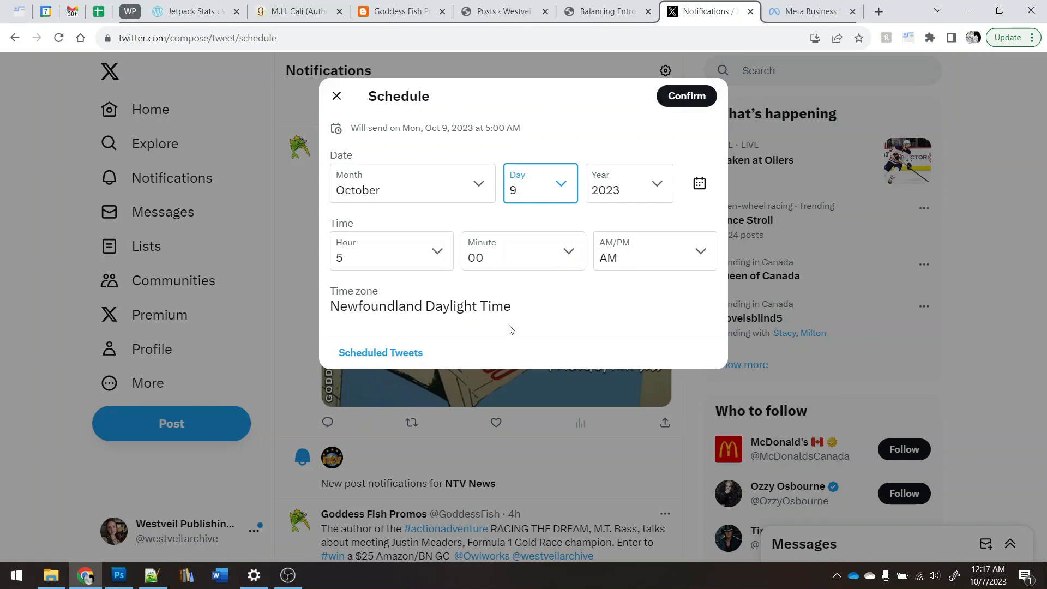
left_click(687, 97)
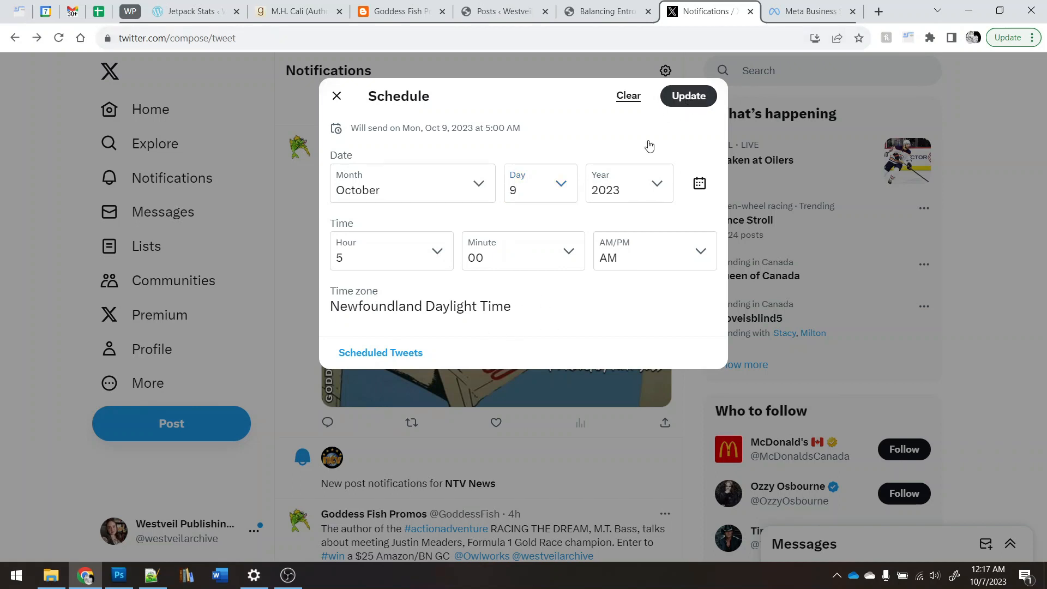
Step: Paste the copied Balancing Entropy tweet text with its shortlink and hashtags into the post and schedule it
type("Excerpt & #giveaway: Balancing Entropy by M.H. Cali @mhcaliwrites Tour by @GoddessFish https://wp.me/pcesgx-56O  #romance #suspense #bookboost #book #books #bookblogger #blogger #blogging #bloggingcommunity #bookish #booktwt")
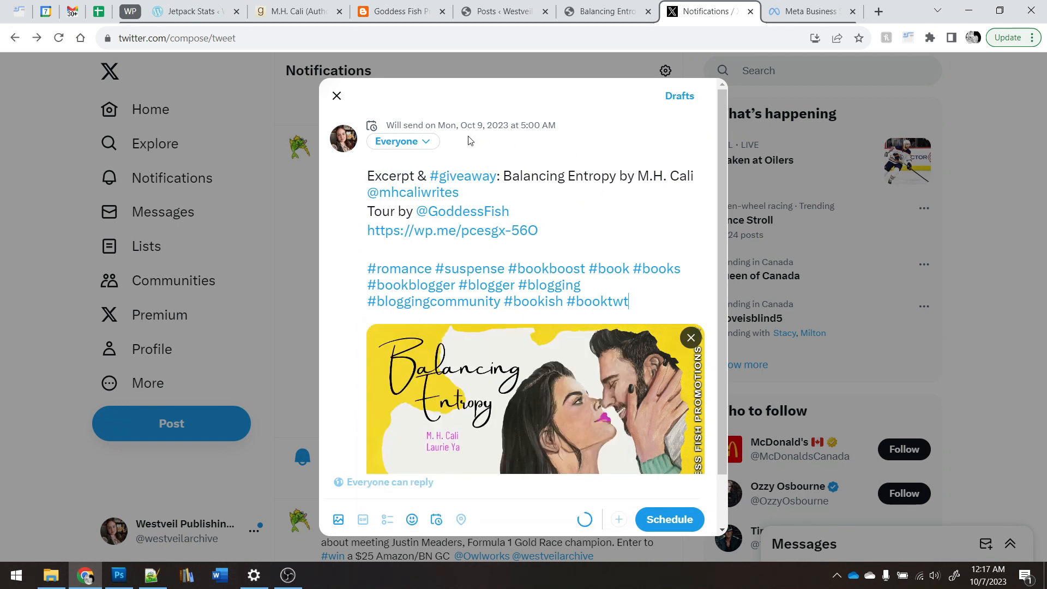
scroll(626, 355, "down", 2)
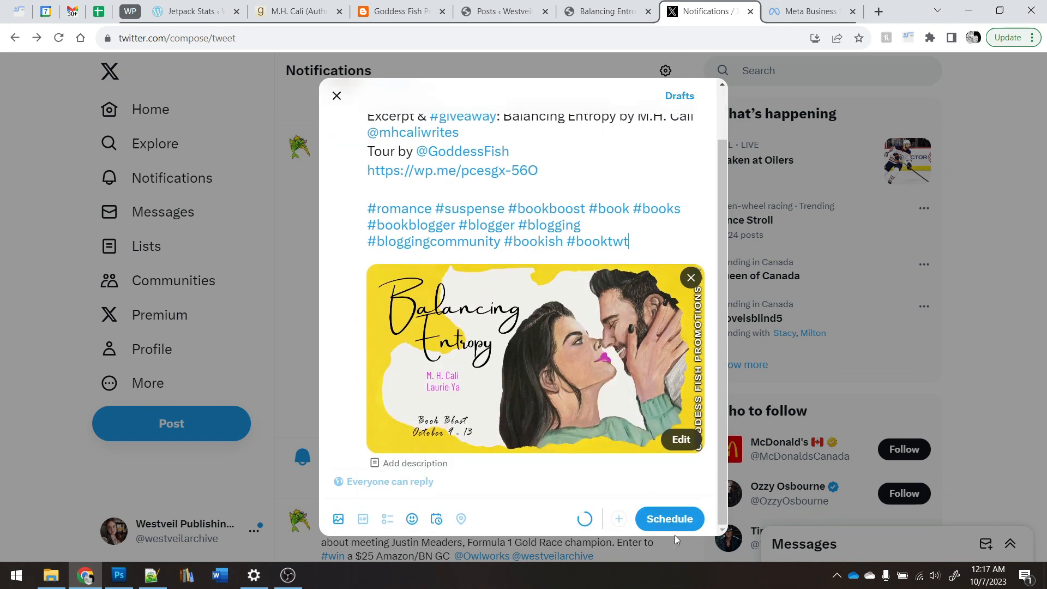
left_click(674, 520)
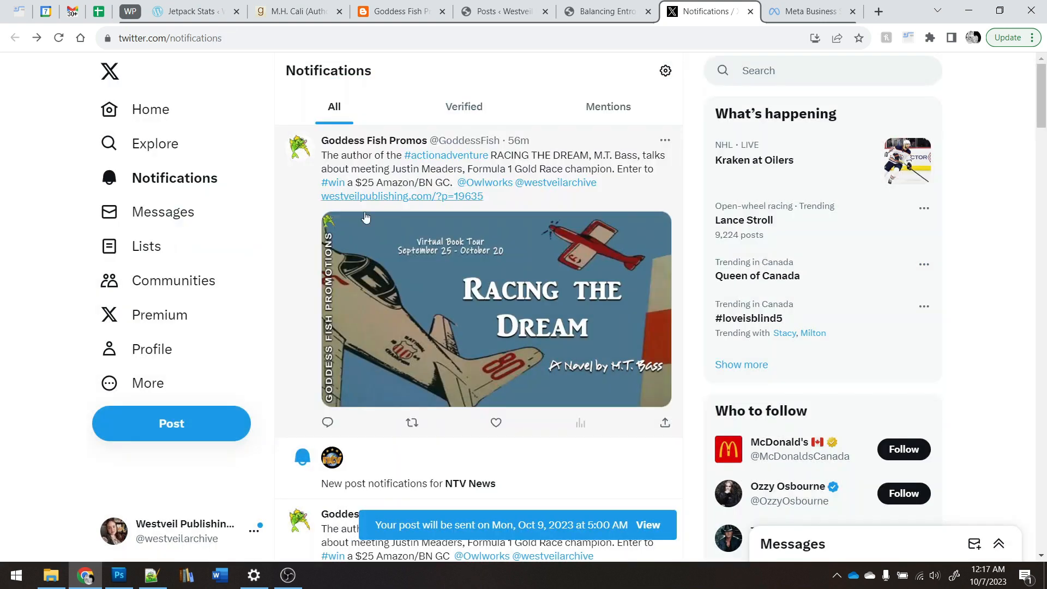
Step: Start a second post on X and attach BalancingEntropy_banner.jpg from Downloads
left_click(194, 418)
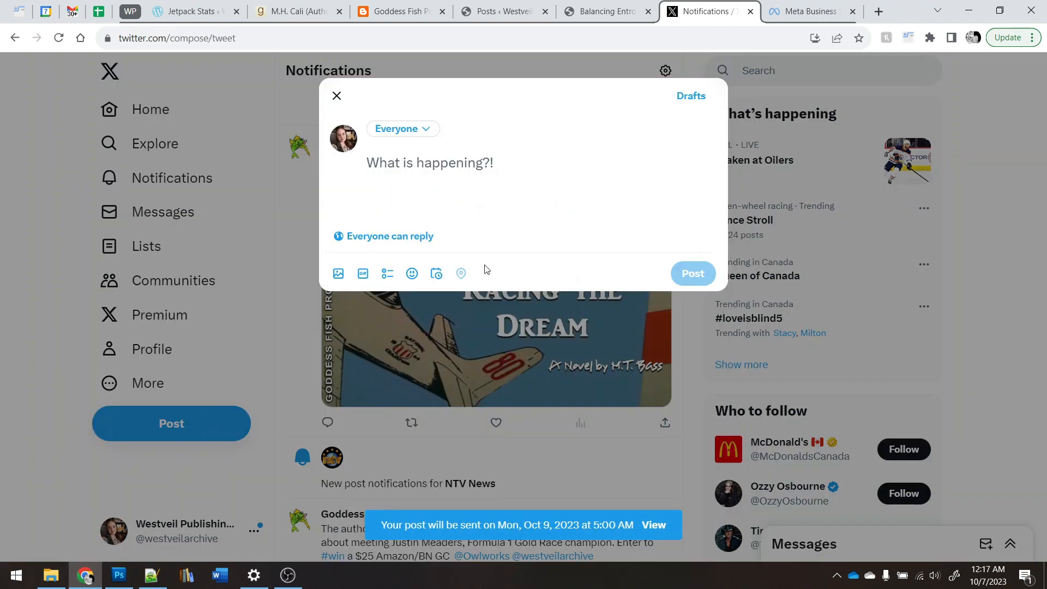
left_click(339, 274)
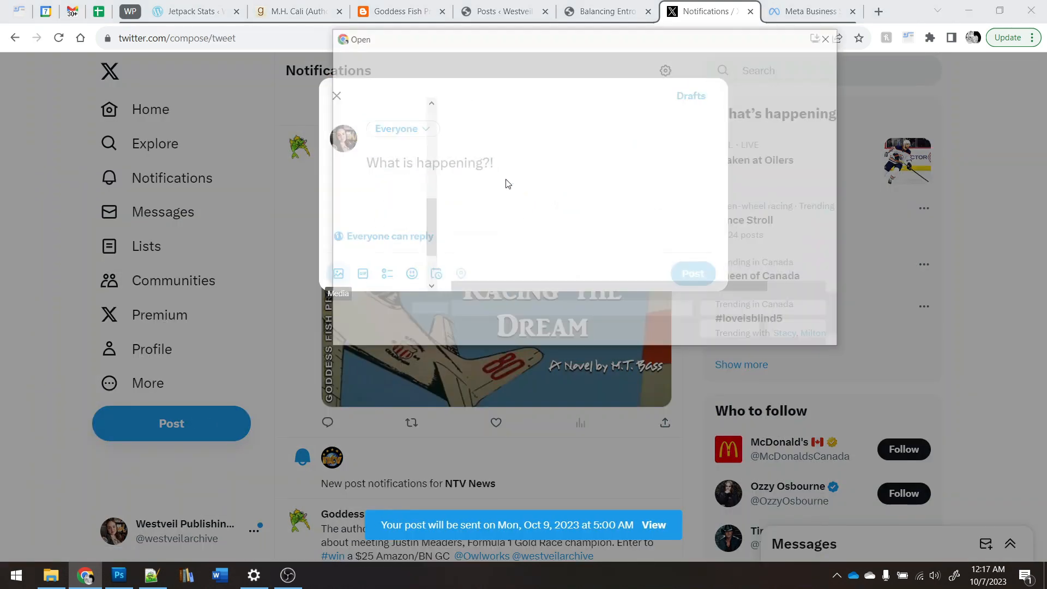
double_click(548, 143)
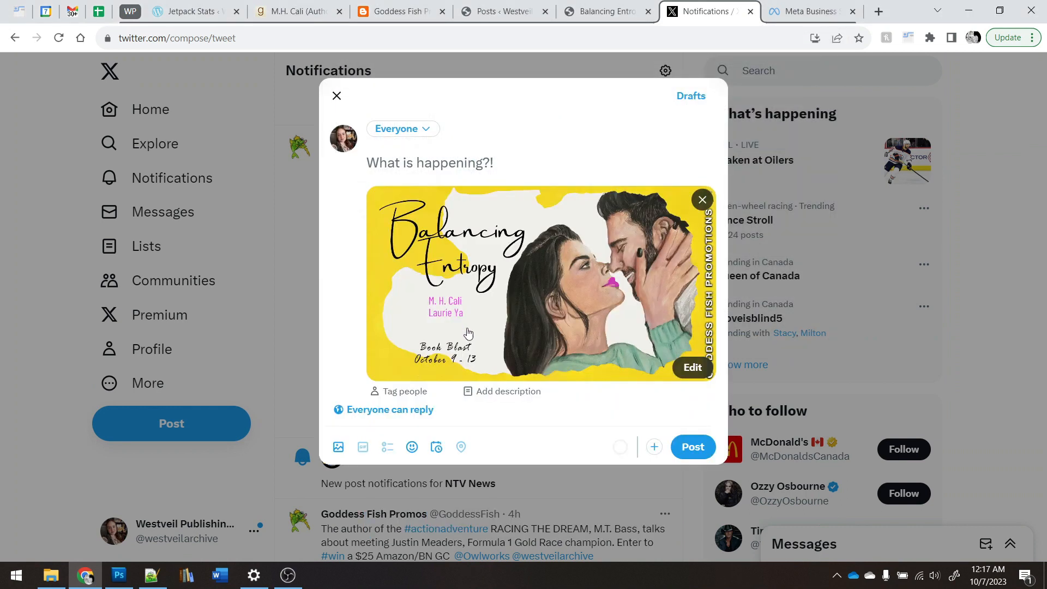
Step: Open the second post's schedule settings and set the sending time to 10:00 AM
left_click(435, 445)
left_click(364, 260)
type("10")
key("Tab")
type("00")
Step: Set the sending date to October 9, 2023, confirm it, and paste the copied tweet text into the post
key("shift+Tab")
key("shift+Tab")
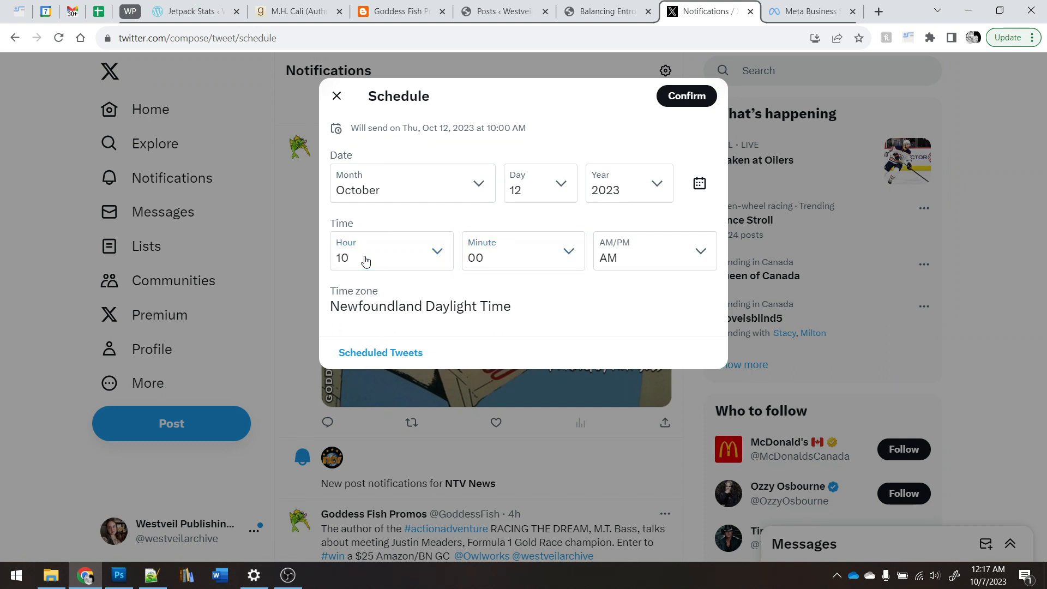
key("BackSpace")
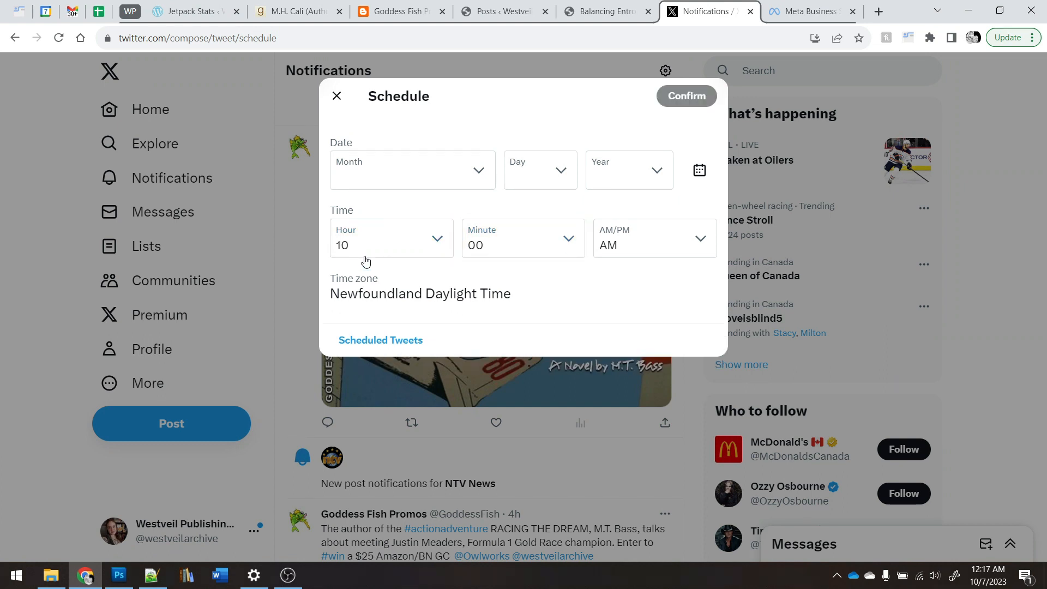
left_click(444, 182)
key("o")
key("Return")
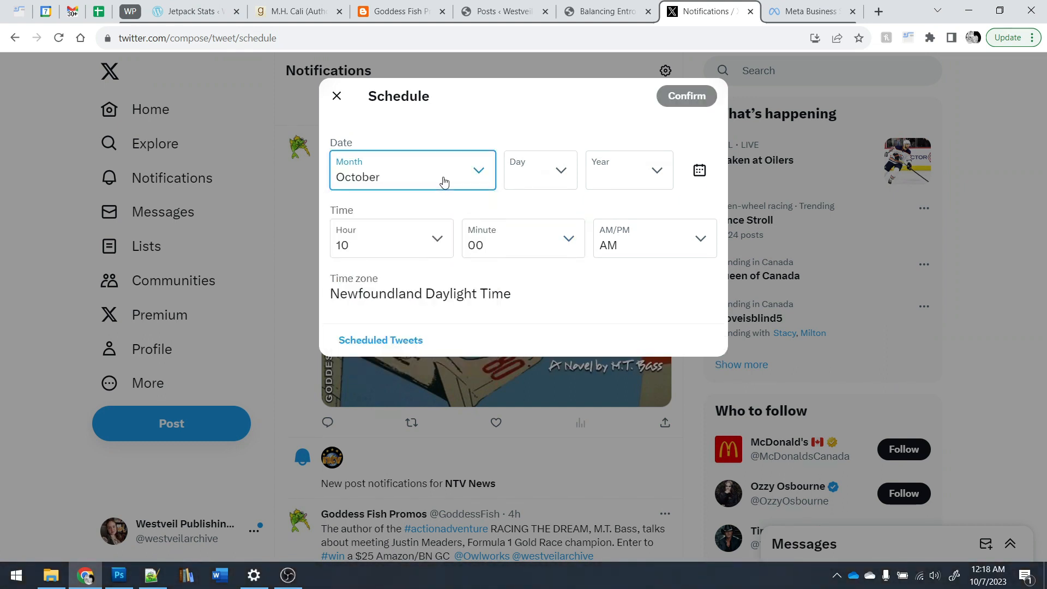
left_click(529, 180)
key("9")
key("Return")
key("Tab")
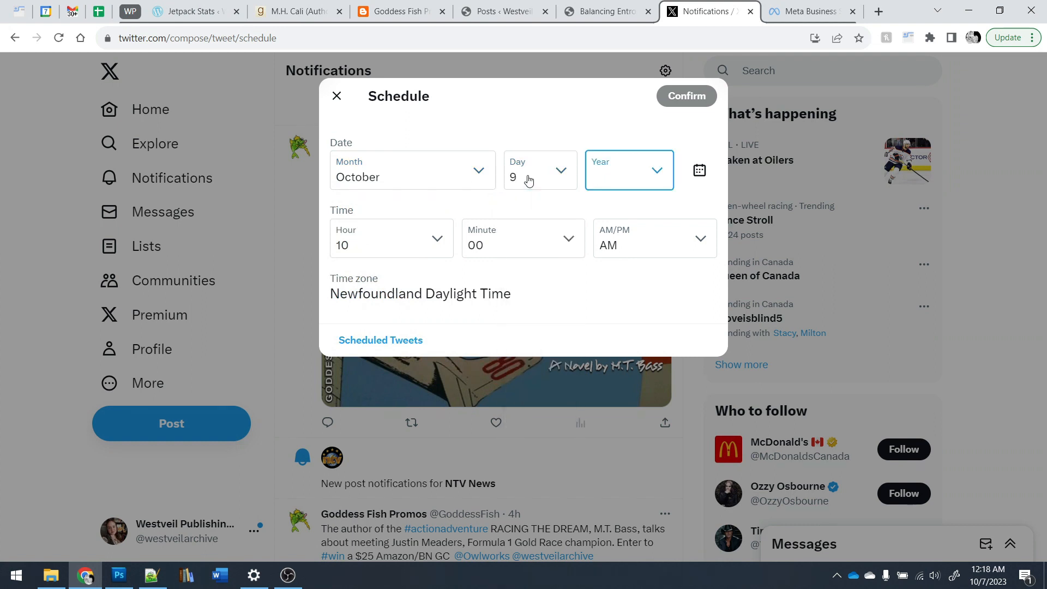
key("2")
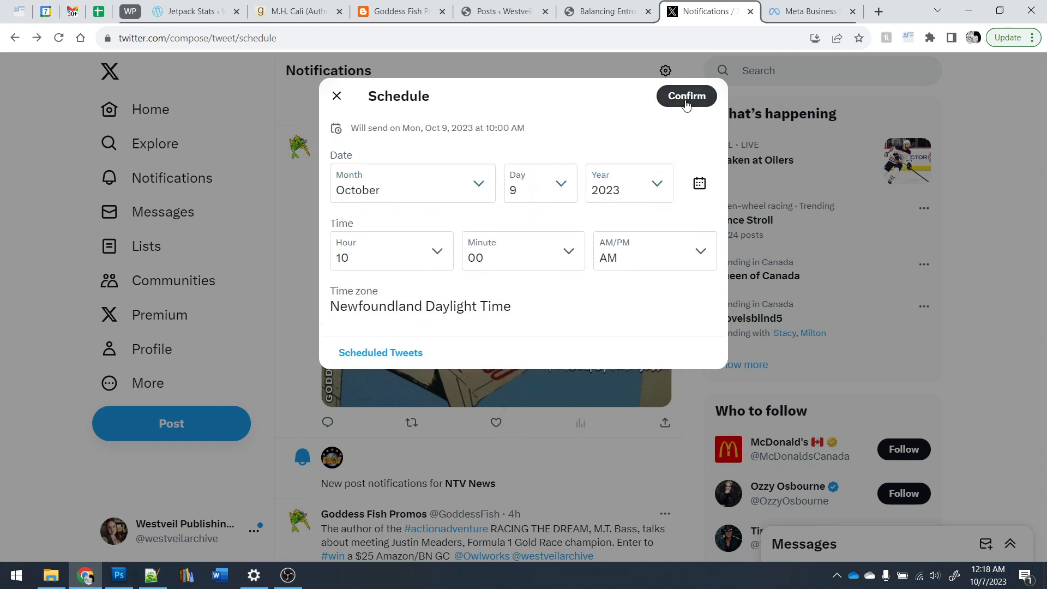
left_click(684, 98)
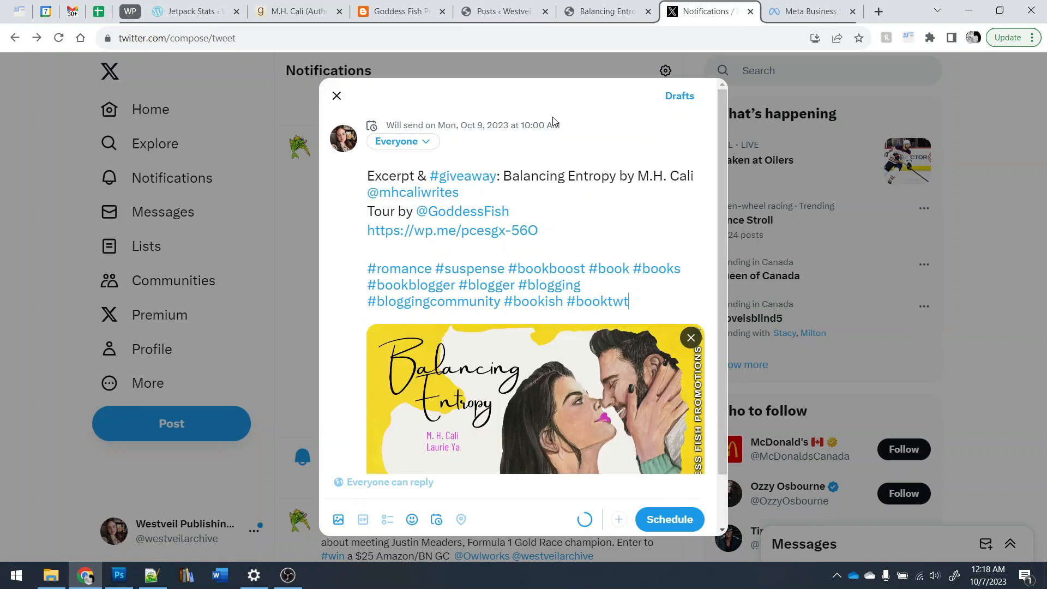
Step: Change the second post's sending time to 11:00 AM and schedule the post
scroll(477, 487, "down", 1)
scroll(478, 487, "down", 2)
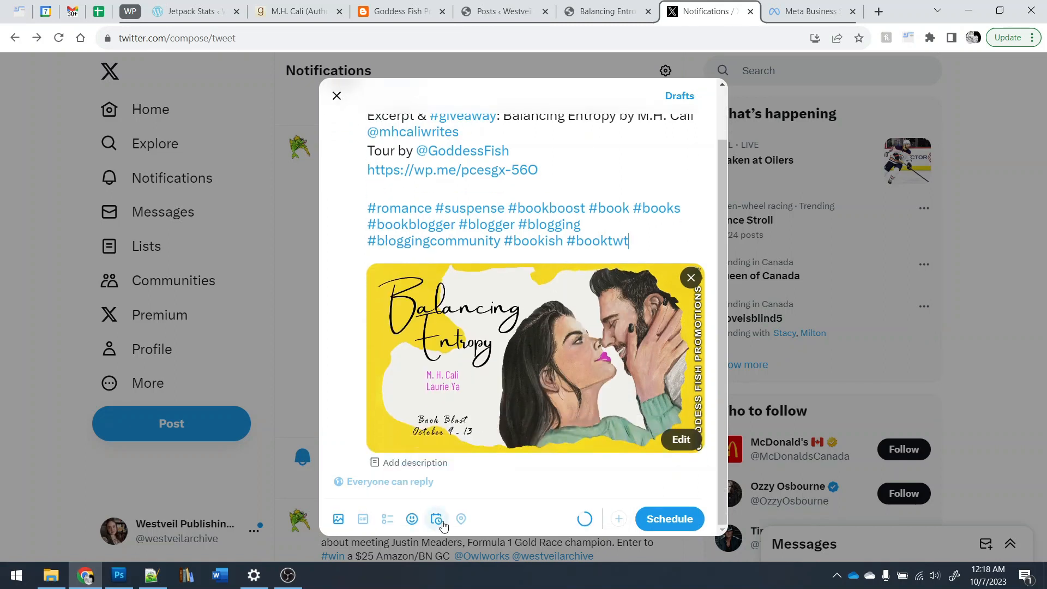
left_click(436, 520)
left_click(370, 253)
key("1")
key("1")
key("1")
key("1")
key("1")
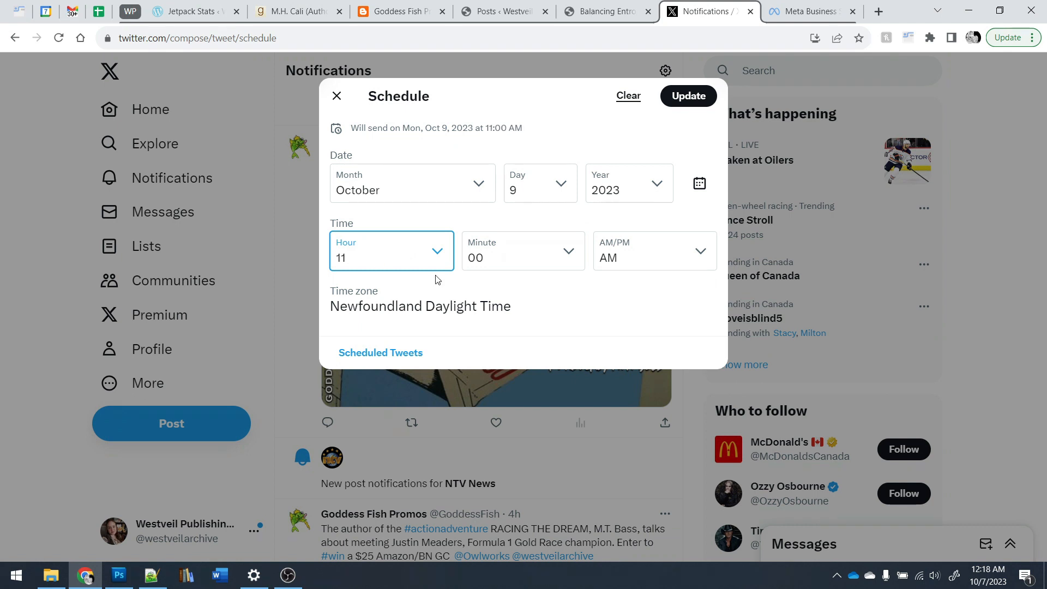
left_click(686, 103)
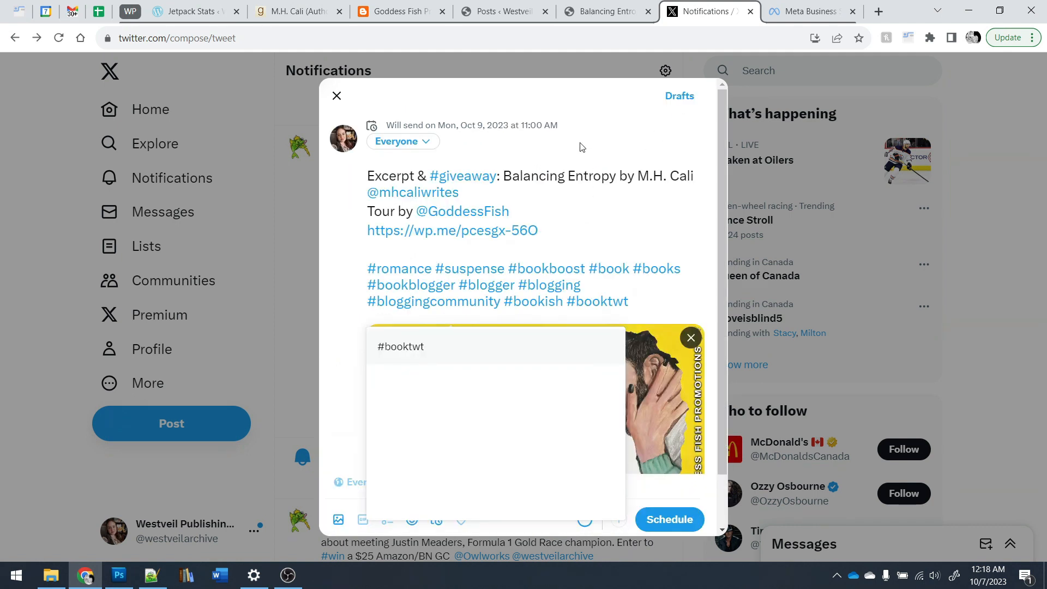
scroll(545, 328, "down", 2)
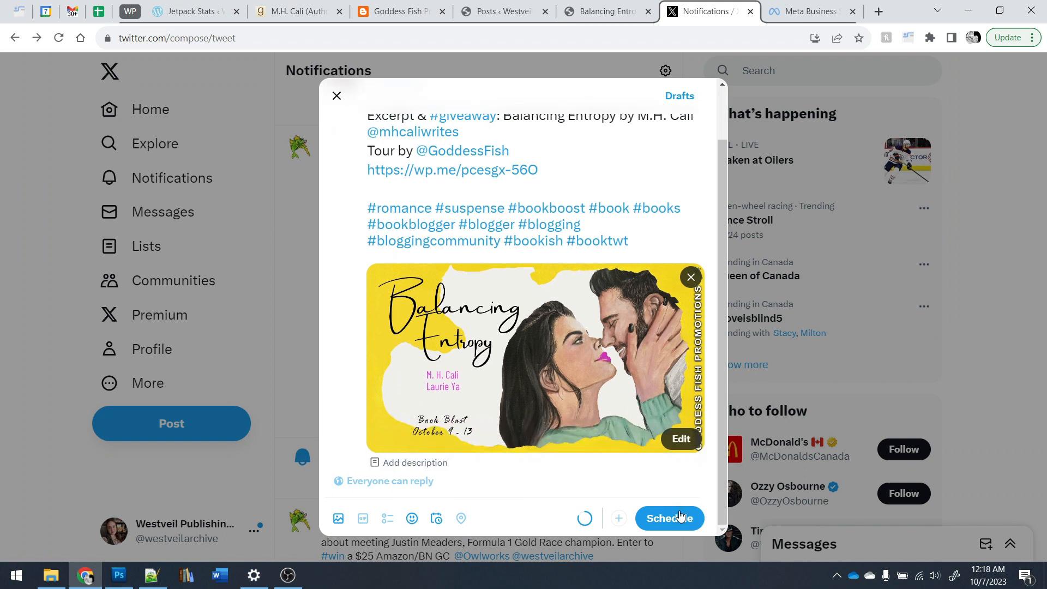
left_click(670, 519)
Step: Start a third post on X and attach the Balancing Entropy banner image from Downloads
left_click(210, 424)
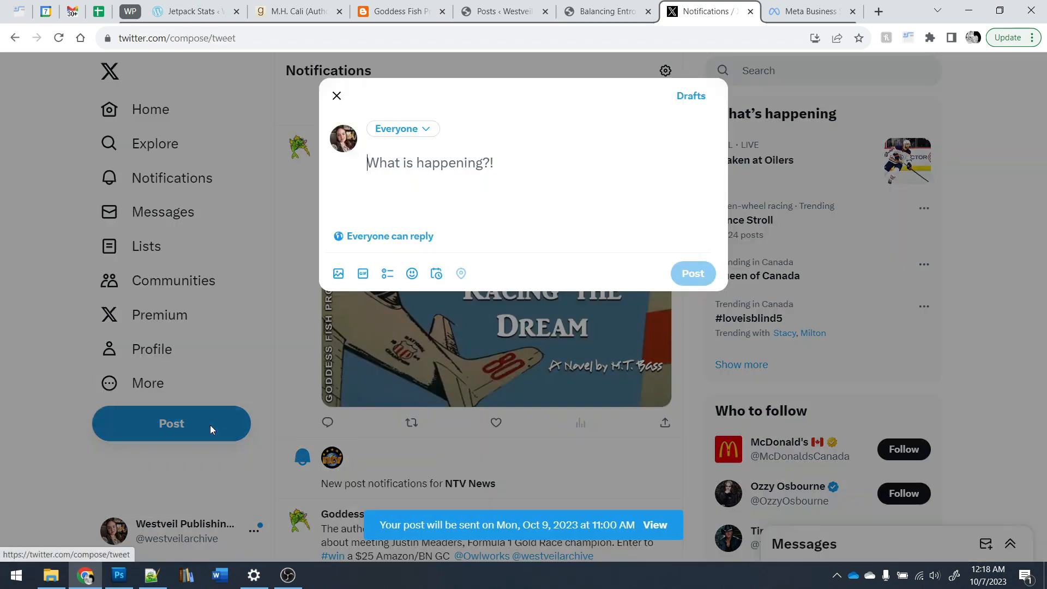
left_click(338, 277)
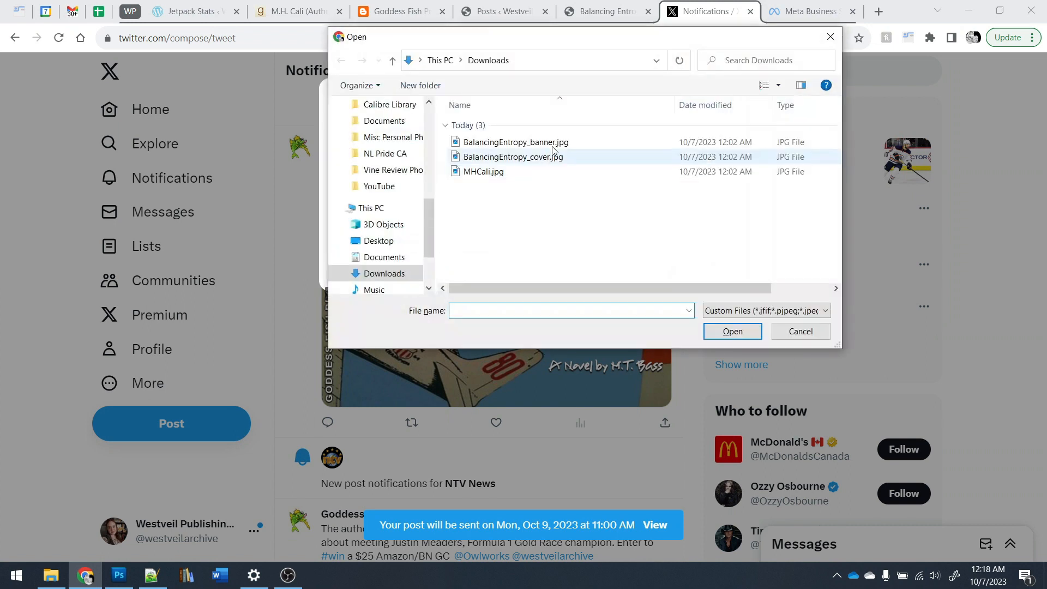
double_click(537, 158)
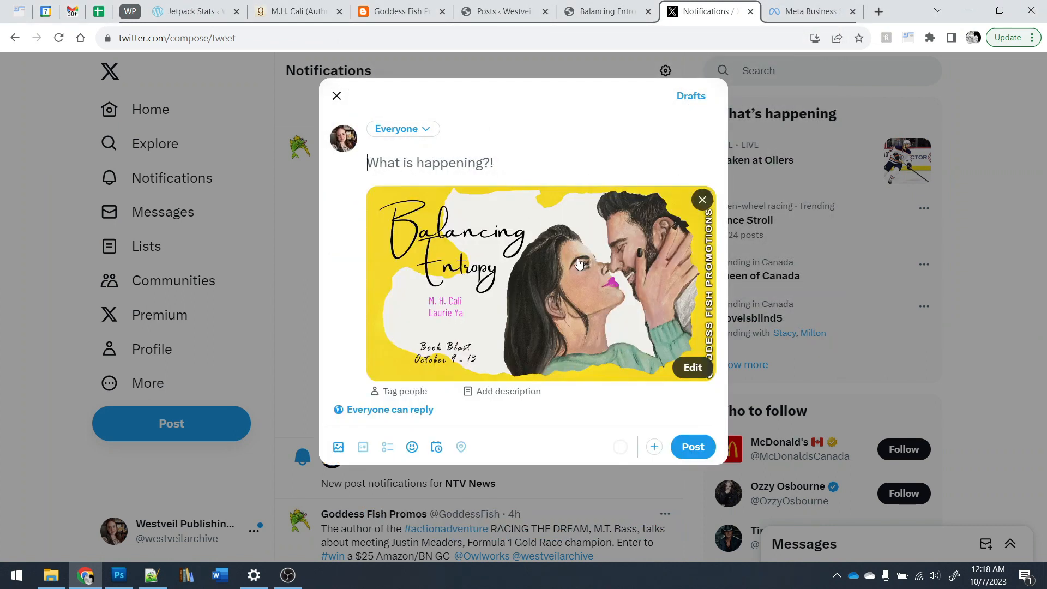
Step: Paste the copied tweet text and schedule the third post for October 9, 2023 at 5:00 PM
left_click(436, 447)
left_click(386, 262)
key("5")
key("Tab")
key("0")
key("Tab")
key("p")
key("shift+Tab")
key("shift+Tab")
key("shift+Tab")
key("9")
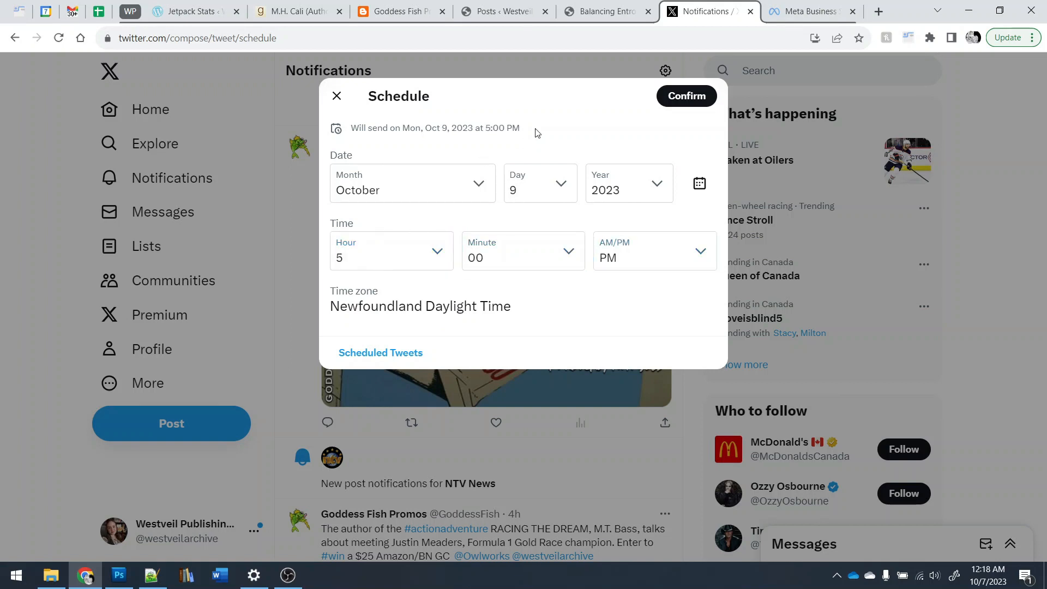
left_click(688, 96)
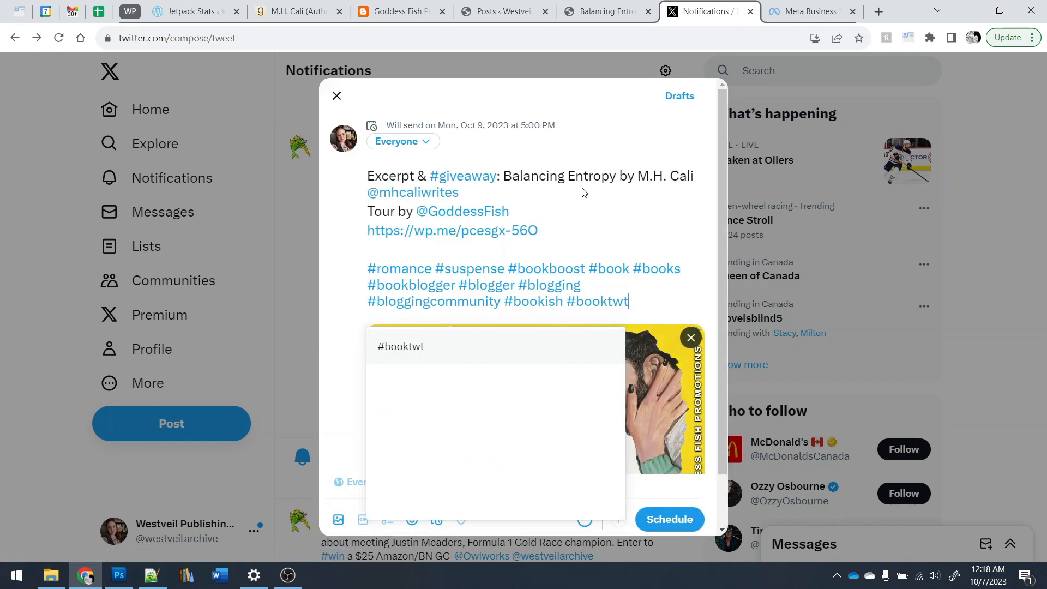
scroll(637, 228, "down", 1)
left_click(672, 518)
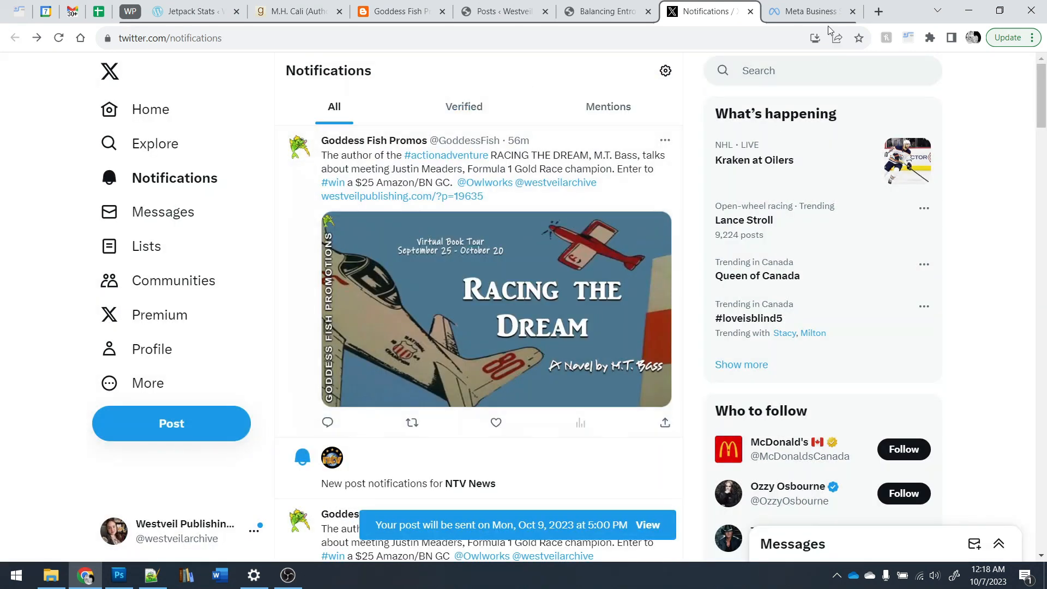
Step: Switch to Meta Business Suite, placing its page ahead of X in the browser, and create a new post from the Planner
left_click(777, 2)
left_click_drag(777, 3, 714, 7)
left_click(697, 201)
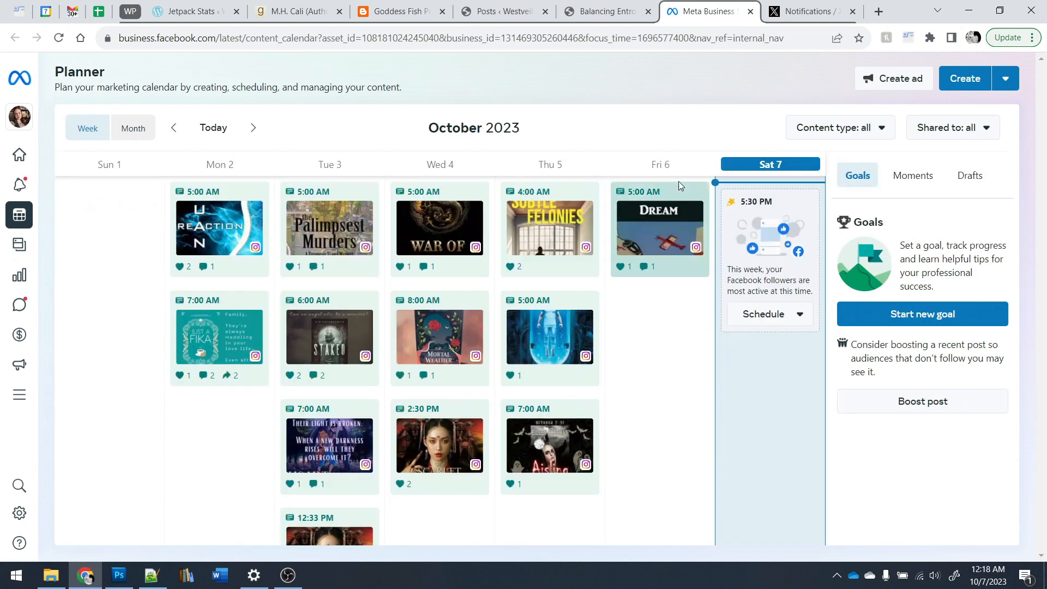
left_click(962, 86)
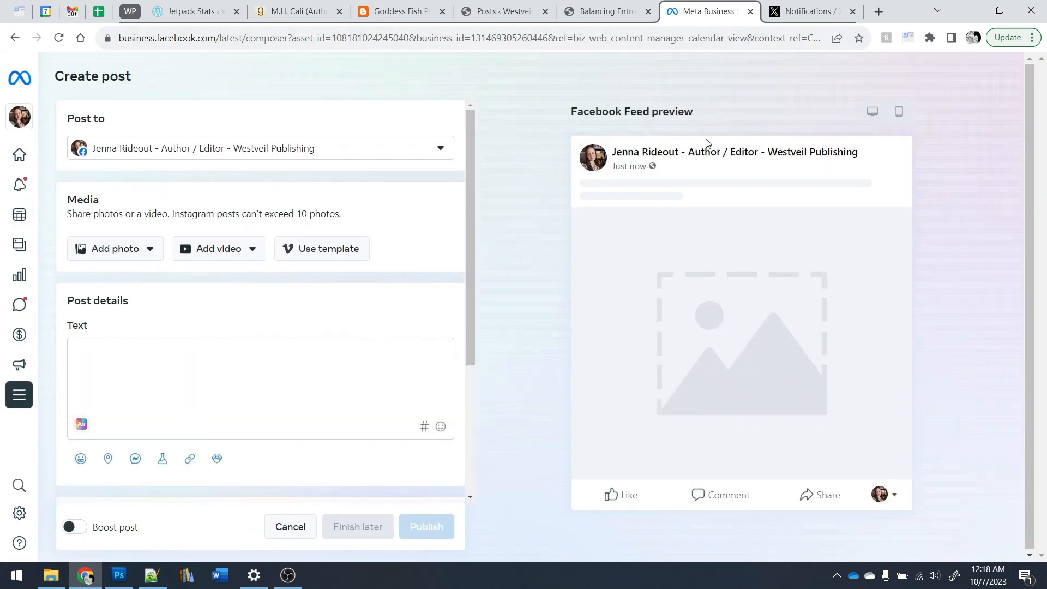
Step: Set the new post to publish only to the thewestveilarchives Instagram account, removing the Facebook page
left_click(324, 148)
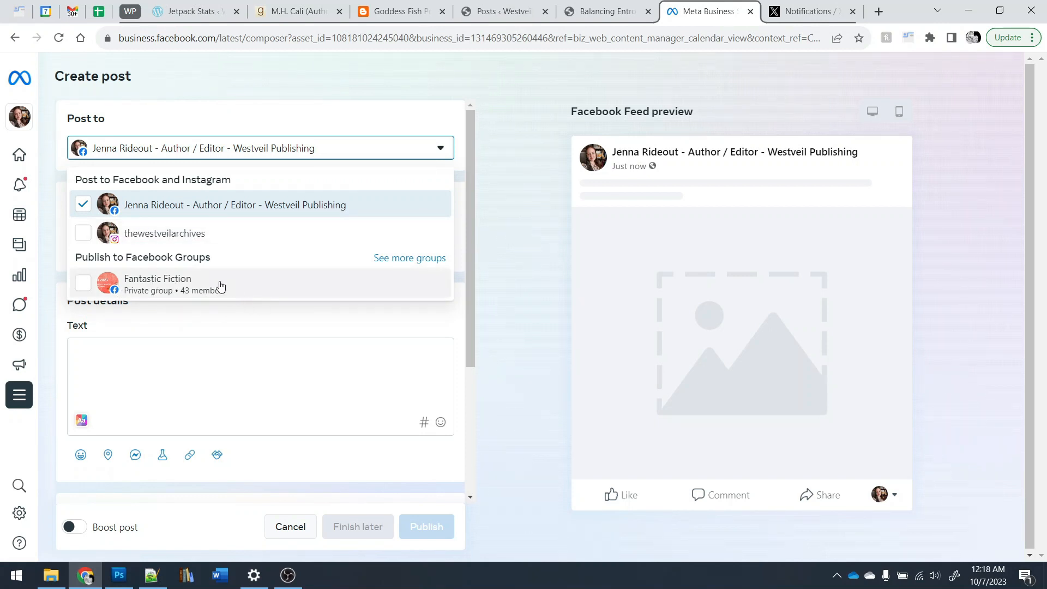
left_click(153, 233)
left_click(133, 206)
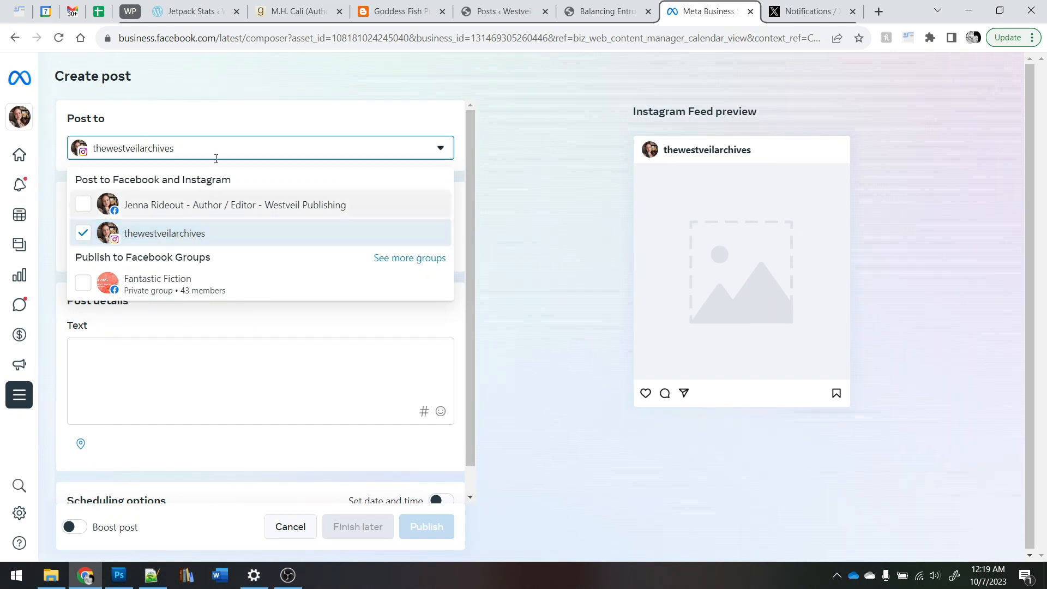
left_click(221, 118)
Step: Copy the italic teaser paragraph under the title of the Balancing Entropy post on the Westveil Publishing site
left_click(590, 10)
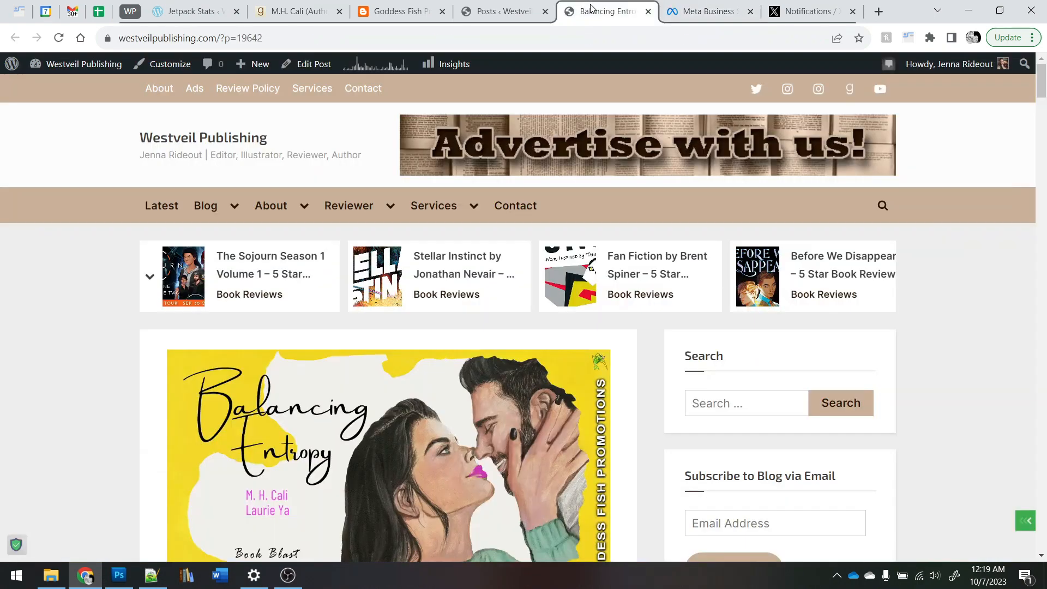
scroll(530, 260, "down", 10)
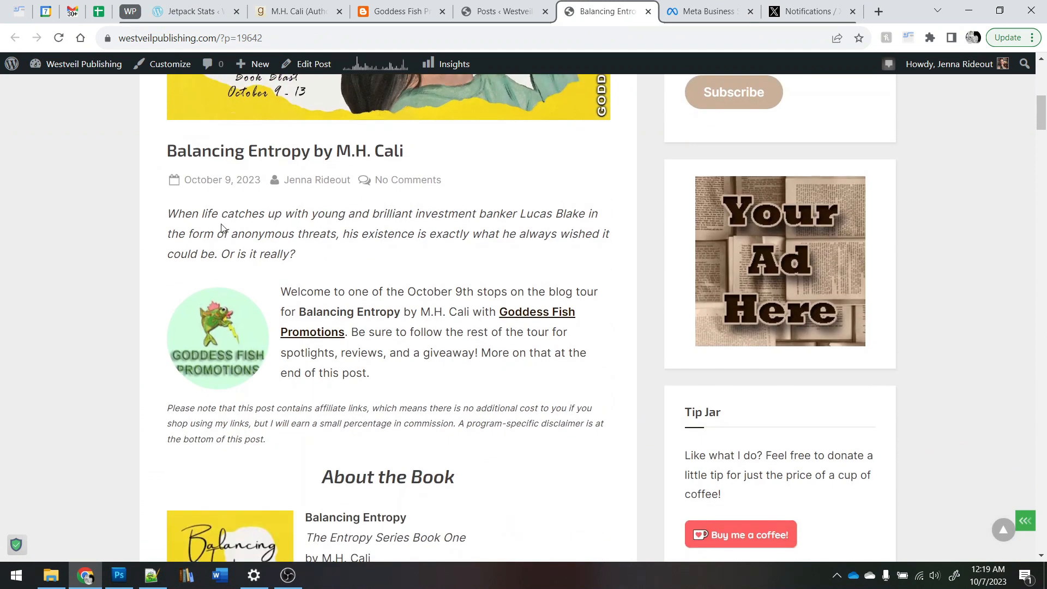
triple_click(221, 223)
key("ctrl+c")
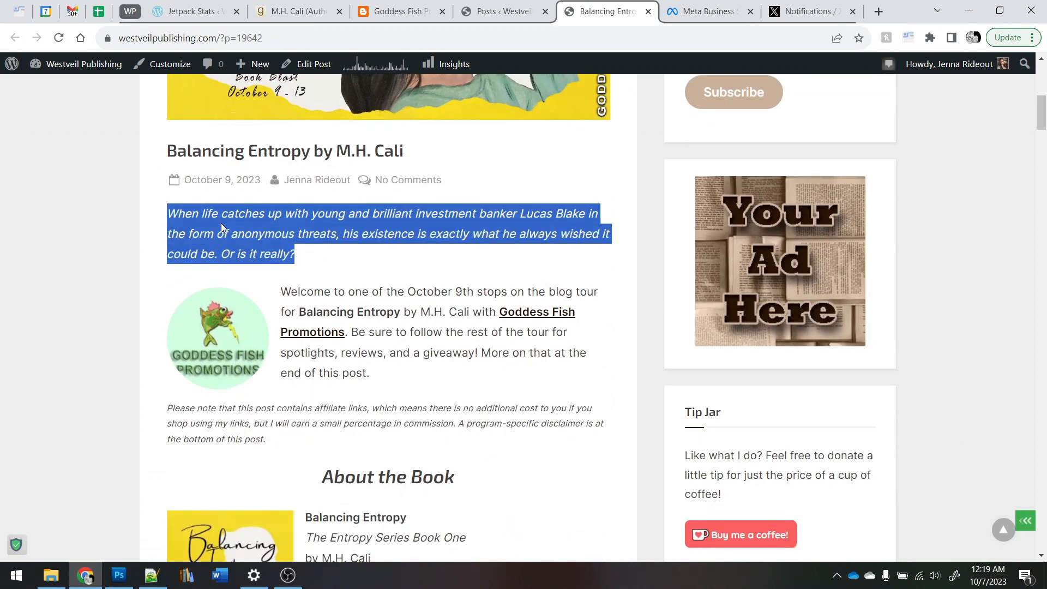
Step: Switch to Meta Business Suite and paste the copied teaser paragraph as the Instagram post's text
left_click(662, 8)
left_click(205, 358)
key("ctrl+v")
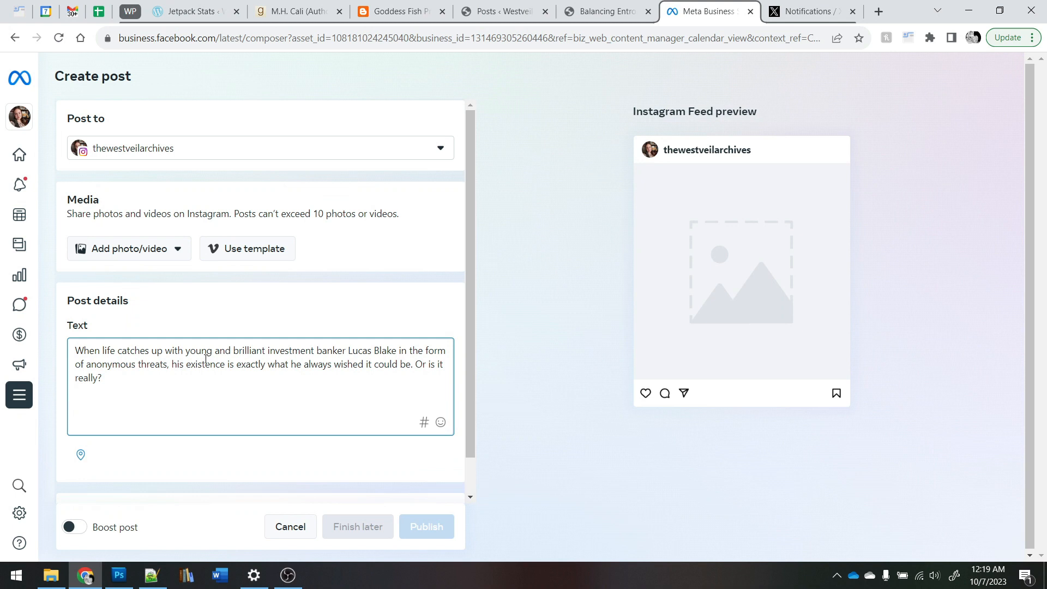
Step: Copy the title "Balancing Entropy by M.H. Cali" from the blog post on the Westveil Publishing site
left_click(587, 7)
left_click(367, 277)
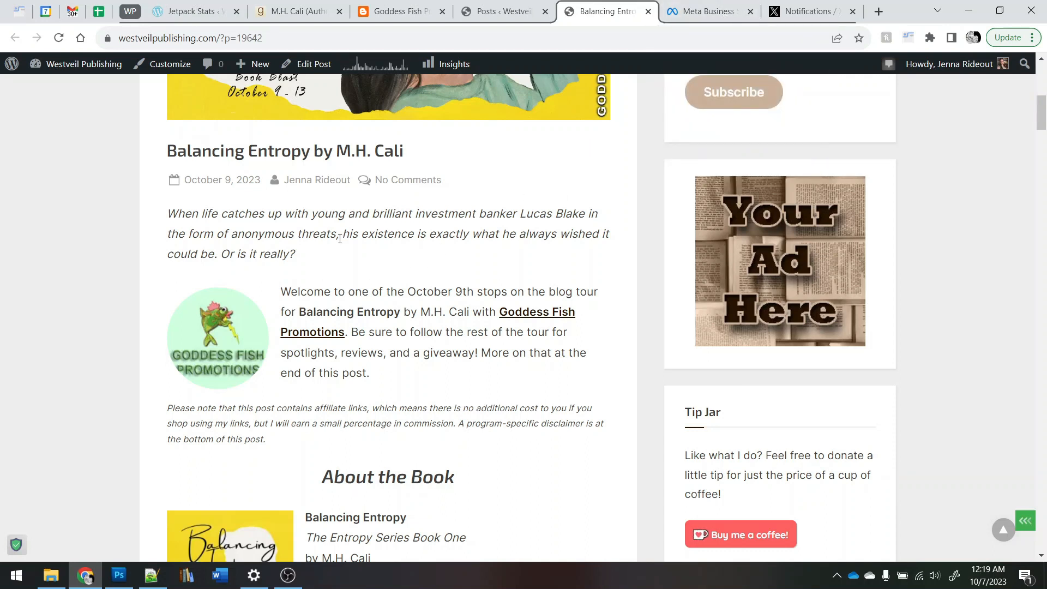
triple_click(226, 153)
key("ctrl+c")
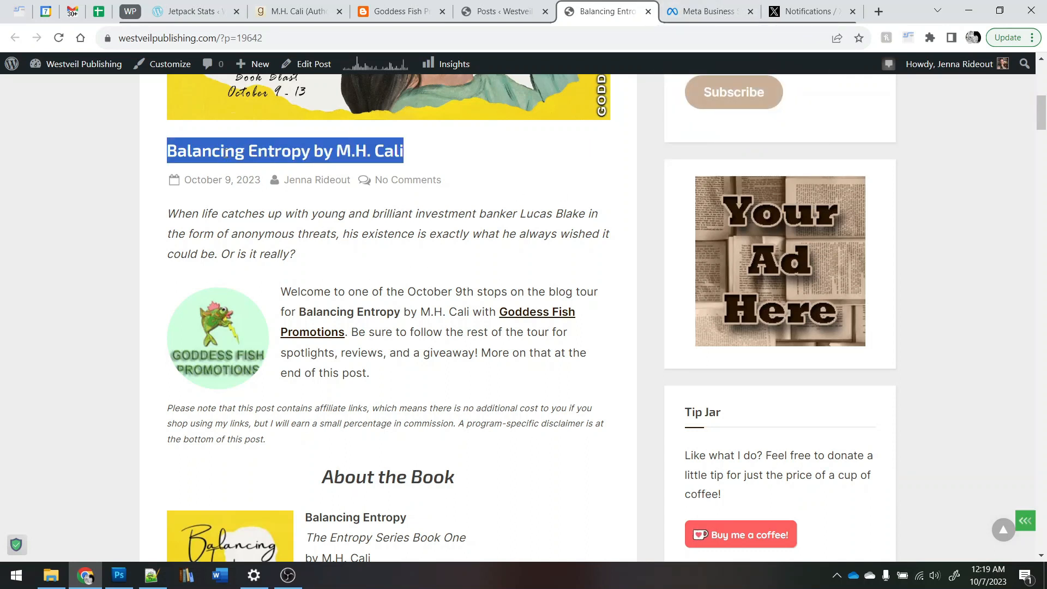
Step: Add a caption paragraph: "Find out more about and read an excerpt from Balancing Entropy by M.H. Cali on westveilpublishing.com (link in bio.)"
left_click(701, 12)
left_click(311, 425)
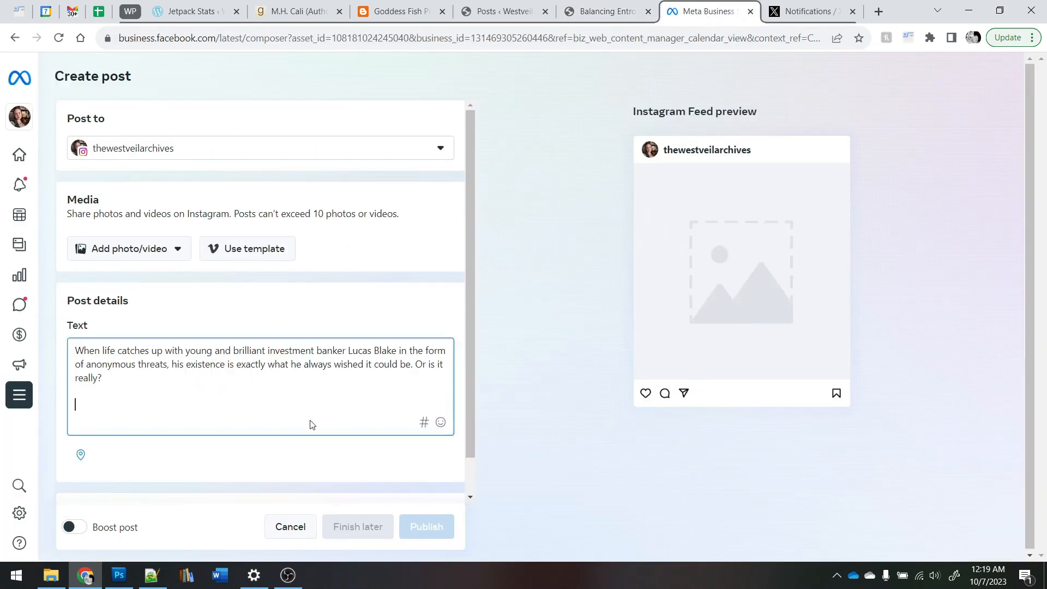
type("Find out more about and read an exce")
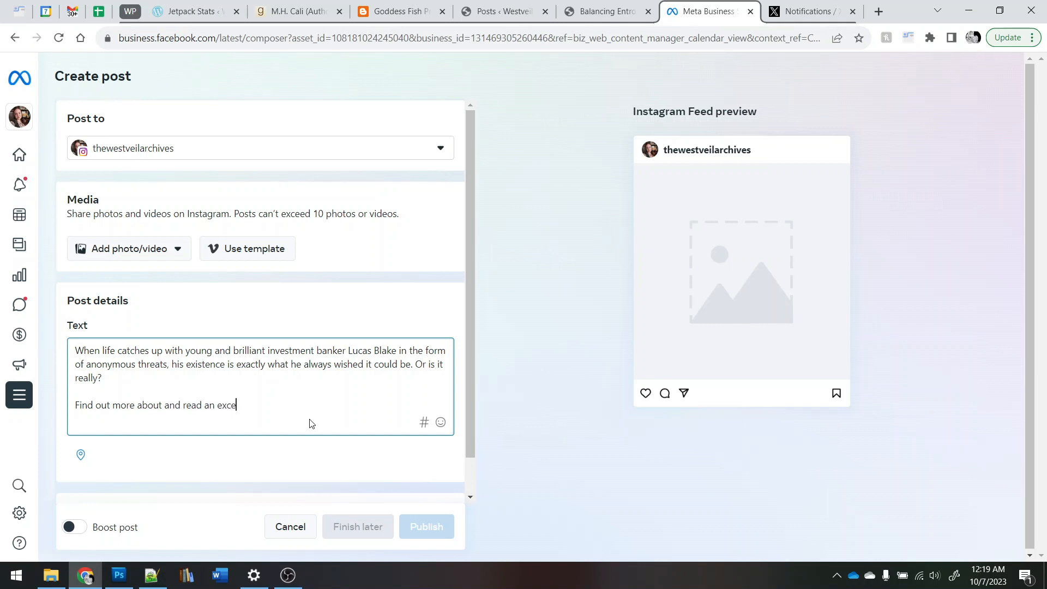
type("rpt from")
key("ctrl+v")
key("BackSpace")
type("on wes")
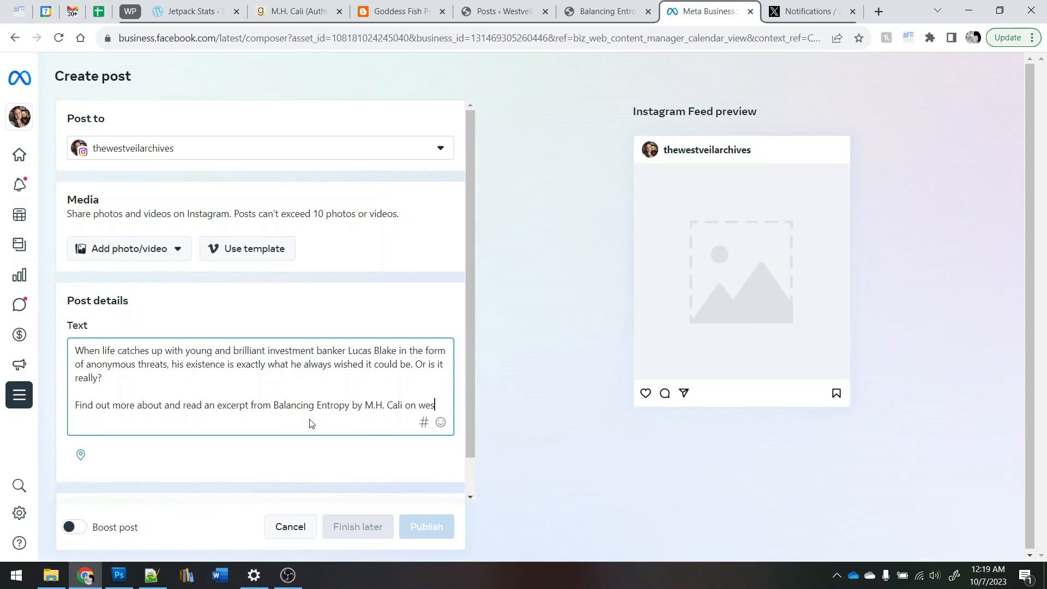
type("tveilpublishing.com (link in bio.")
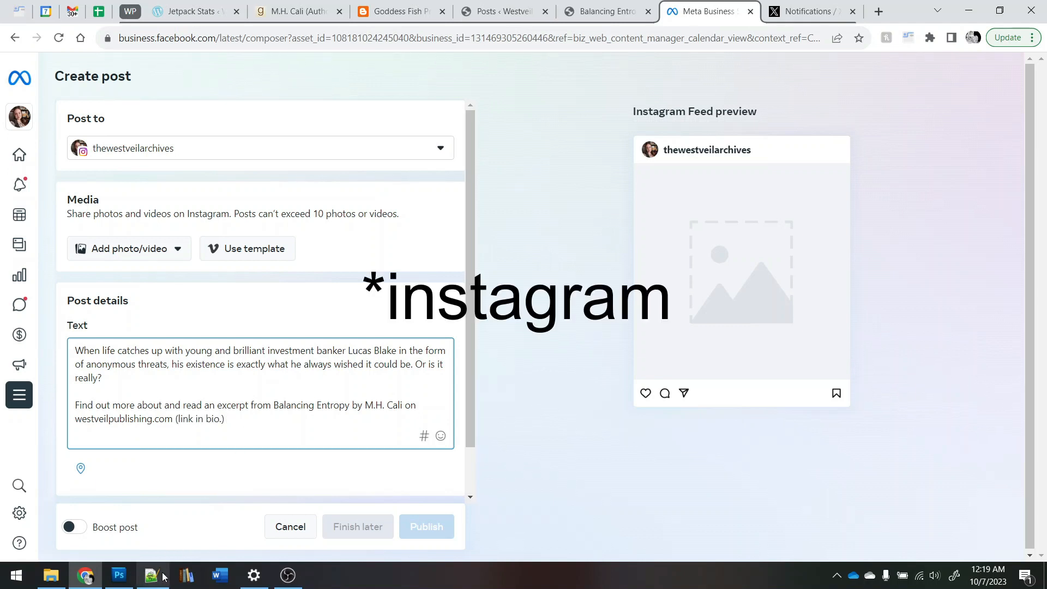
Step: Copy "Be sure to follow the rest of the tour for spotlights, reviews, and a giveaway!" from the blog post and append it to the caption
left_click(608, 11)
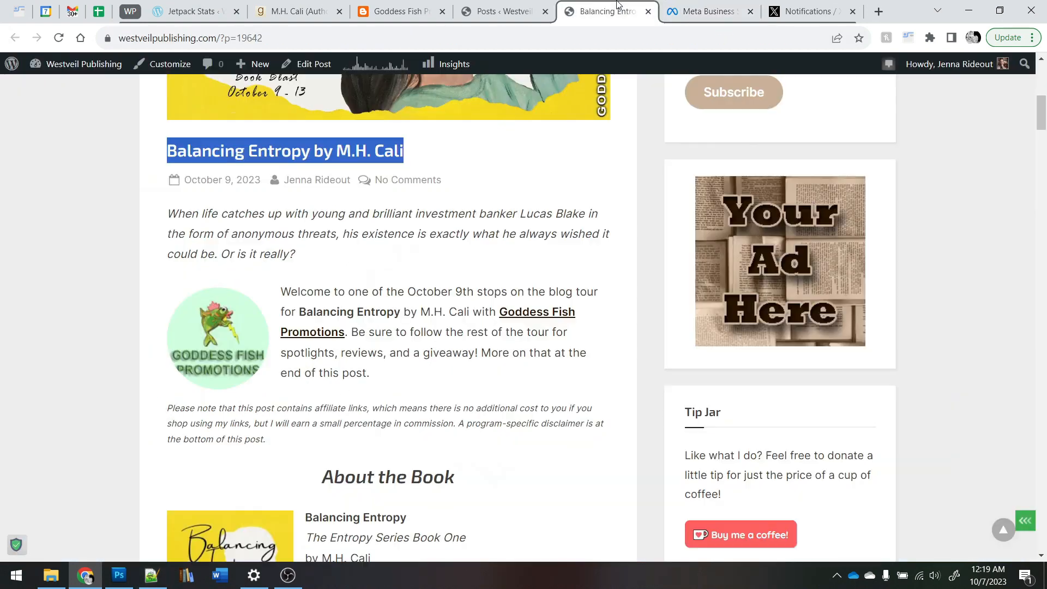
scroll(457, 306, "down", 1)
scroll(457, 306, "down", 2)
left_click_drag(350, 195, 482, 222)
key("ctrl+c")
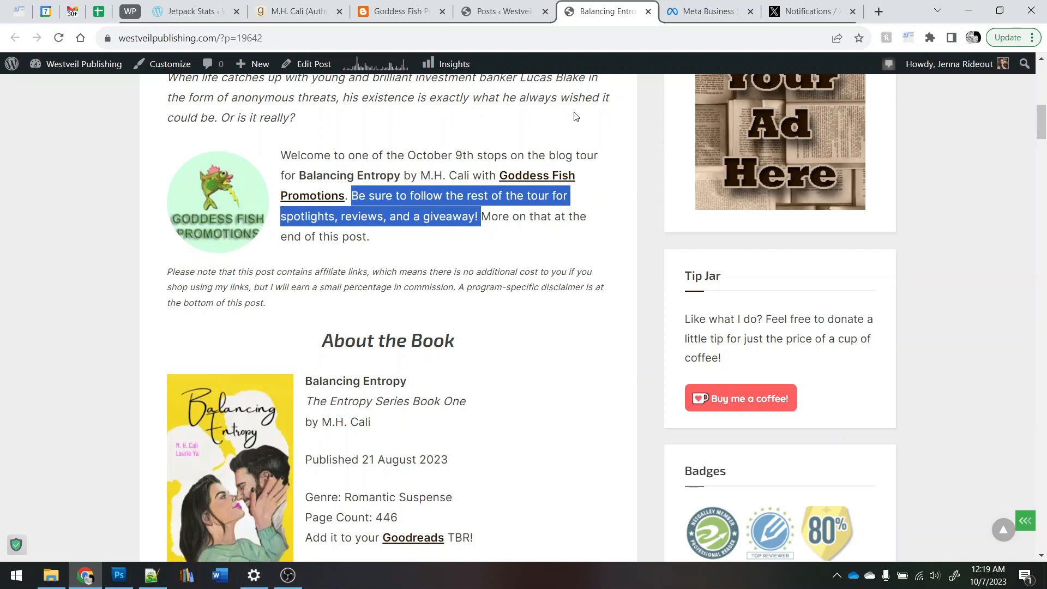
left_click(708, 12)
key("ctrl+v")
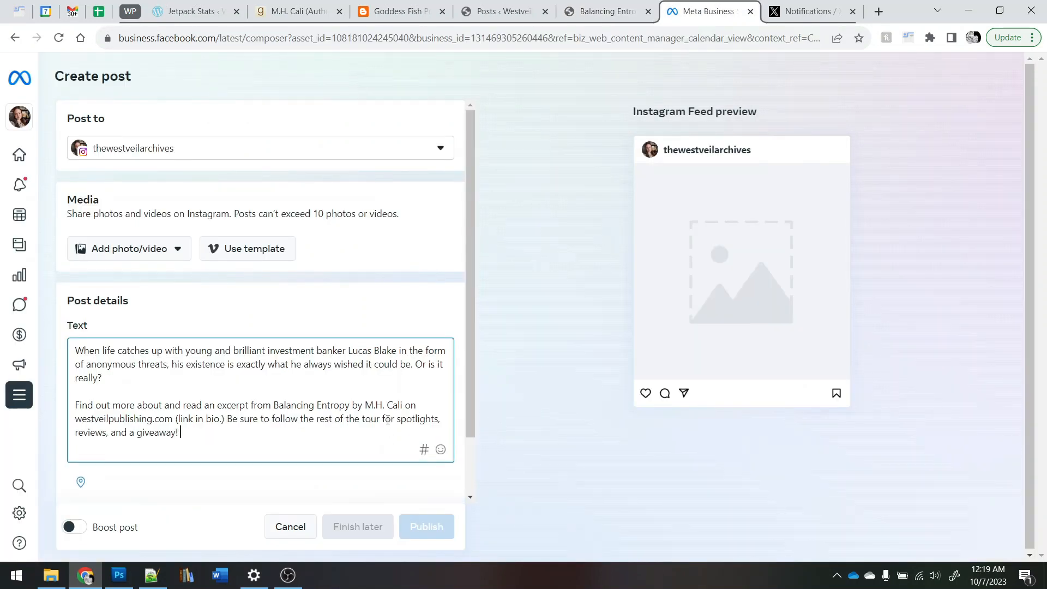
key("Return")
key("Return")
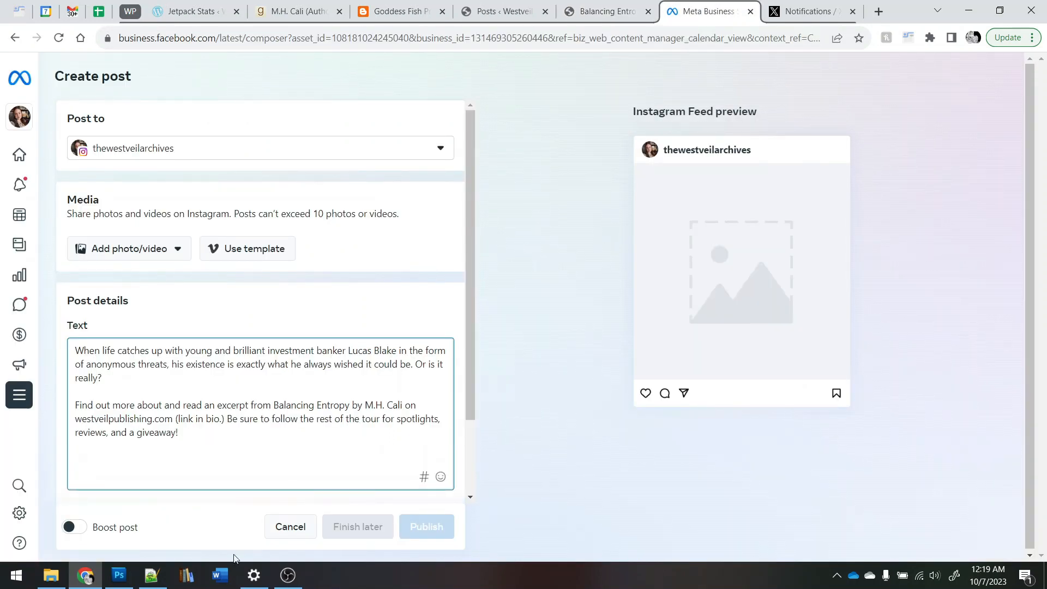
Step: Copy the Instagram hashtag and mention block starting with #romance from blog copy paste.txt in Notepad++ and paste it below the caption
left_click(152, 575)
left_click_drag(964, 392, 141, 370)
key("ctrl+c")
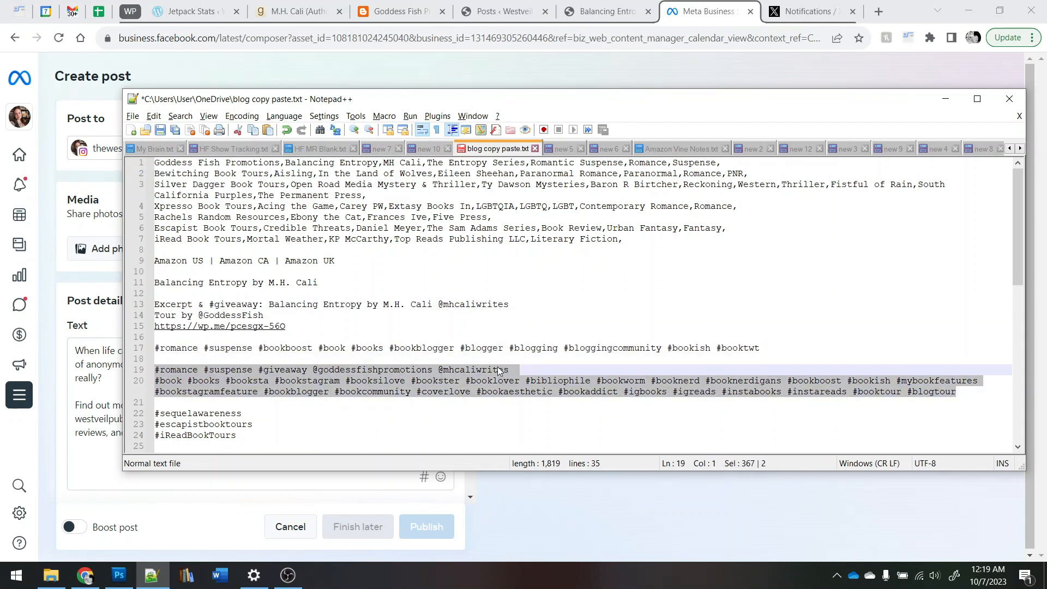
left_click(84, 465)
key("ctrl+v")
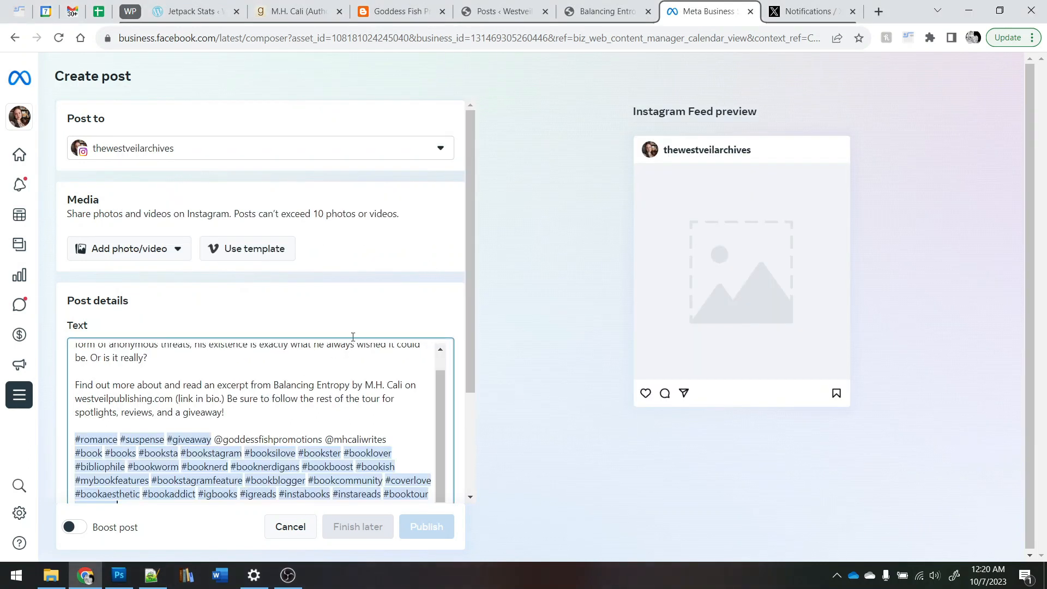
scroll(450, 334, "down", 3)
left_click(301, 414)
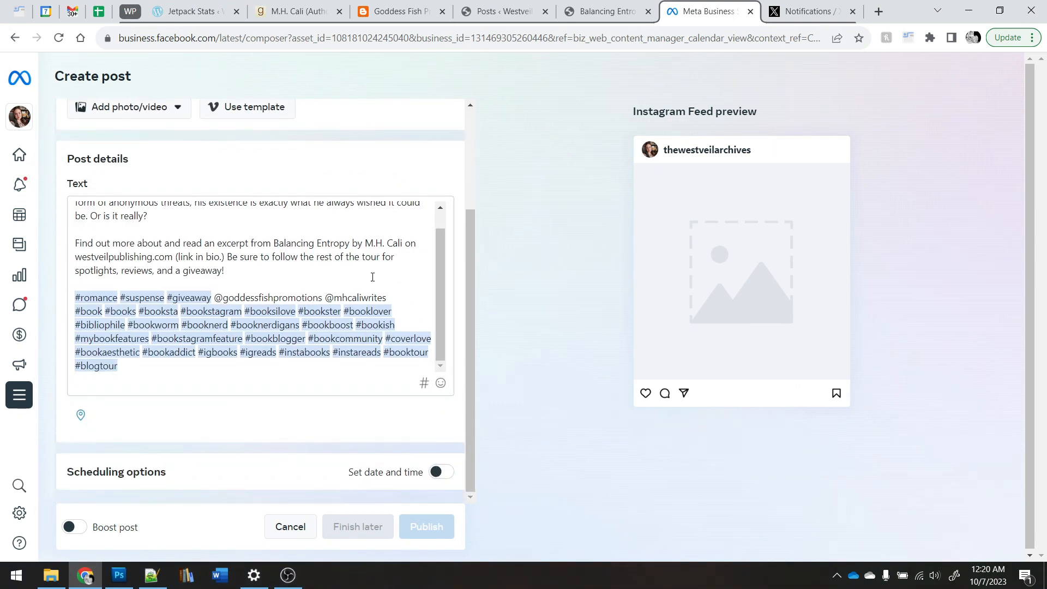
Step: Turn on a set publishing time for the Instagram post and set it to October 9, 2023 at 5:00 AM
scroll(185, 472, "down", 2)
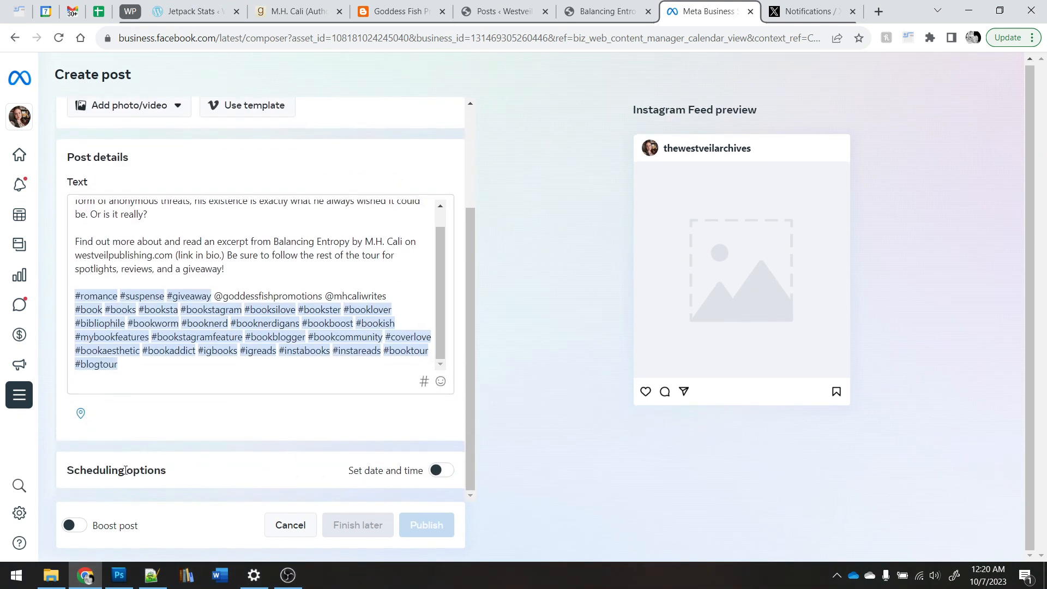
left_click(436, 470)
left_click(148, 434)
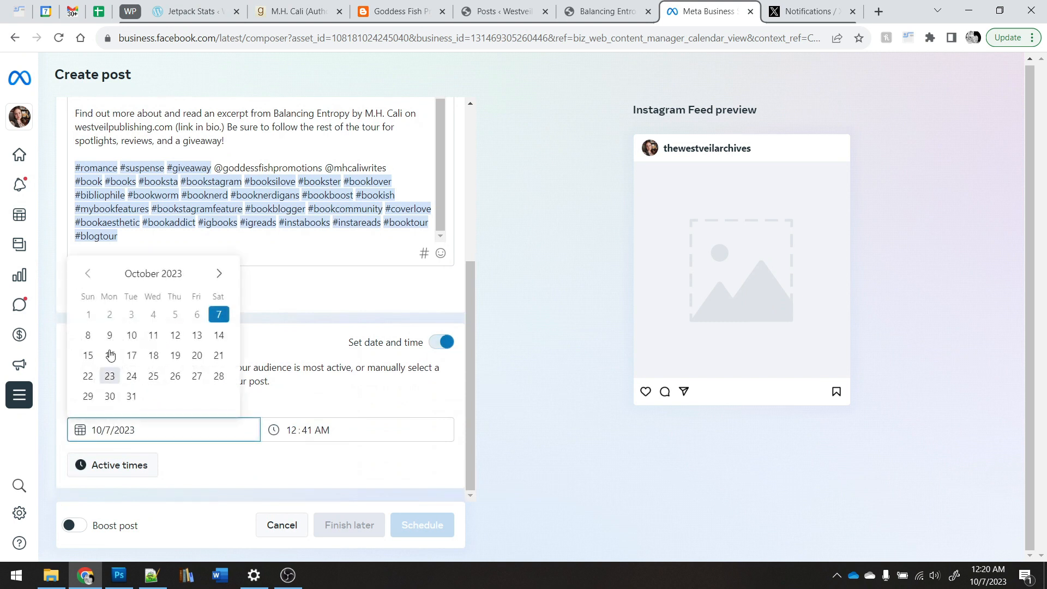
left_click(108, 333)
left_click(284, 433)
type("50")
left_click(317, 389)
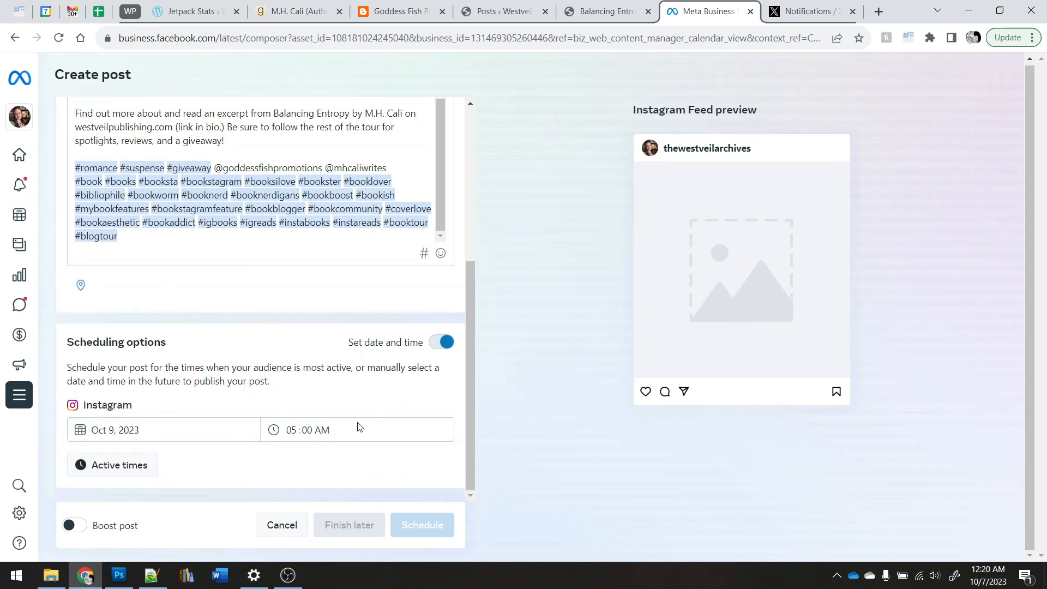
Step: Add the image BalancingEntropy_cover.jpg from the Downloads folder to the Instagram post
scroll(313, 329, "up", 5)
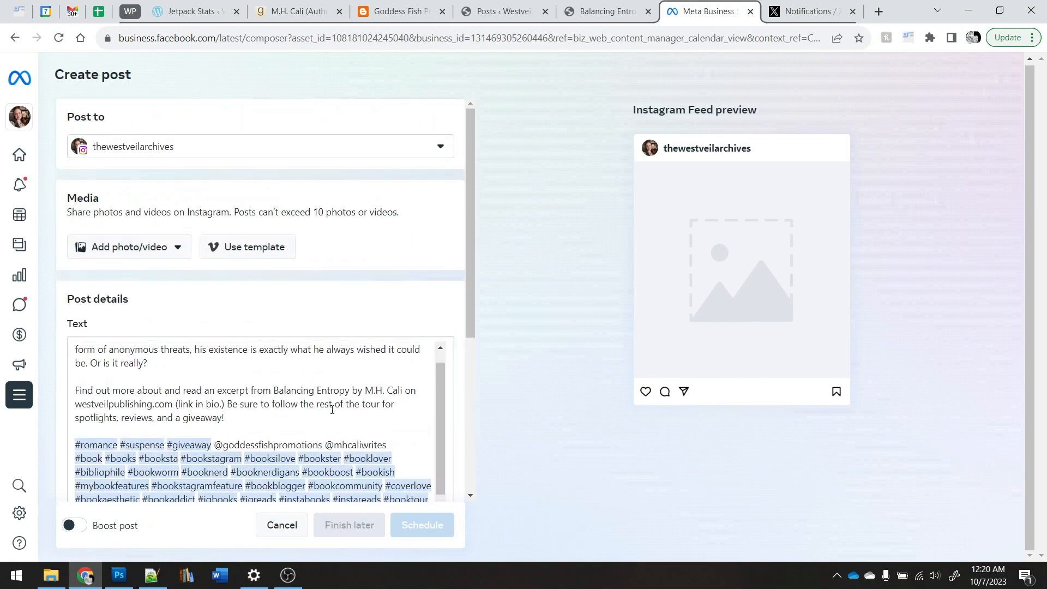
left_click(115, 245)
left_click(149, 281)
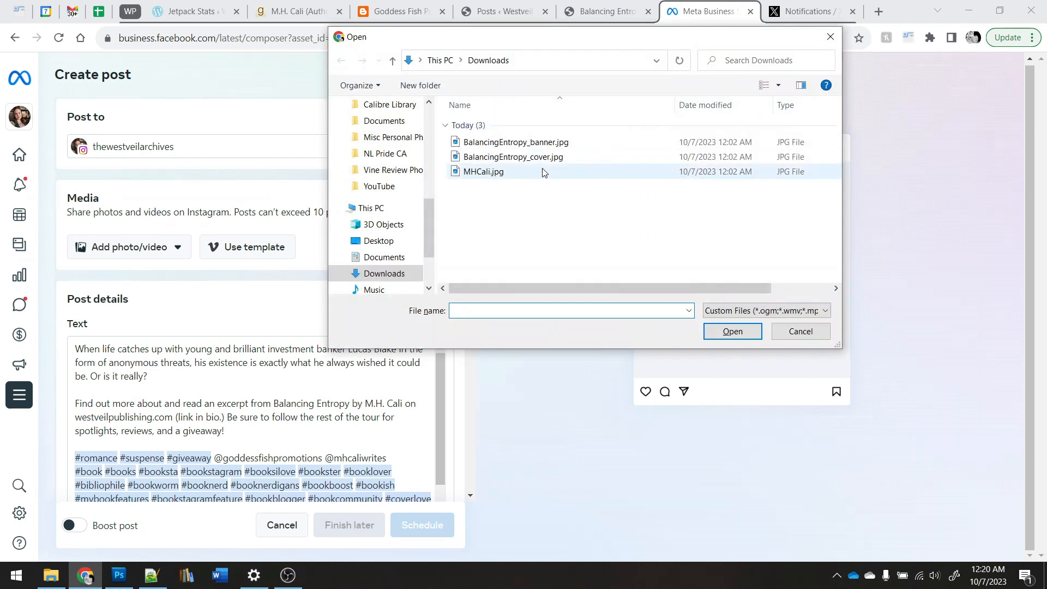
double_click(549, 159)
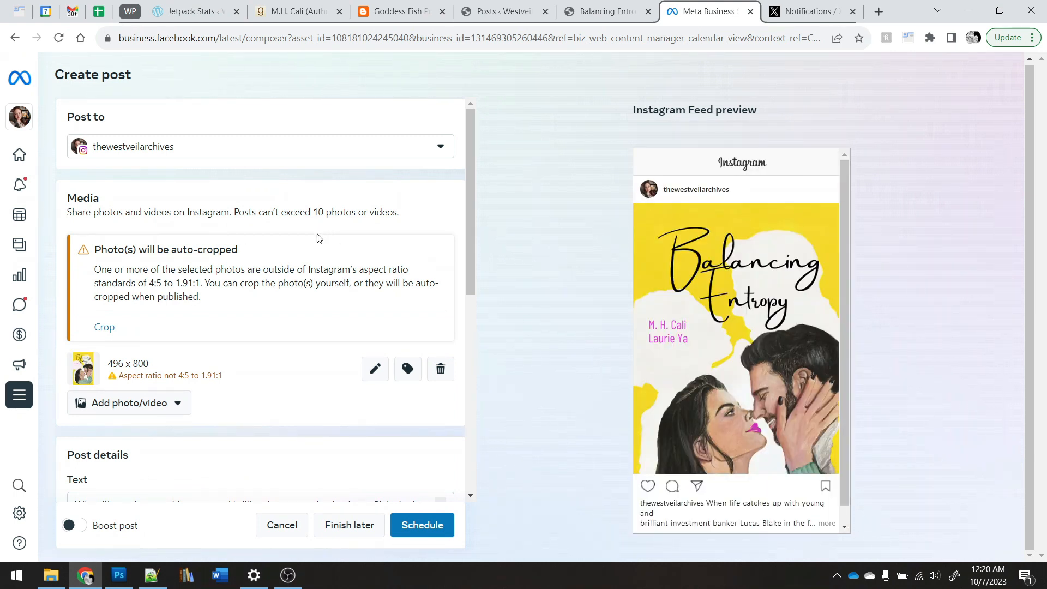
Step: Crop the cover photo to a 1:1 square that keeps the title and both faces in frame, and schedule the post
scroll(275, 325, "down", 1)
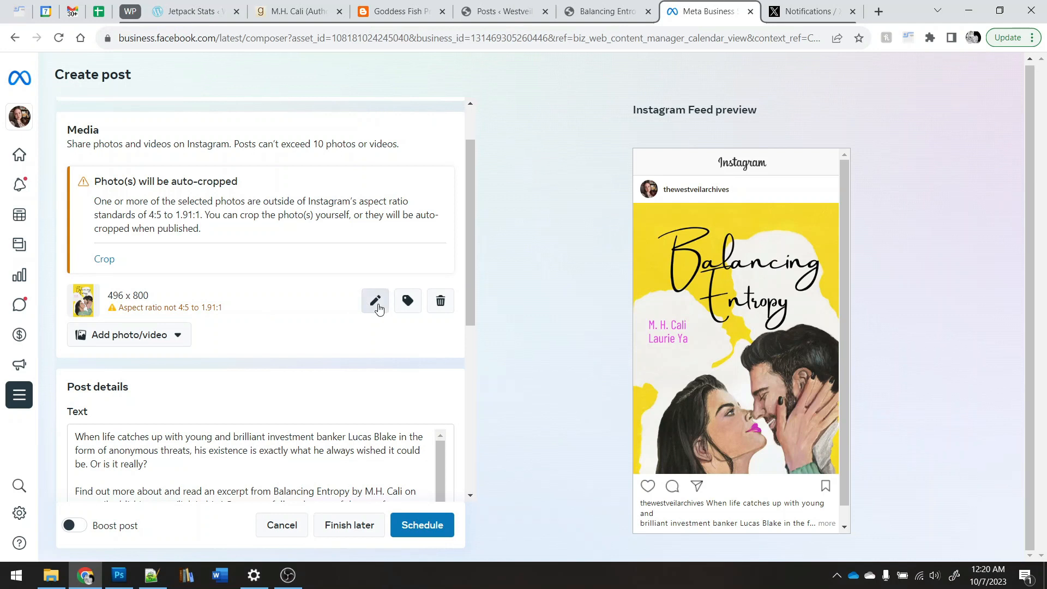
left_click(377, 301)
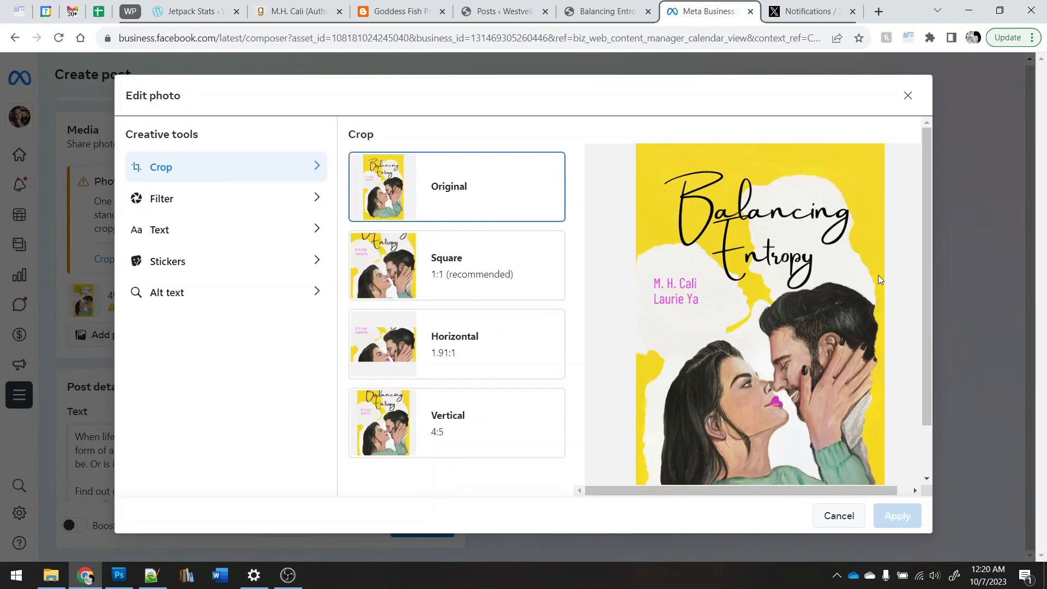
scroll(853, 267, "down", 1)
scroll(853, 267, "up", 1)
left_click(437, 269)
left_click_drag(839, 381, 840, 304)
left_click_drag(829, 360, 839, 386)
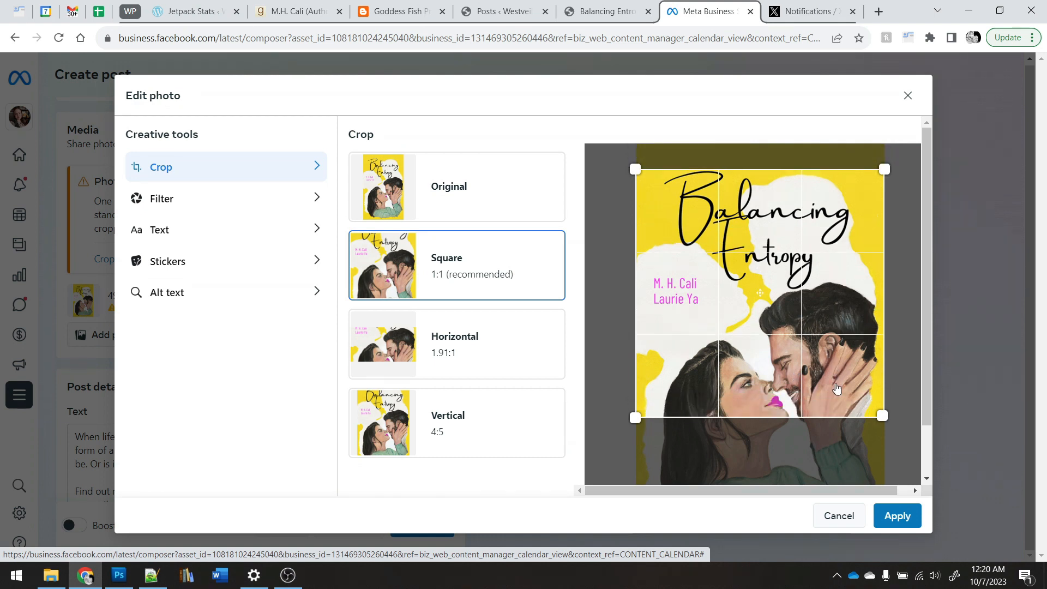
left_click(897, 516)
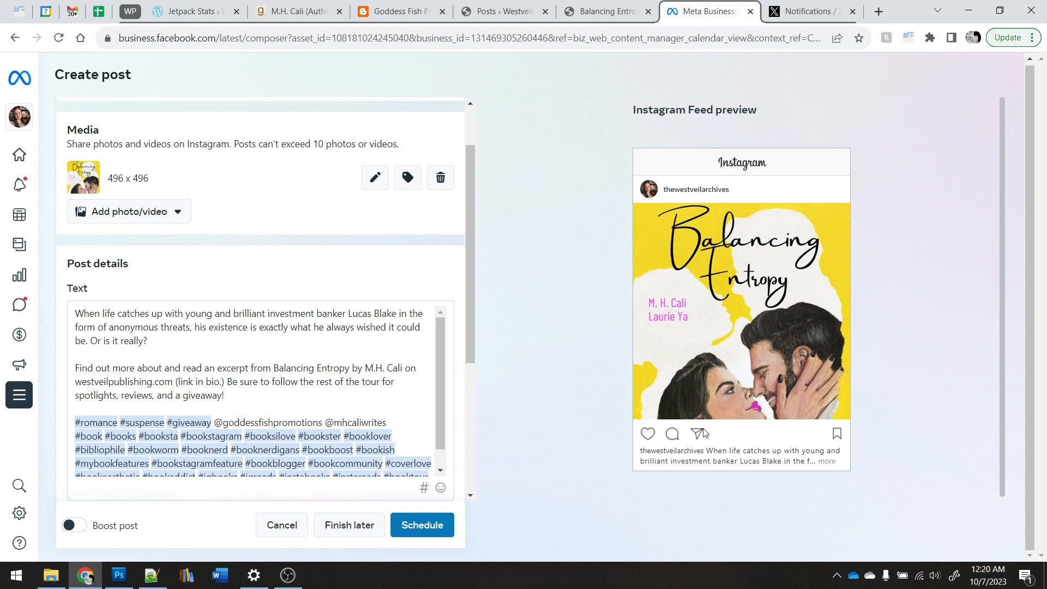
scroll(423, 189, "down", 4)
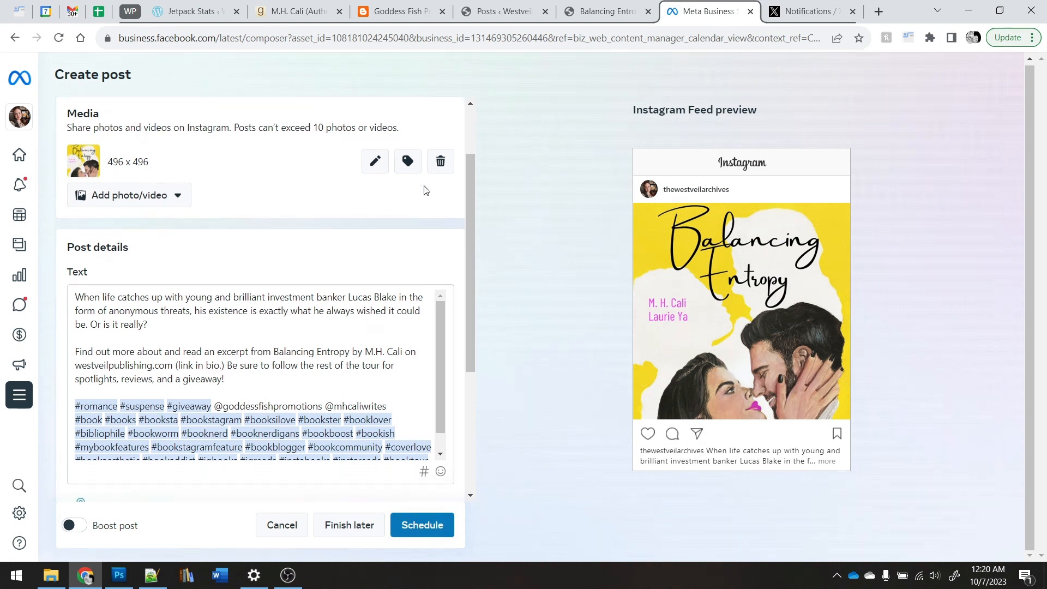
left_click(435, 529)
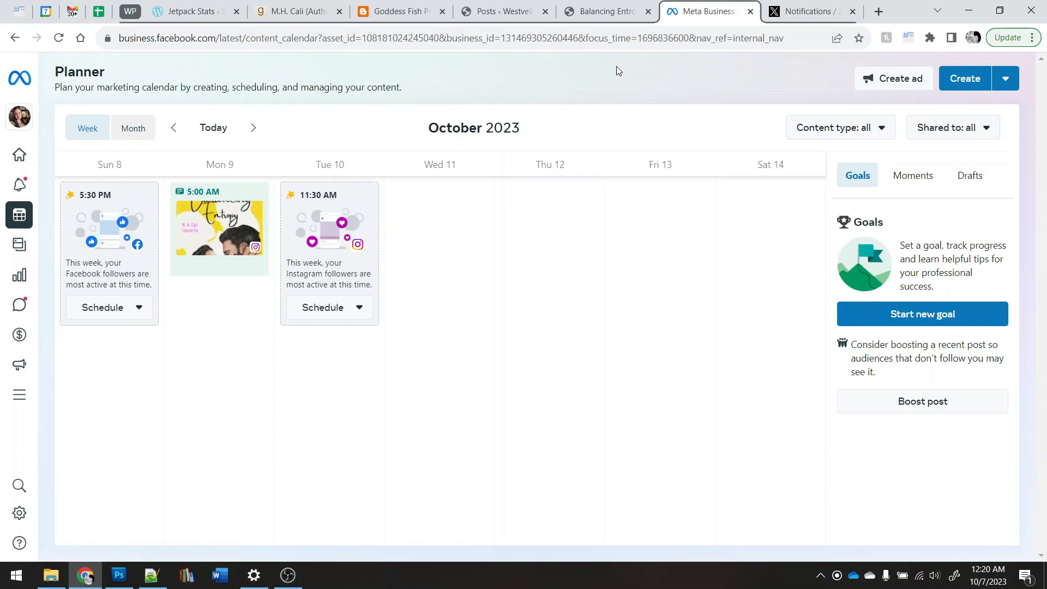
Step: Return to the Balancing Entropy blog post and copy its web address
left_click(607, 17)
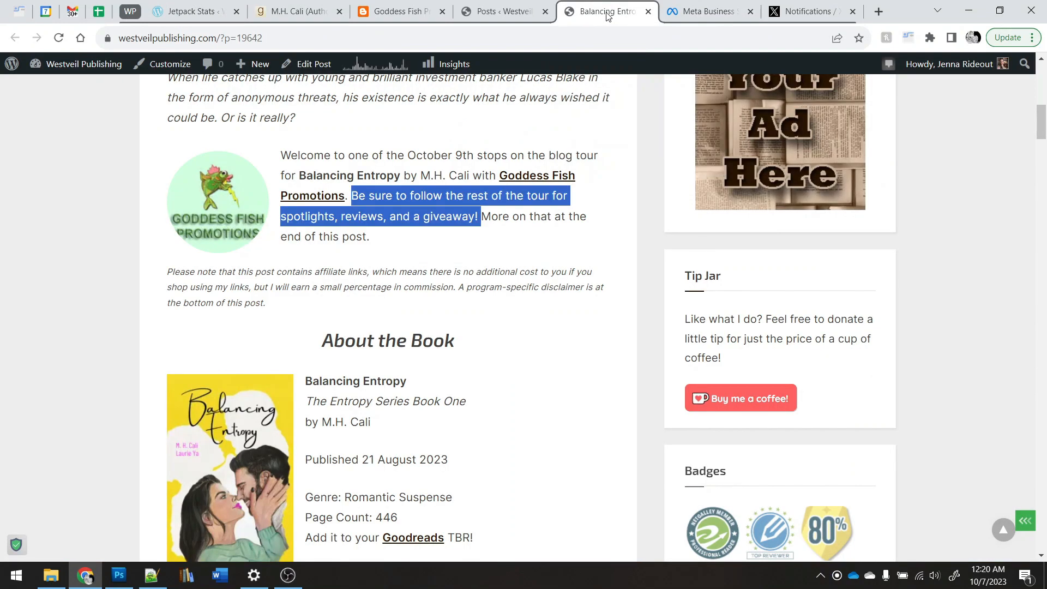
left_click(580, 37)
key("ctrl+c")
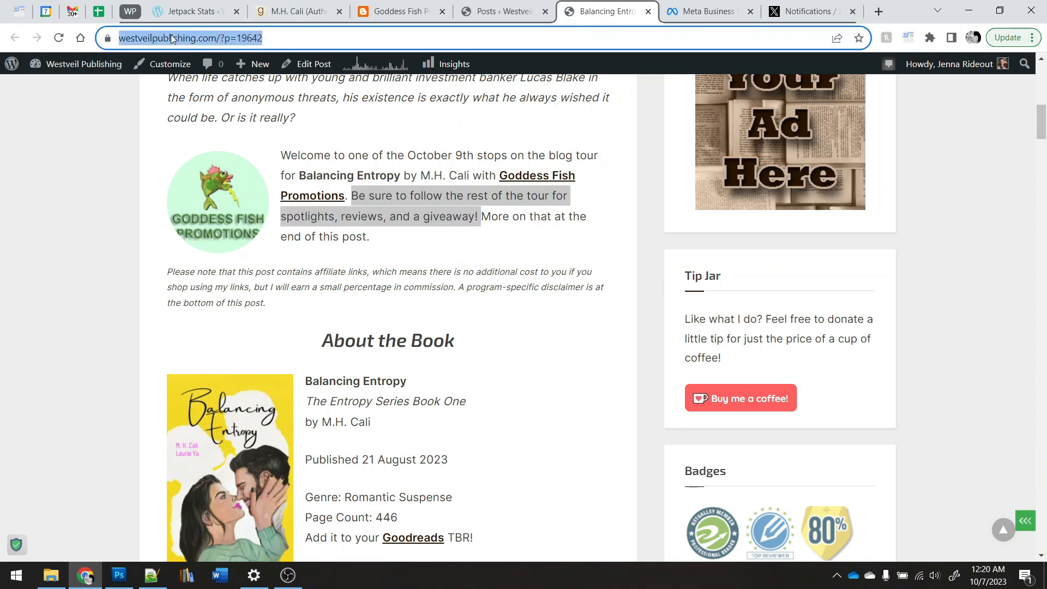
left_click(117, 182)
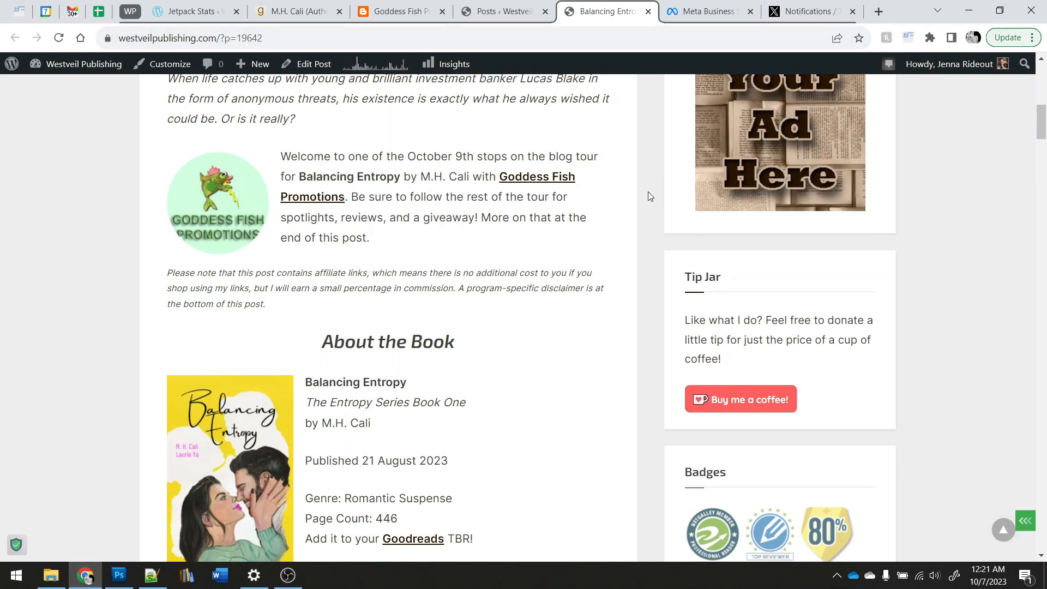
scroll(644, 202, "up", 6)
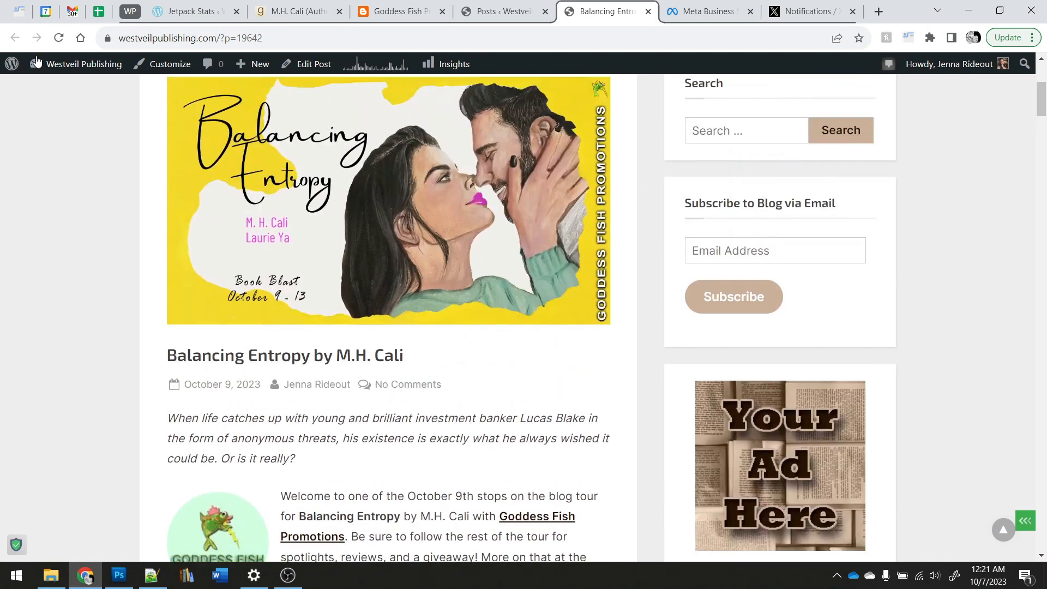
Step: In Gmail, reply to the tour host with "The Westveil Publishing stop is scheduled for 3:30am Eastern on October 9th at" plus the copied link; send it
left_click(72, 12)
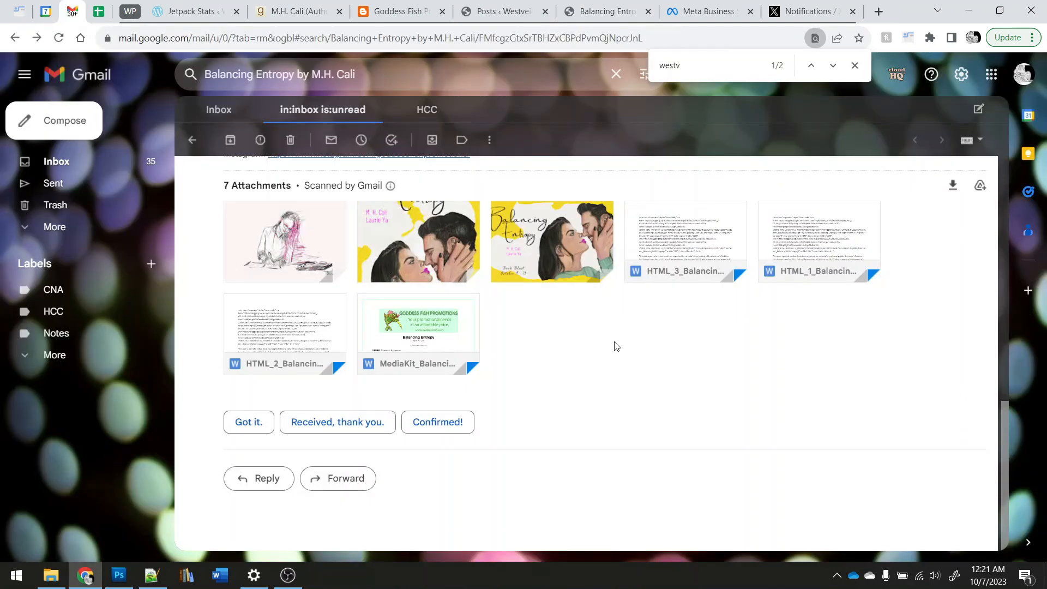
scroll(612, 346, "up", 12)
scroll(681, 226, "down", 11)
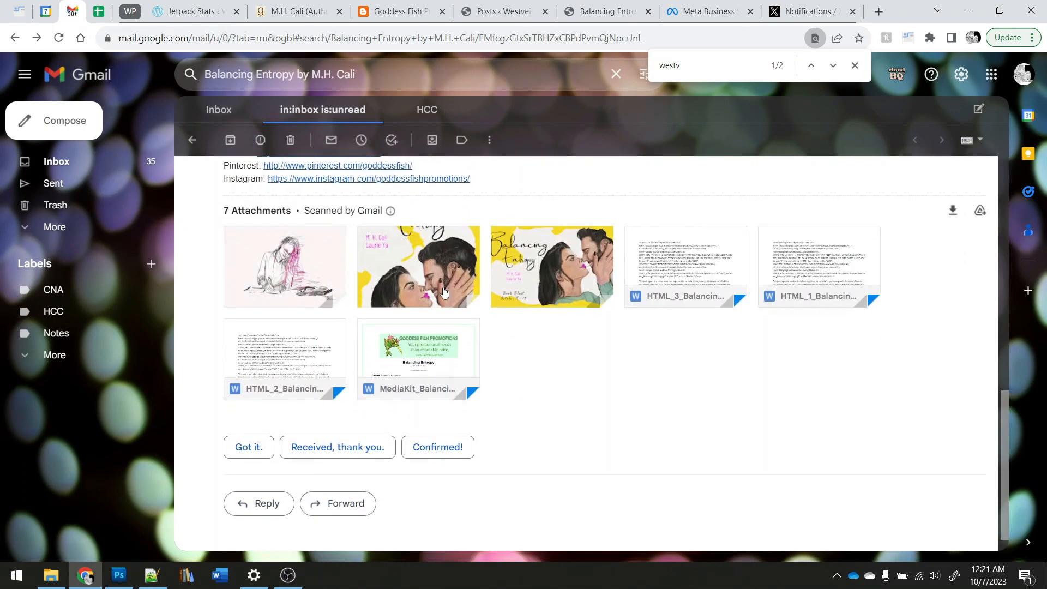
left_click(264, 486)
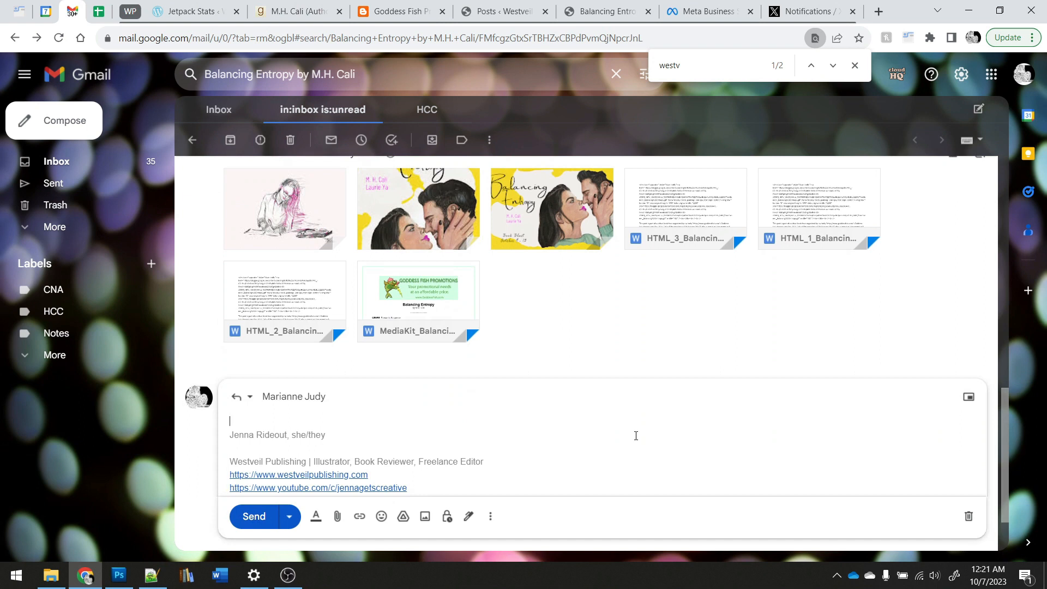
type("The Westveil Publishing stop is")
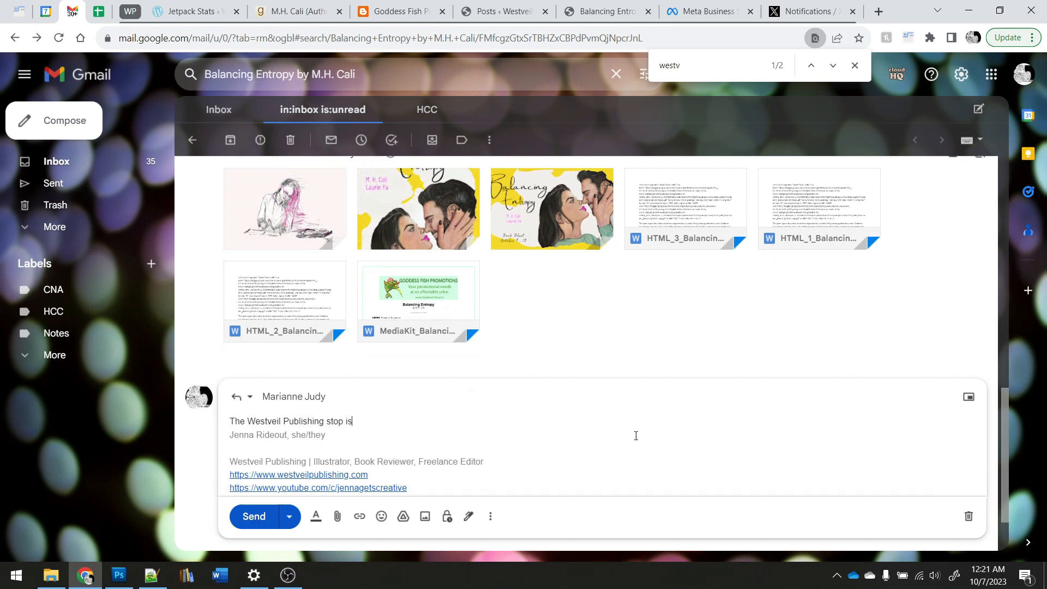
type(" scheduled for 3:30am Eastern")
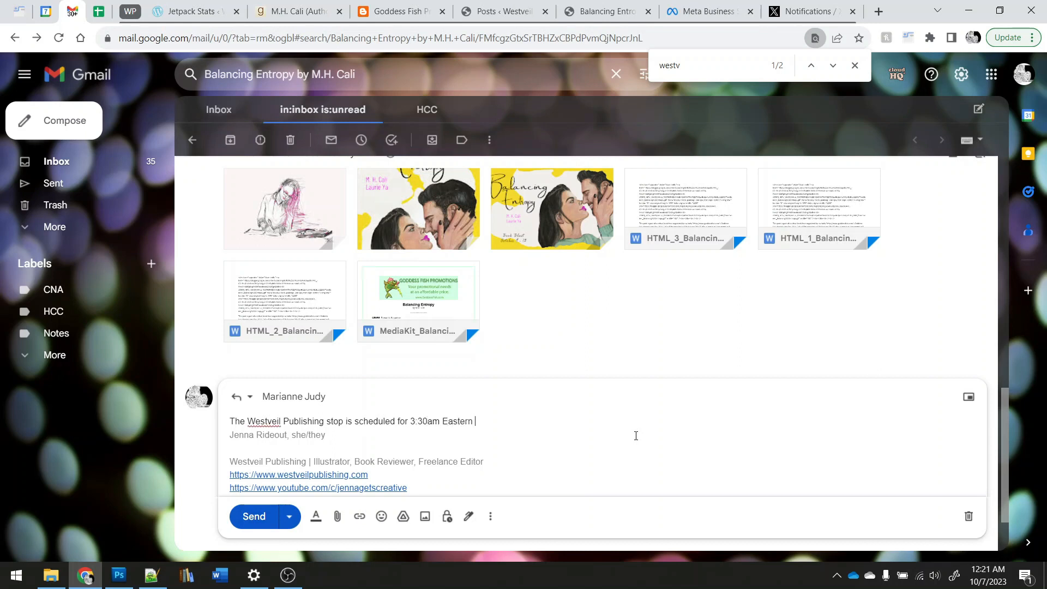
type(" on October 9th at")
key("ctrl+v")
key("Return")
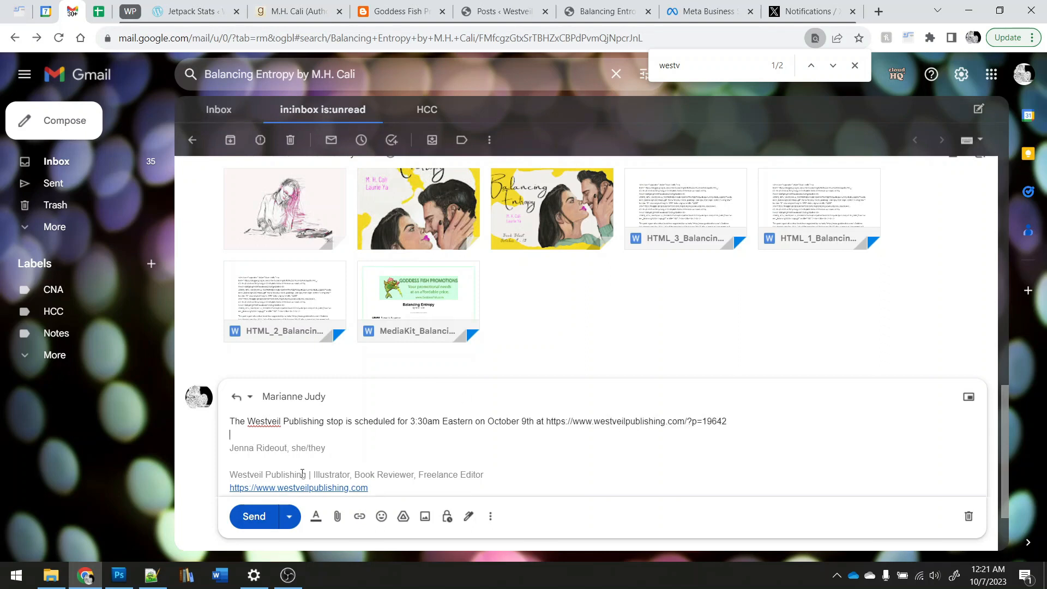
left_click(262, 517)
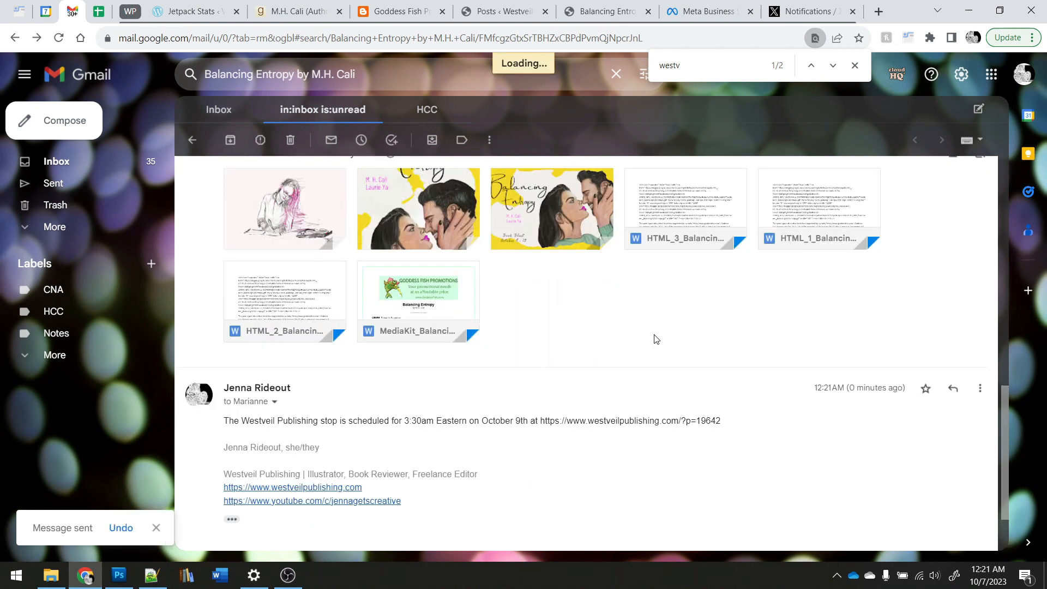
Step: Return to the Balancing Entropy blog post and look over its banner, introduction and the rest of the page
left_click(599, 6)
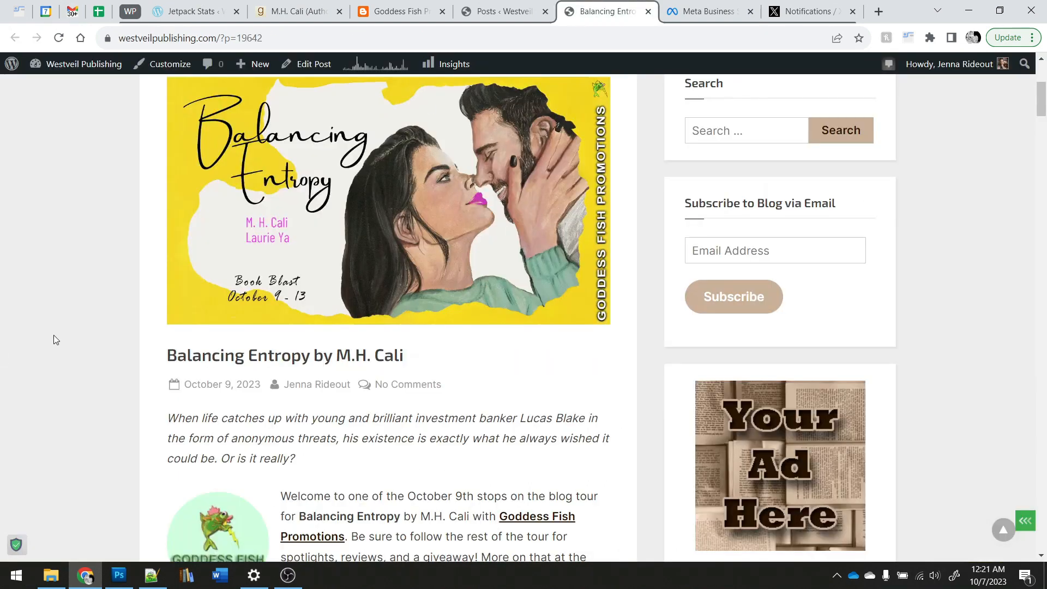
scroll(395, 356, "up", 5)
scroll(488, 359, "down", 3)
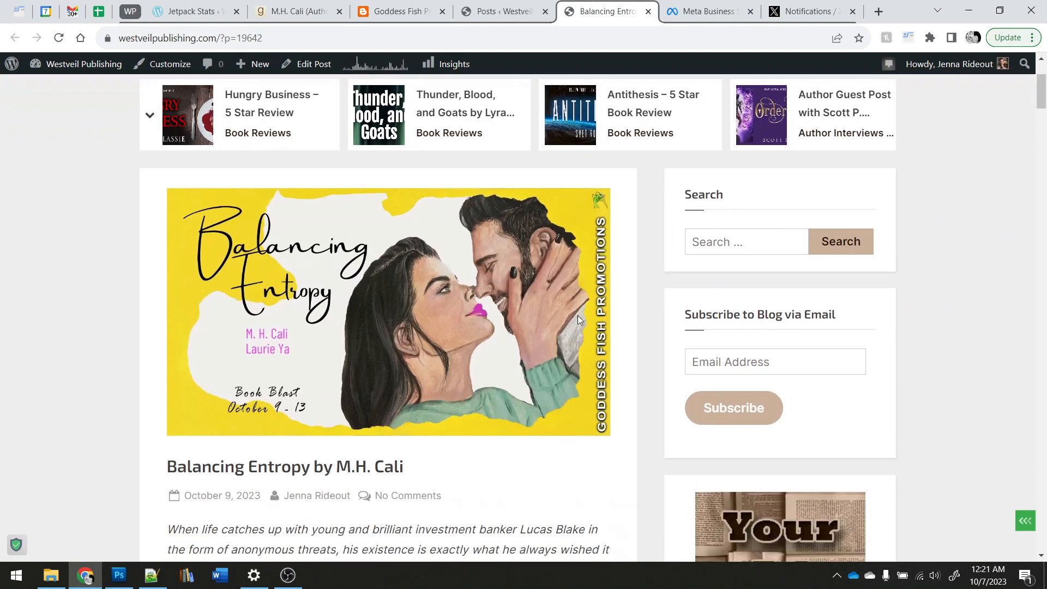
scroll(577, 315, "down", 2)
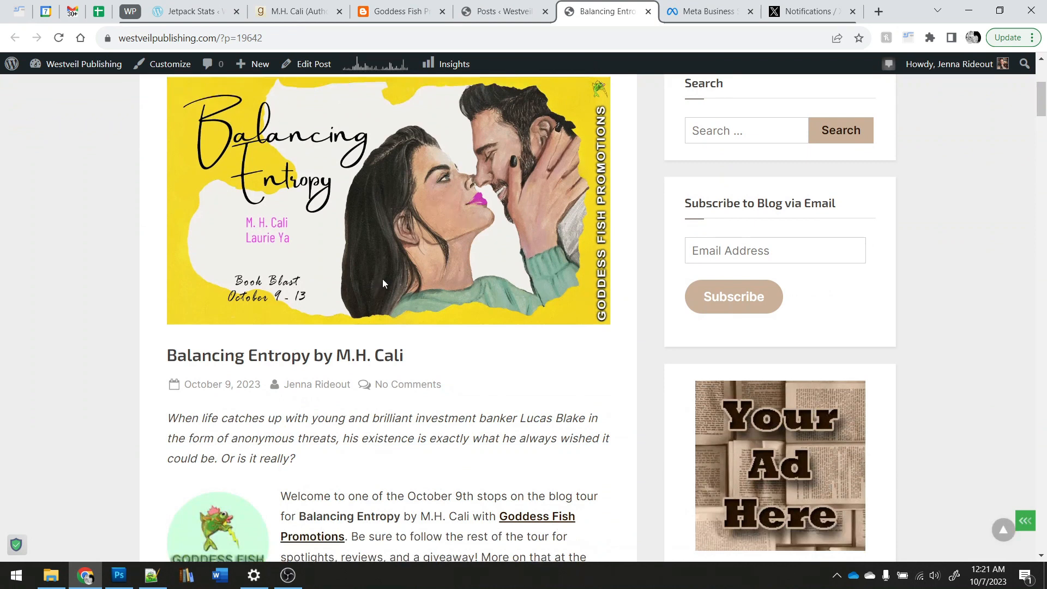
scroll(425, 210, "down", 3)
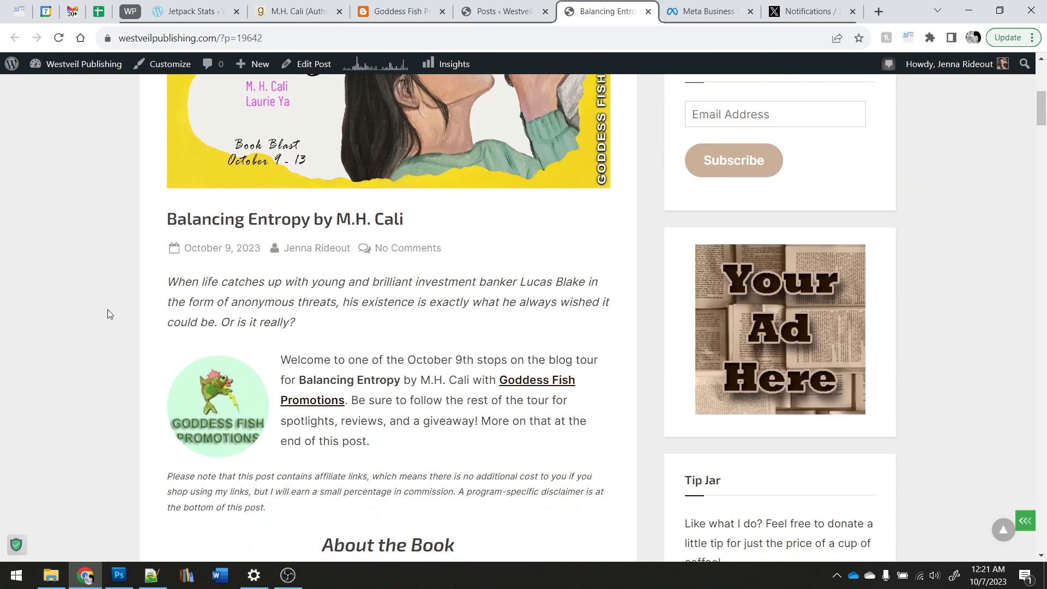
scroll(112, 327, "down", 6)
scroll(116, 343, "down", 20)
scroll(129, 398, "up", 10)
scroll(129, 398, "up", 15)
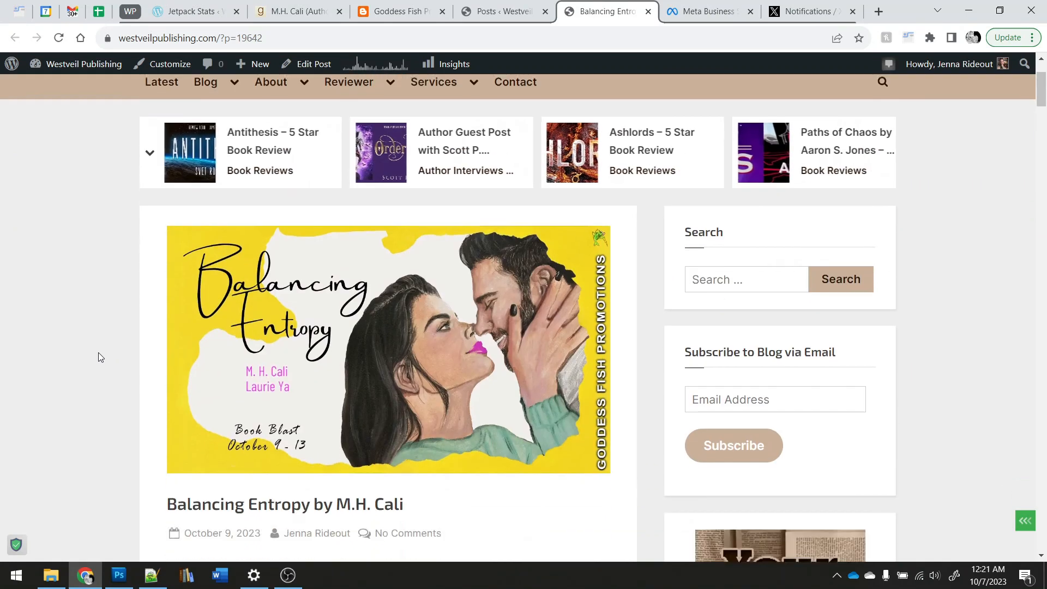
scroll(98, 352, "down", 2)
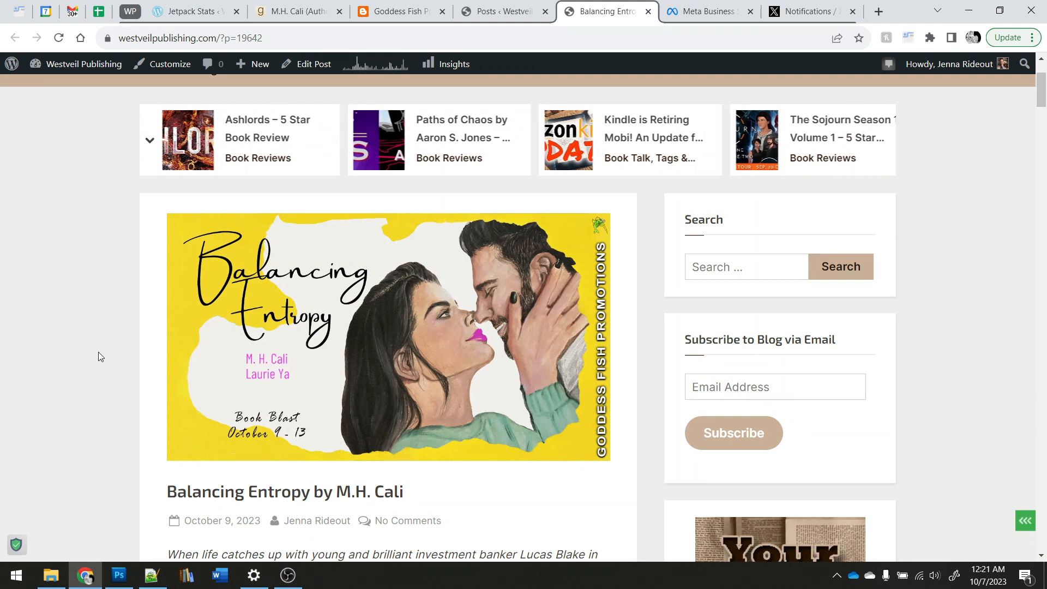
scroll(98, 352, "down", 3)
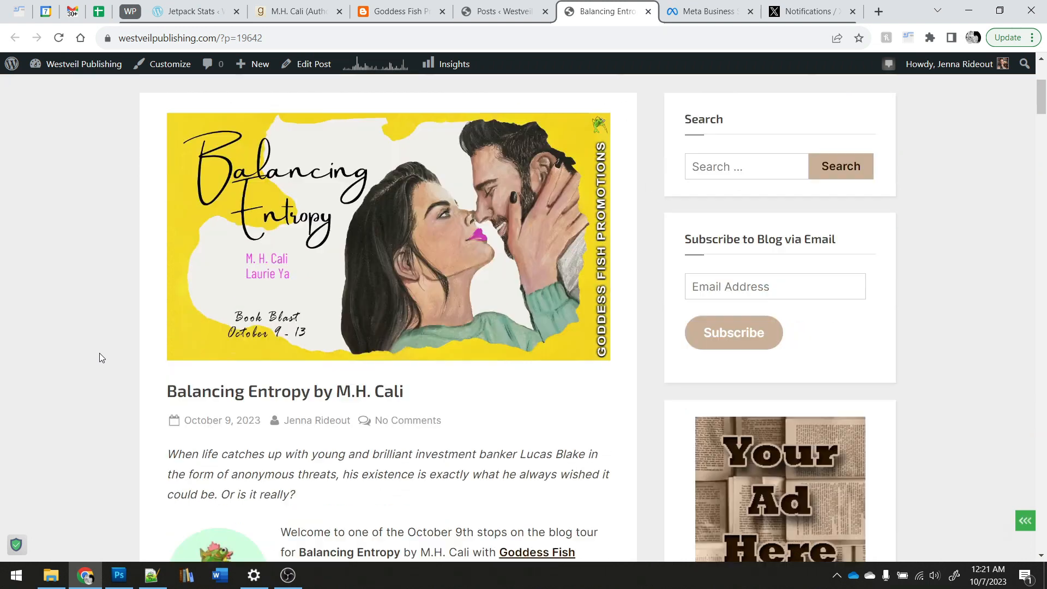